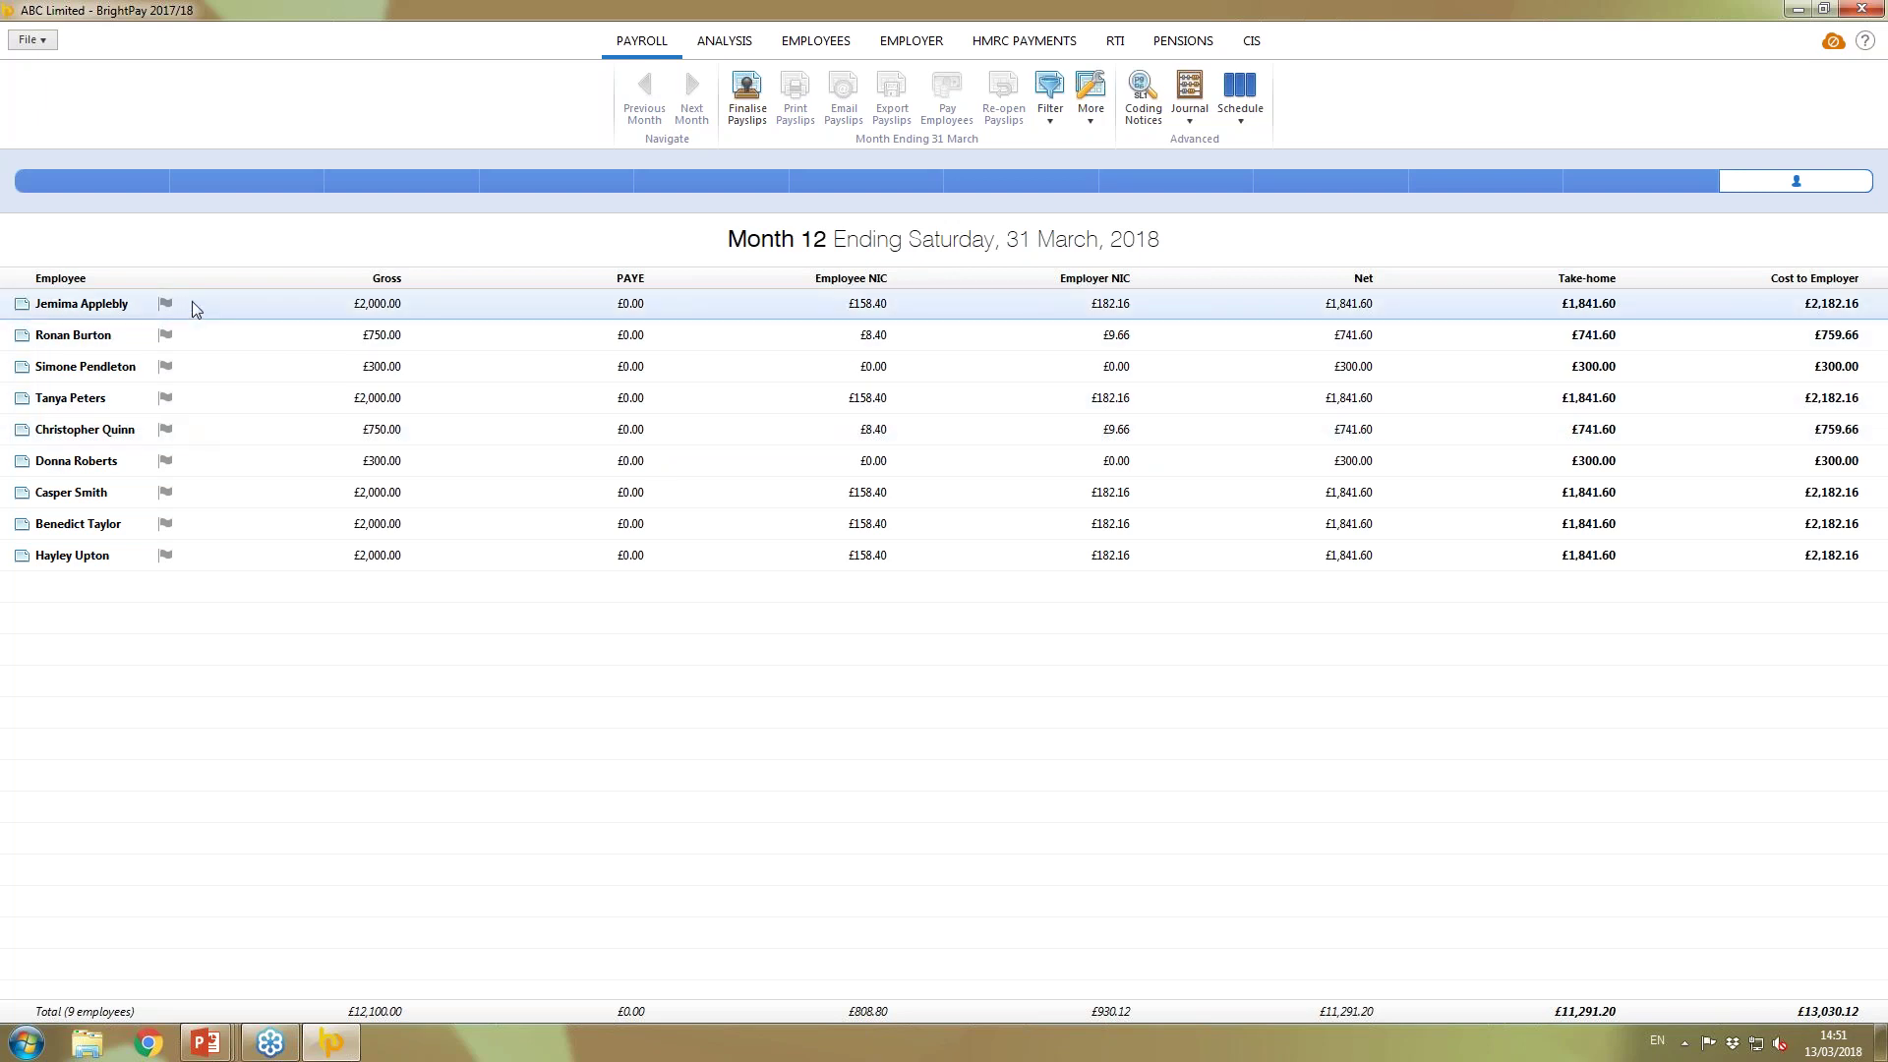
- From the first employee's March payslip, open the duties start date settings and save that the first staff member started on or after 1 October 2017
click(472, 313)
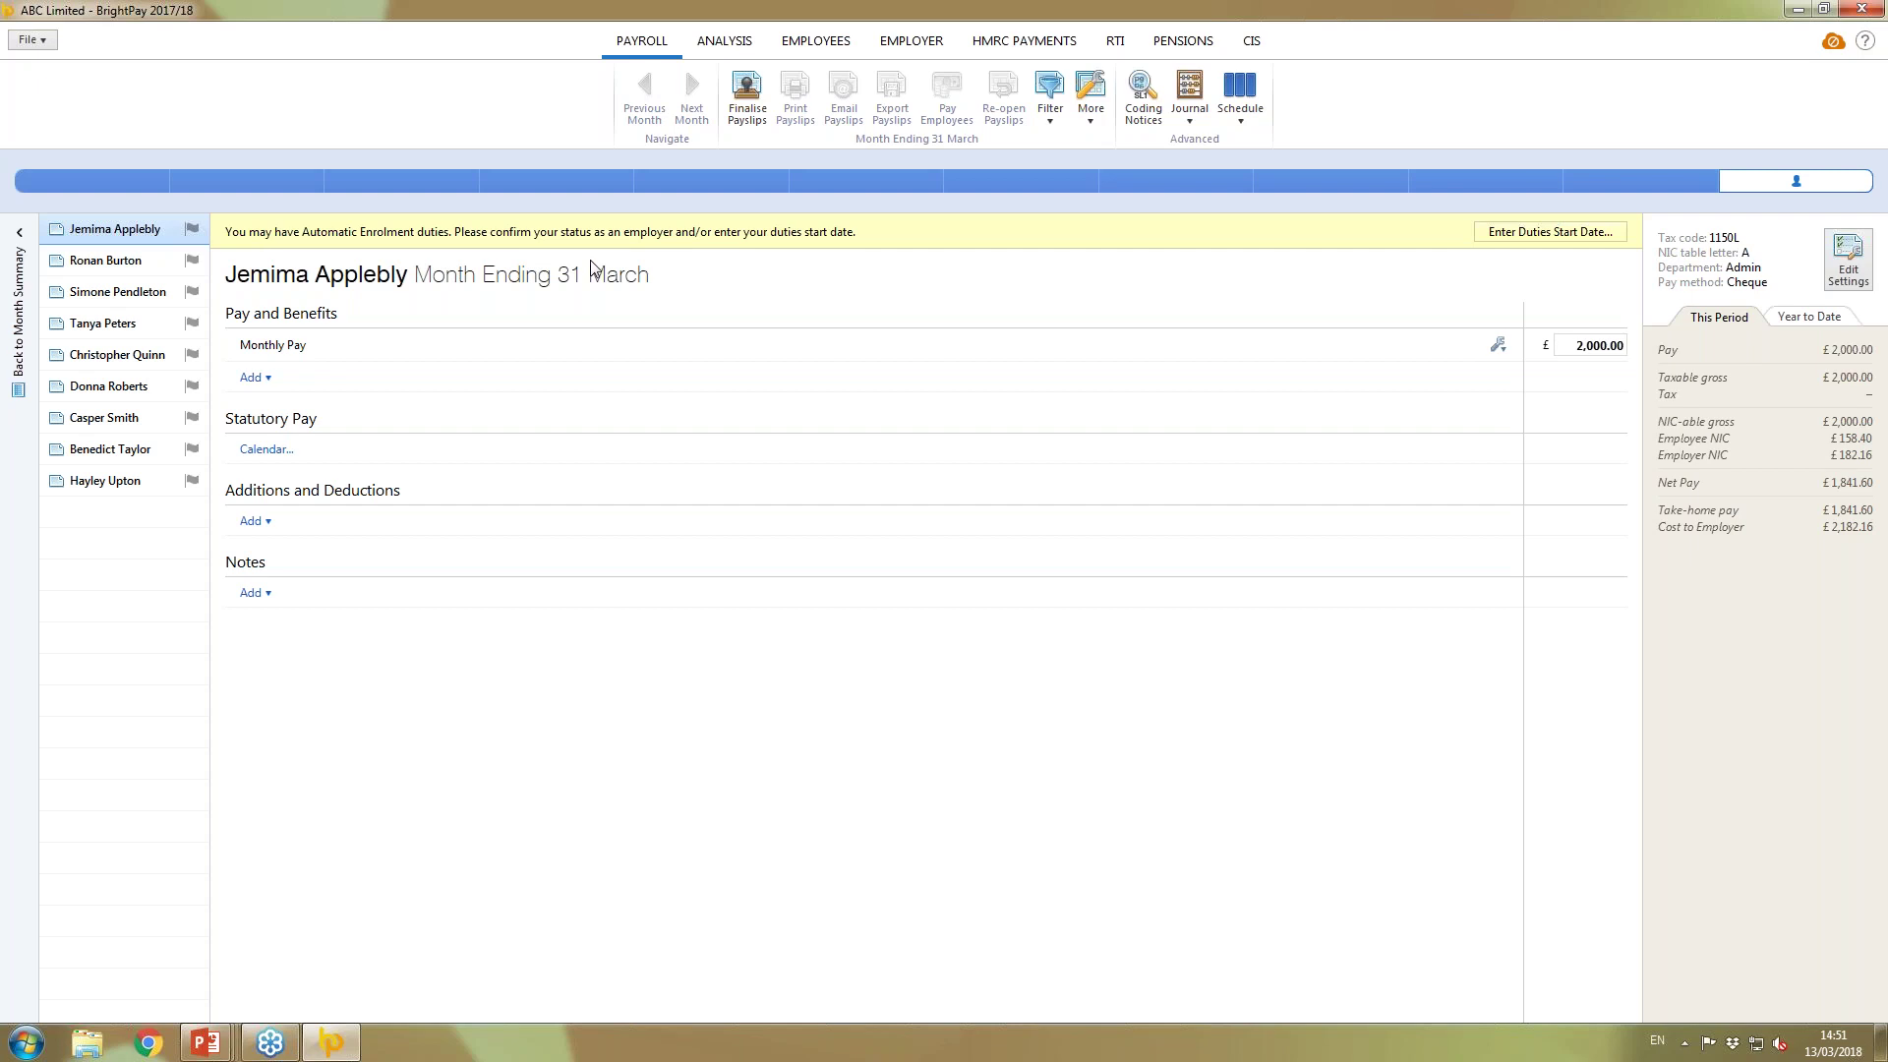
click(1535, 238)
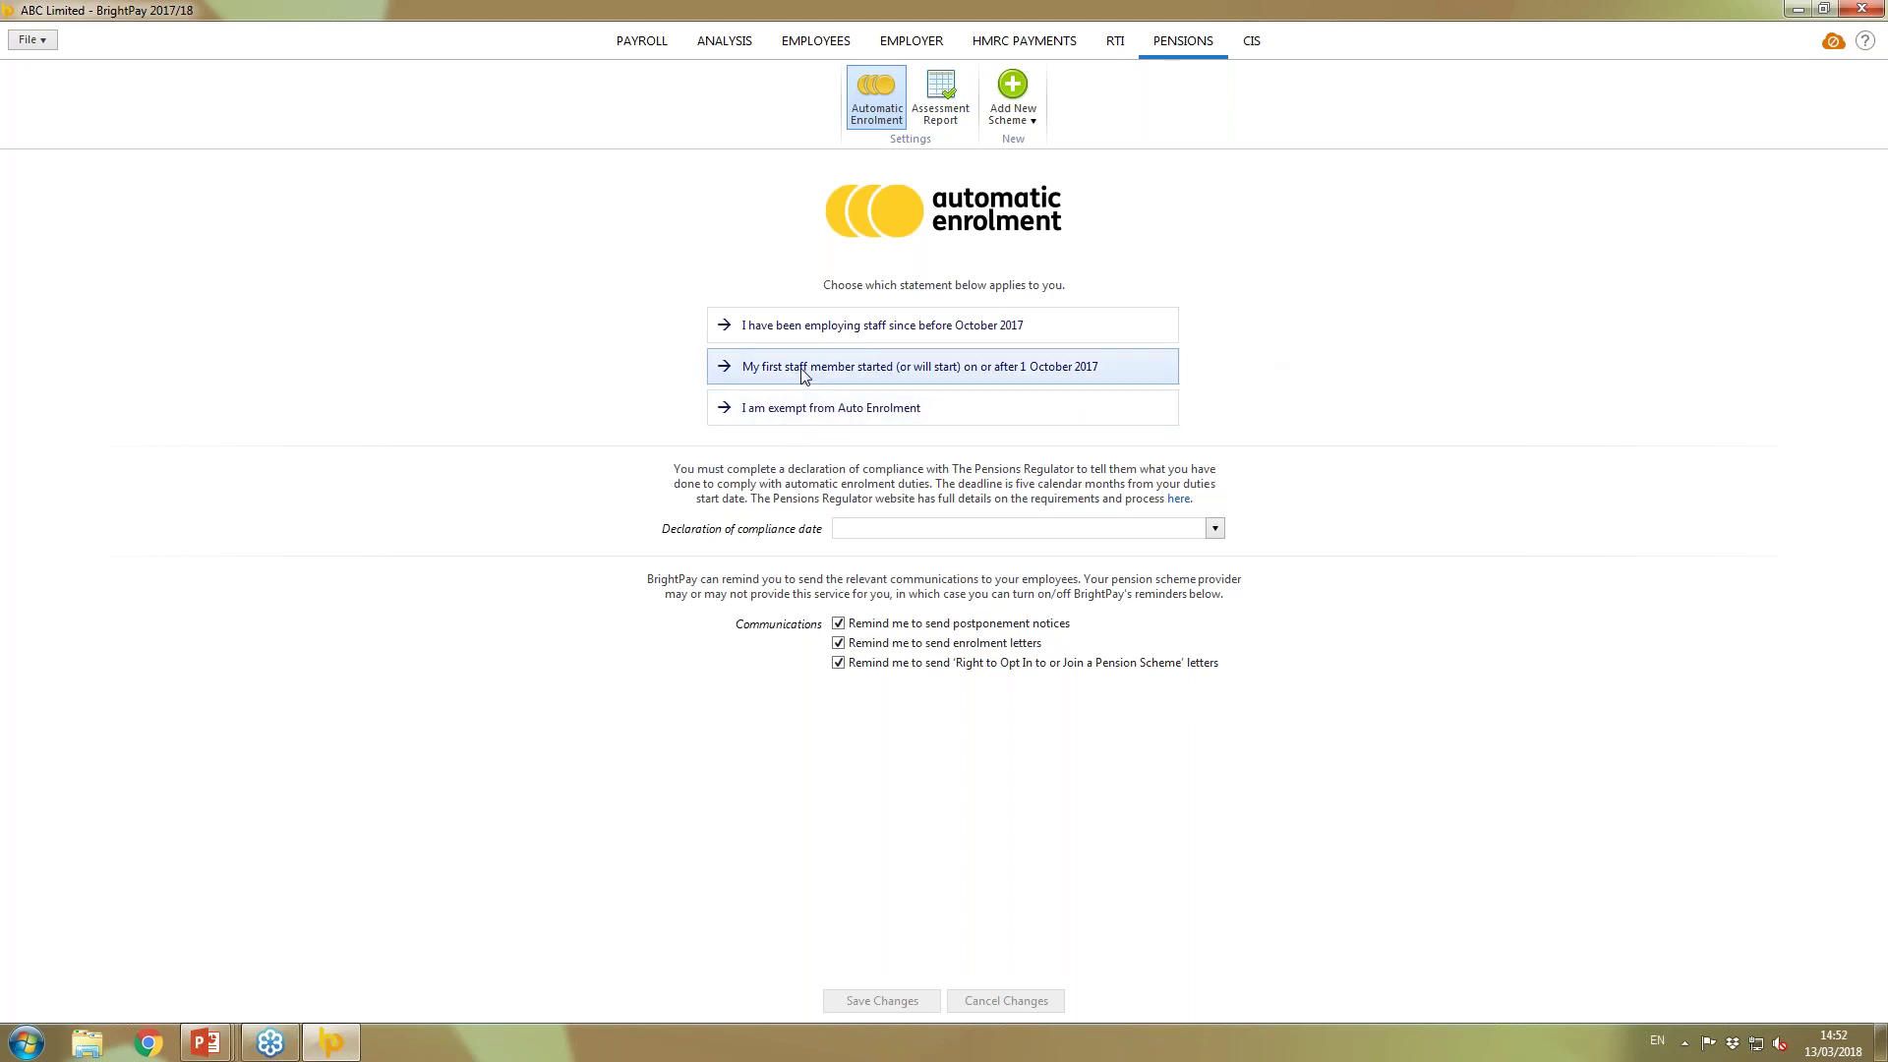
click(1067, 368)
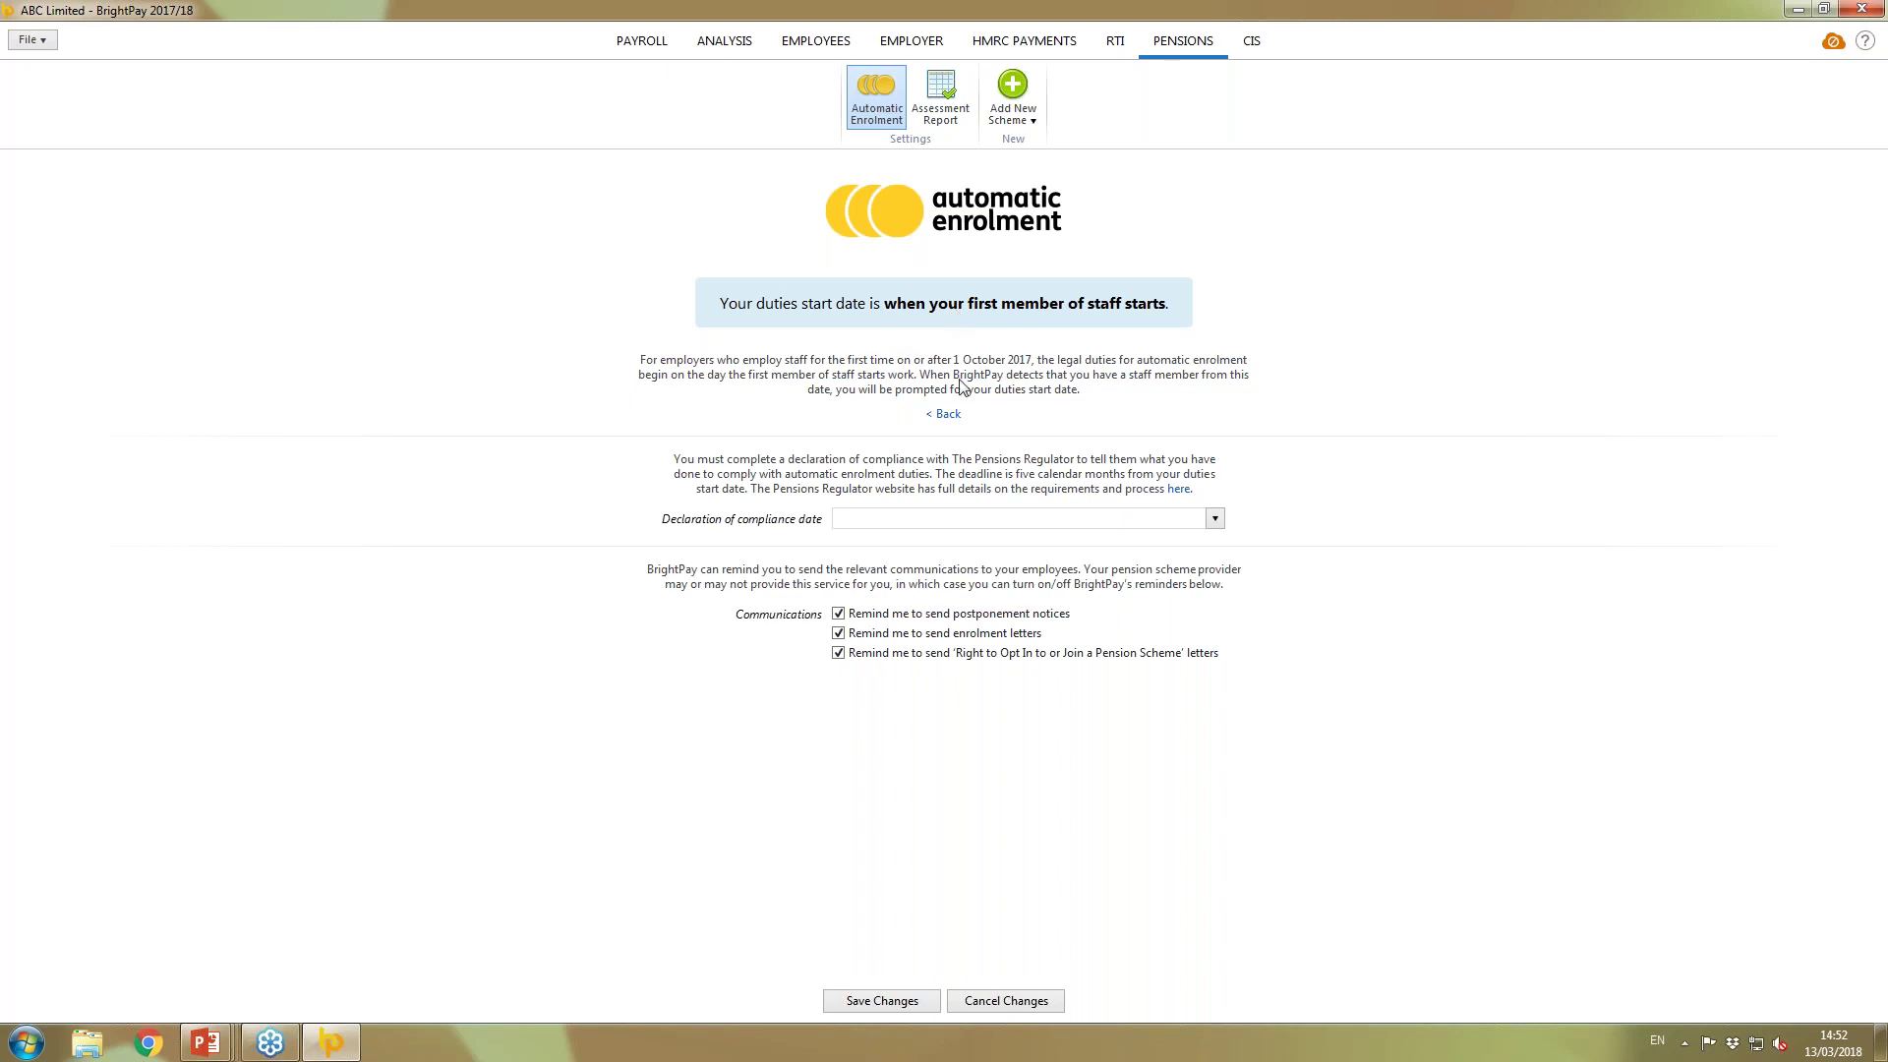
click(882, 1001)
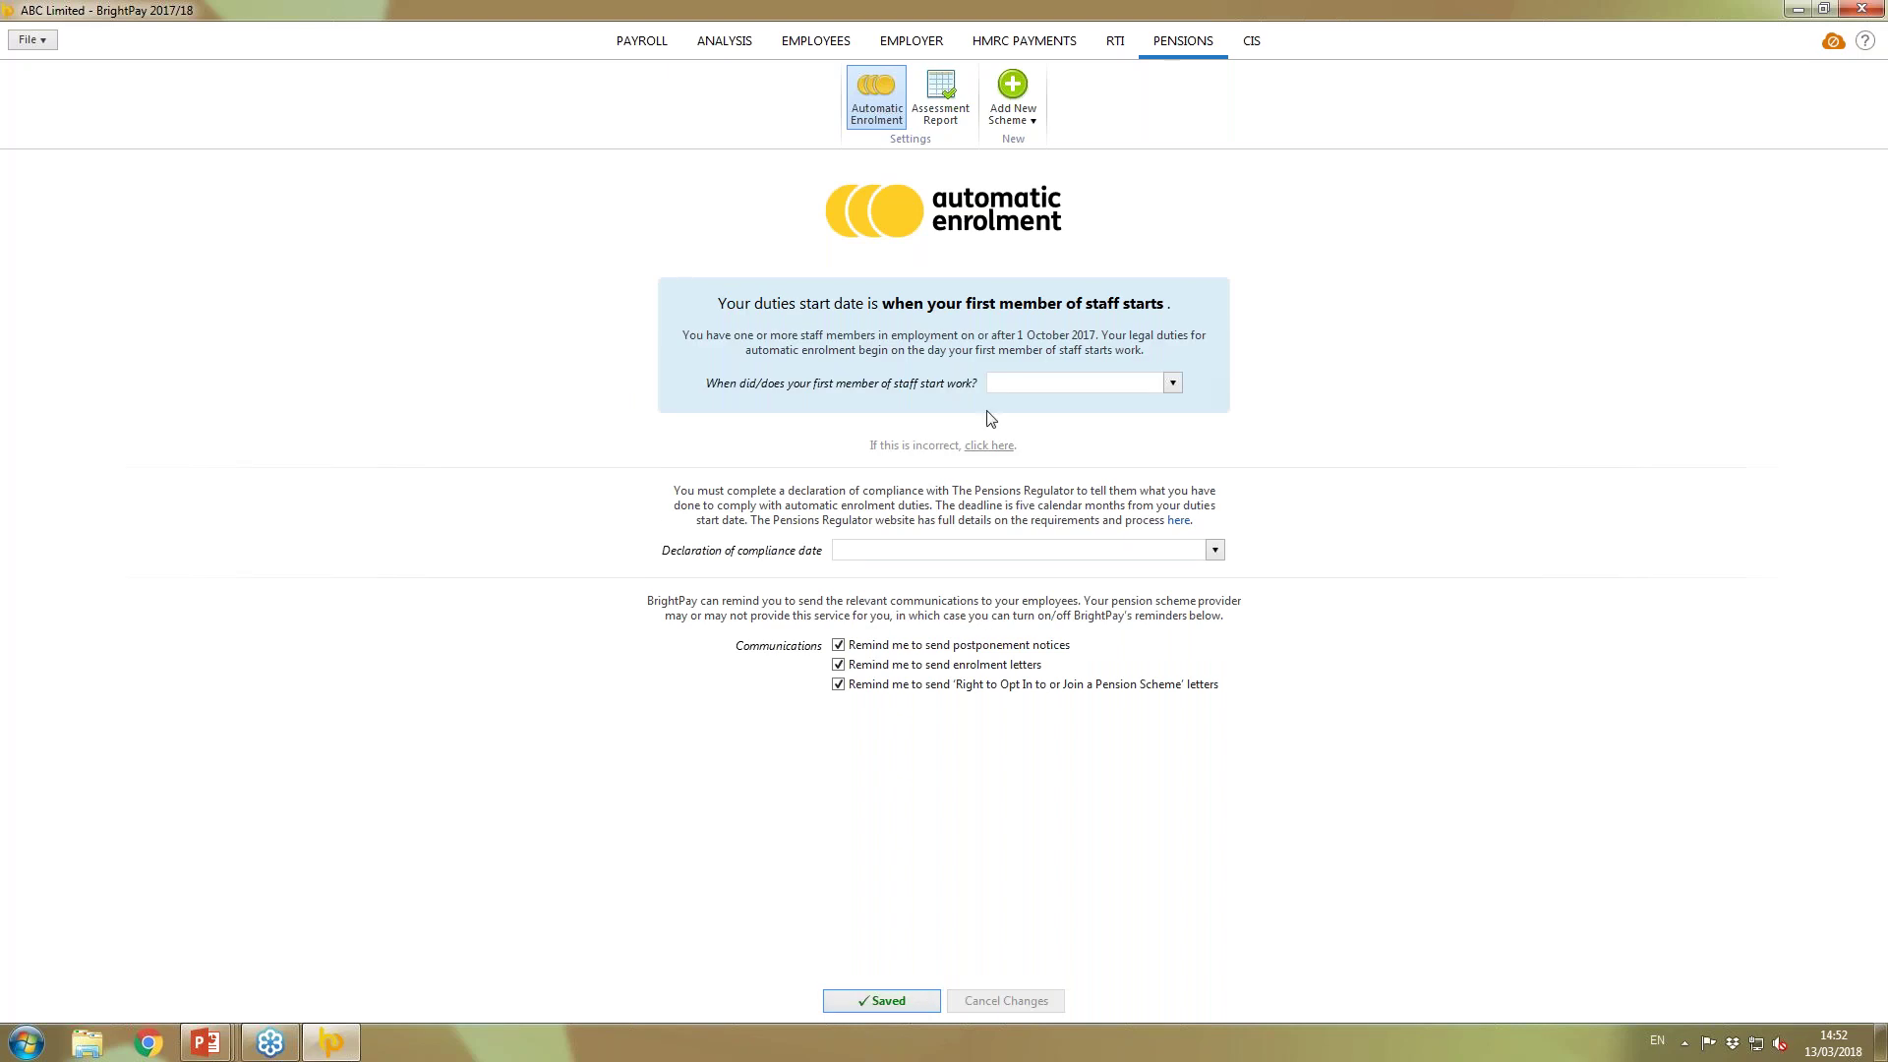
- Set the first staff member's start date to 01 03 2018 and save the automatic enrolment settings
click(1035, 380)
text(01 03 2018)
key(Tab)
click(882, 1001)
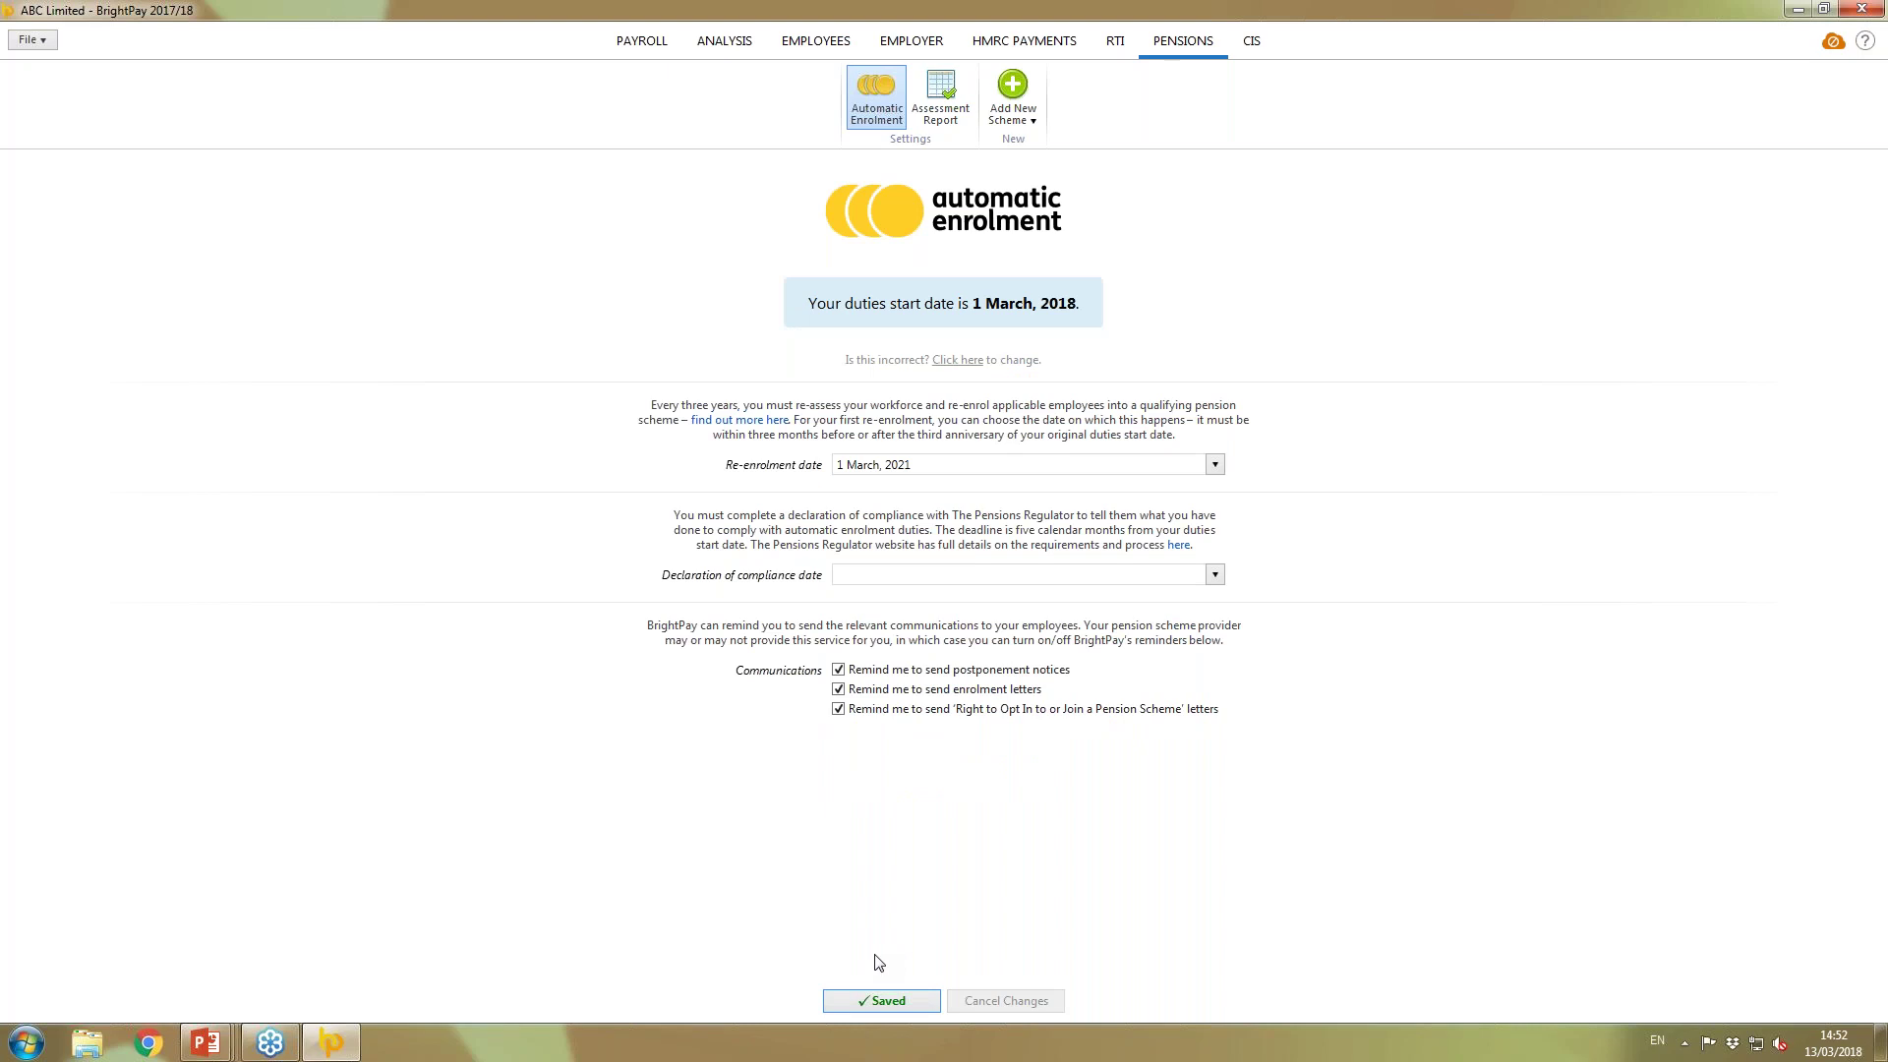
- Add a new Aviva pension scheme, enter its scheme reference and set the submission method to Aviva API integration
click(1005, 122)
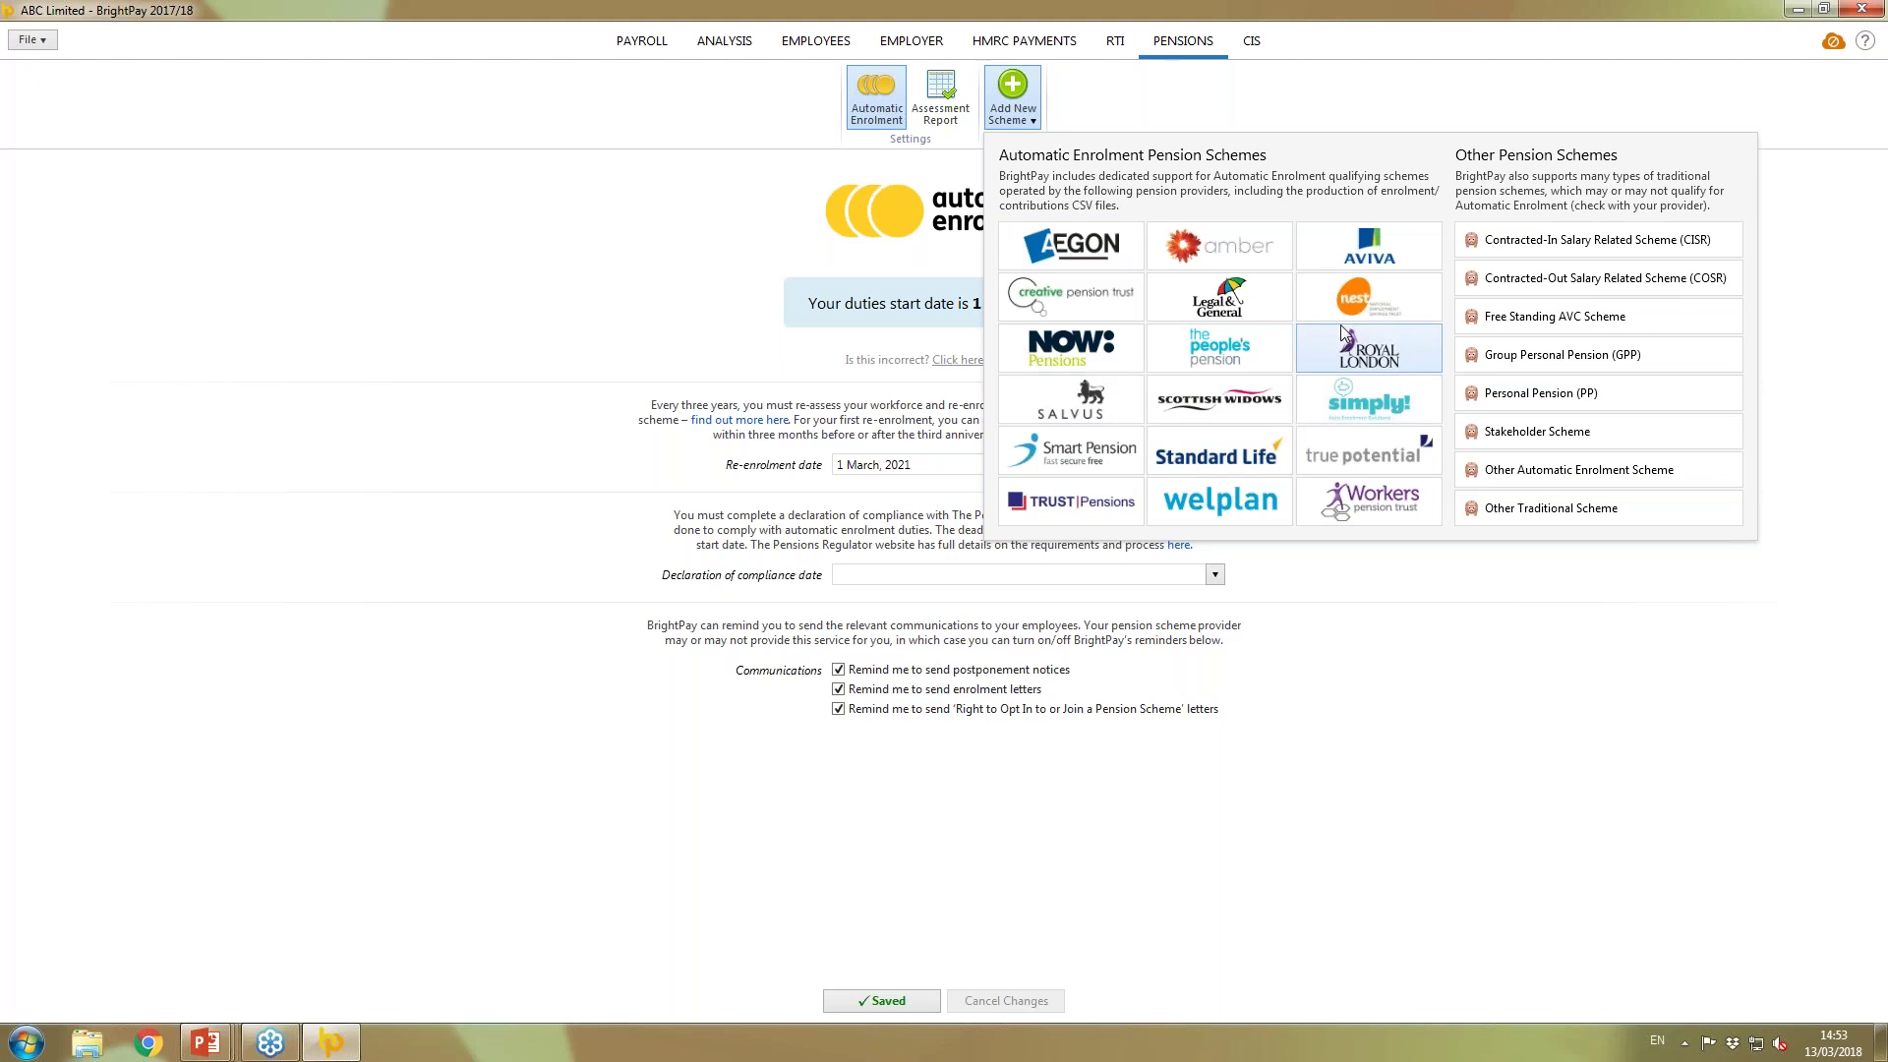
click(1367, 257)
click(820, 360)
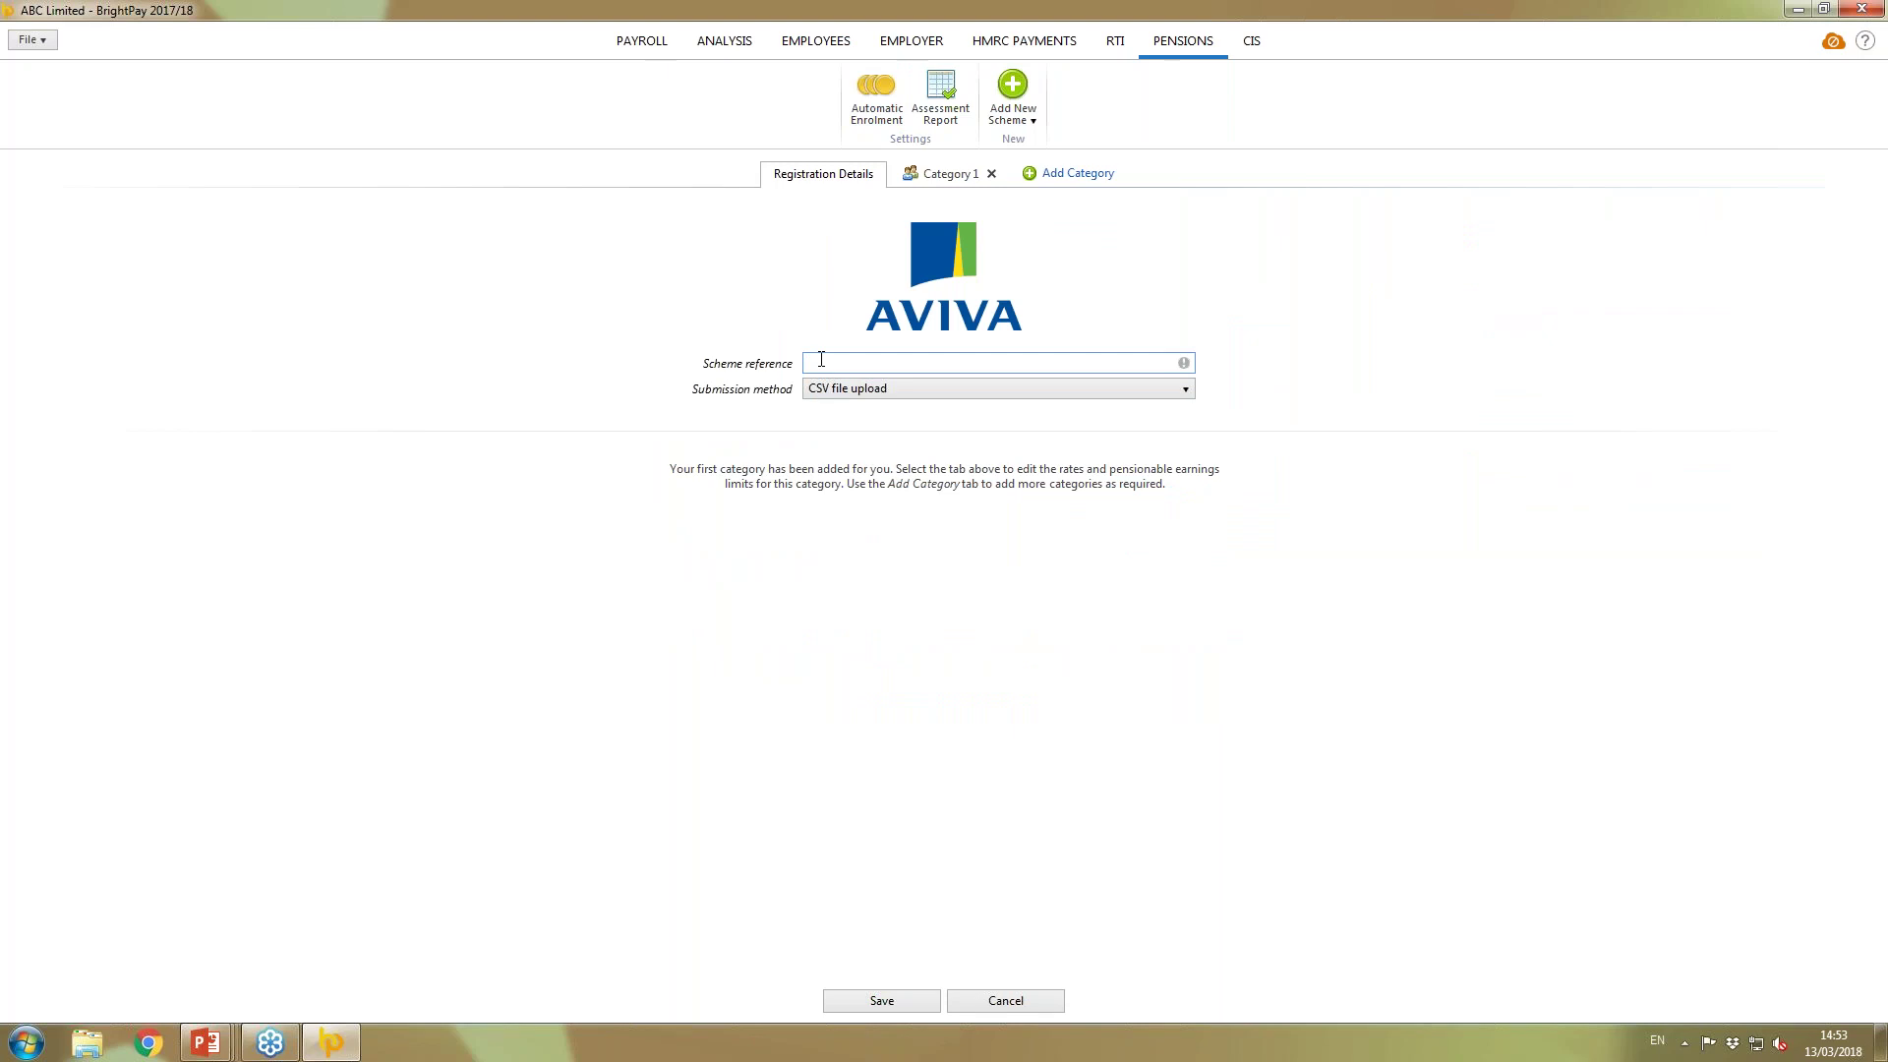
text(TK12345)
click(916, 392)
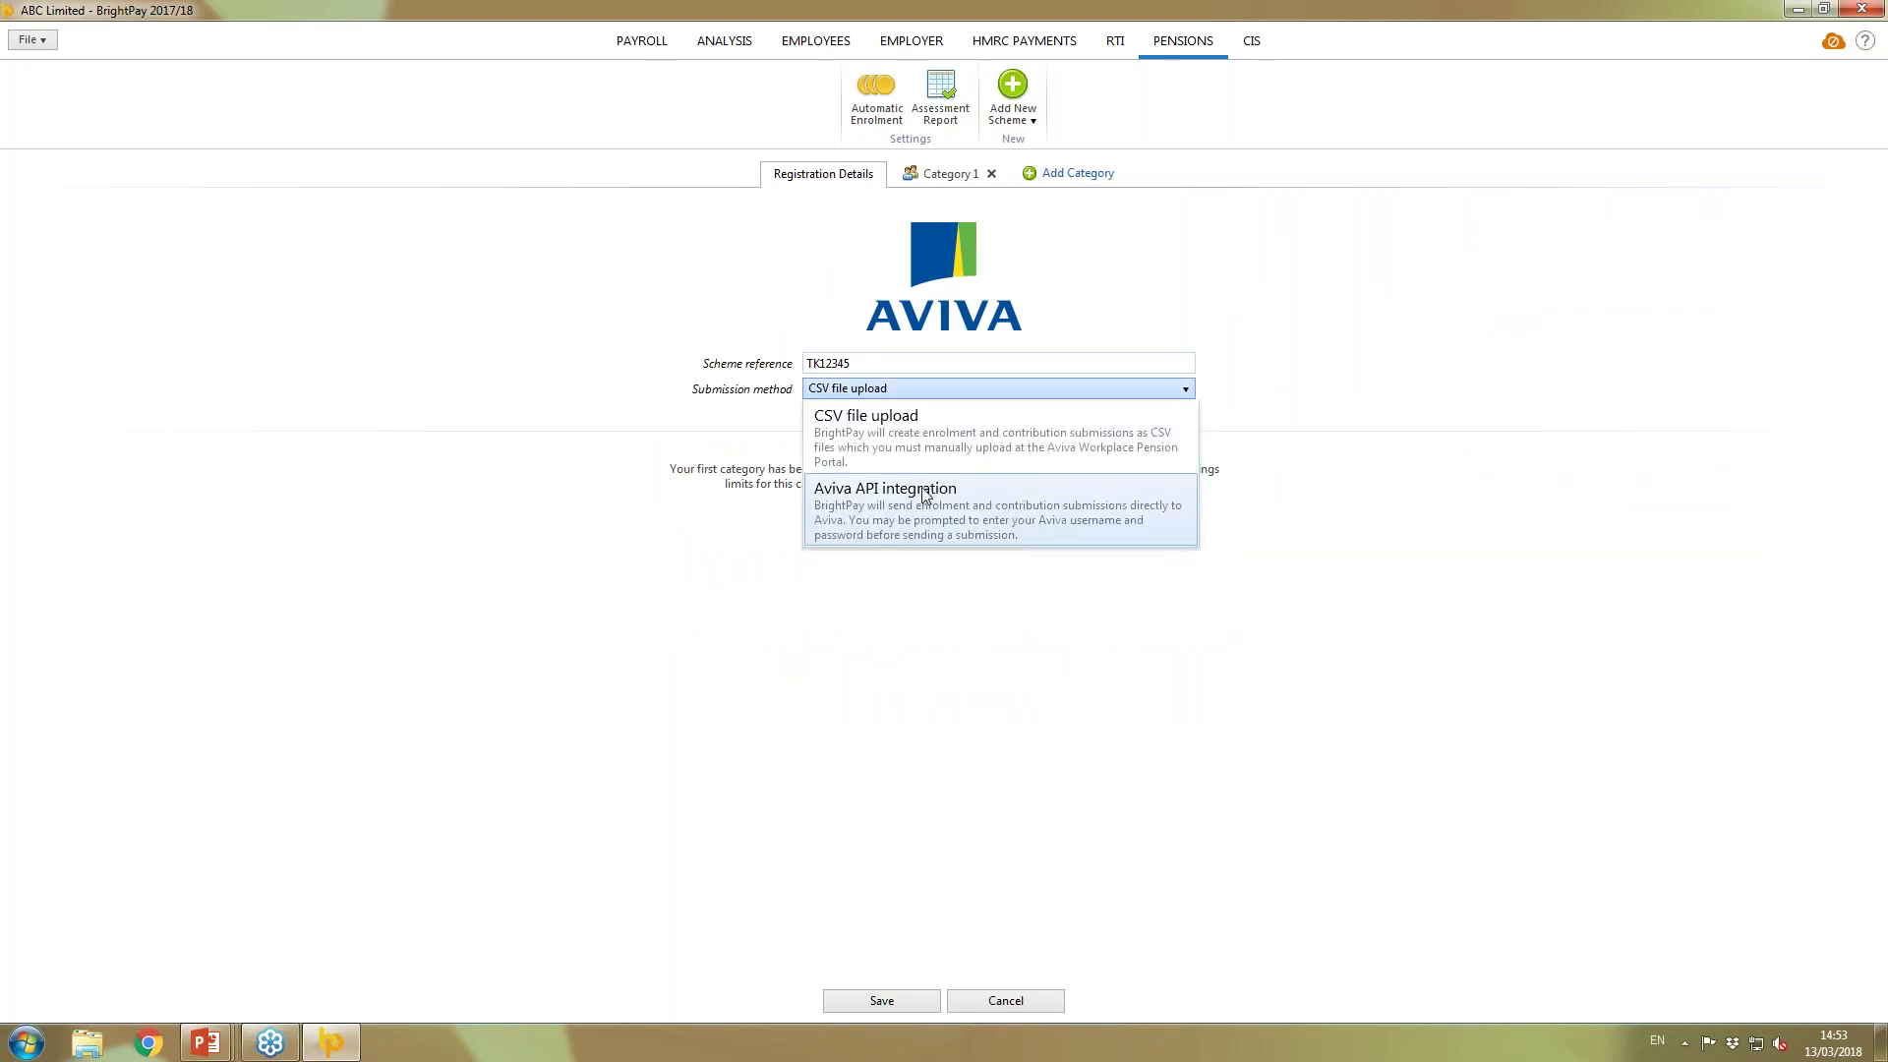
click(863, 503)
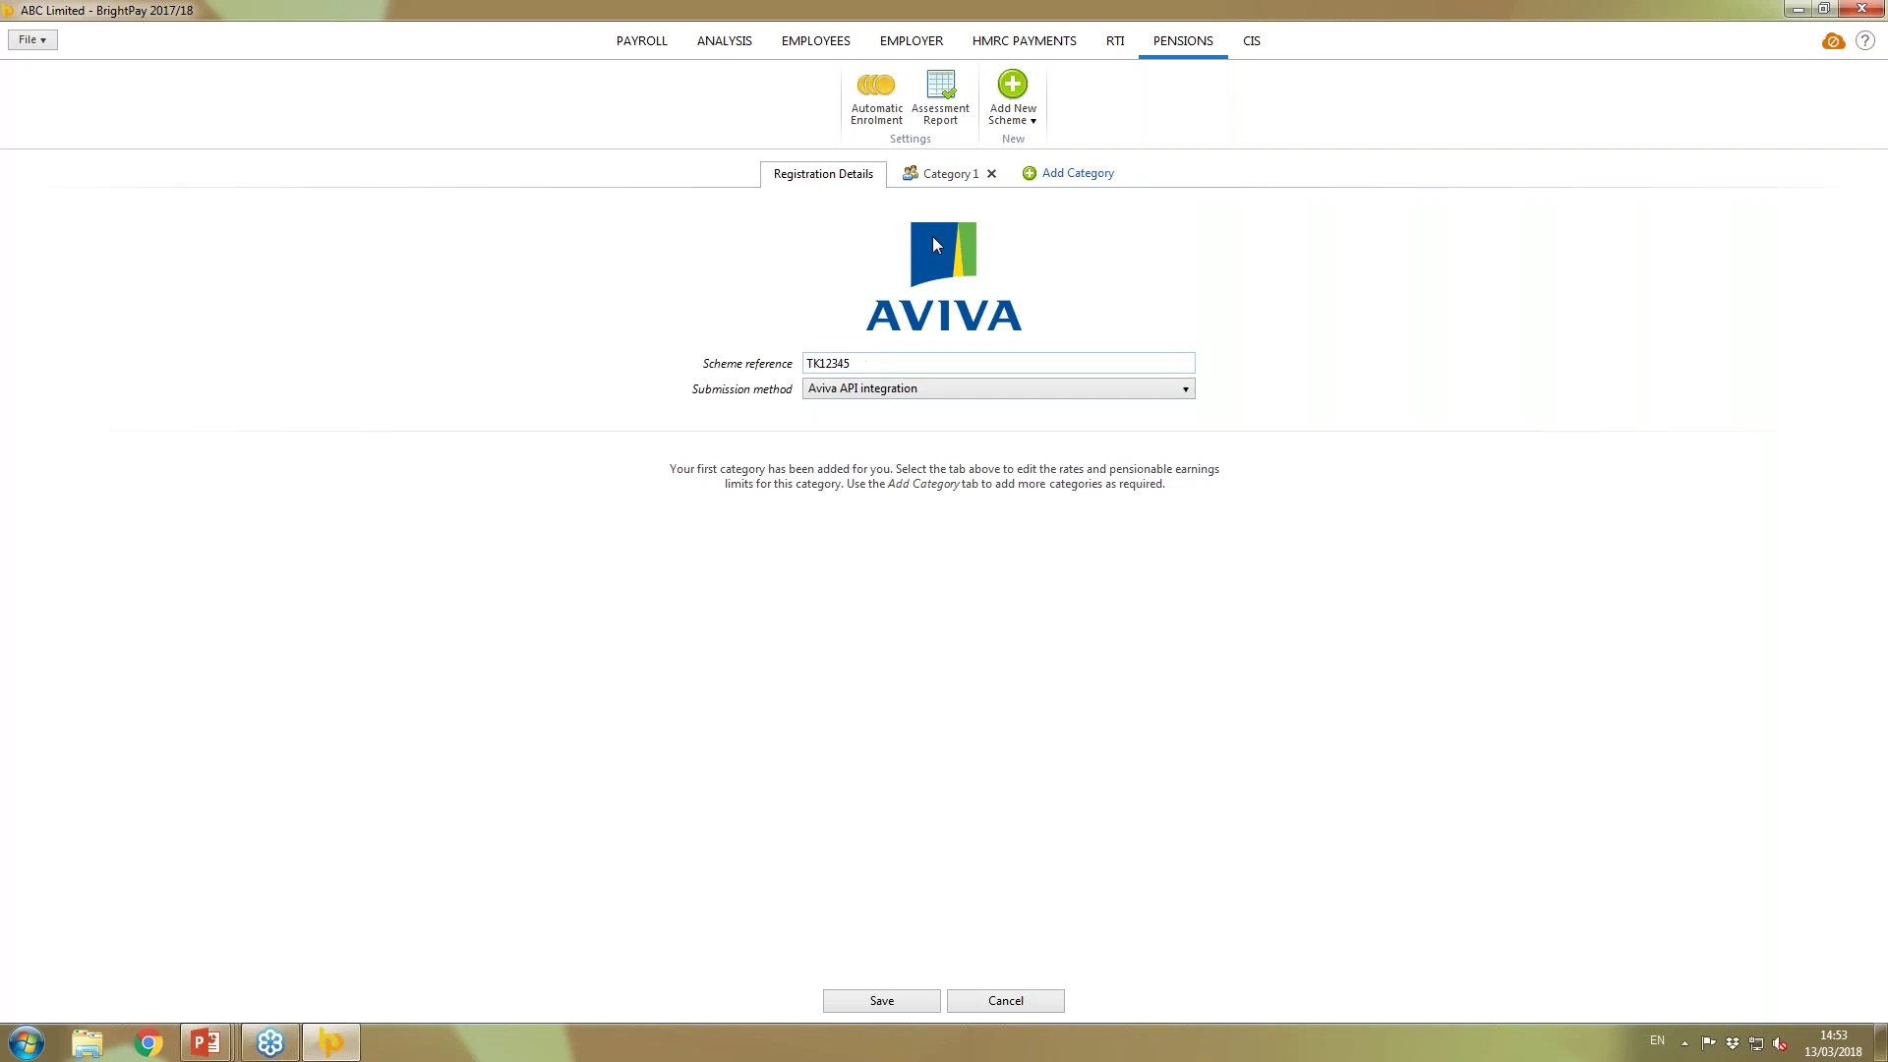
- In the scheme's first category, enter the category ID and choose phased minimum contribution rates (%) as the contribution type
click(939, 181)
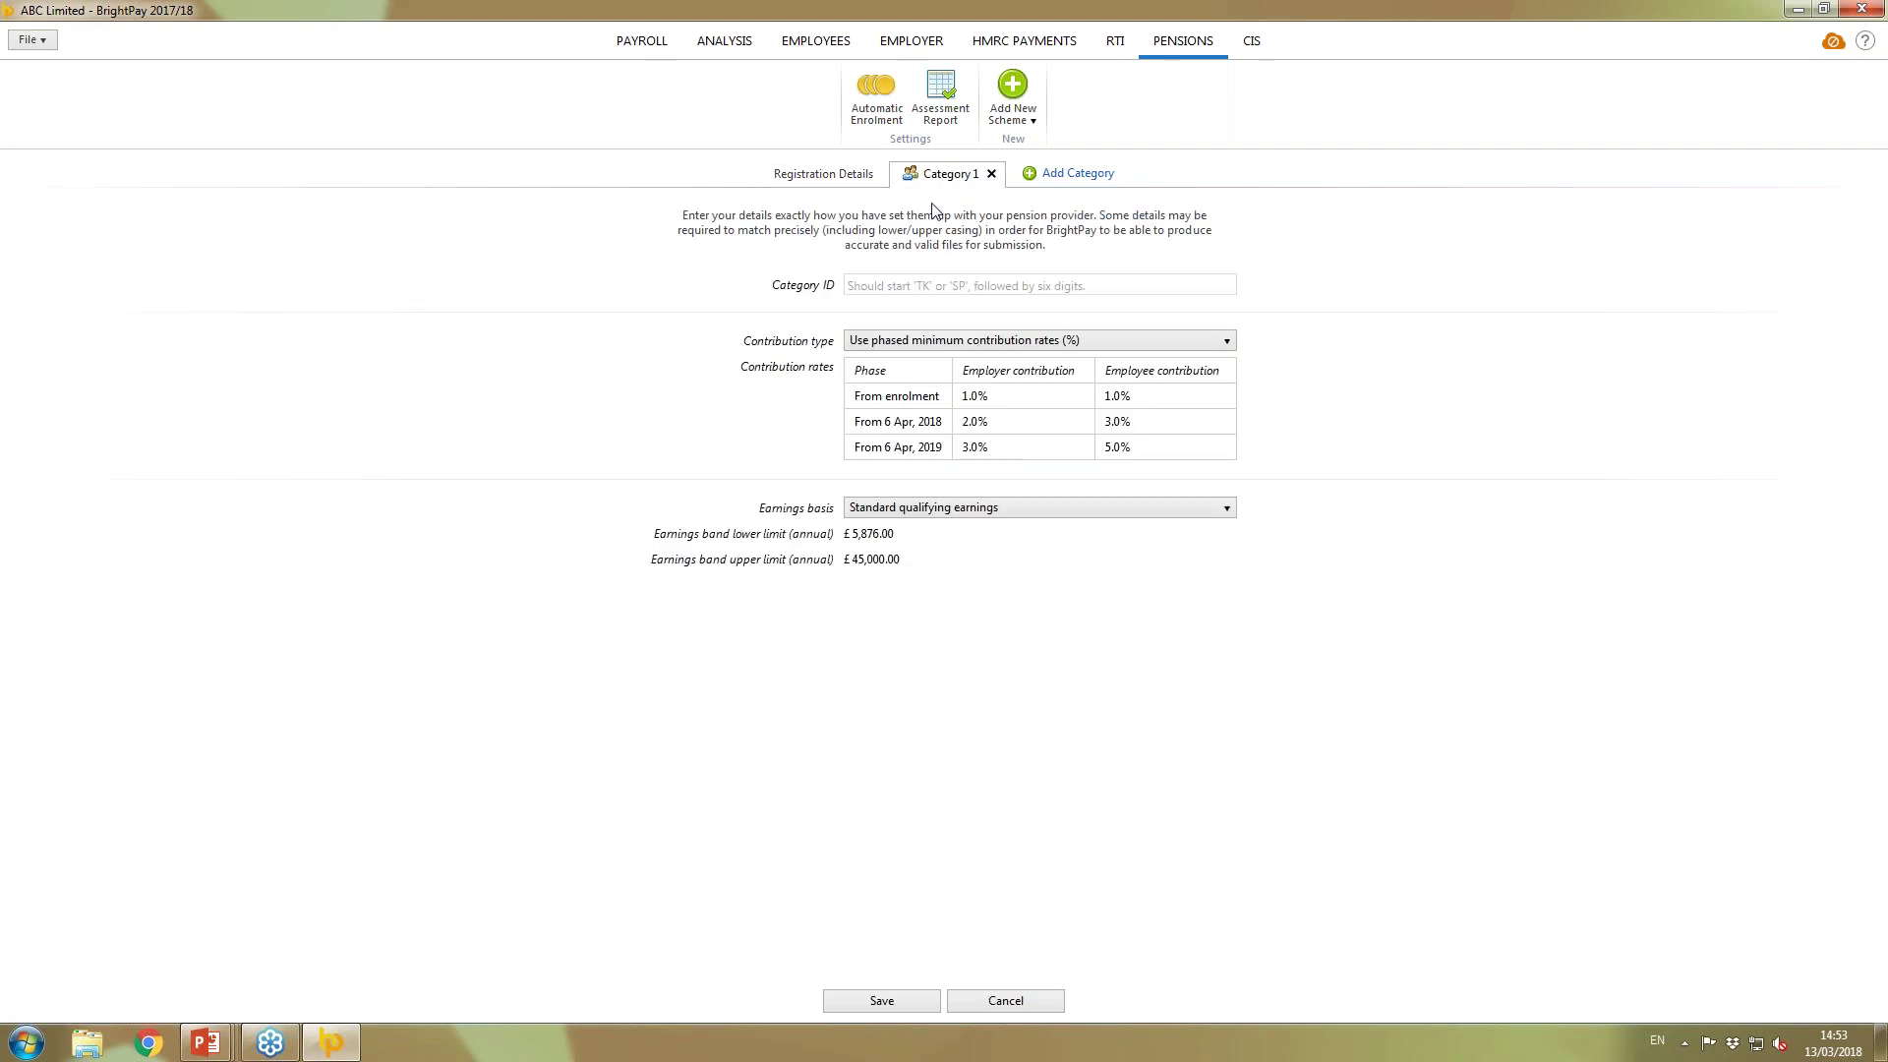
click(902, 290)
text(TK12345)
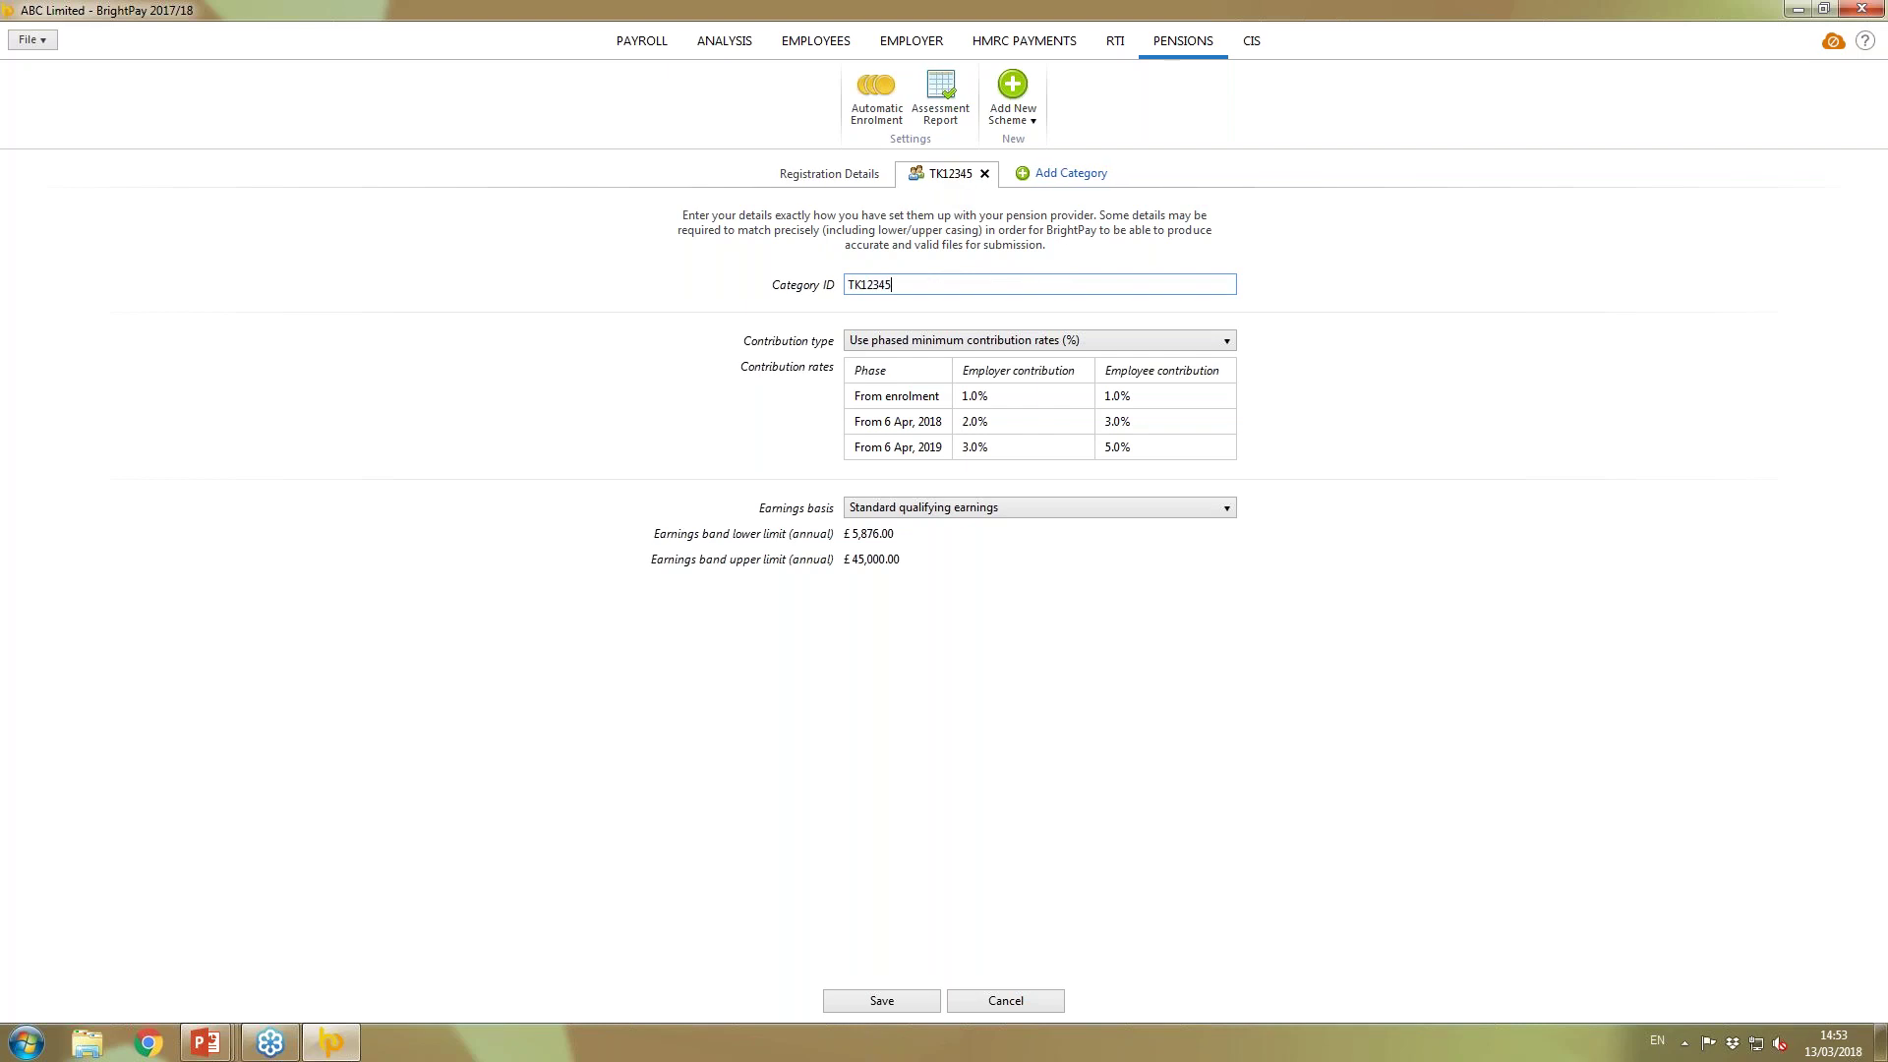
click(1045, 617)
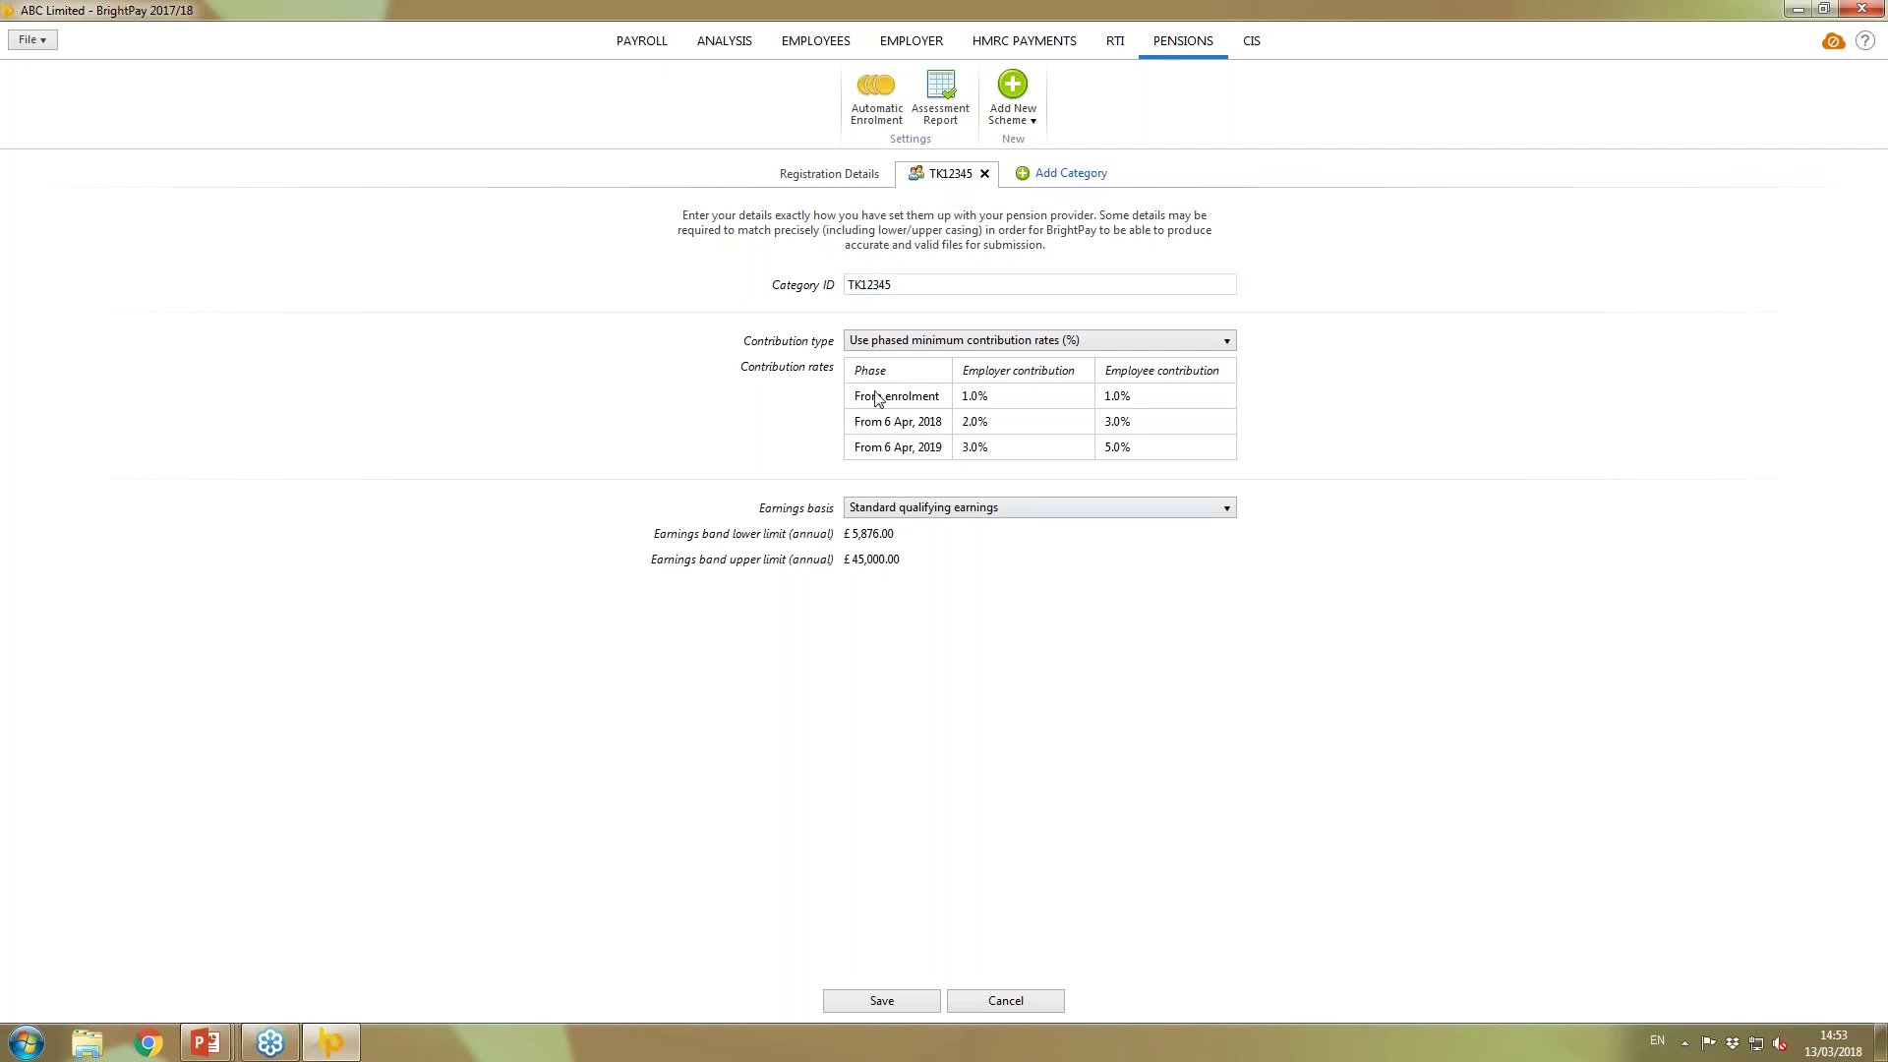
click(1122, 345)
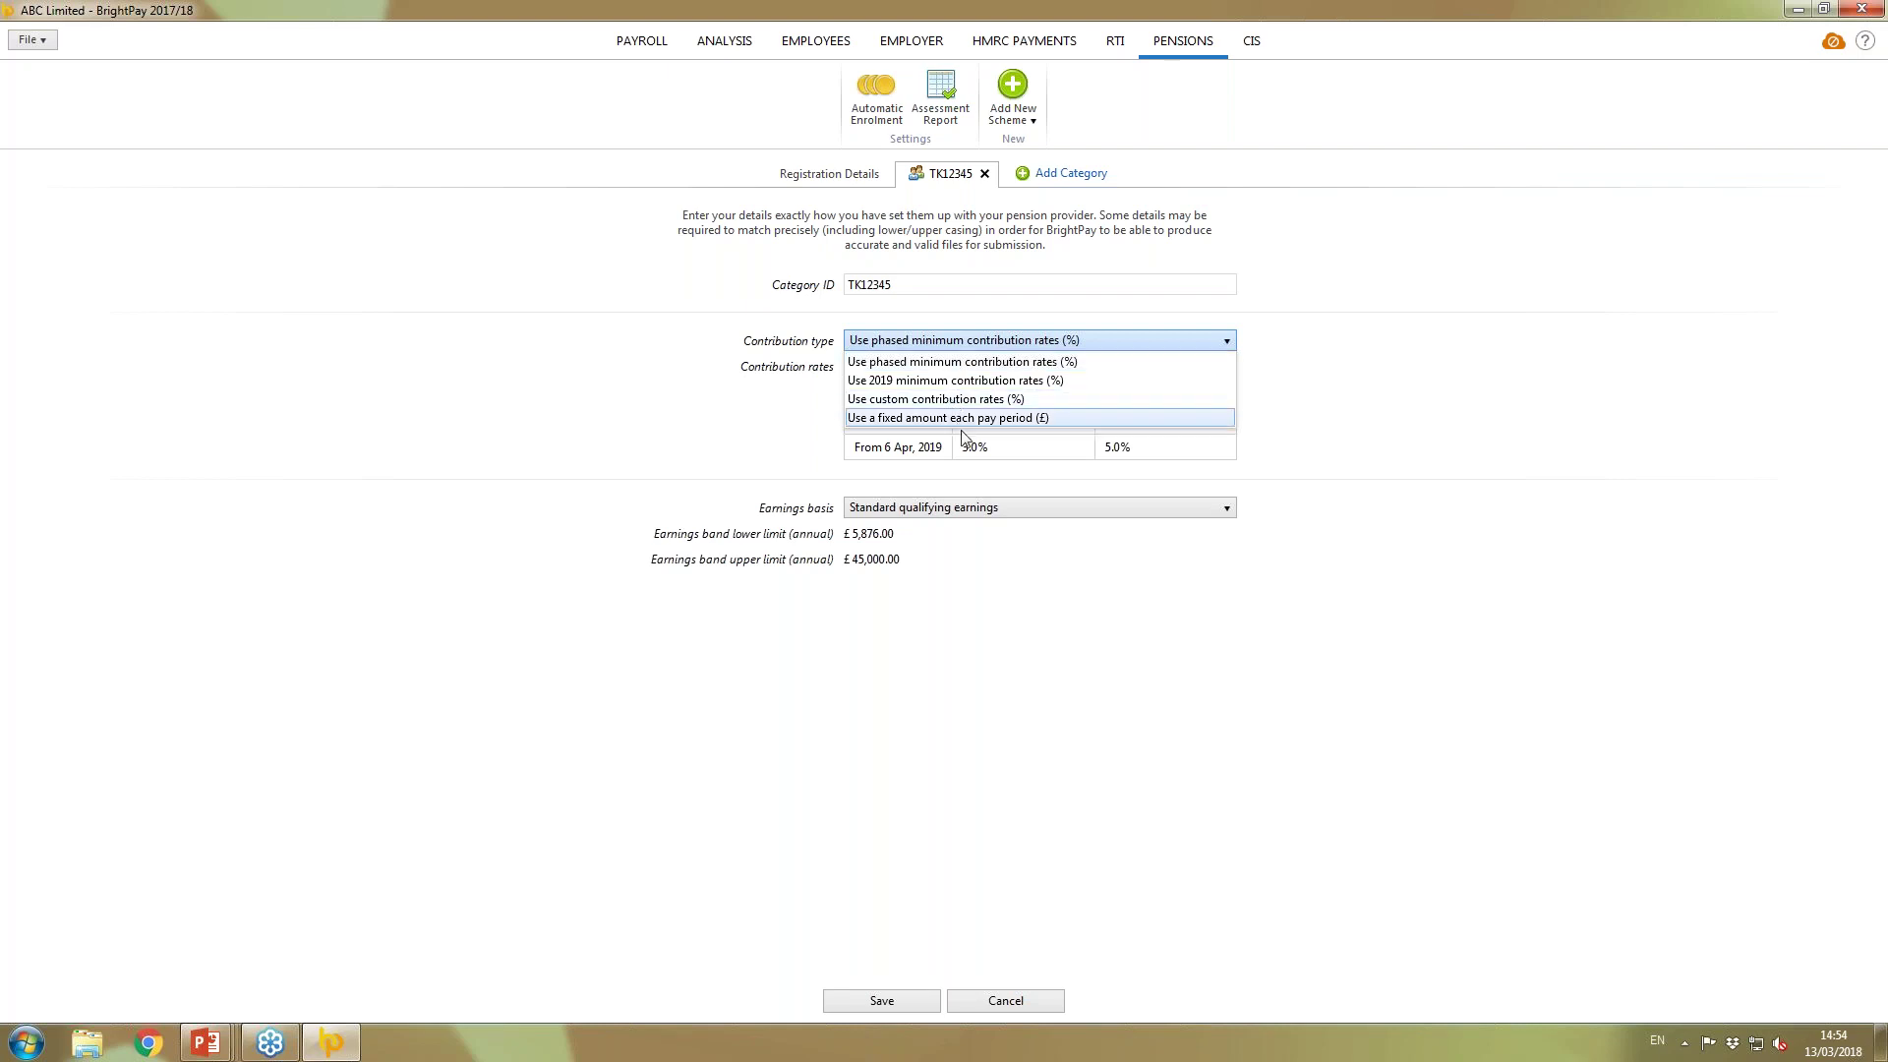
click(960, 364)
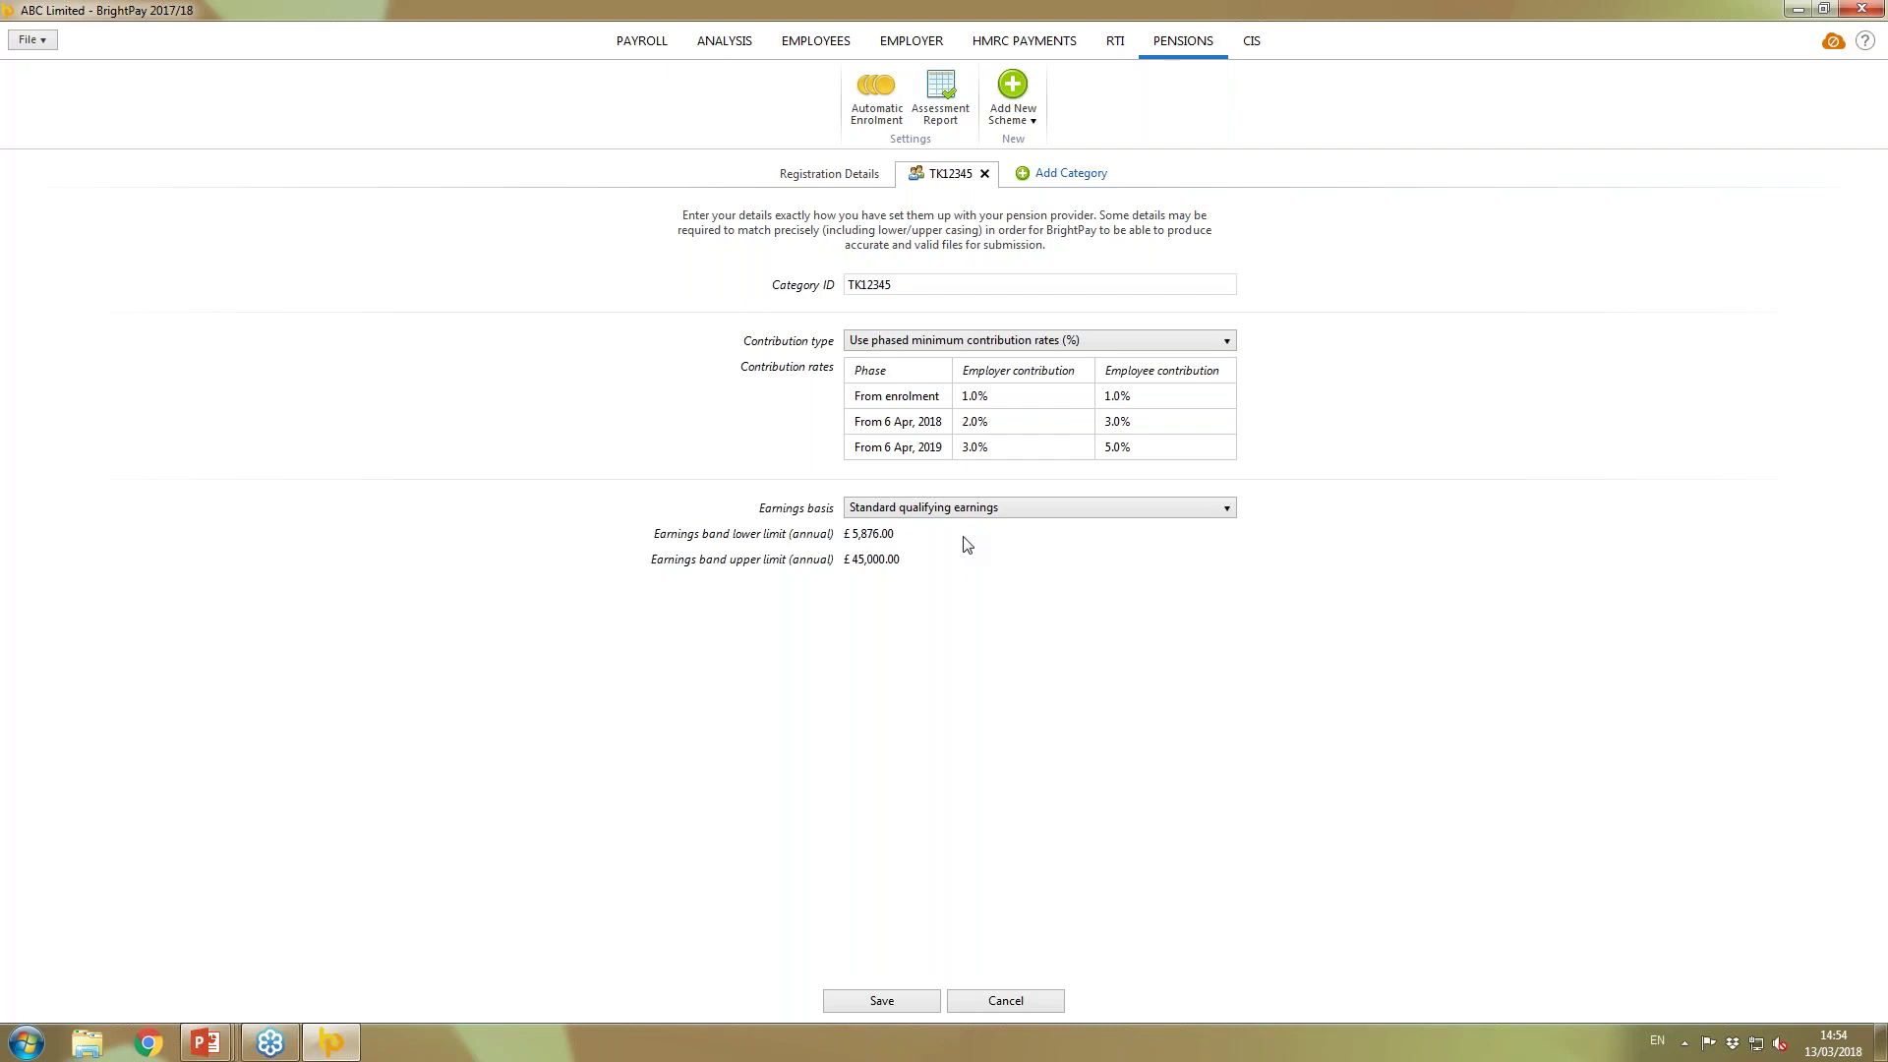
- Try the custom qualifying earnings basis for the category with the earnings band limits removed
click(1024, 515)
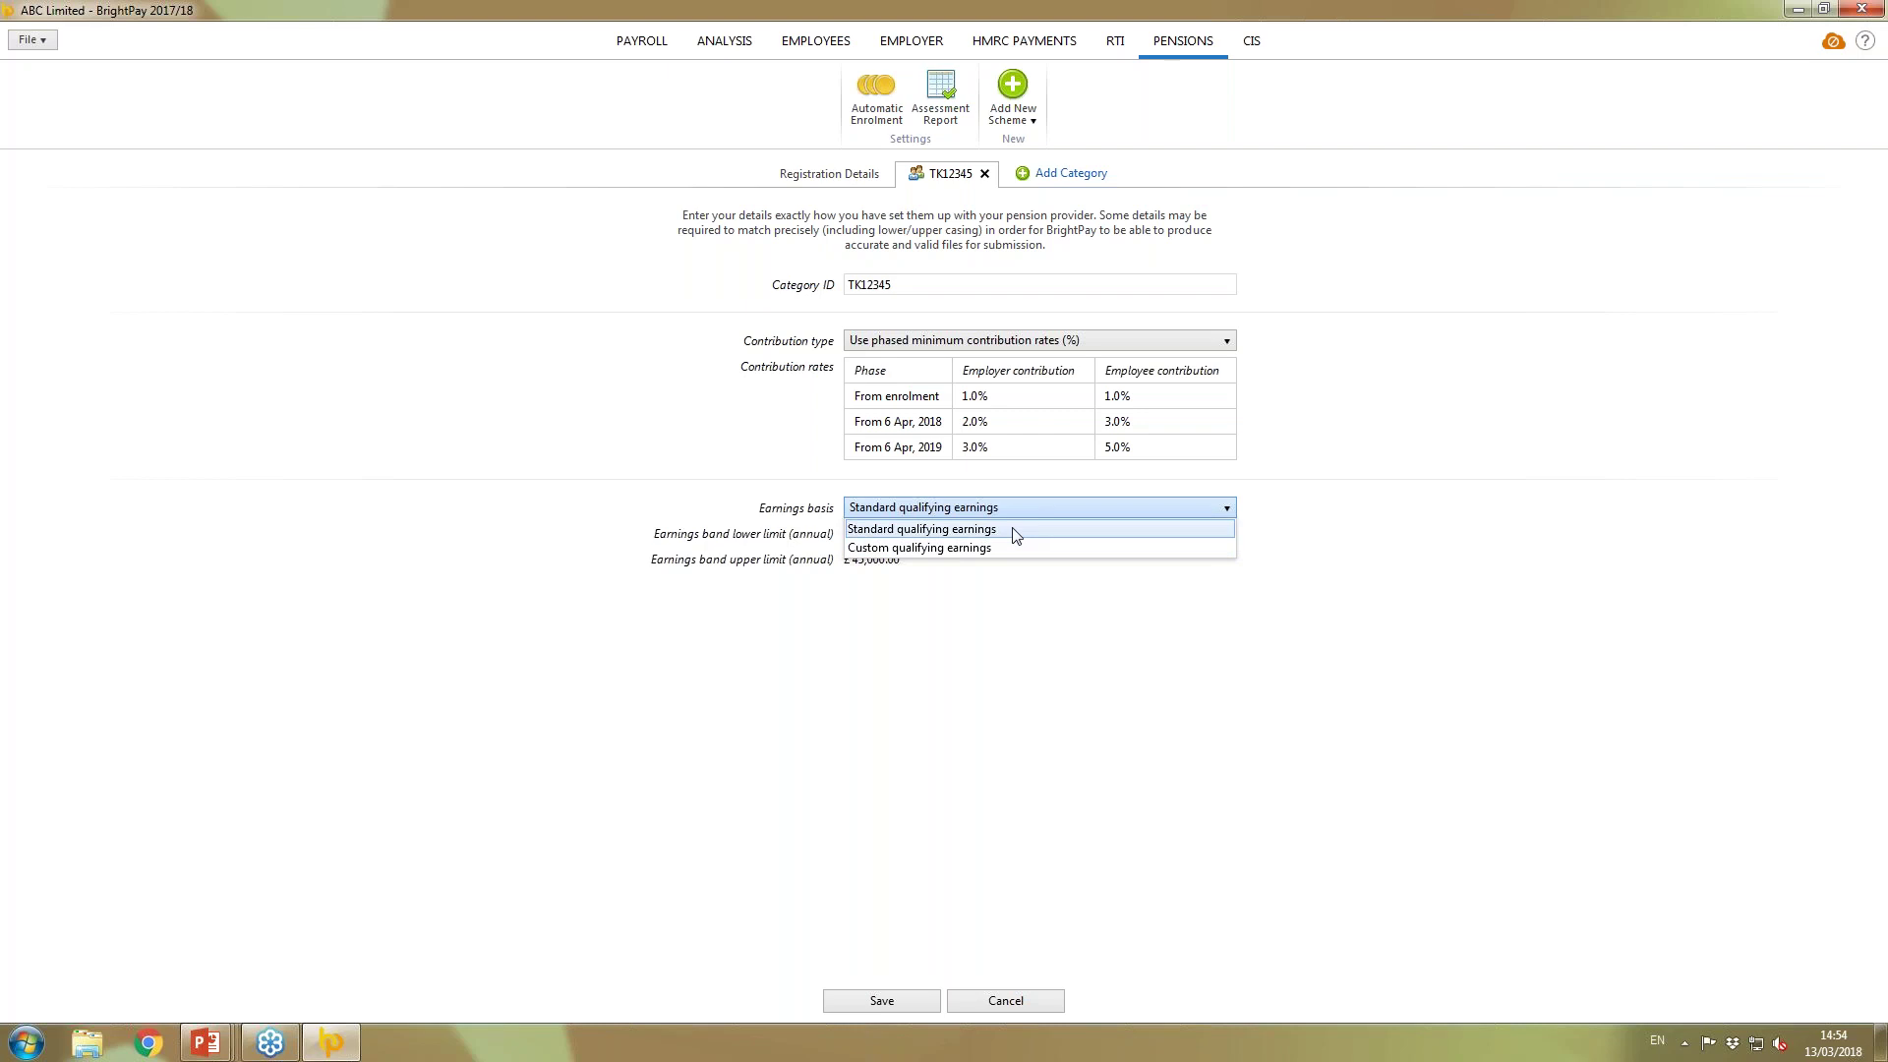
click(1017, 534)
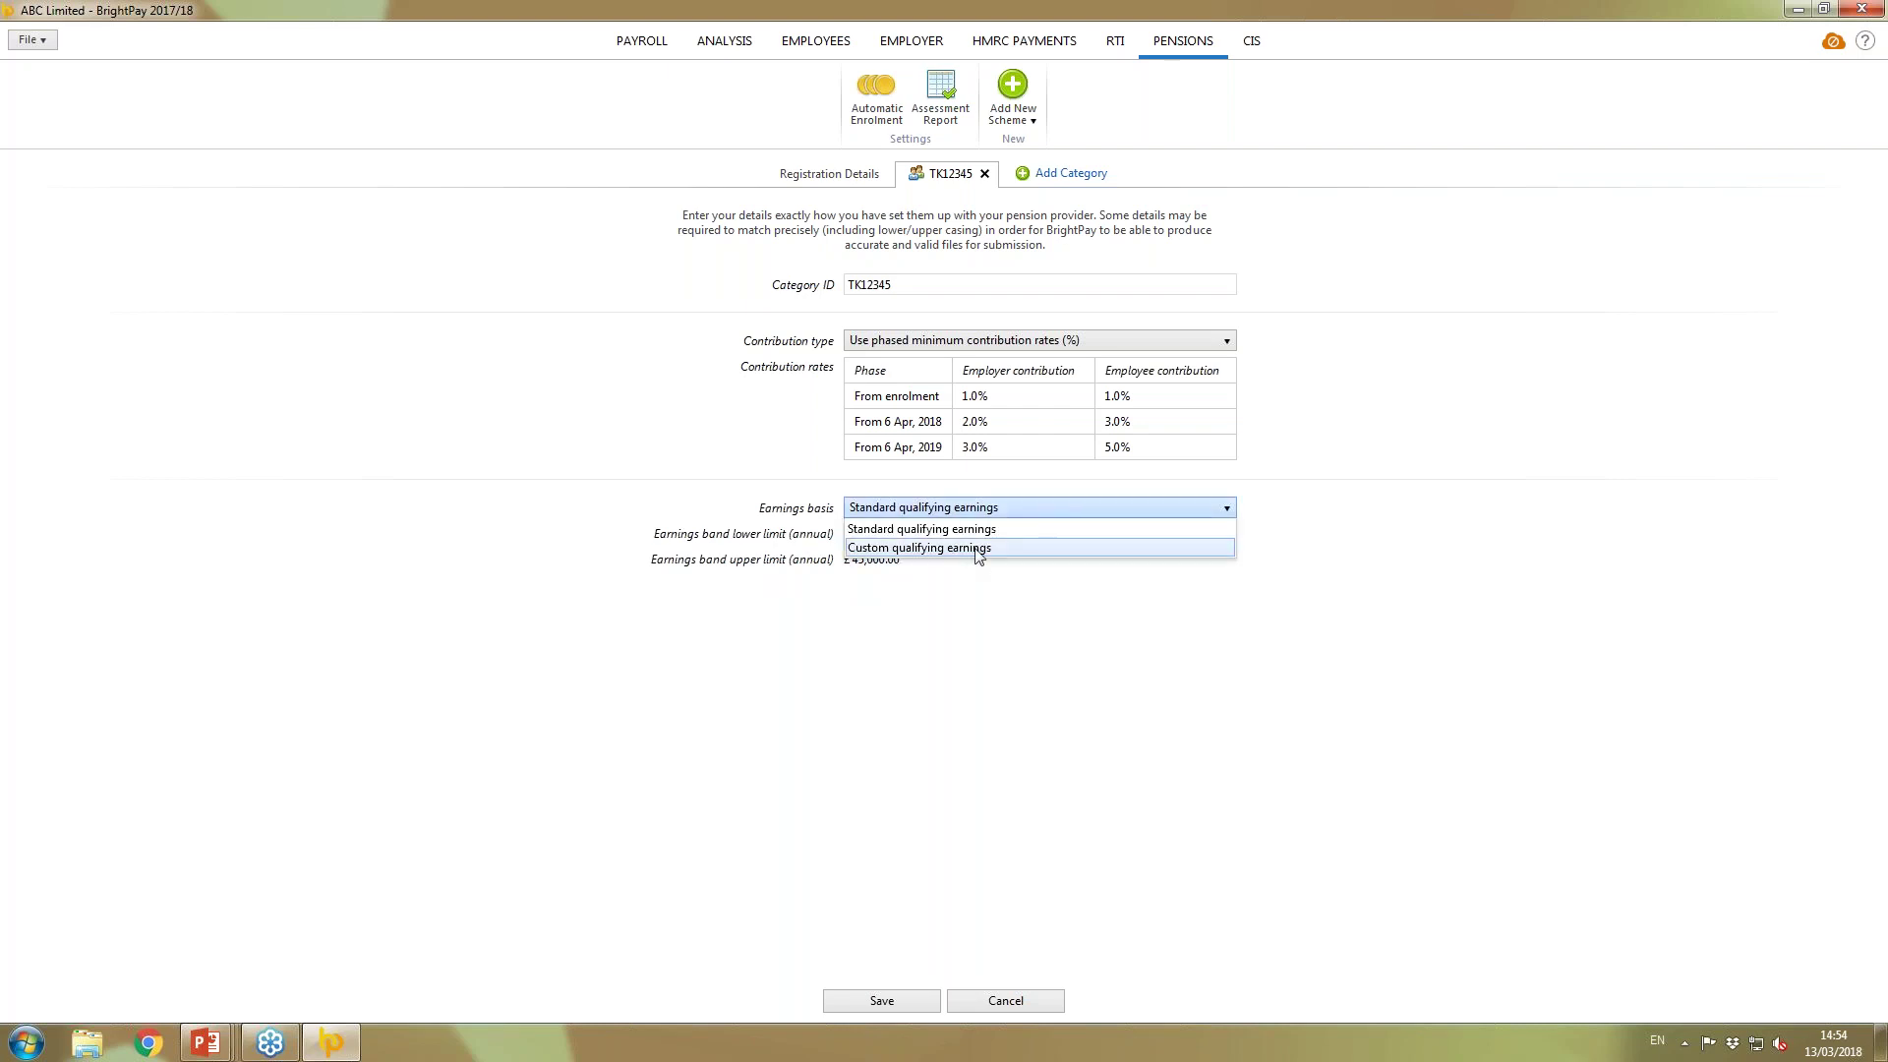
click(978, 548)
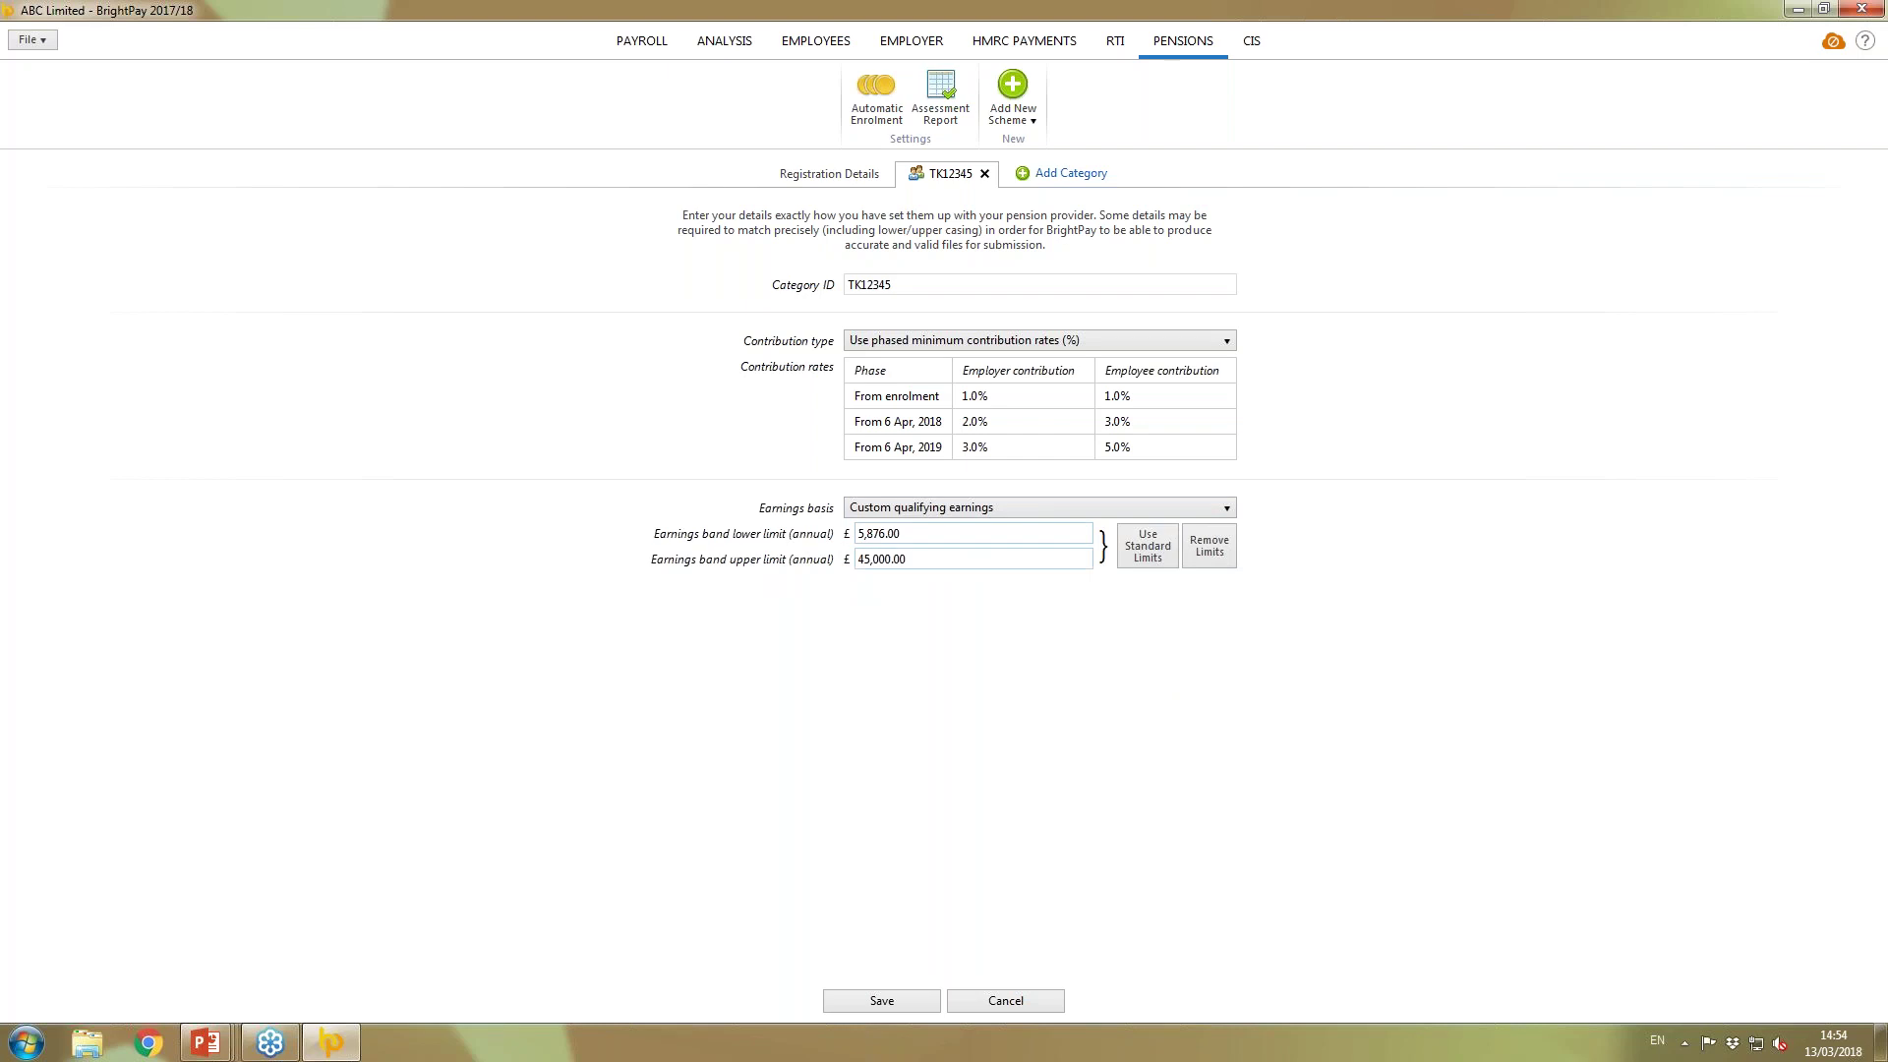
click(1208, 553)
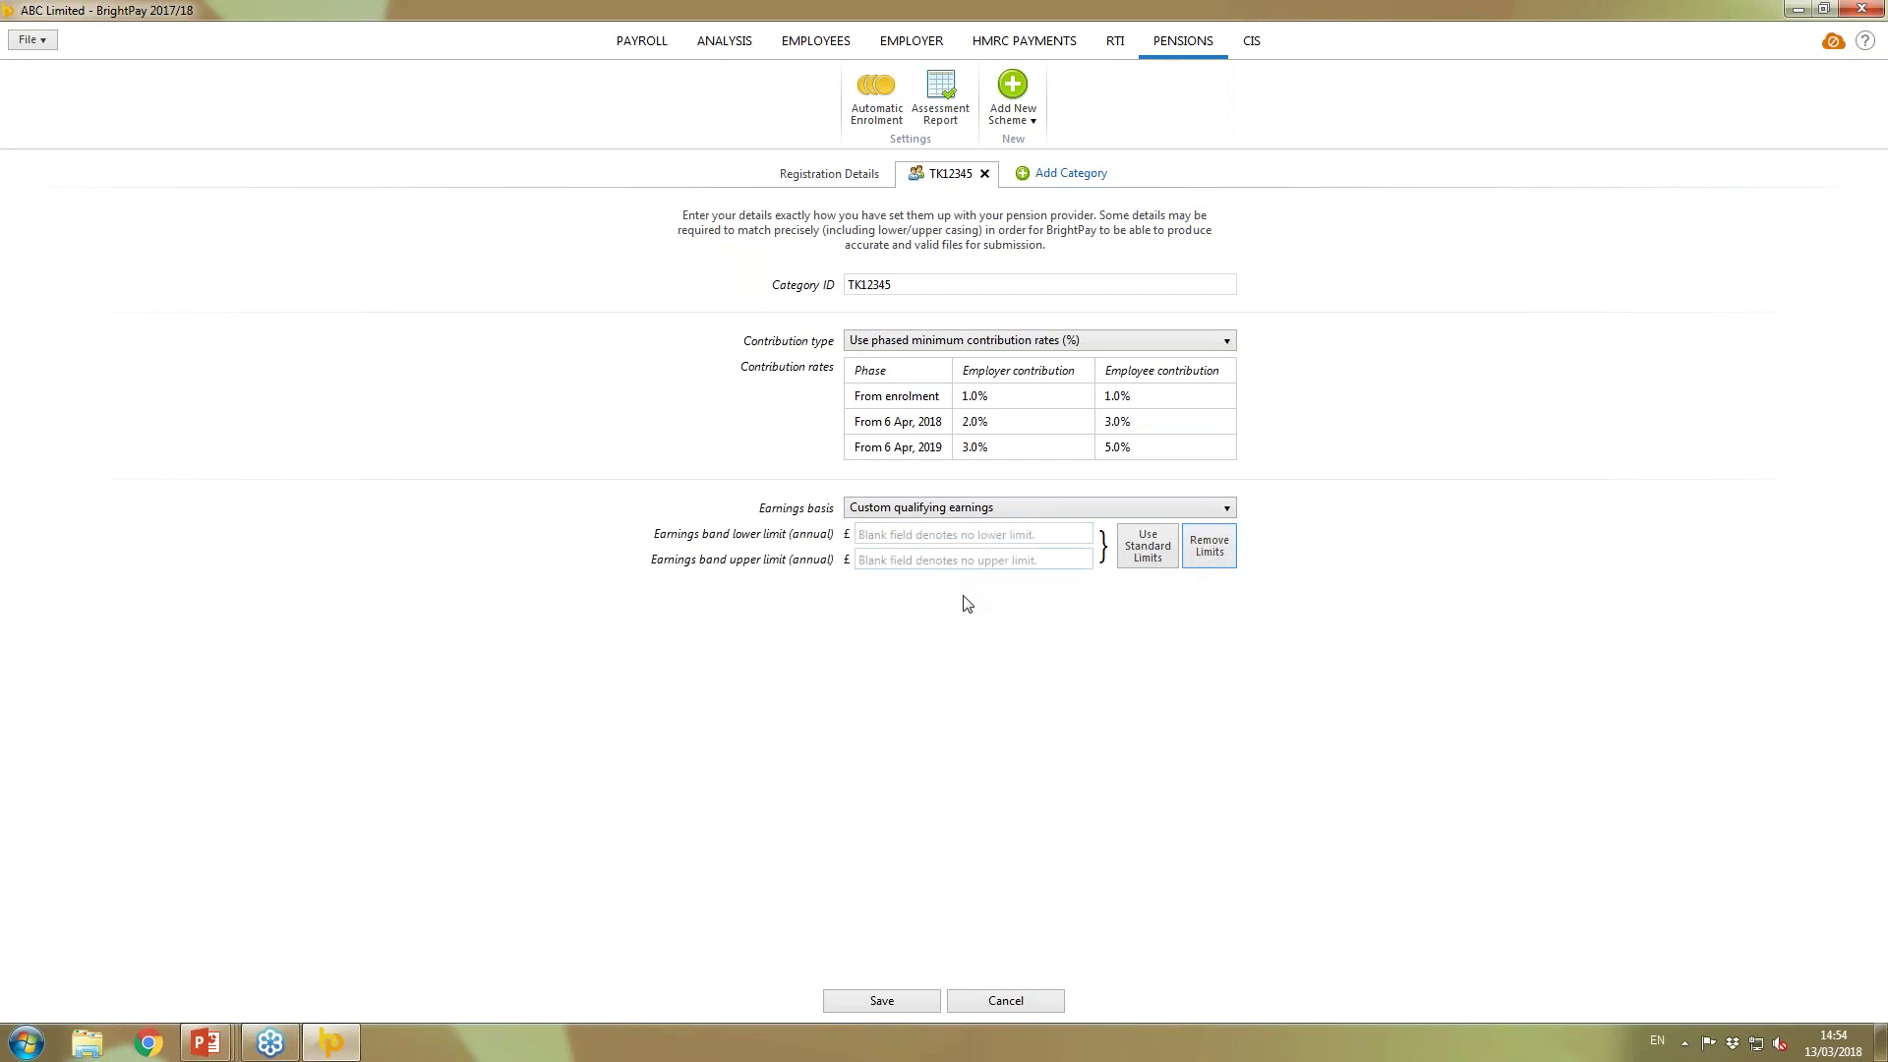
- Set the category's earnings basis to Standard qualifying earnings and save the Aviva scheme
click(967, 508)
click(947, 530)
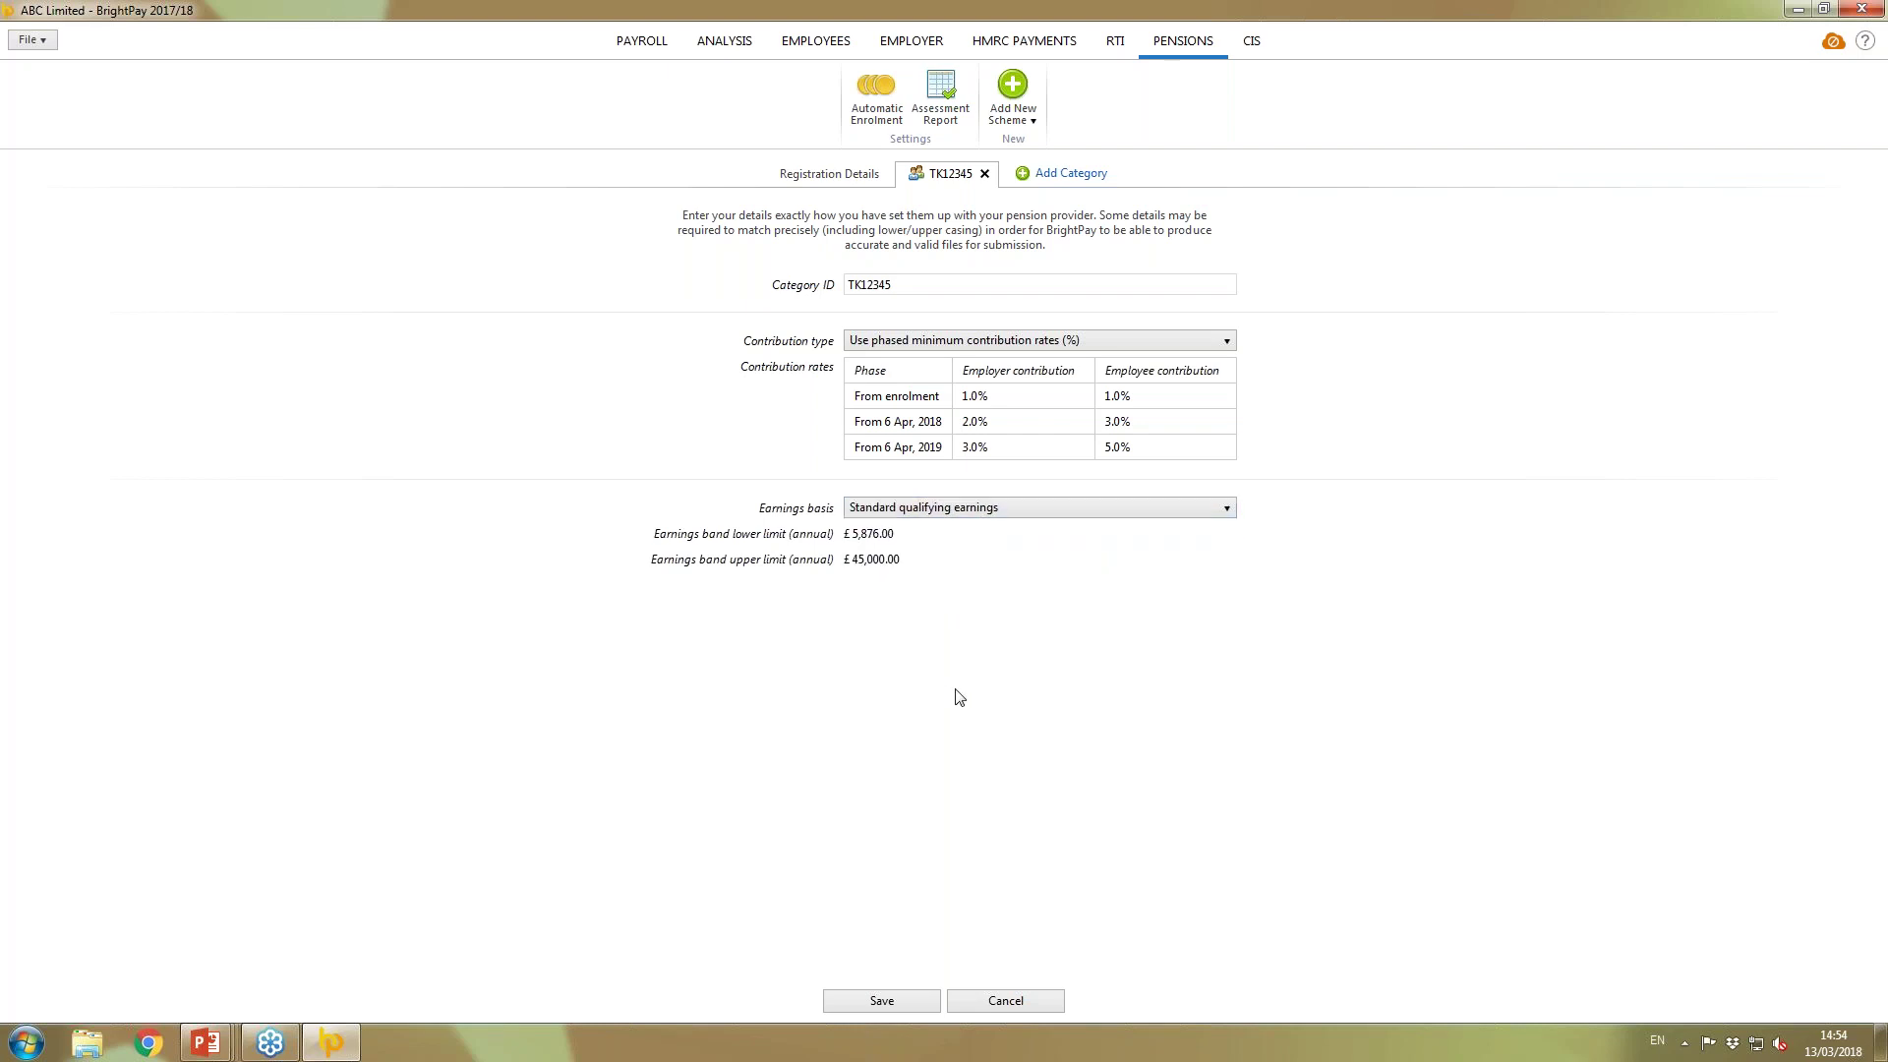
click(890, 1003)
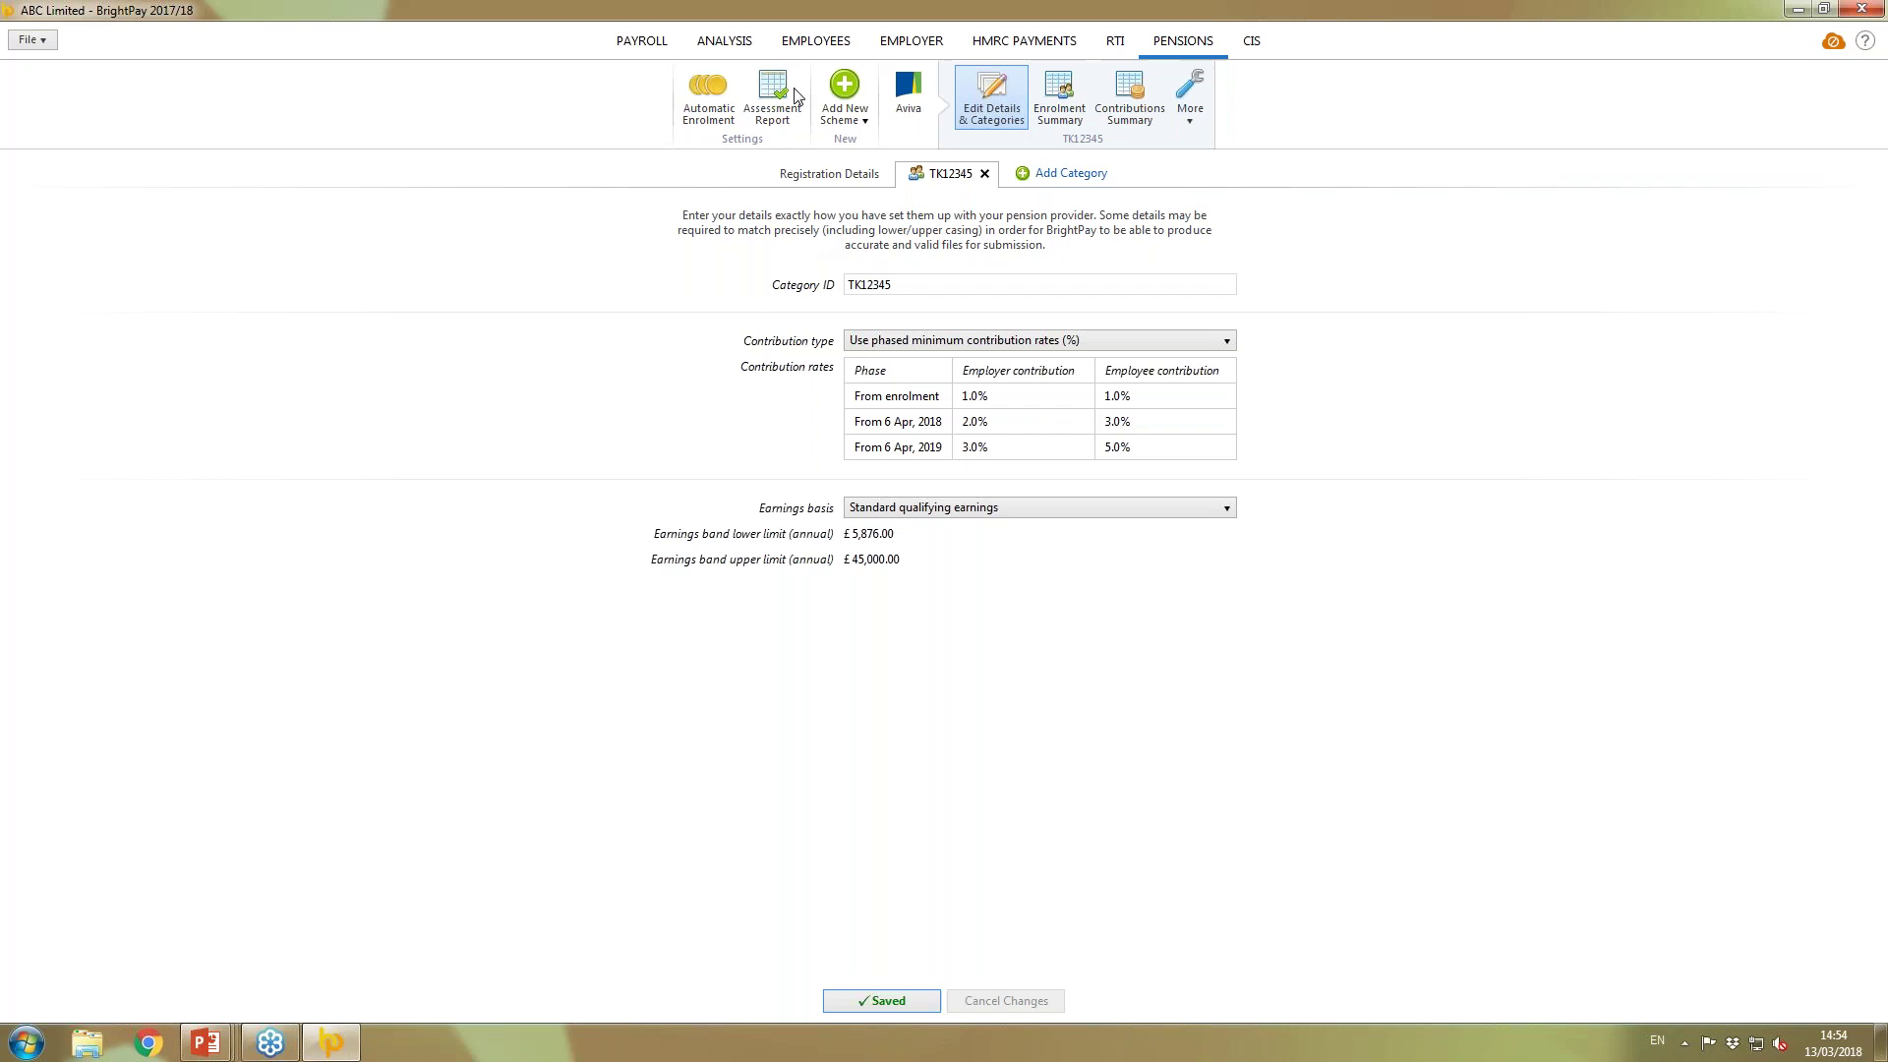
- Return to payroll and set up the first employee's enrolment in the Aviva scheme category with Relief at source tax relief
click(635, 44)
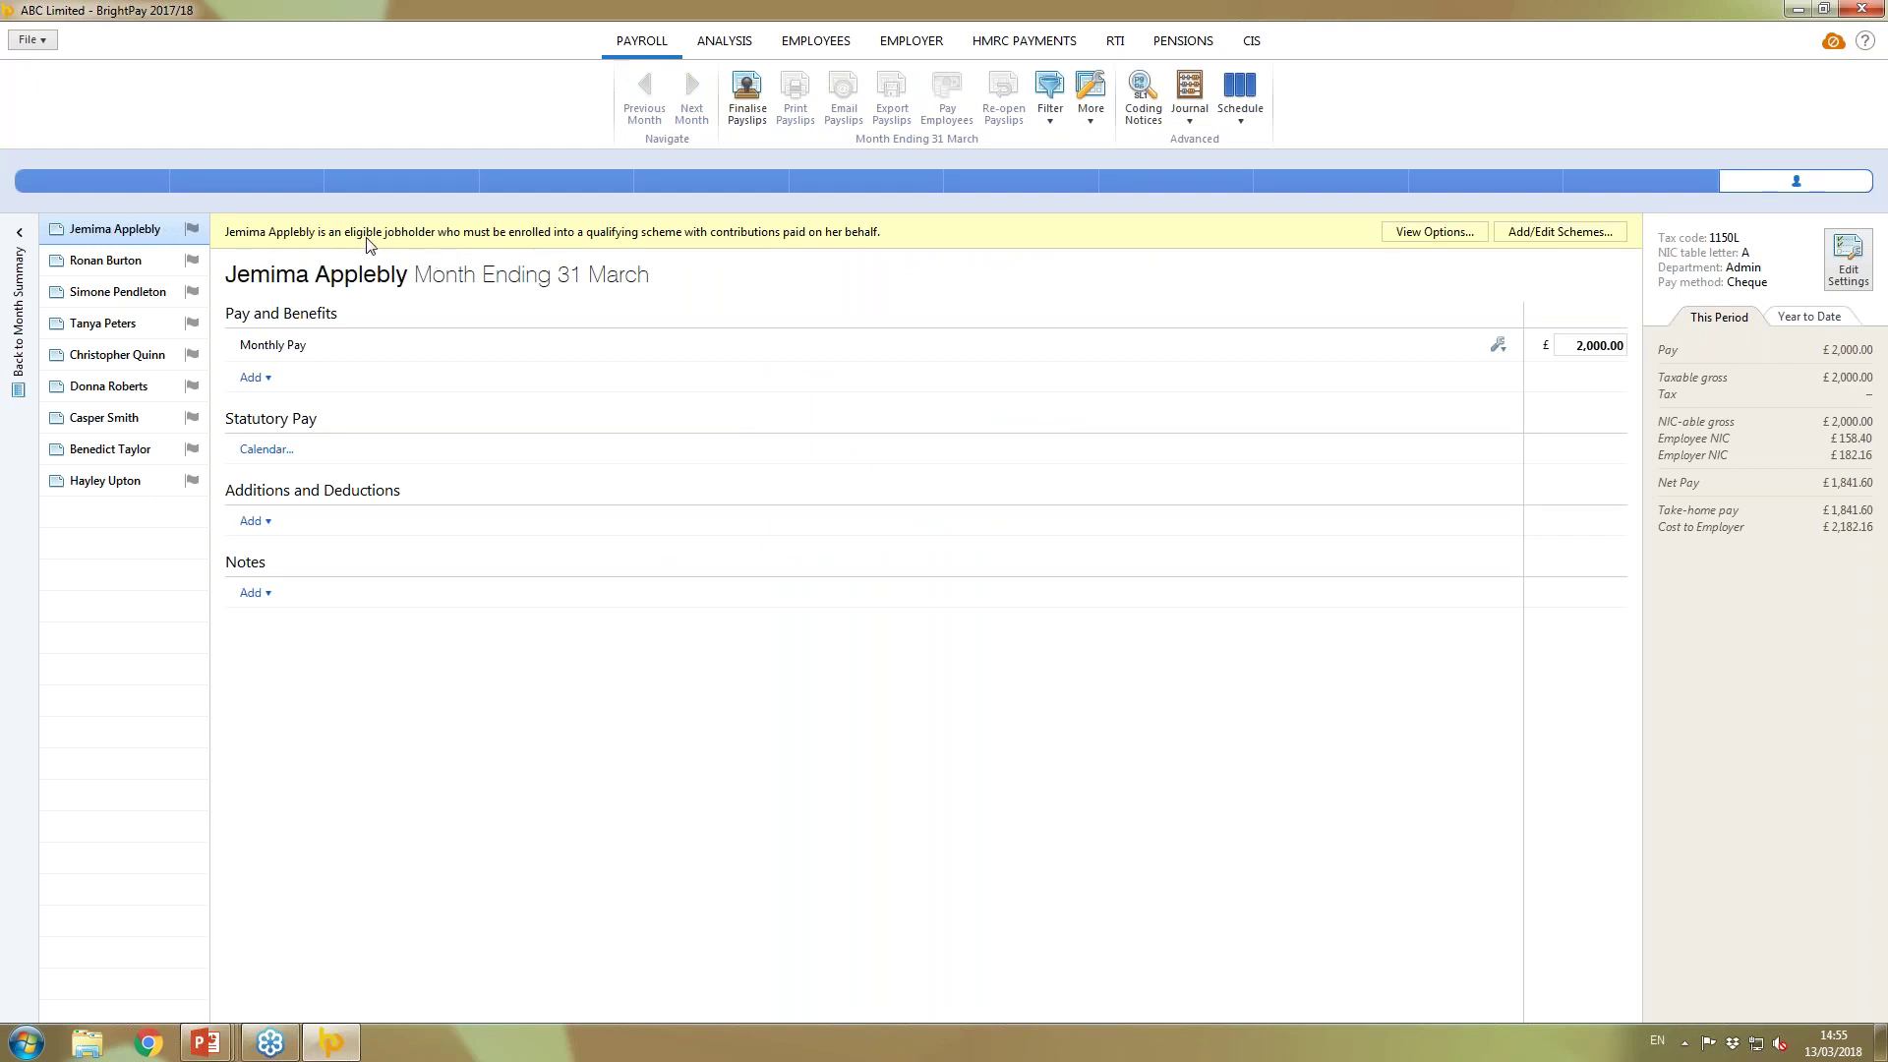
click(1435, 233)
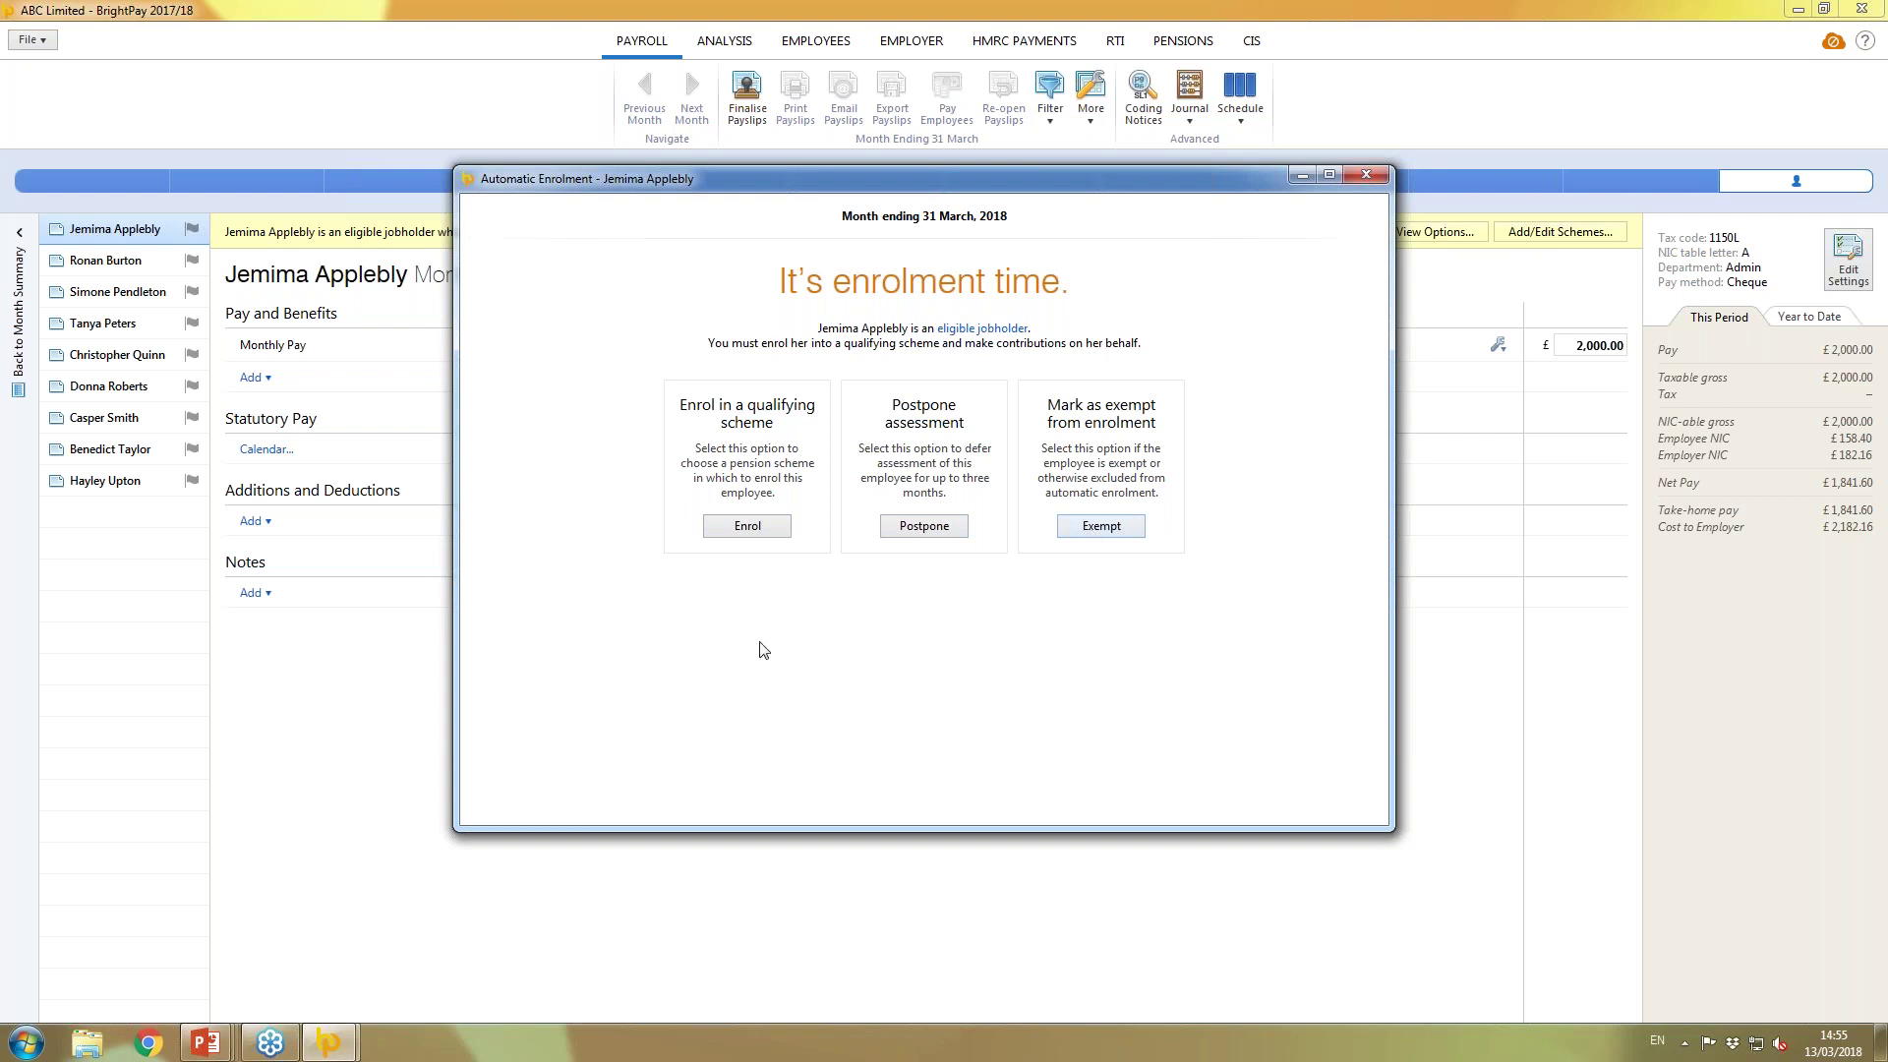
click(768, 529)
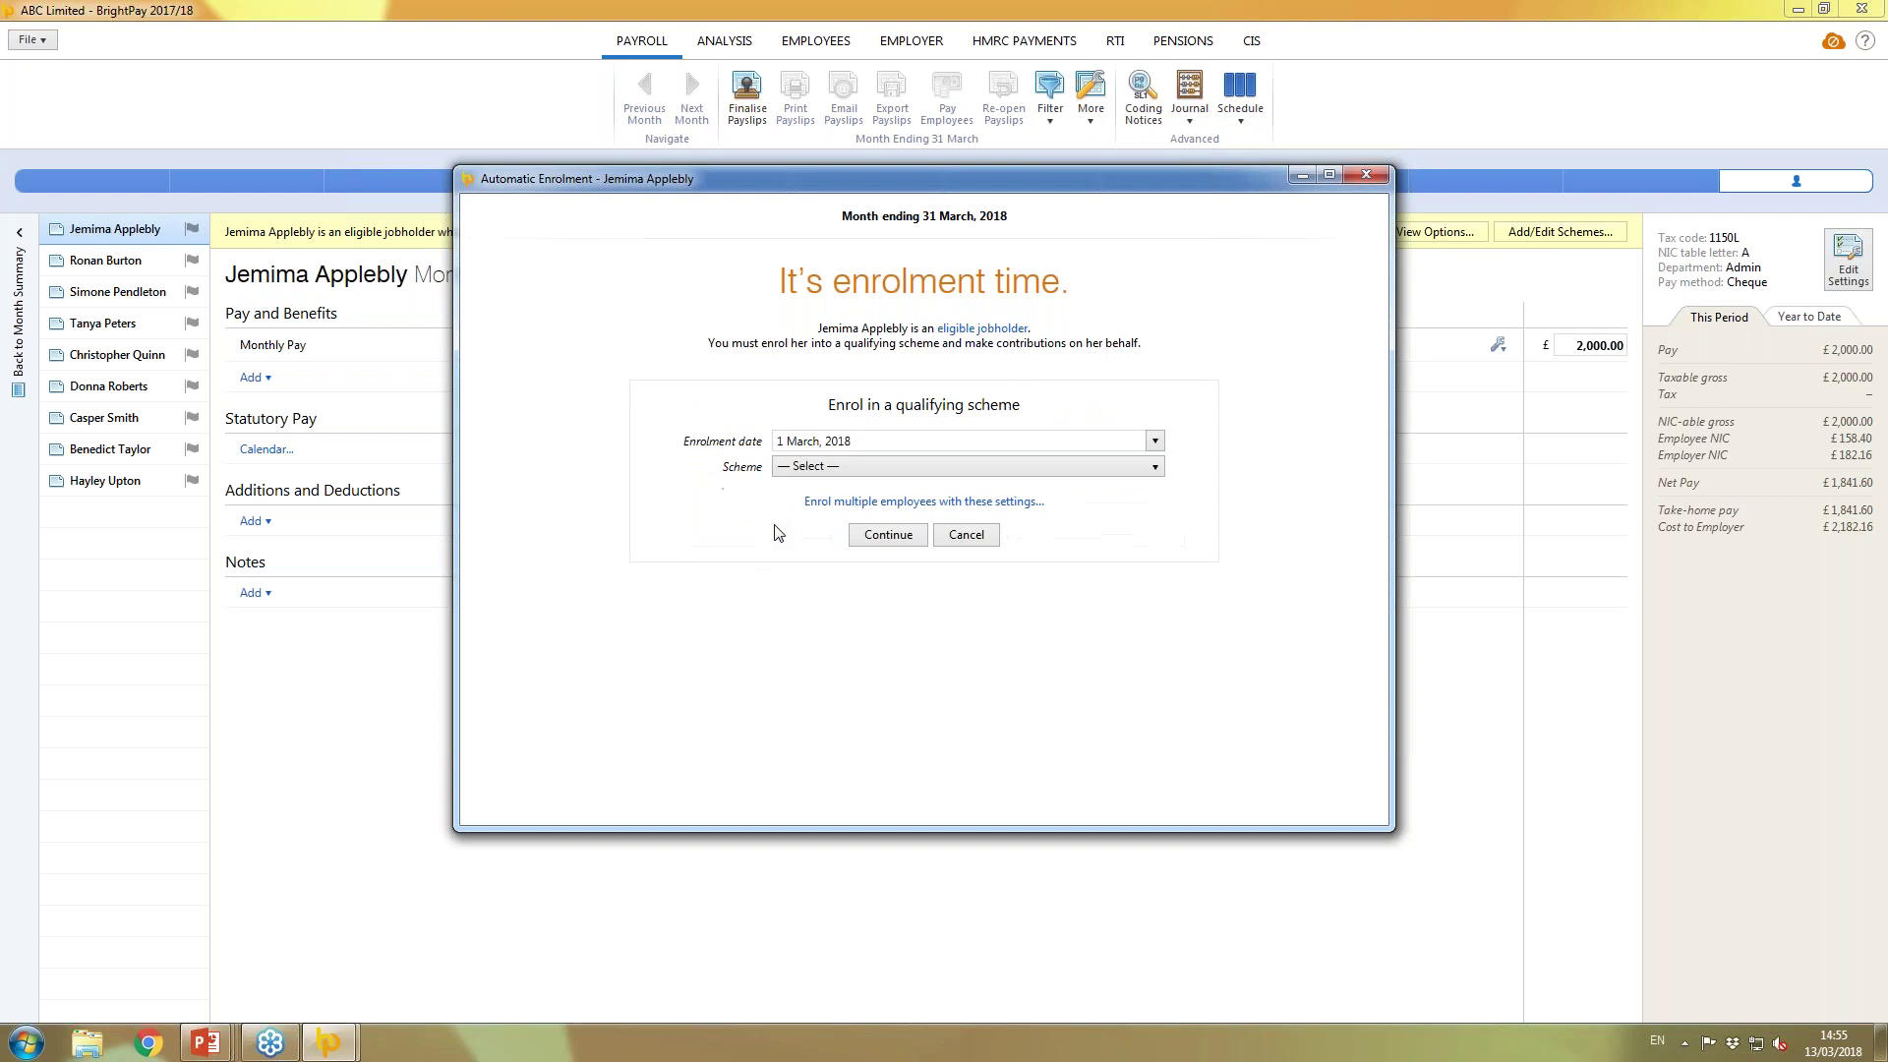
click(897, 470)
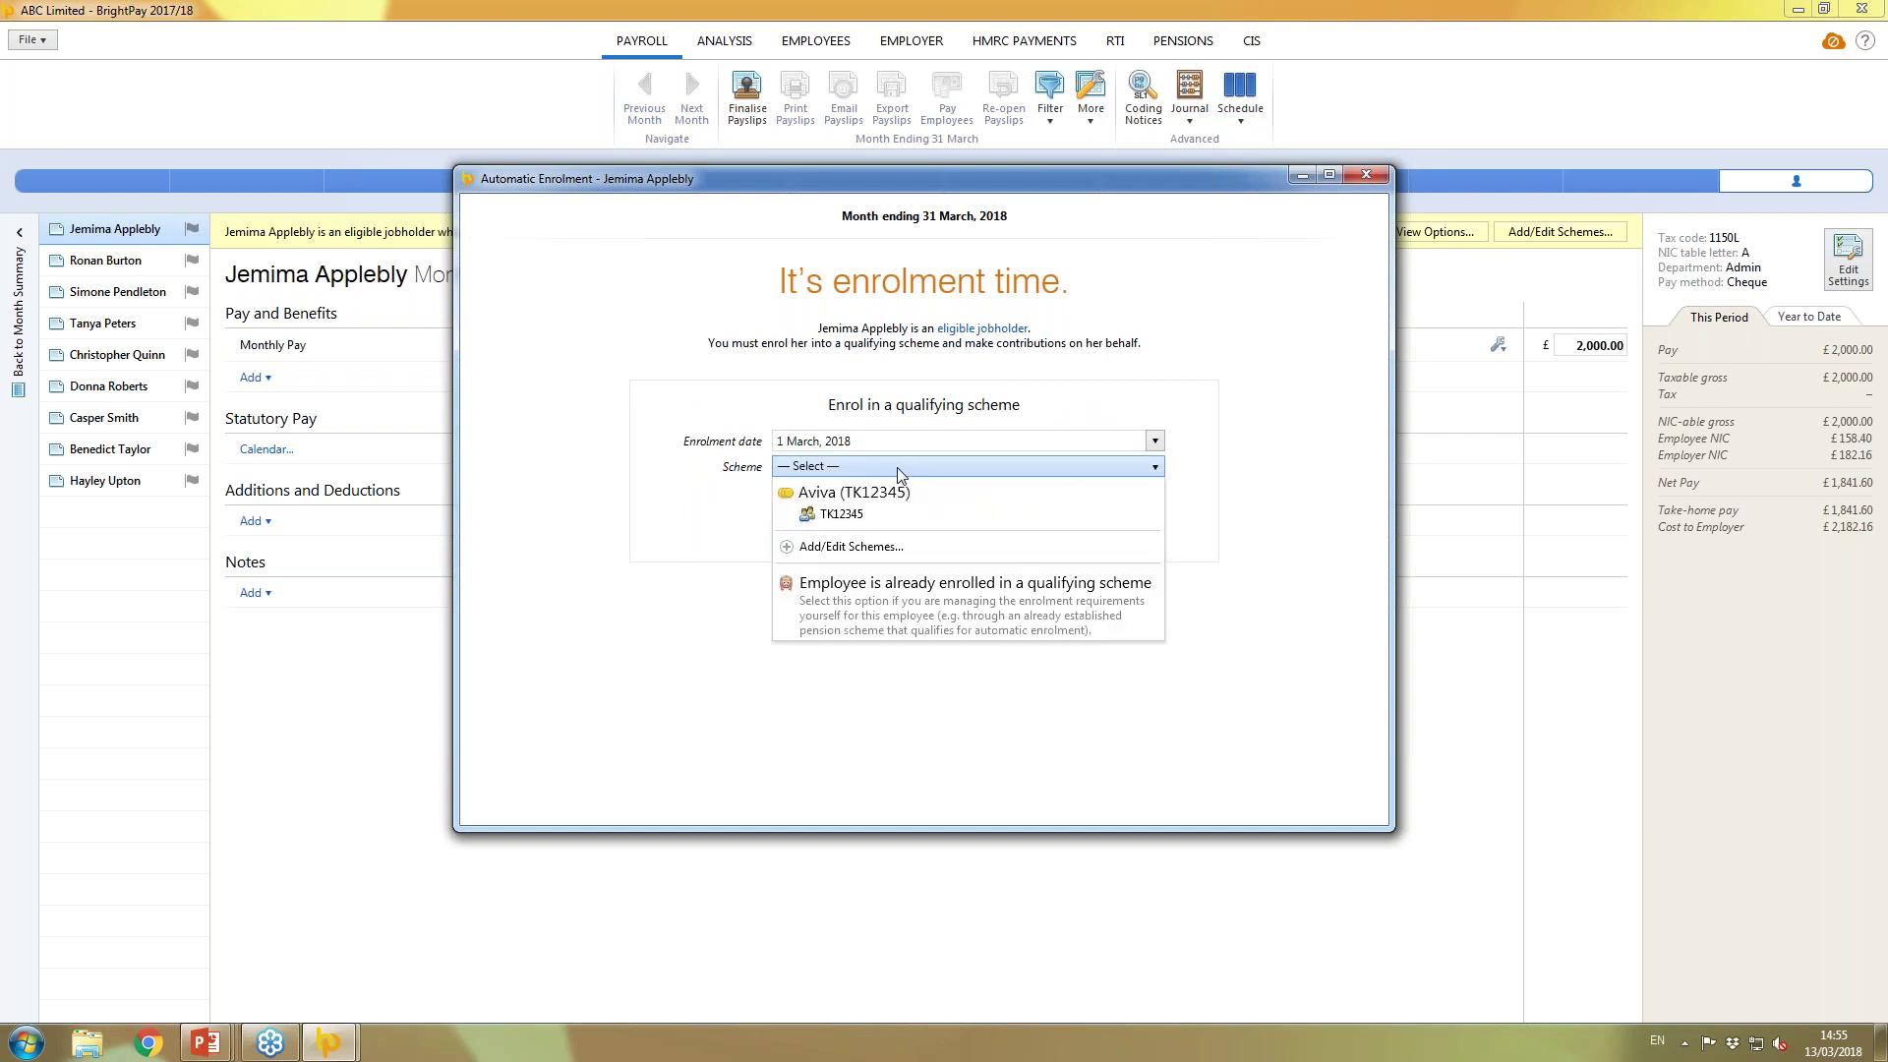
click(844, 515)
click(851, 496)
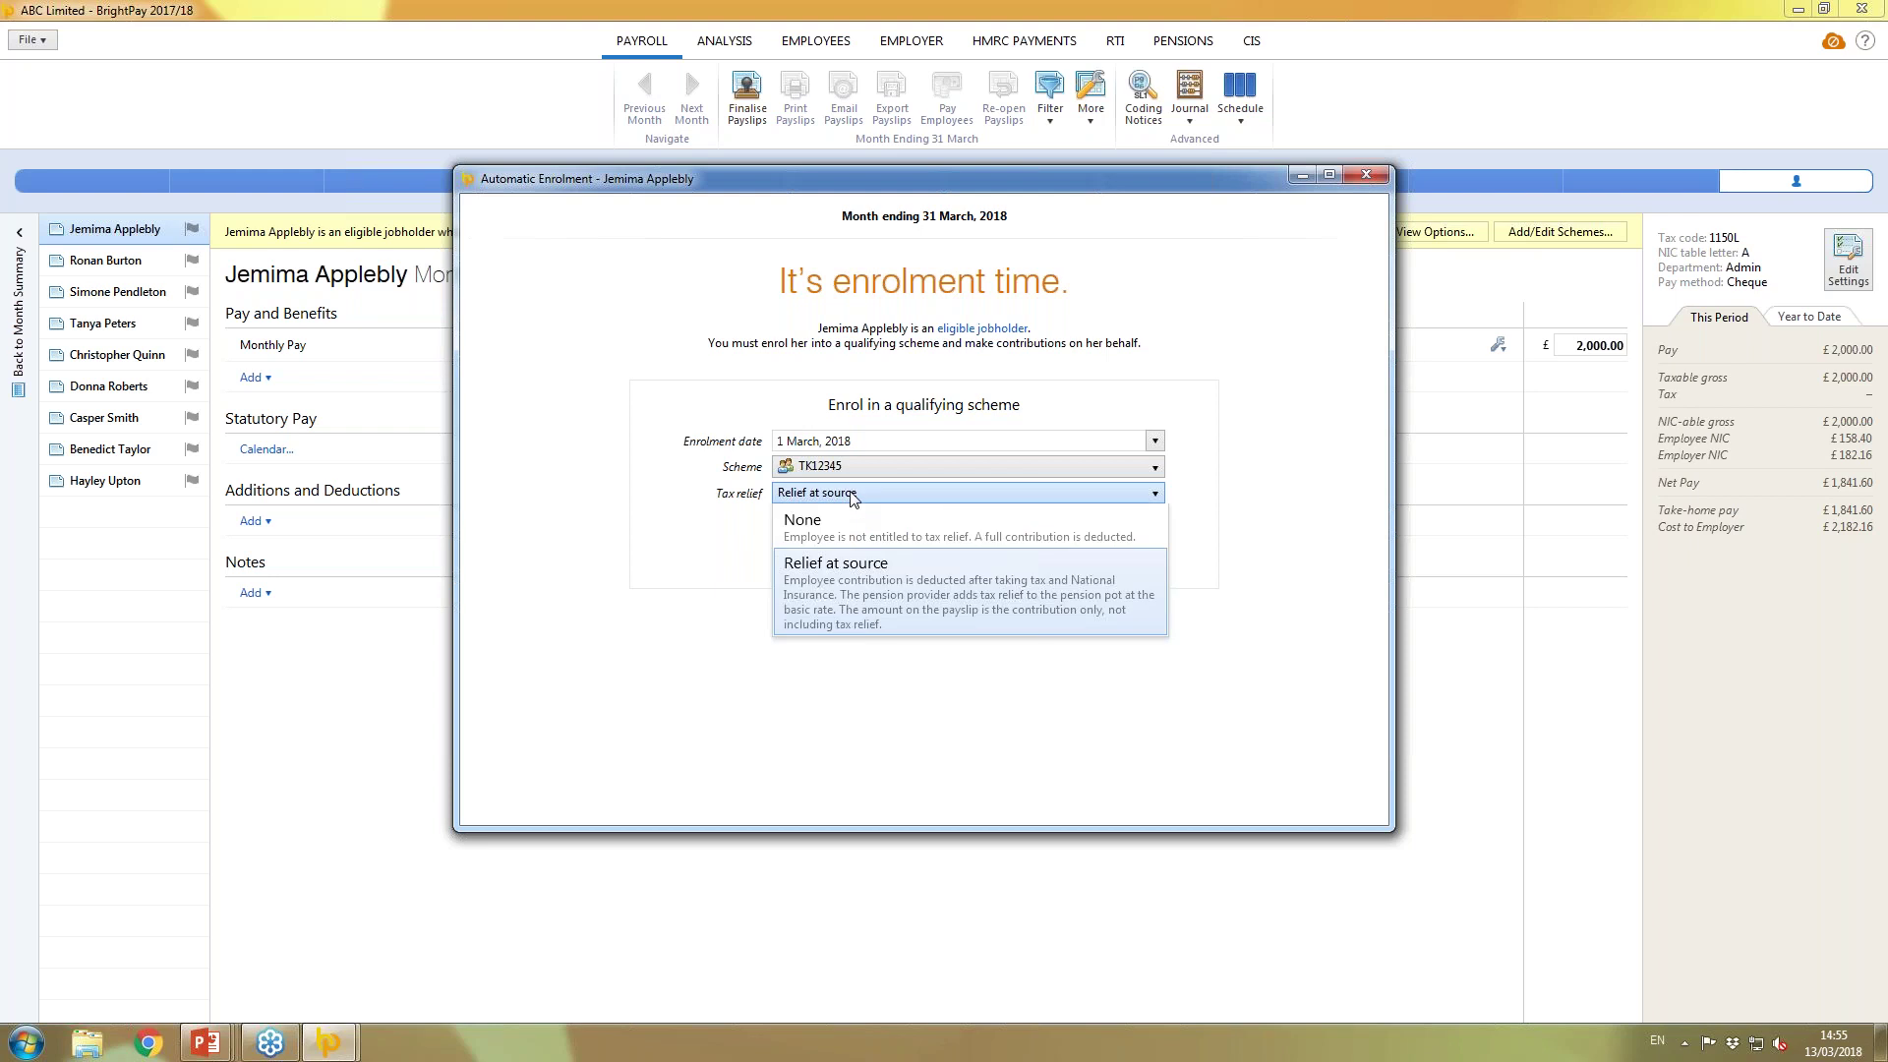
click(867, 586)
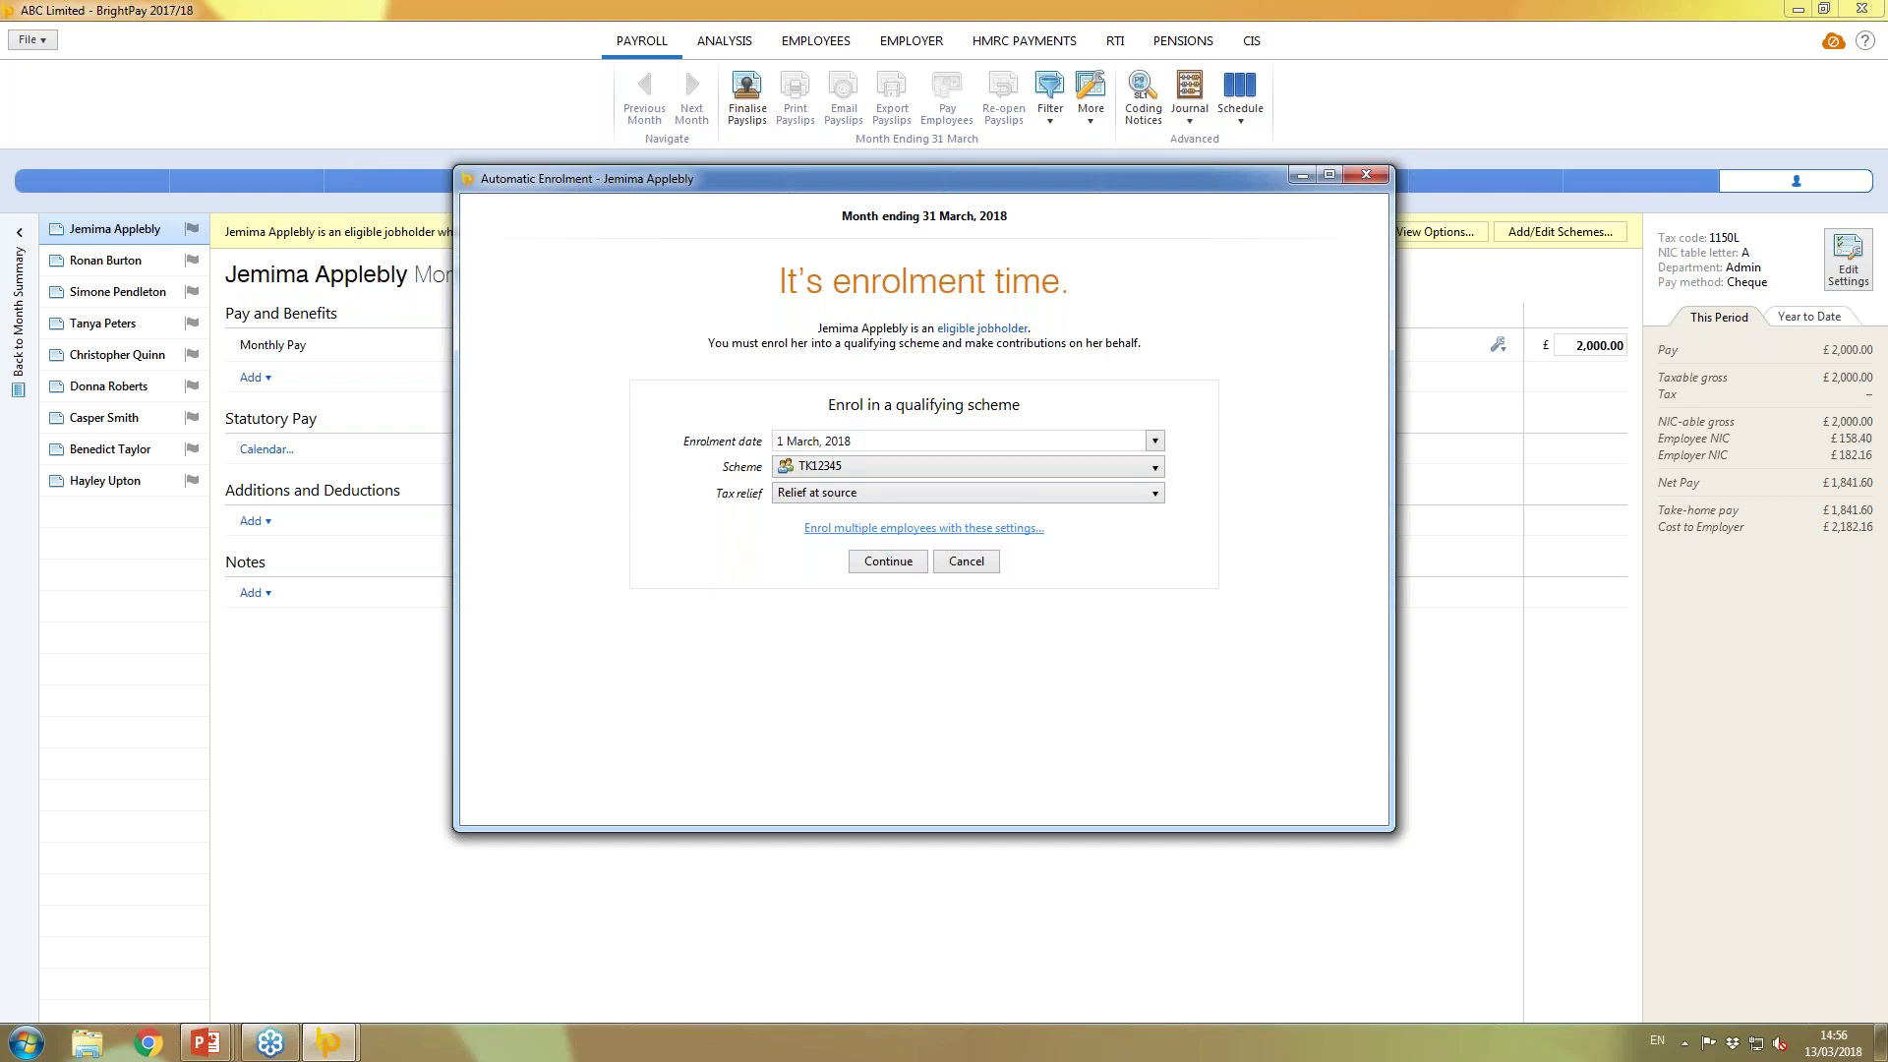
- Apply the same enrolment settings to all the eligible employees listed and enrol them in the Aviva scheme
click(924, 528)
click(903, 354)
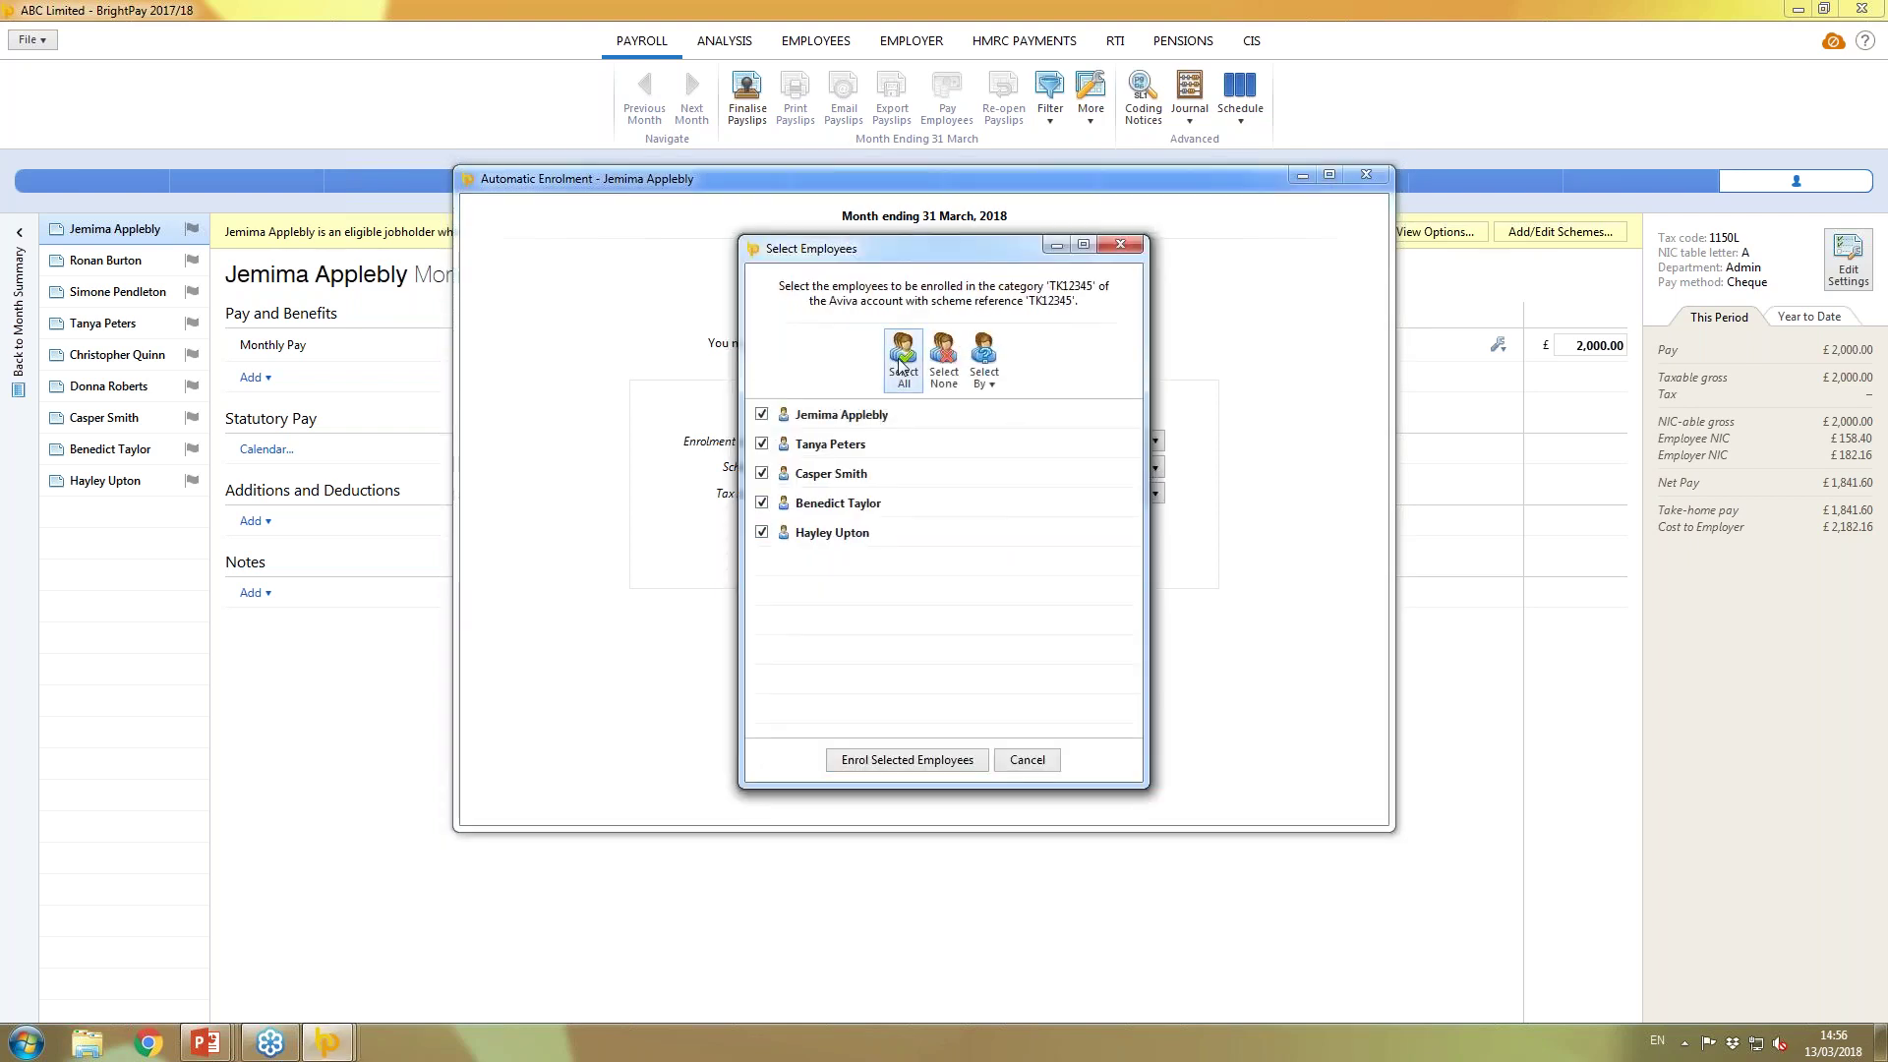
click(906, 763)
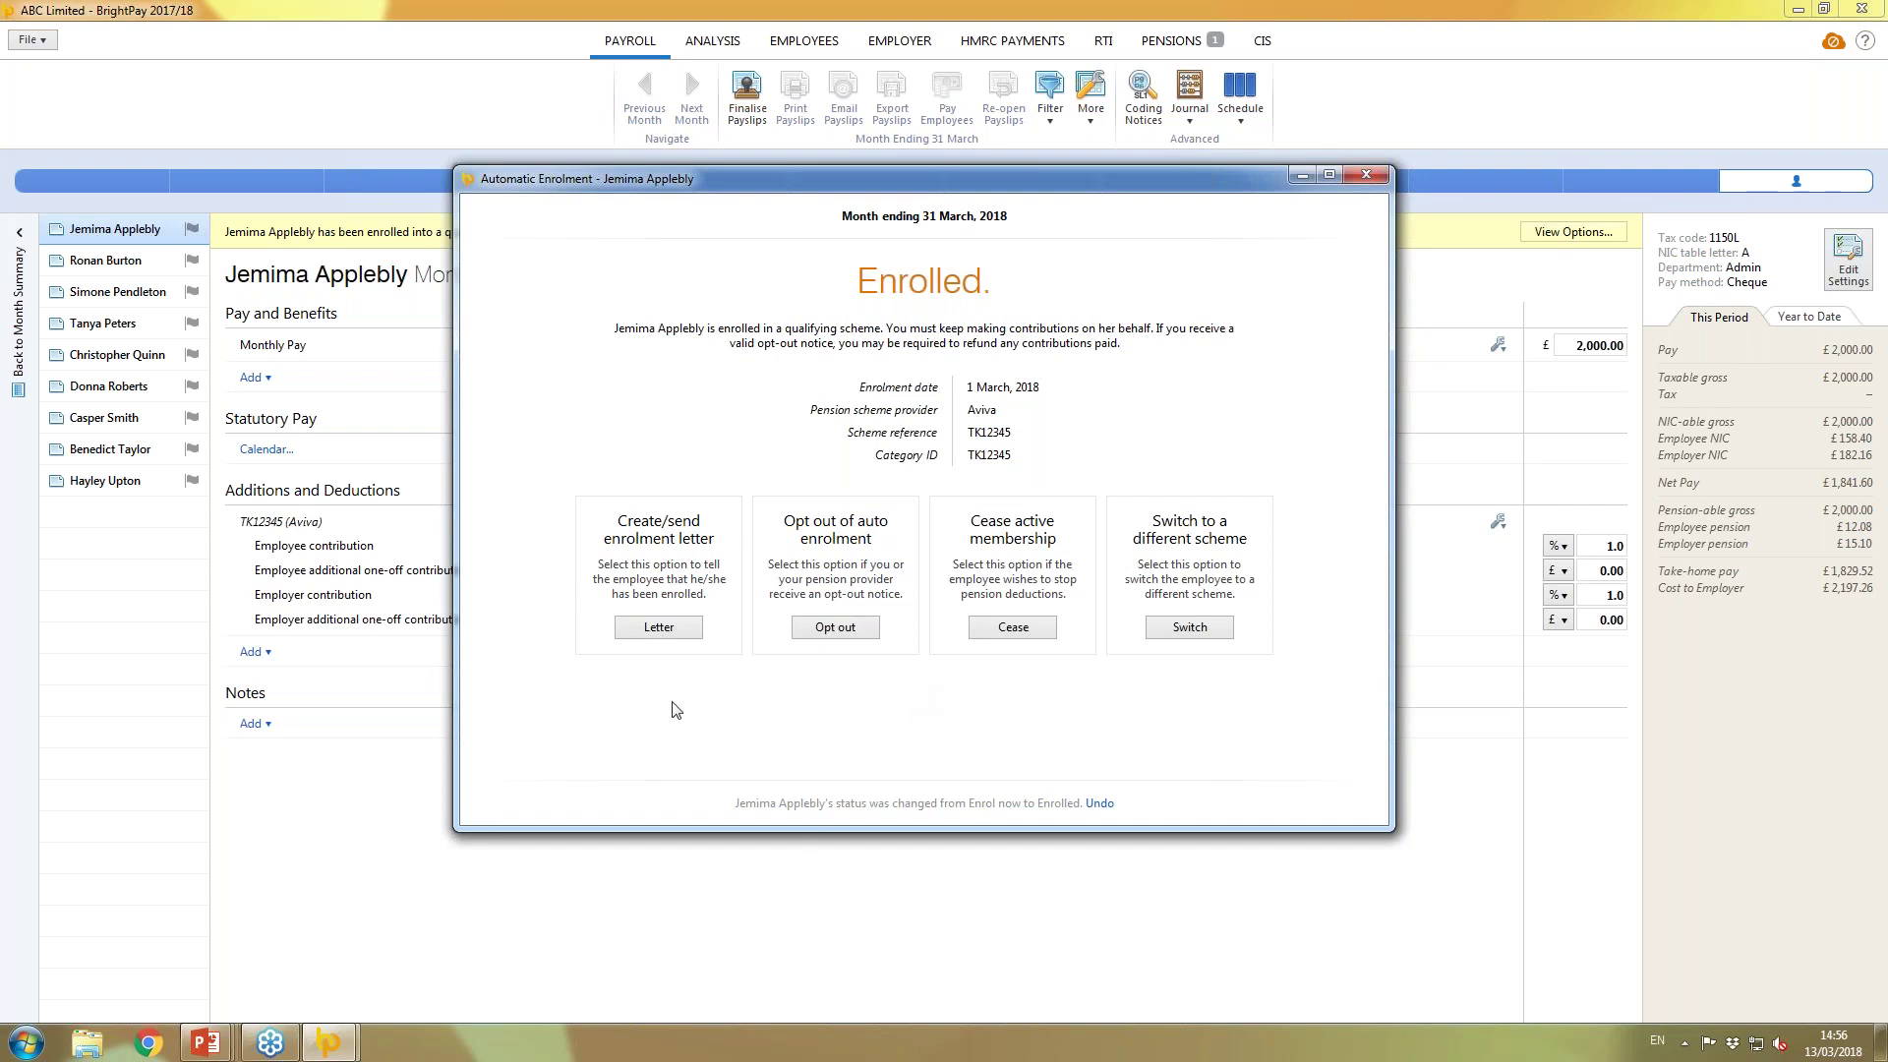
- Open a print preview of the first employee's enrolment letter with the default settings and read through its pages
click(658, 627)
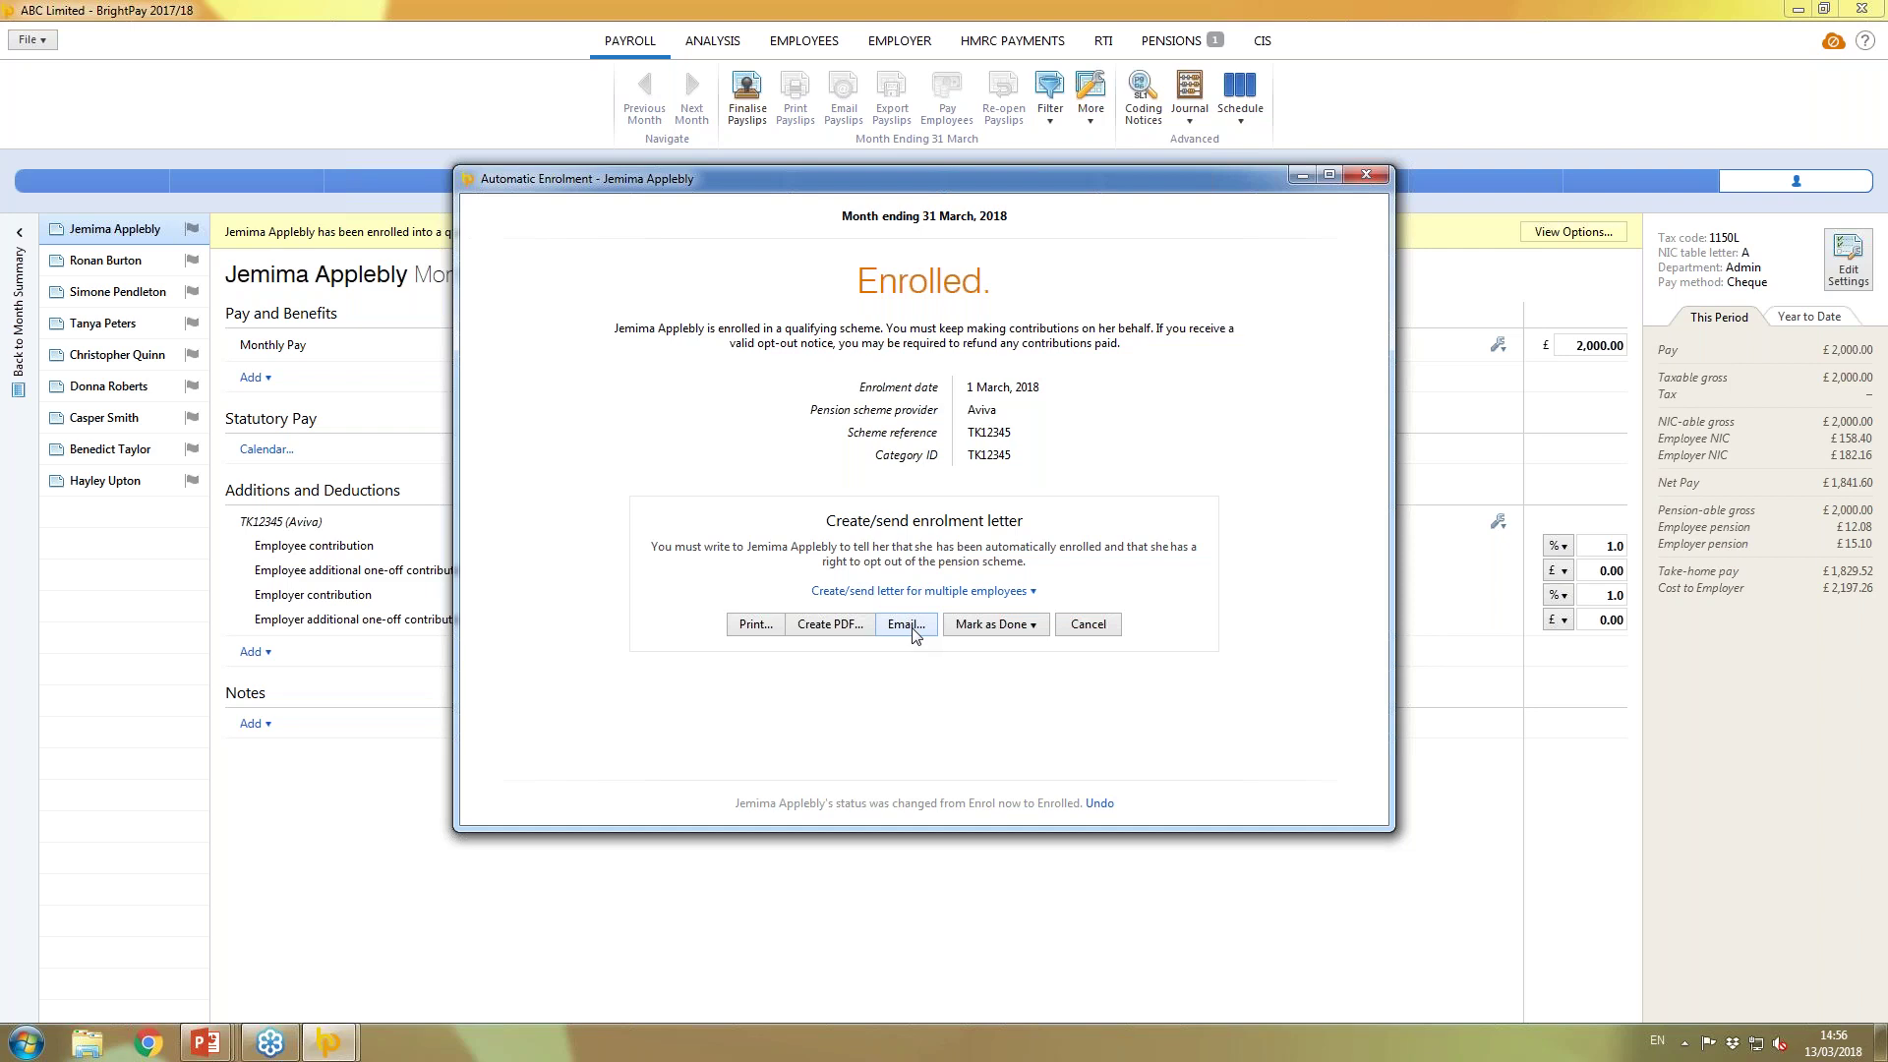
click(757, 626)
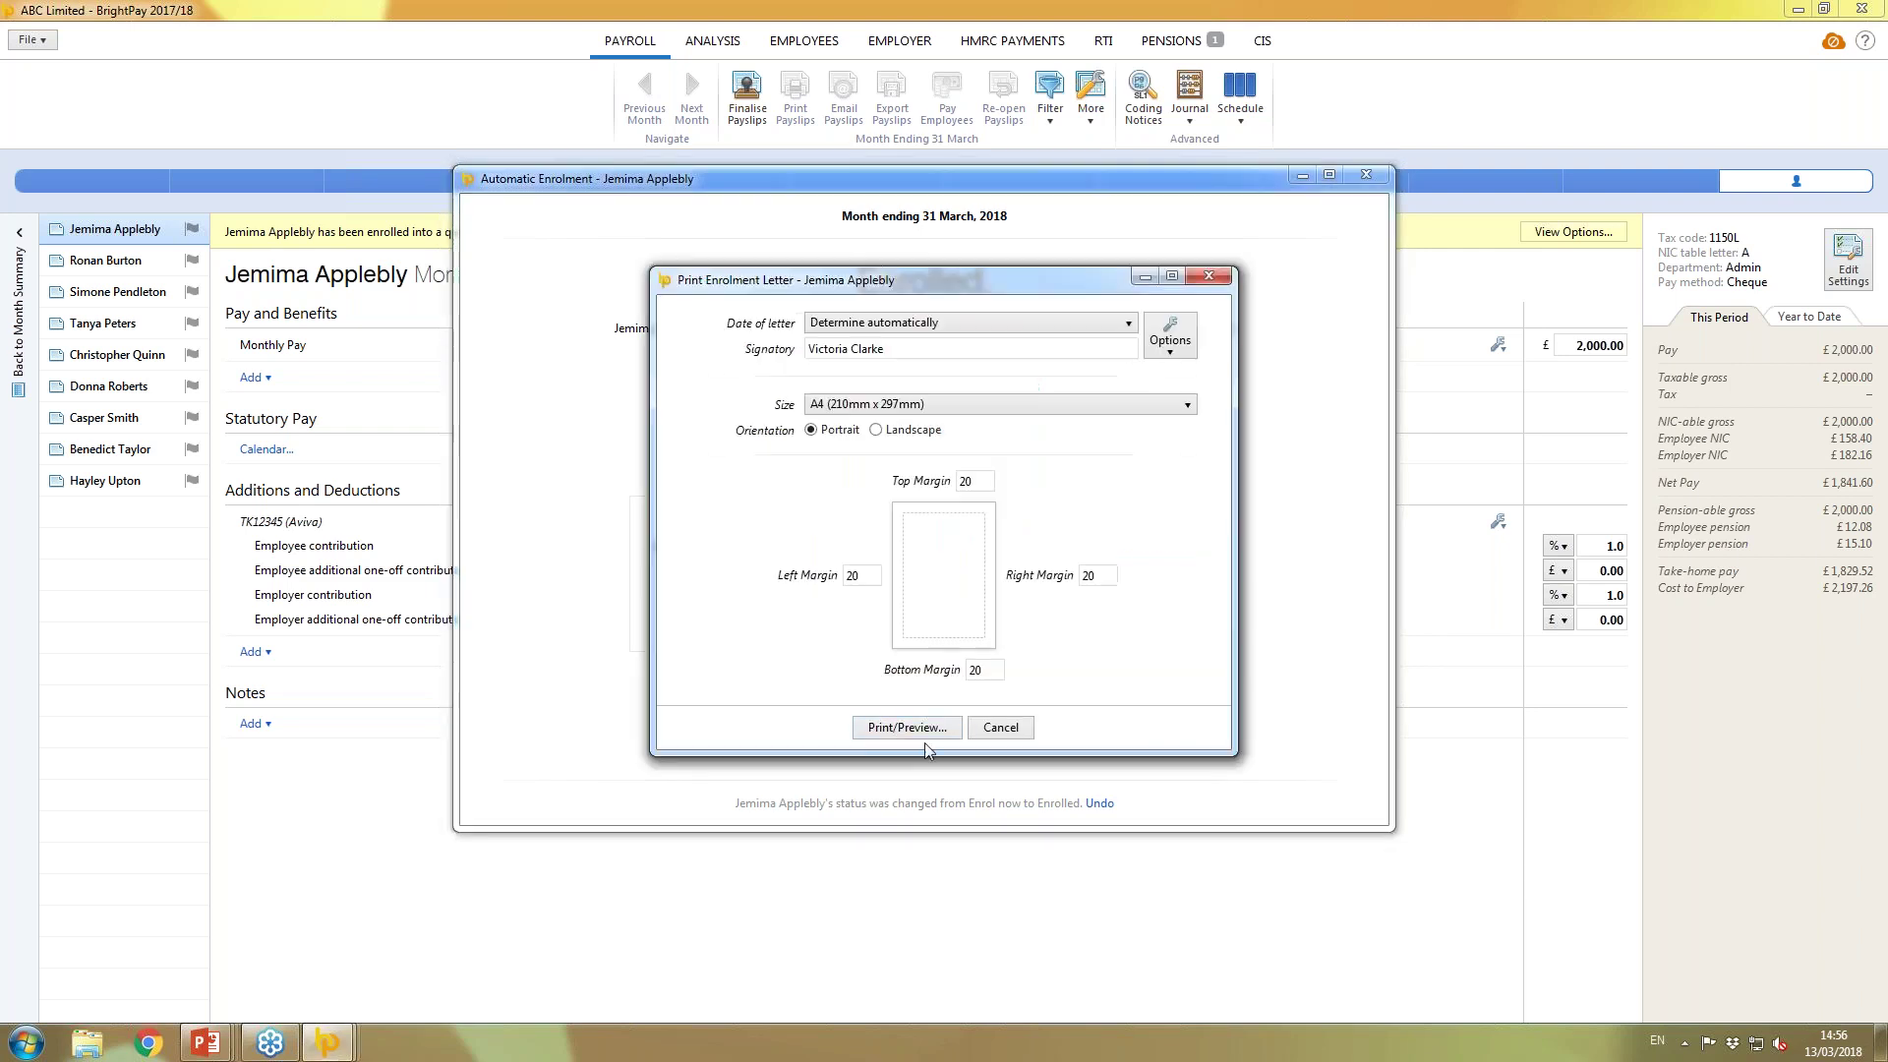
click(900, 727)
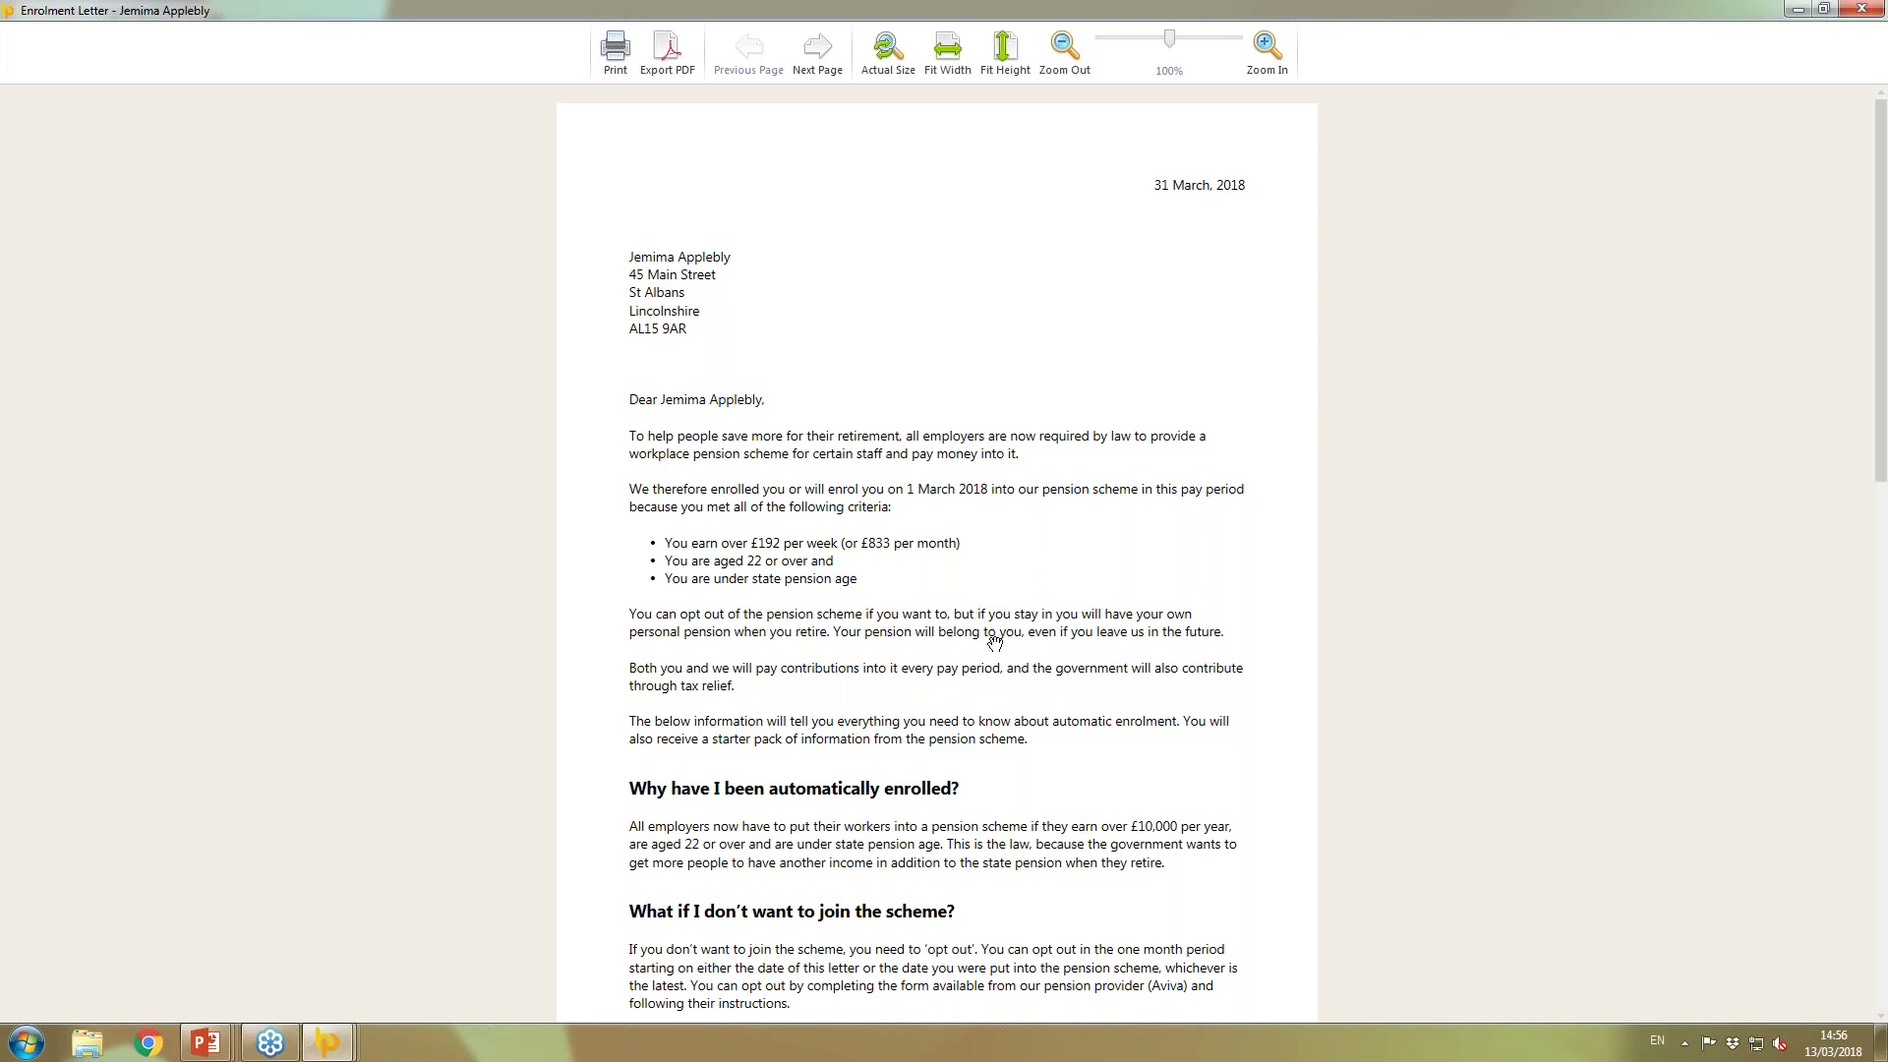
scroll(995, 642, down, 5)
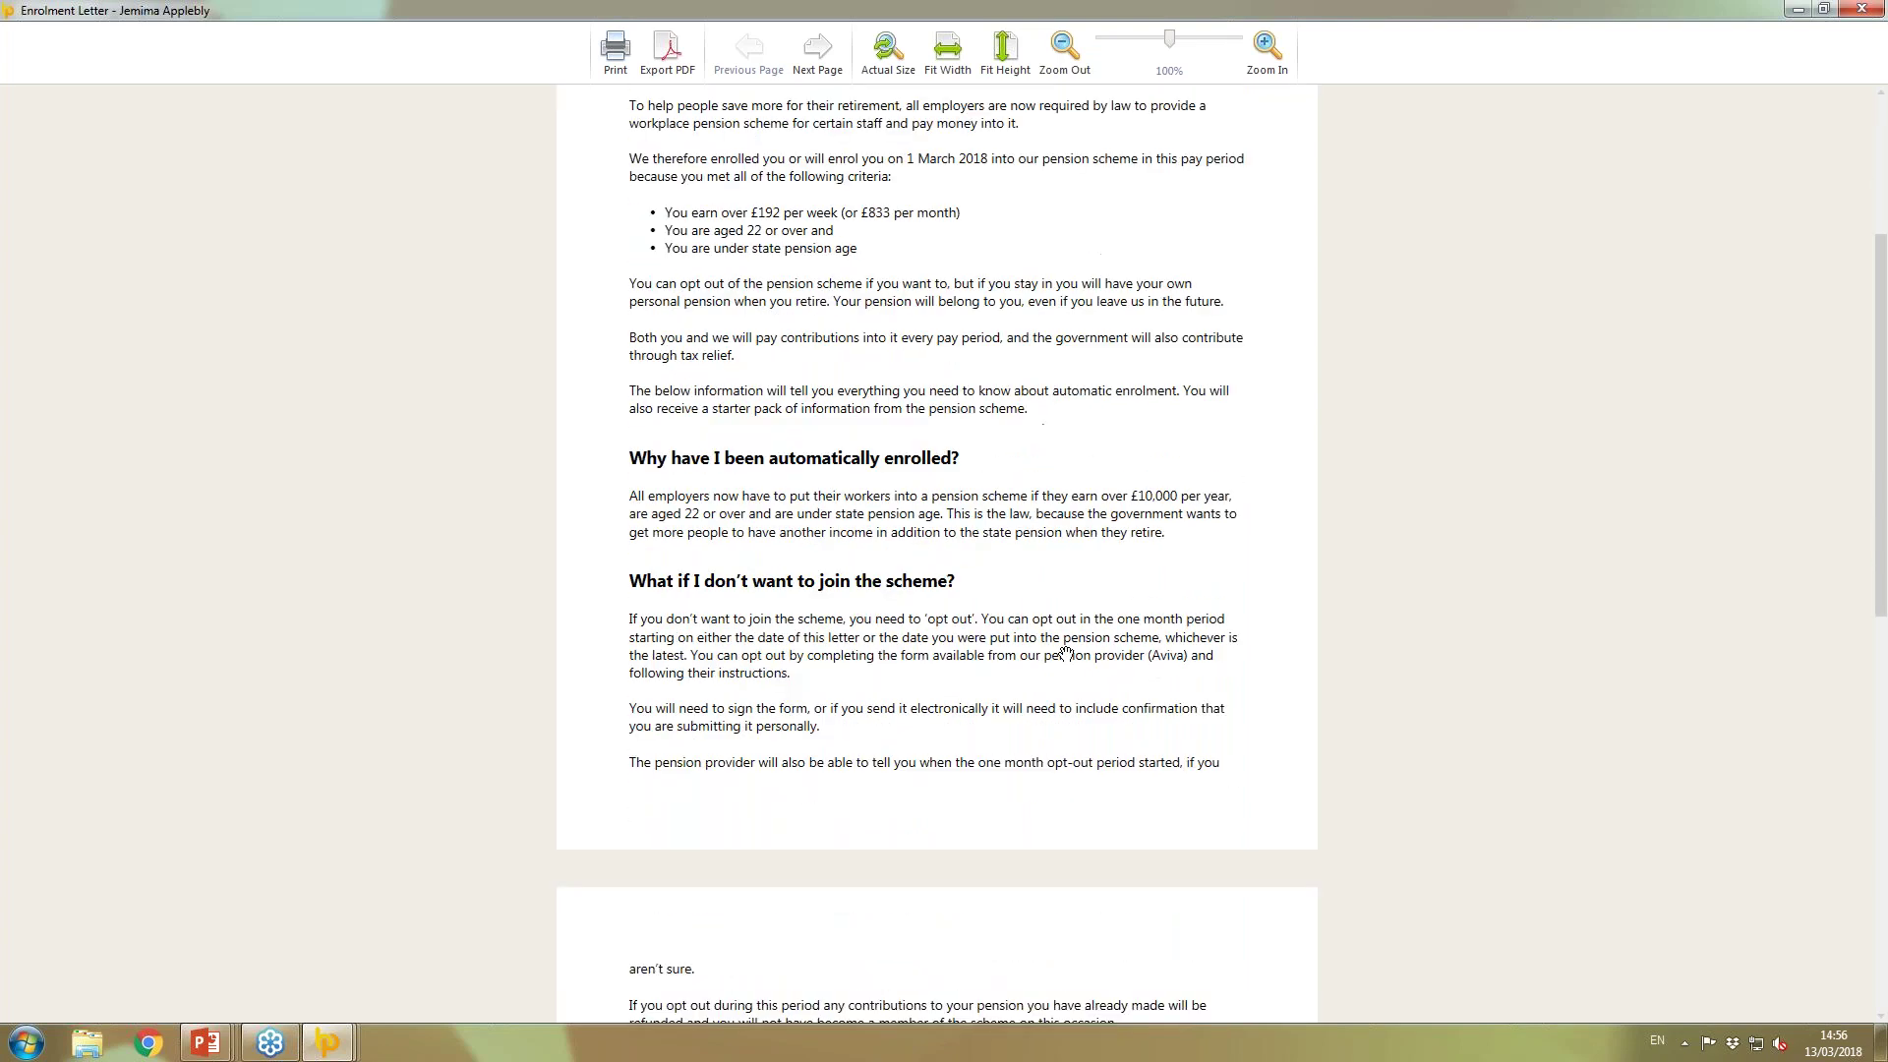
scroll(1066, 653, down, 9)
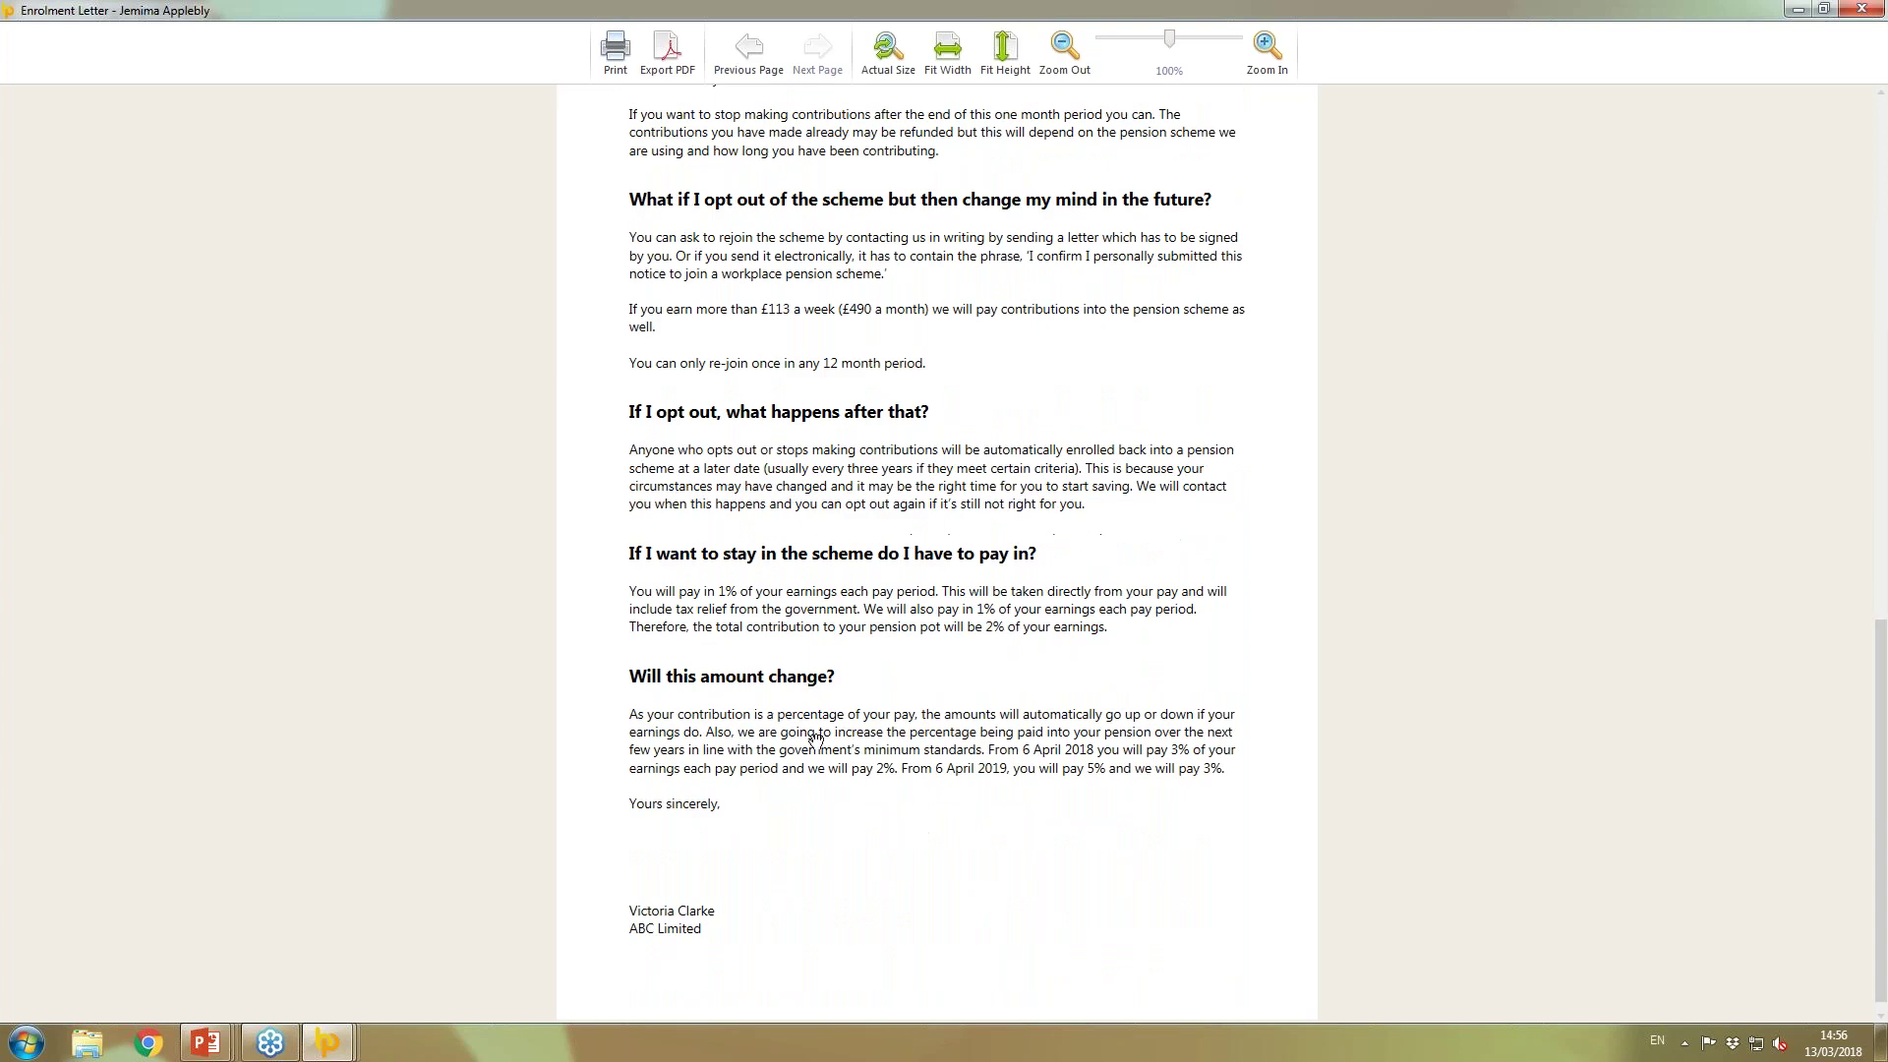
scroll(897, 649, up, 6)
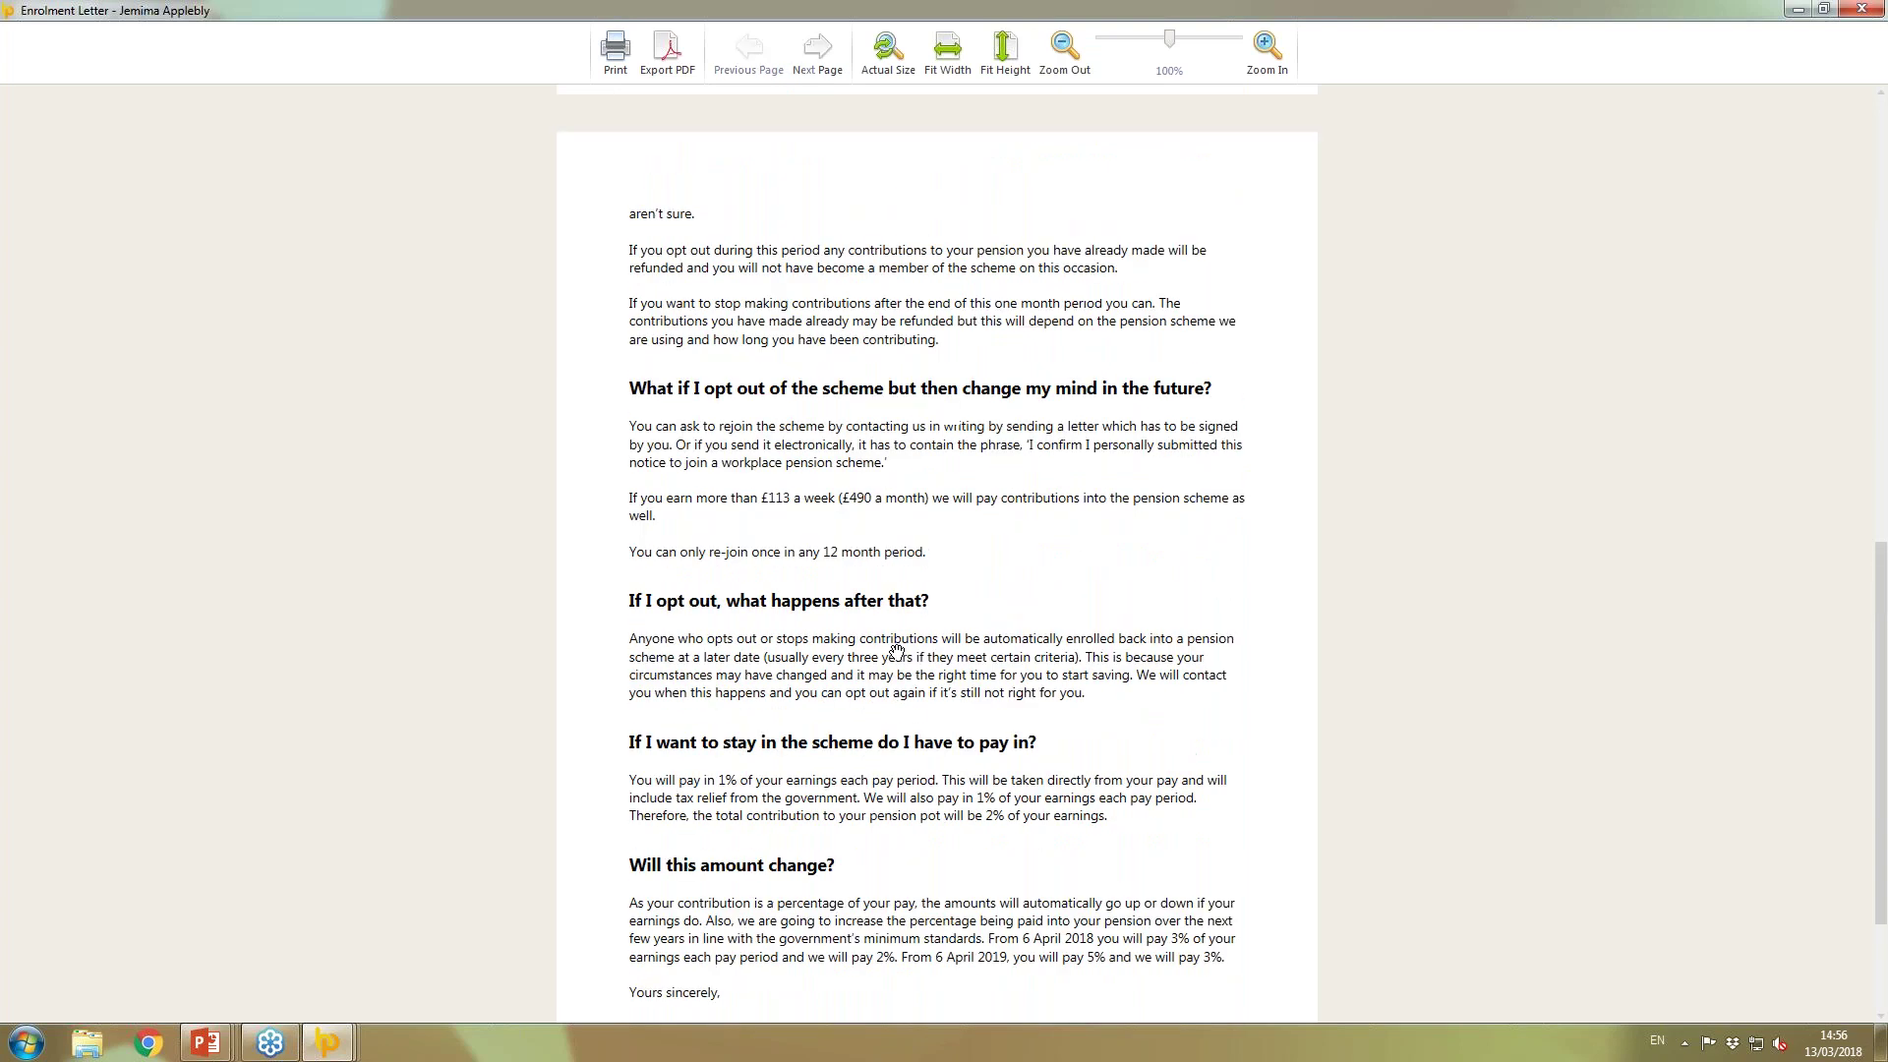
scroll(897, 649, up, 3)
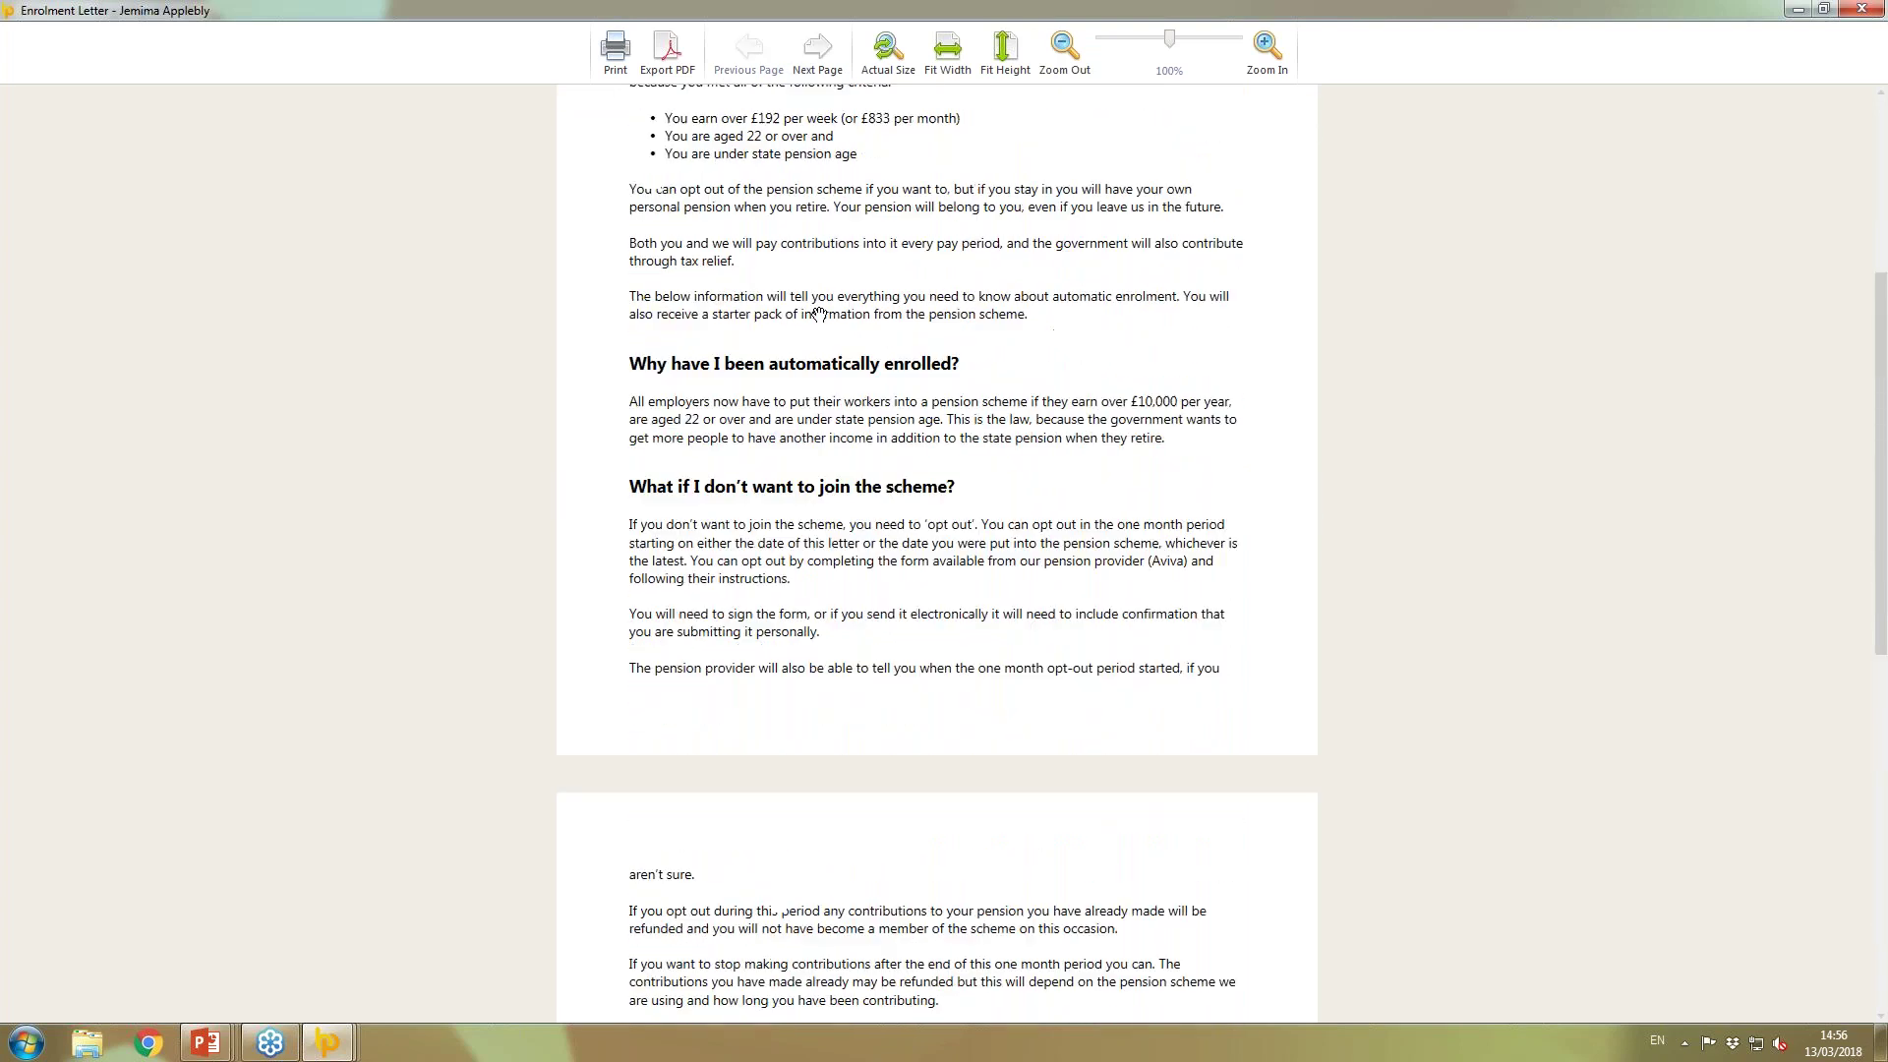
- Close the letter preview and mark the enrolment letter as done for all the enrolled employees listed
click(1858, 12)
click(1001, 729)
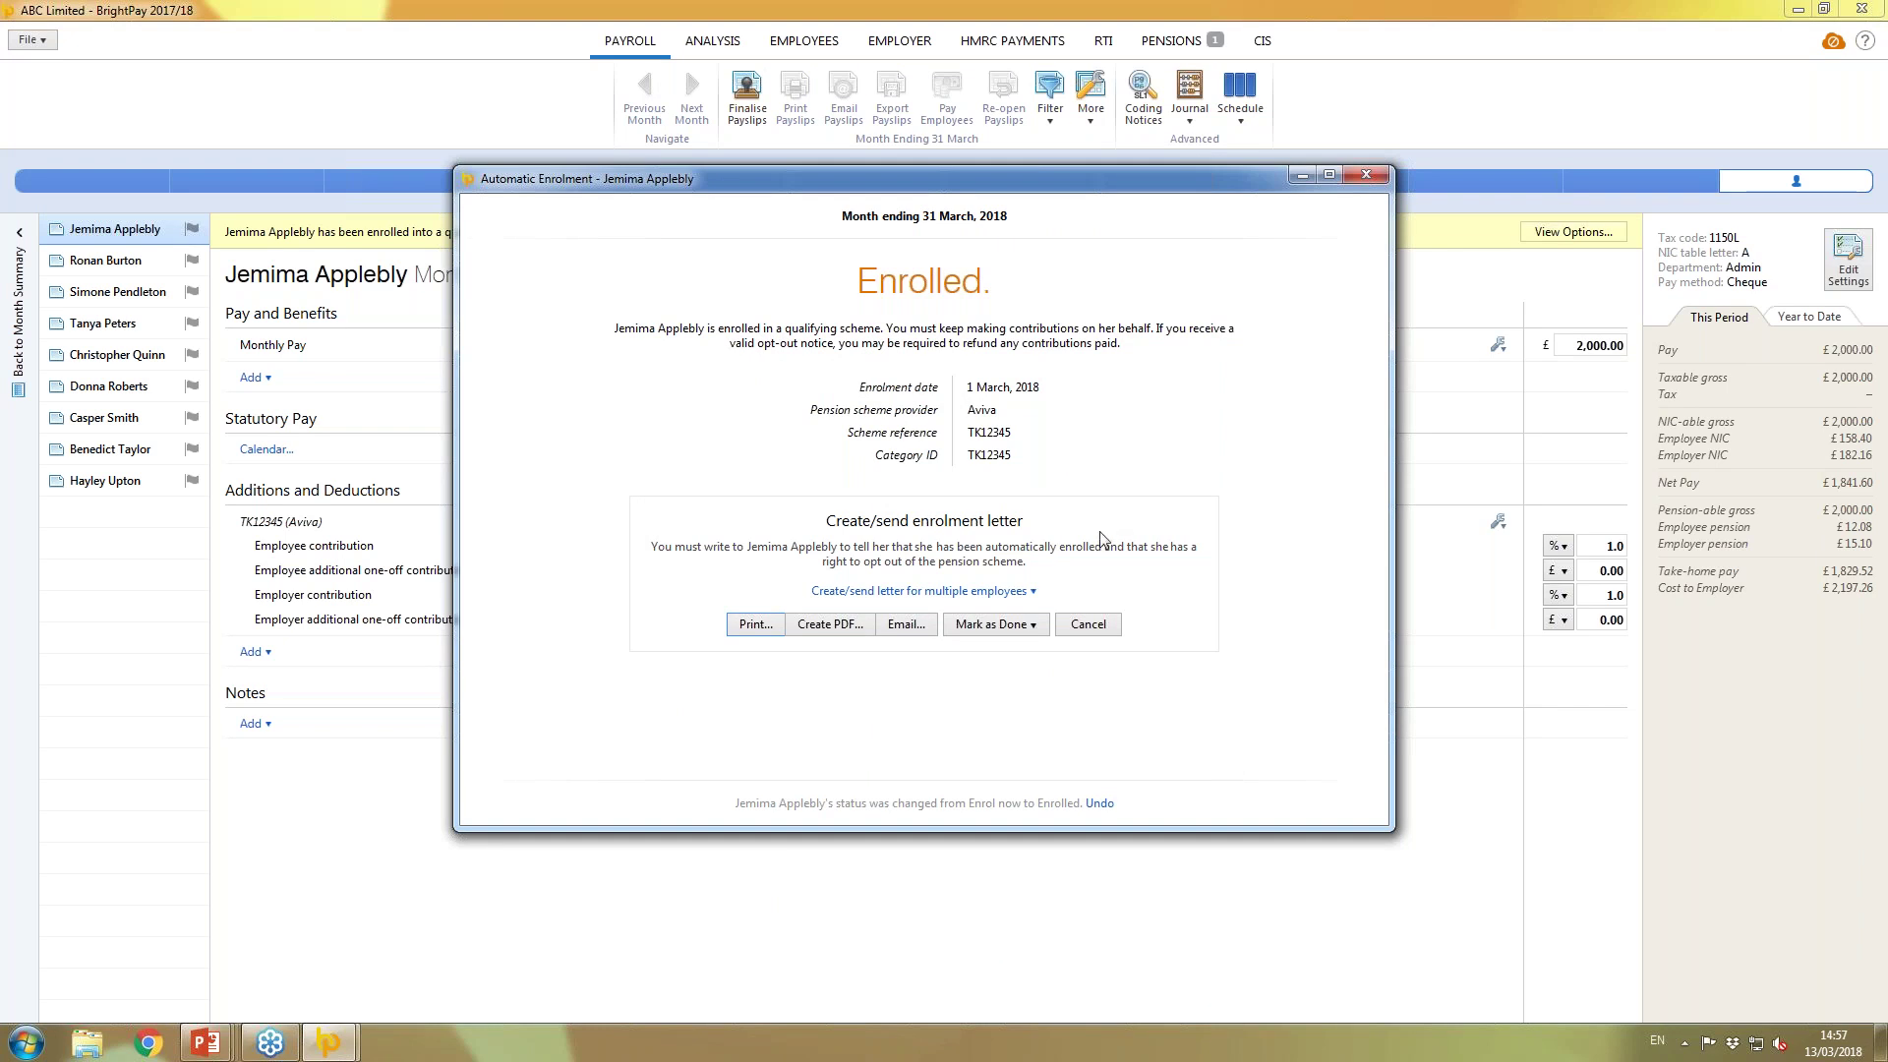
click(1022, 628)
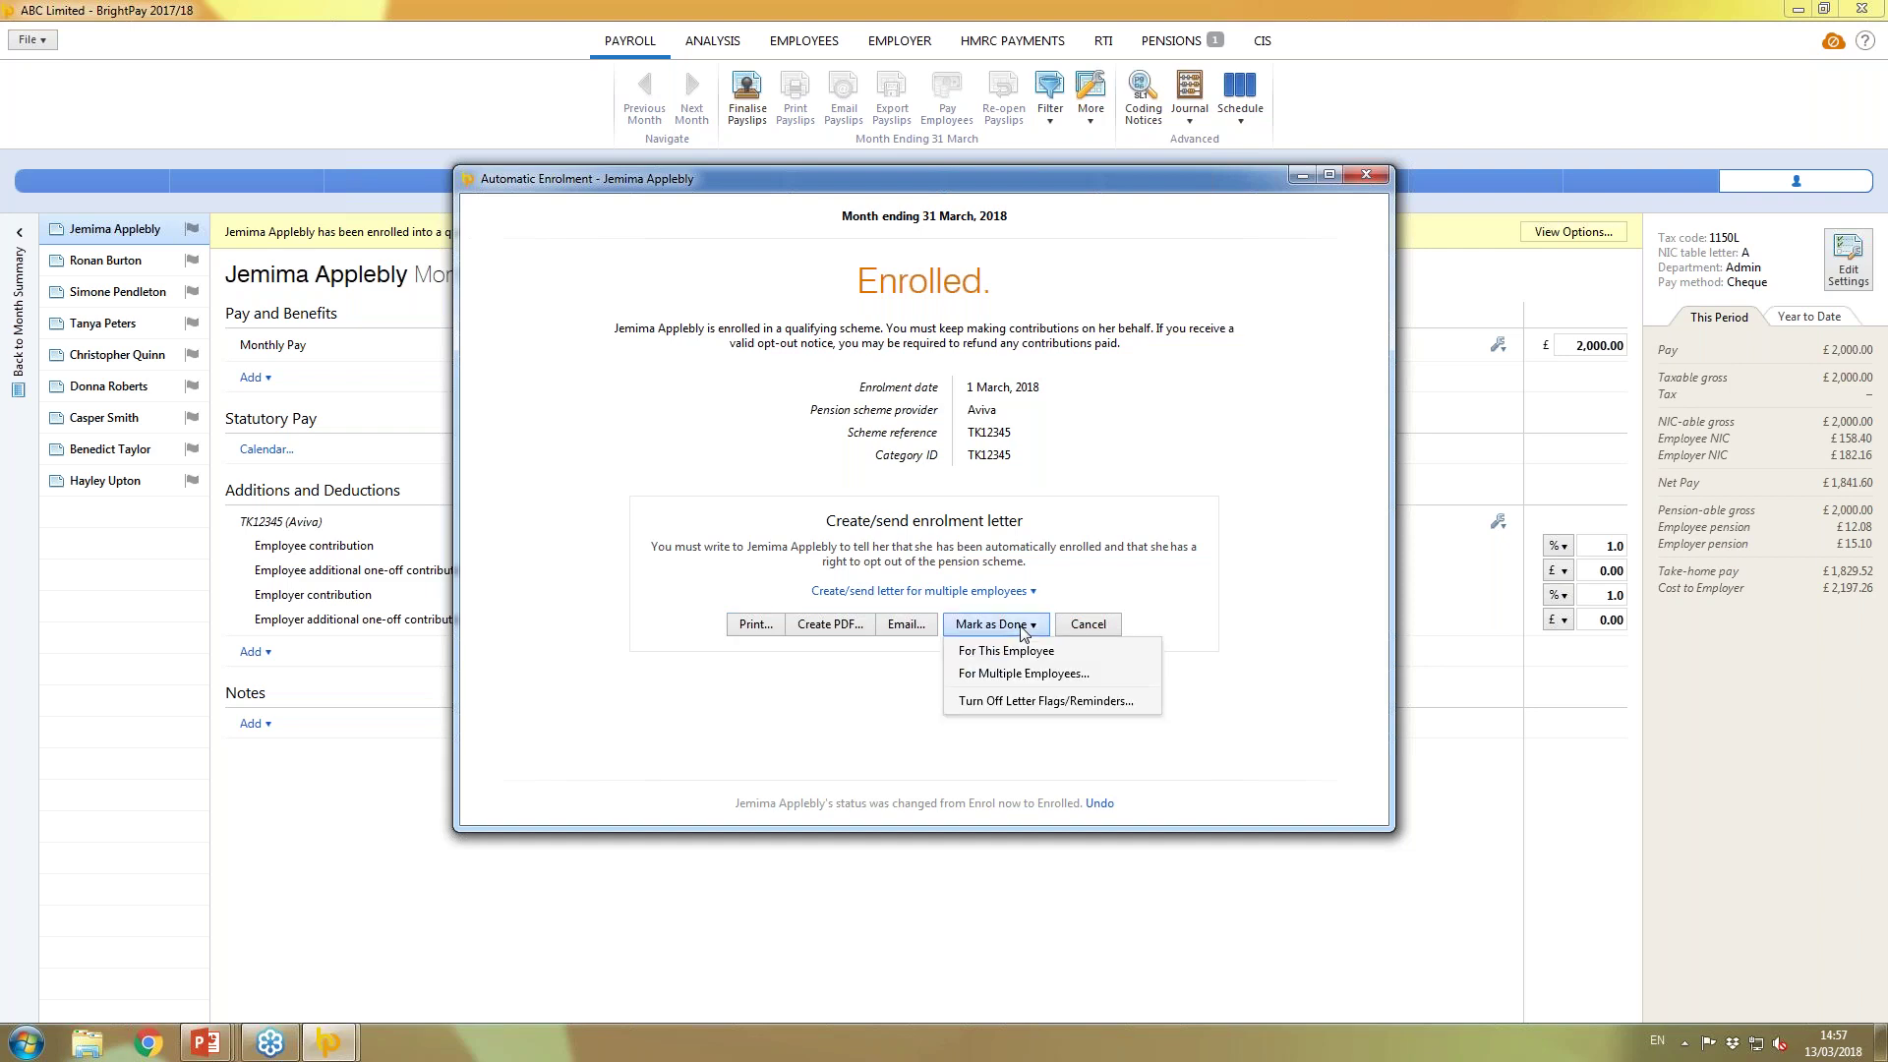
click(1030, 680)
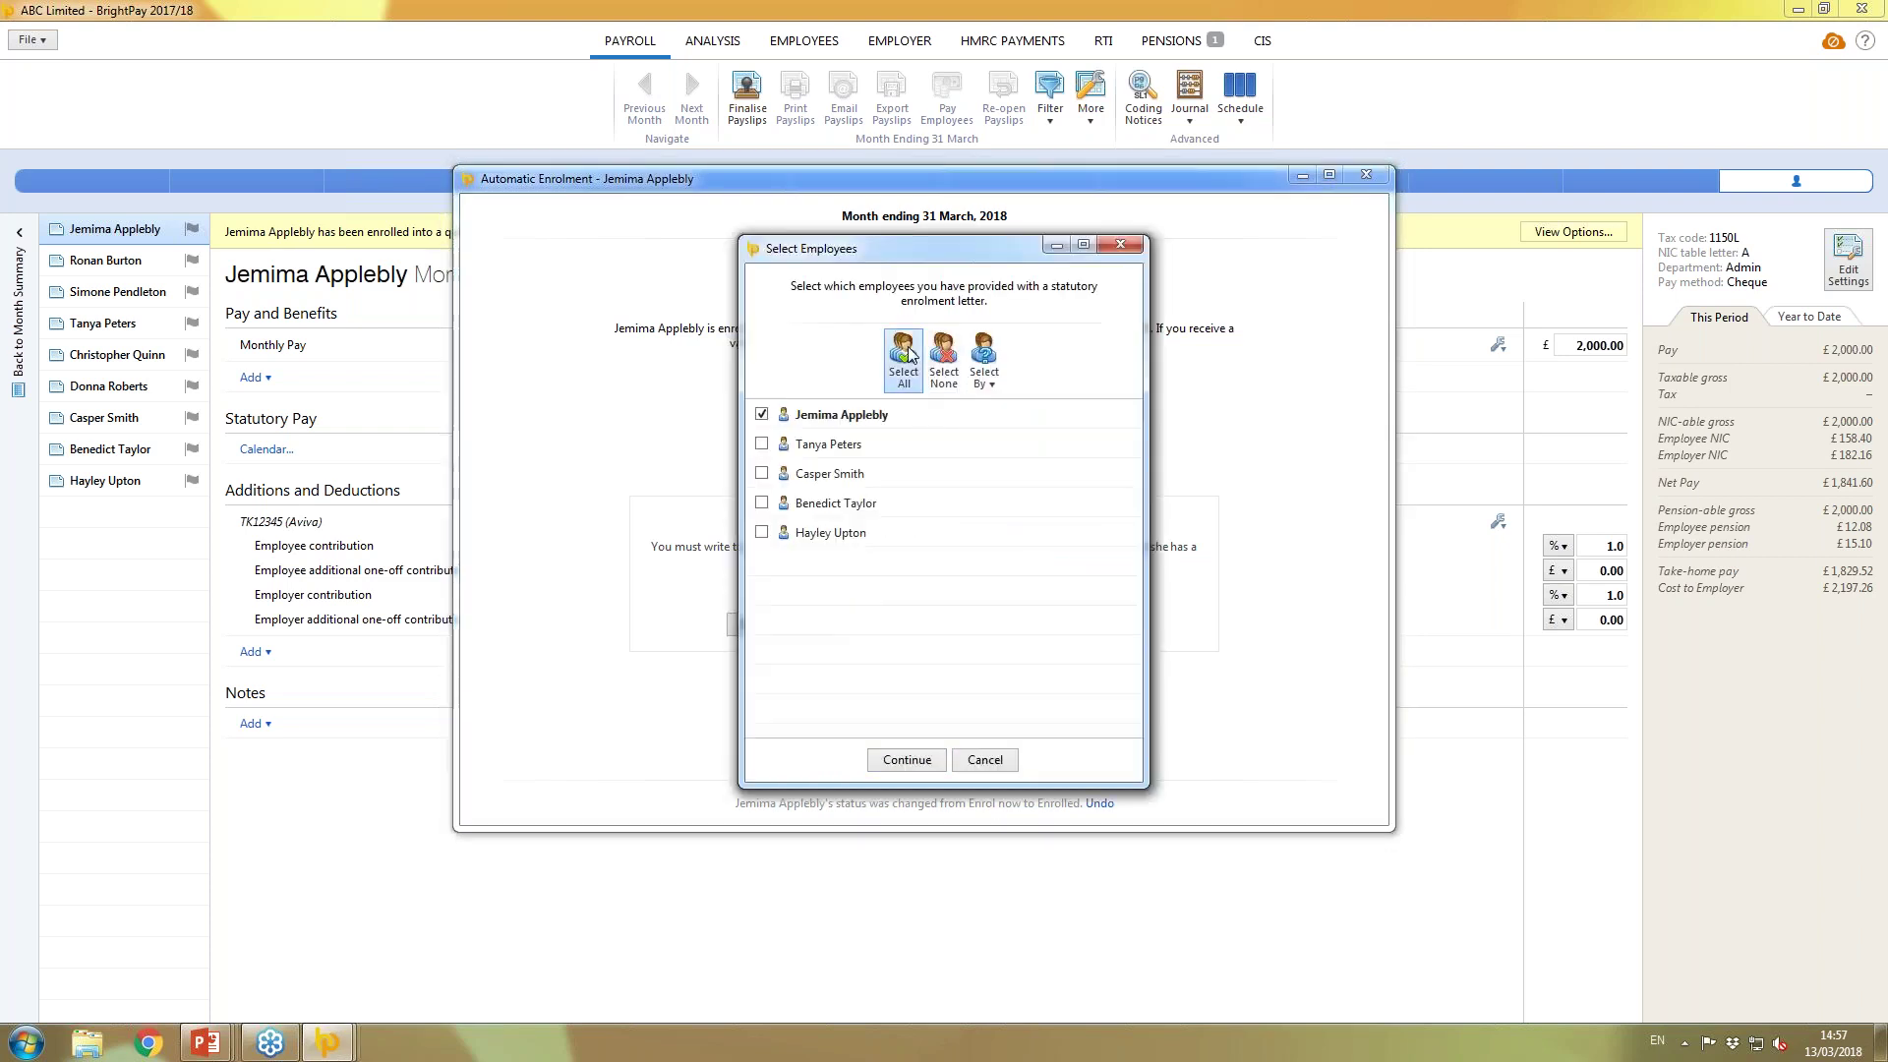
click(904, 356)
click(906, 760)
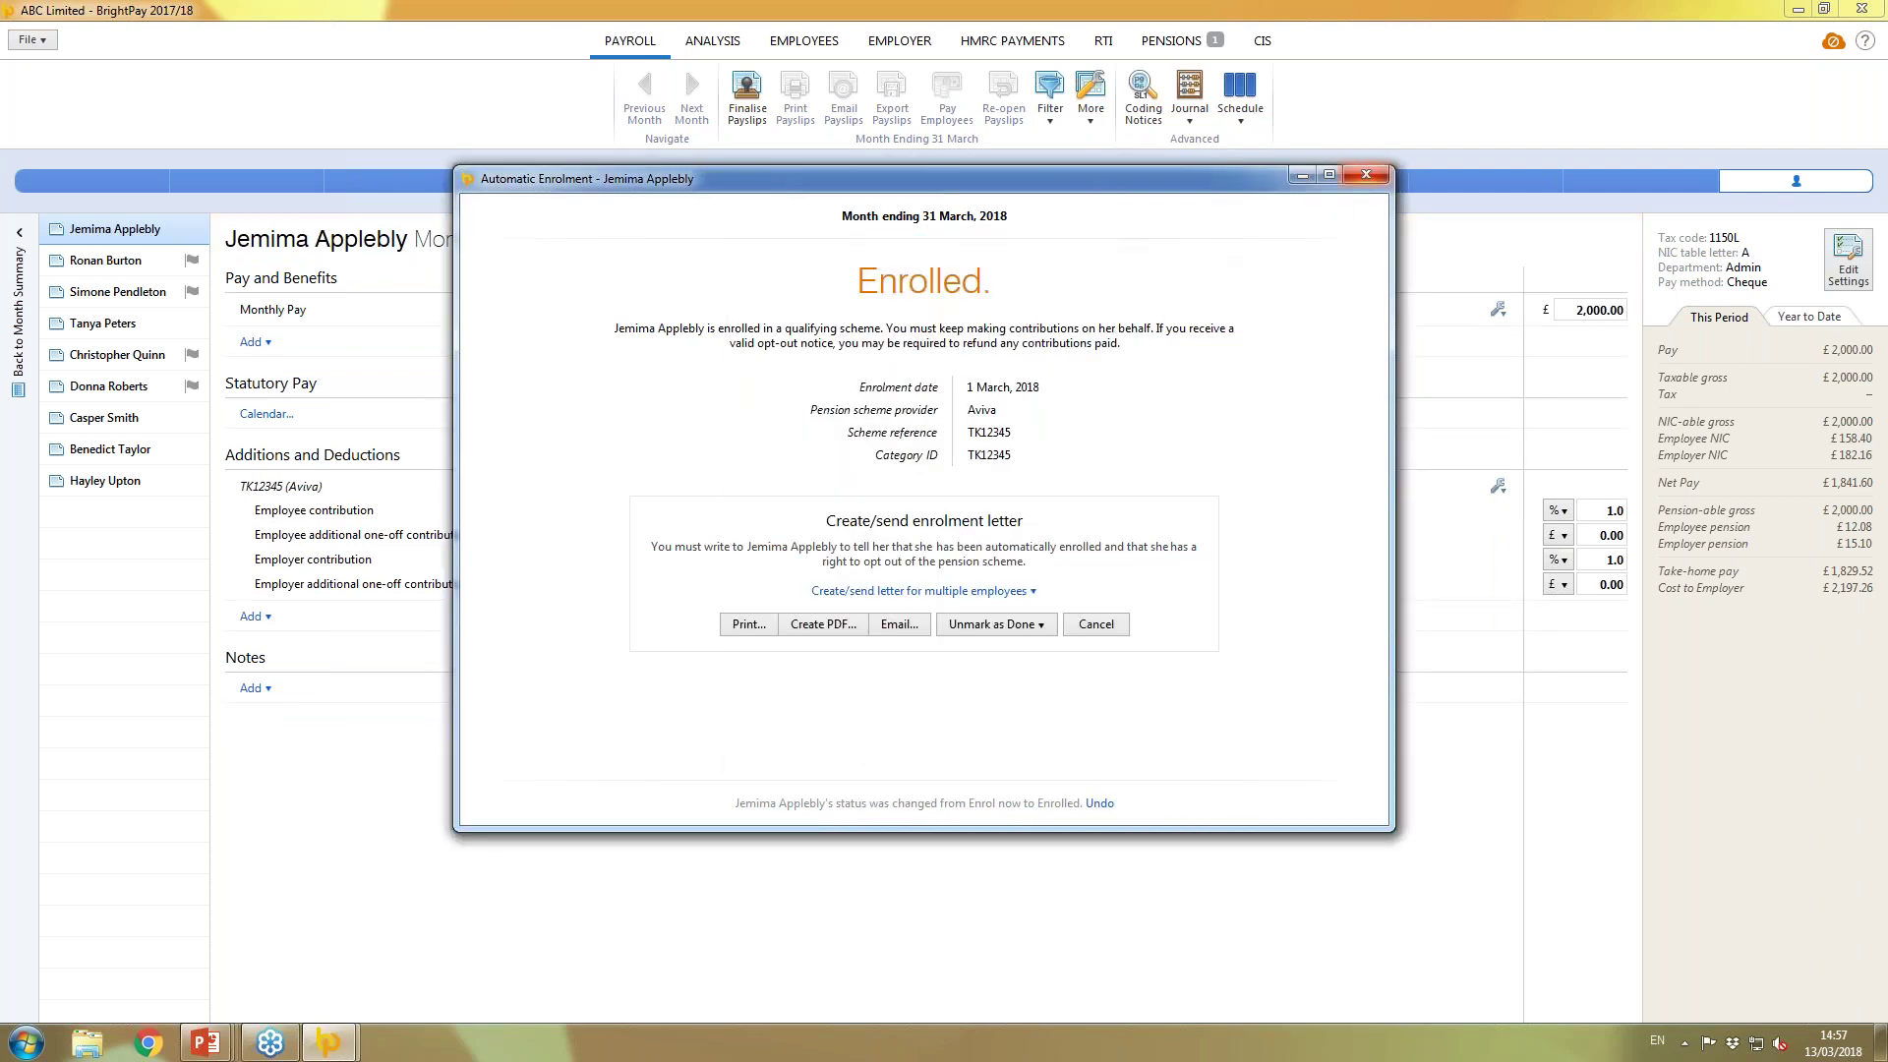
click(1366, 174)
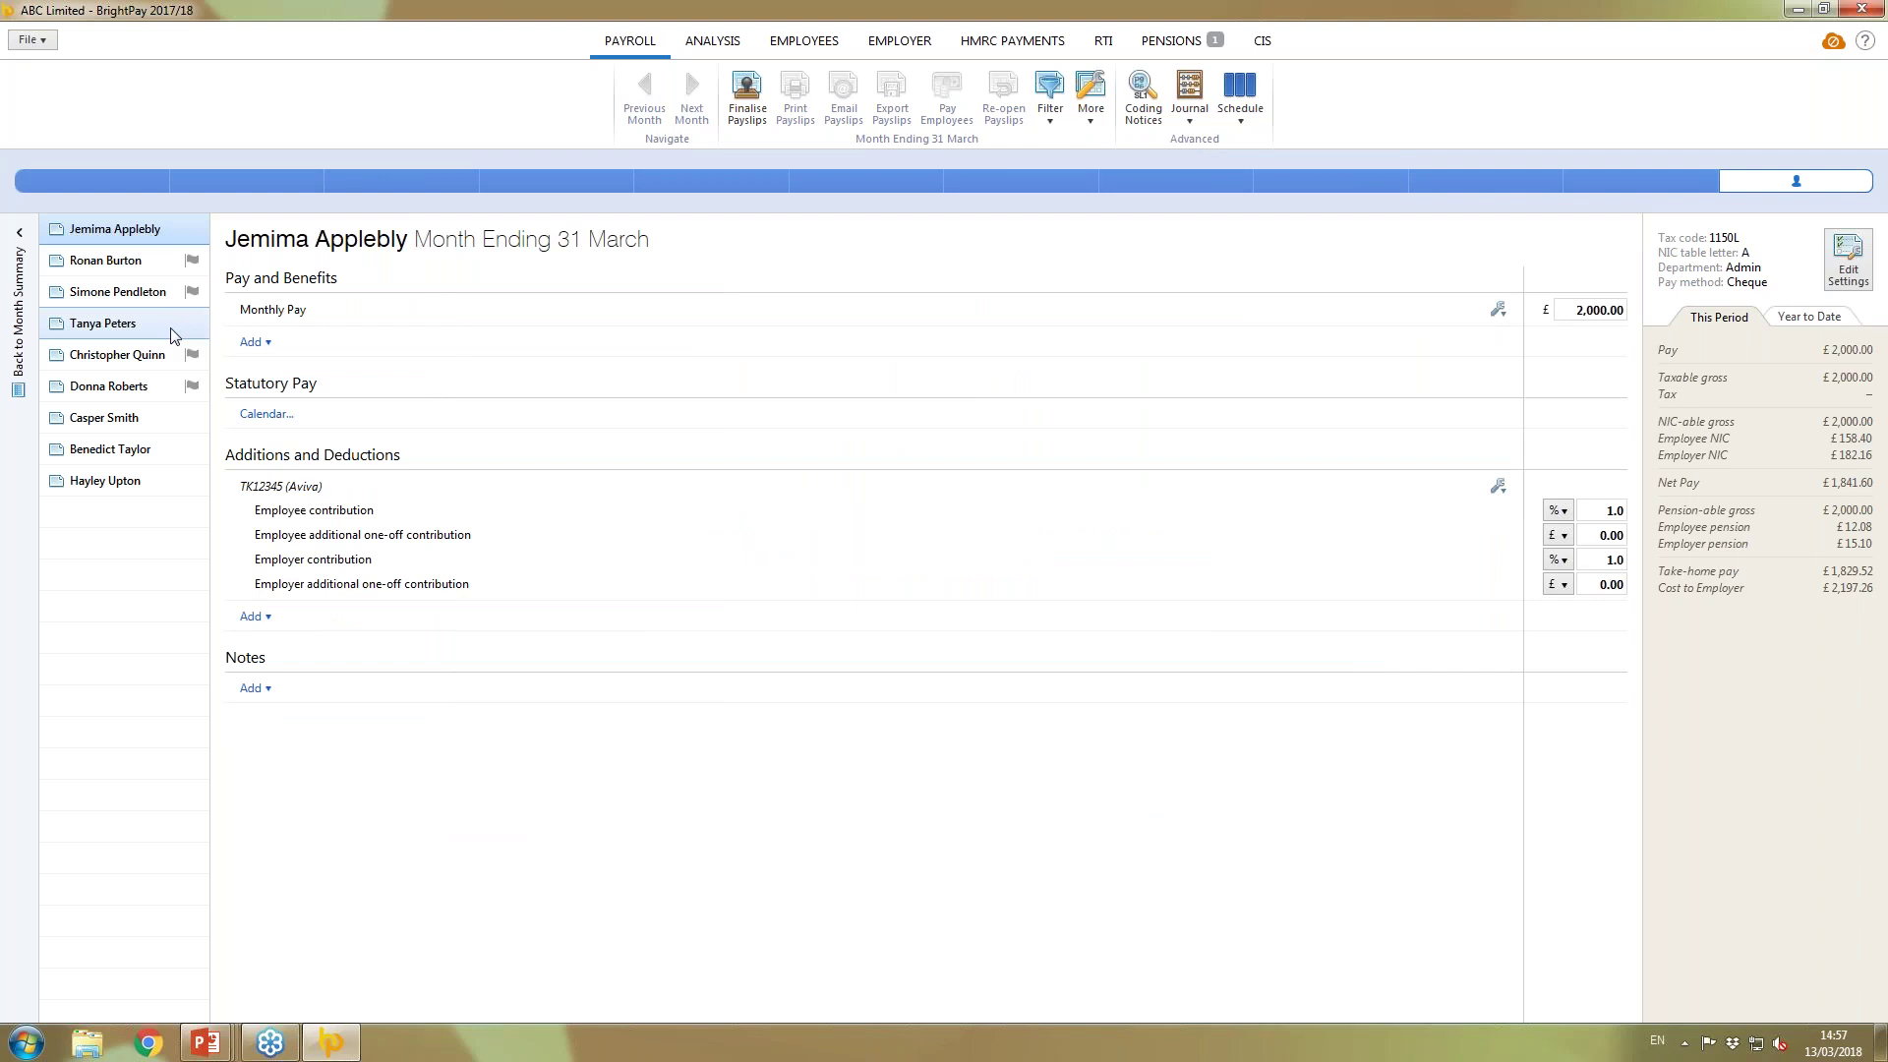
- Mark the 'Right to Opt In' letter as done for the second employee only, a non-eligible jobholder
click(116, 269)
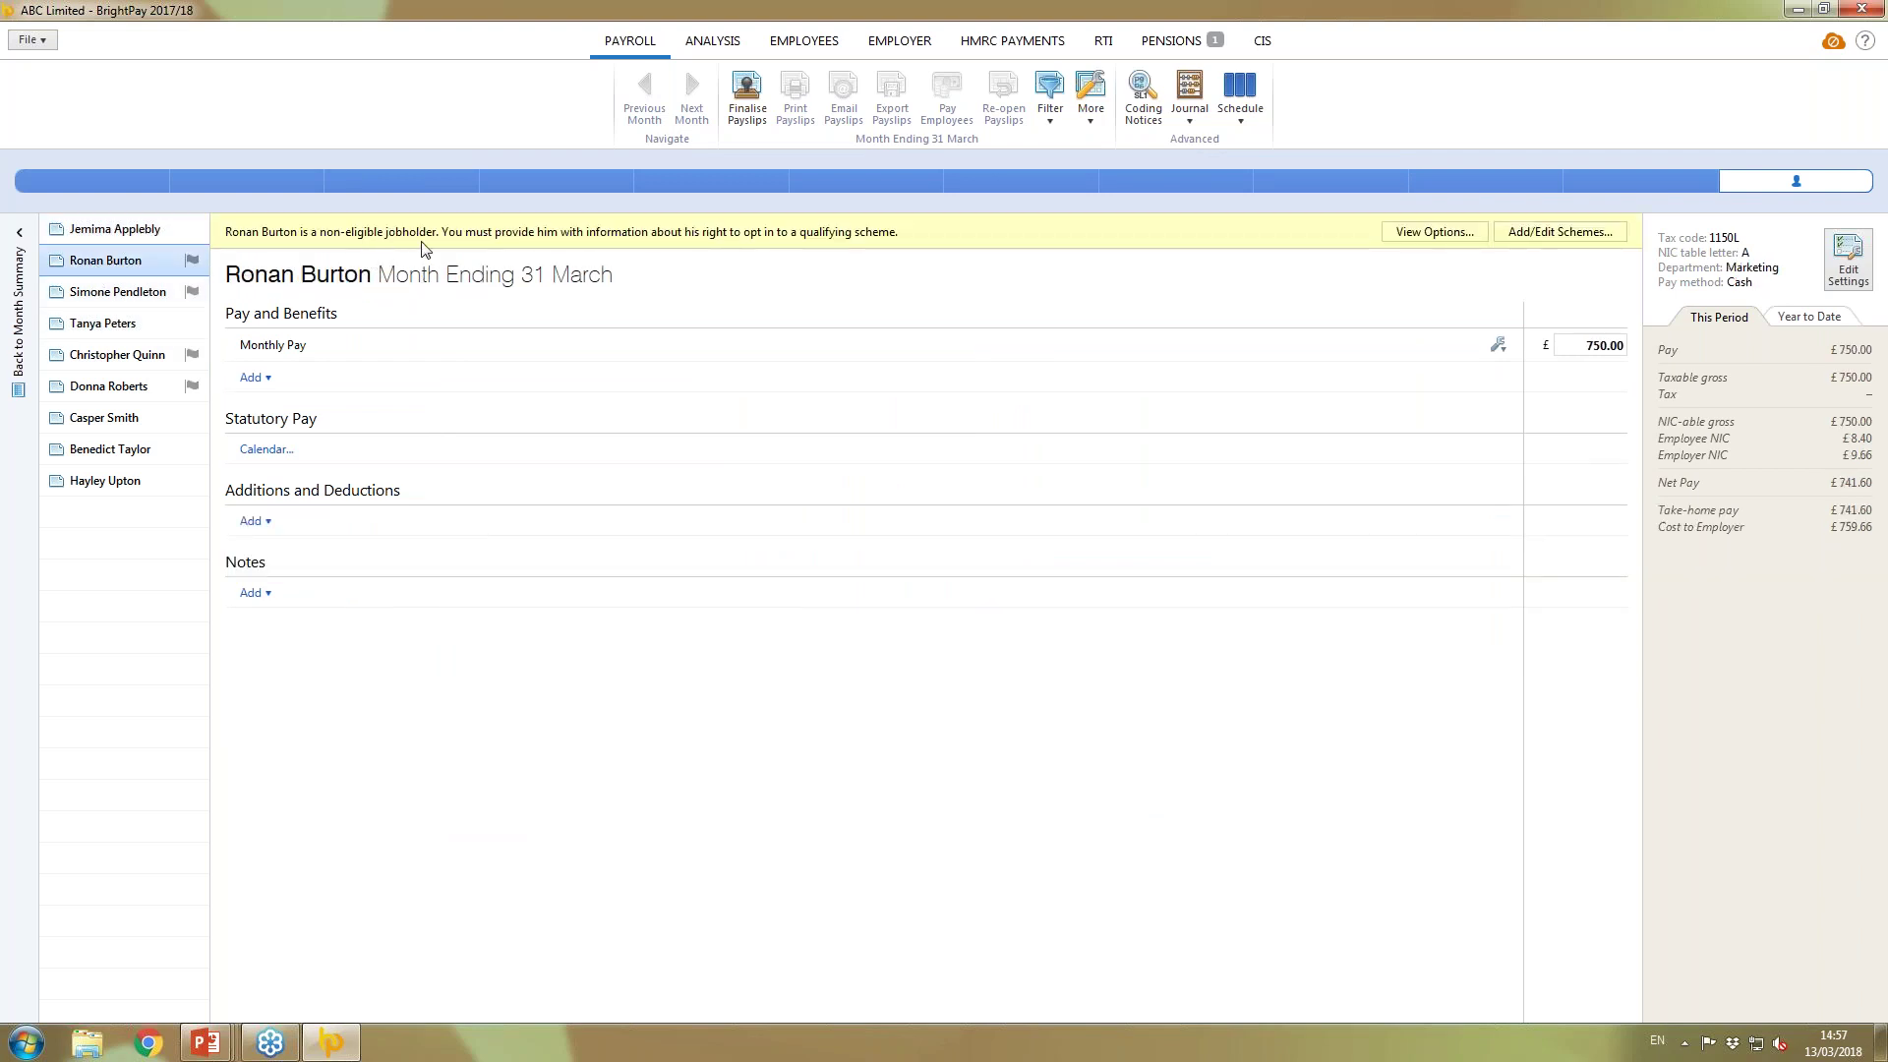
click(1435, 232)
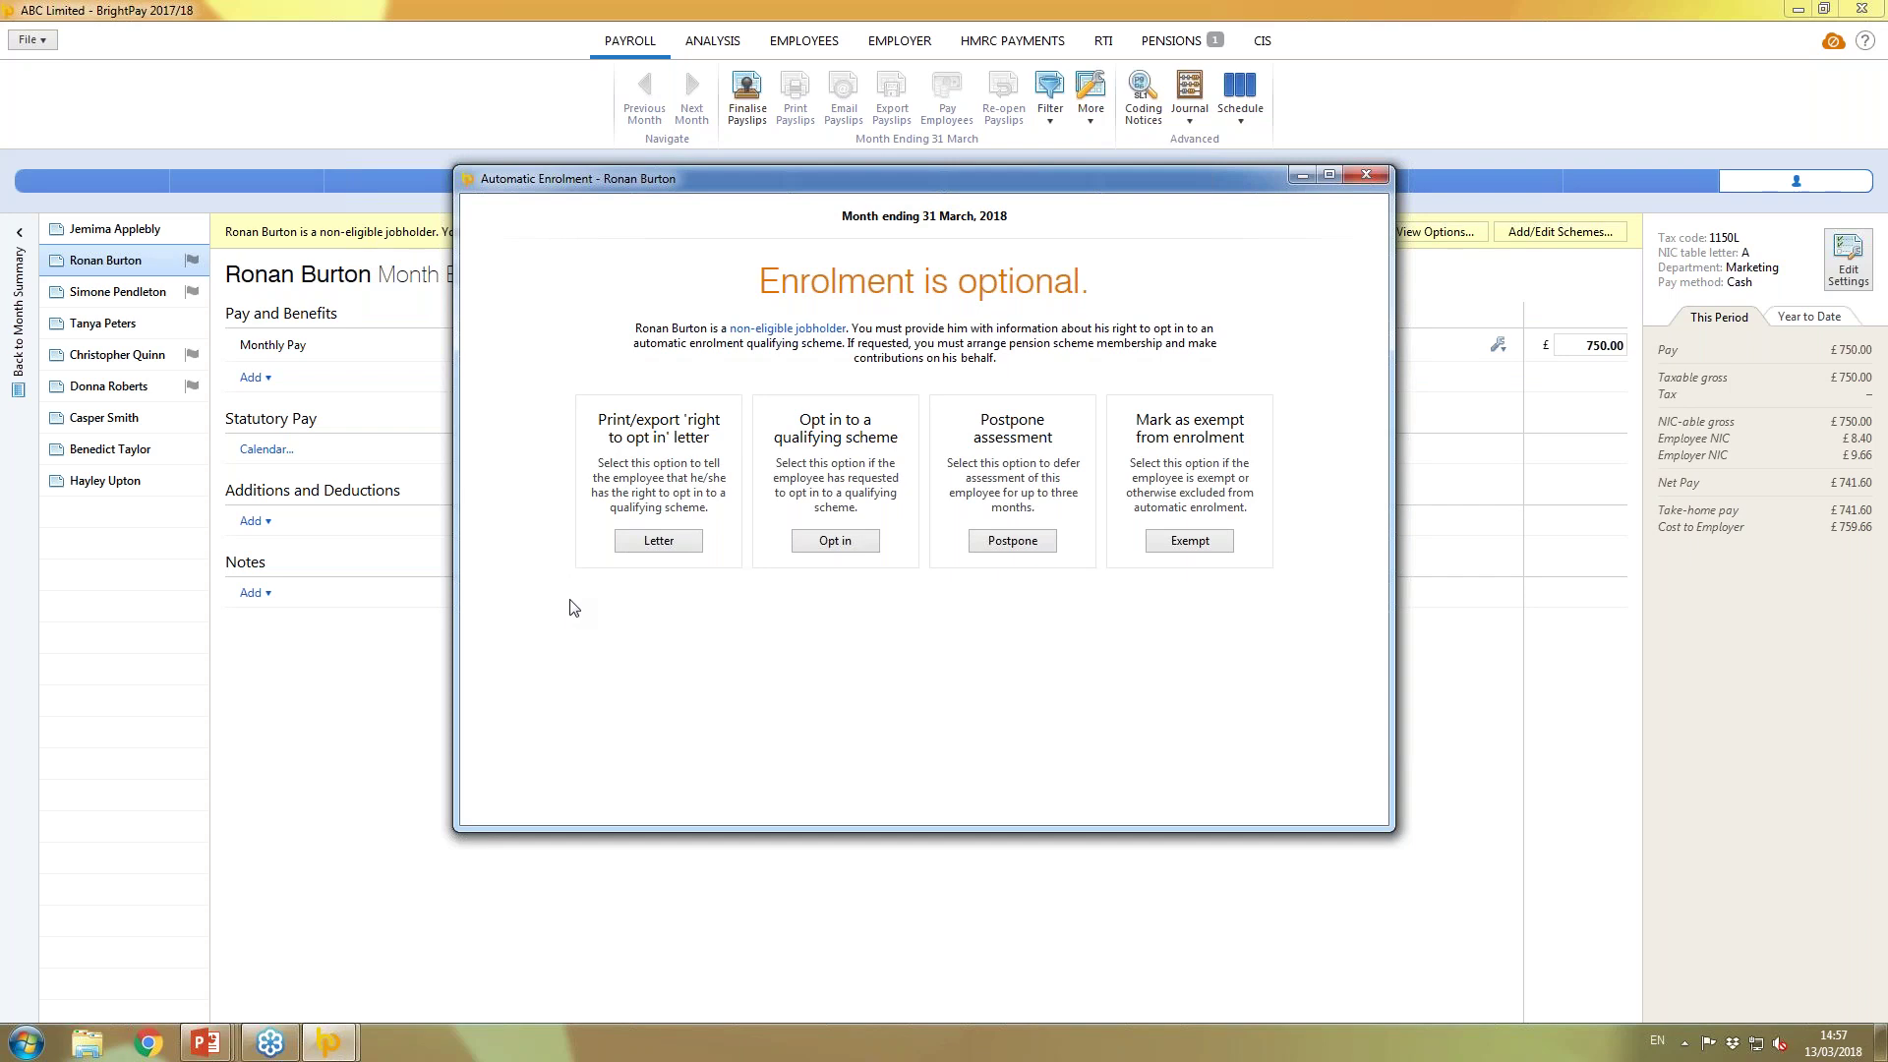
click(678, 548)
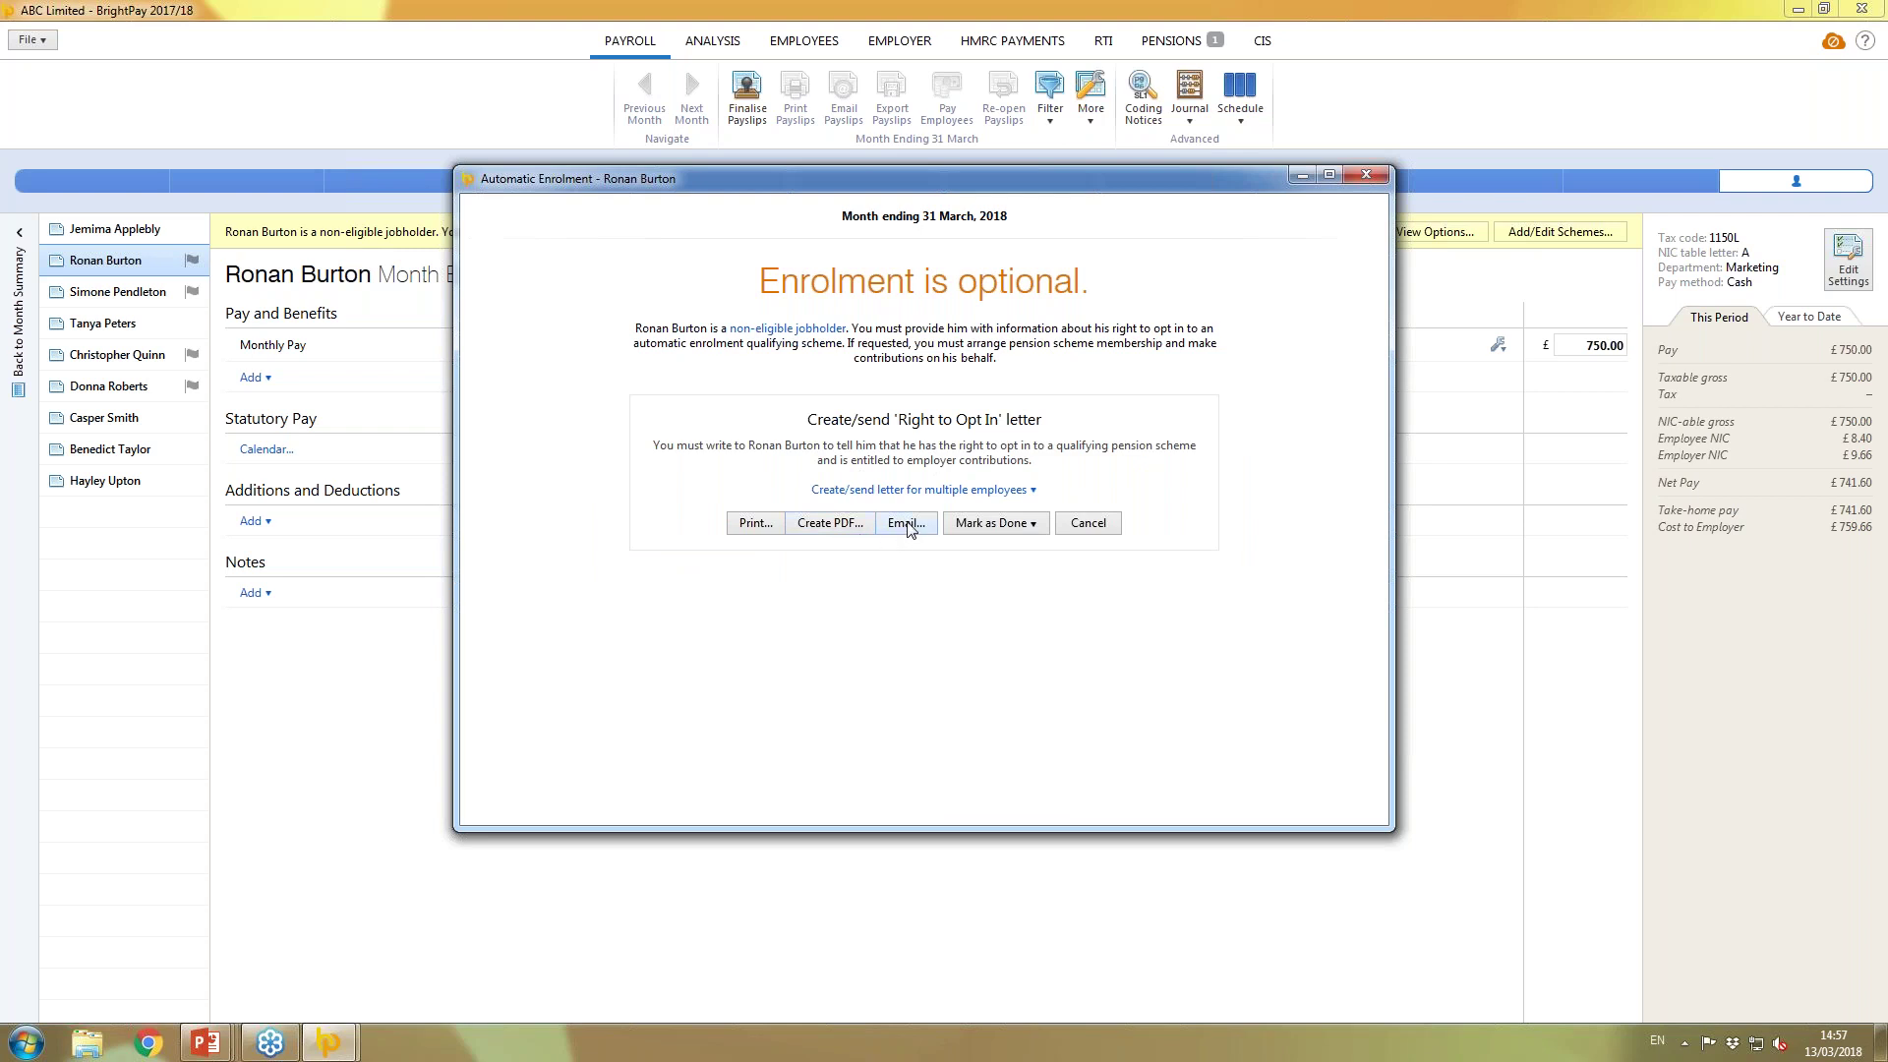
click(1020, 526)
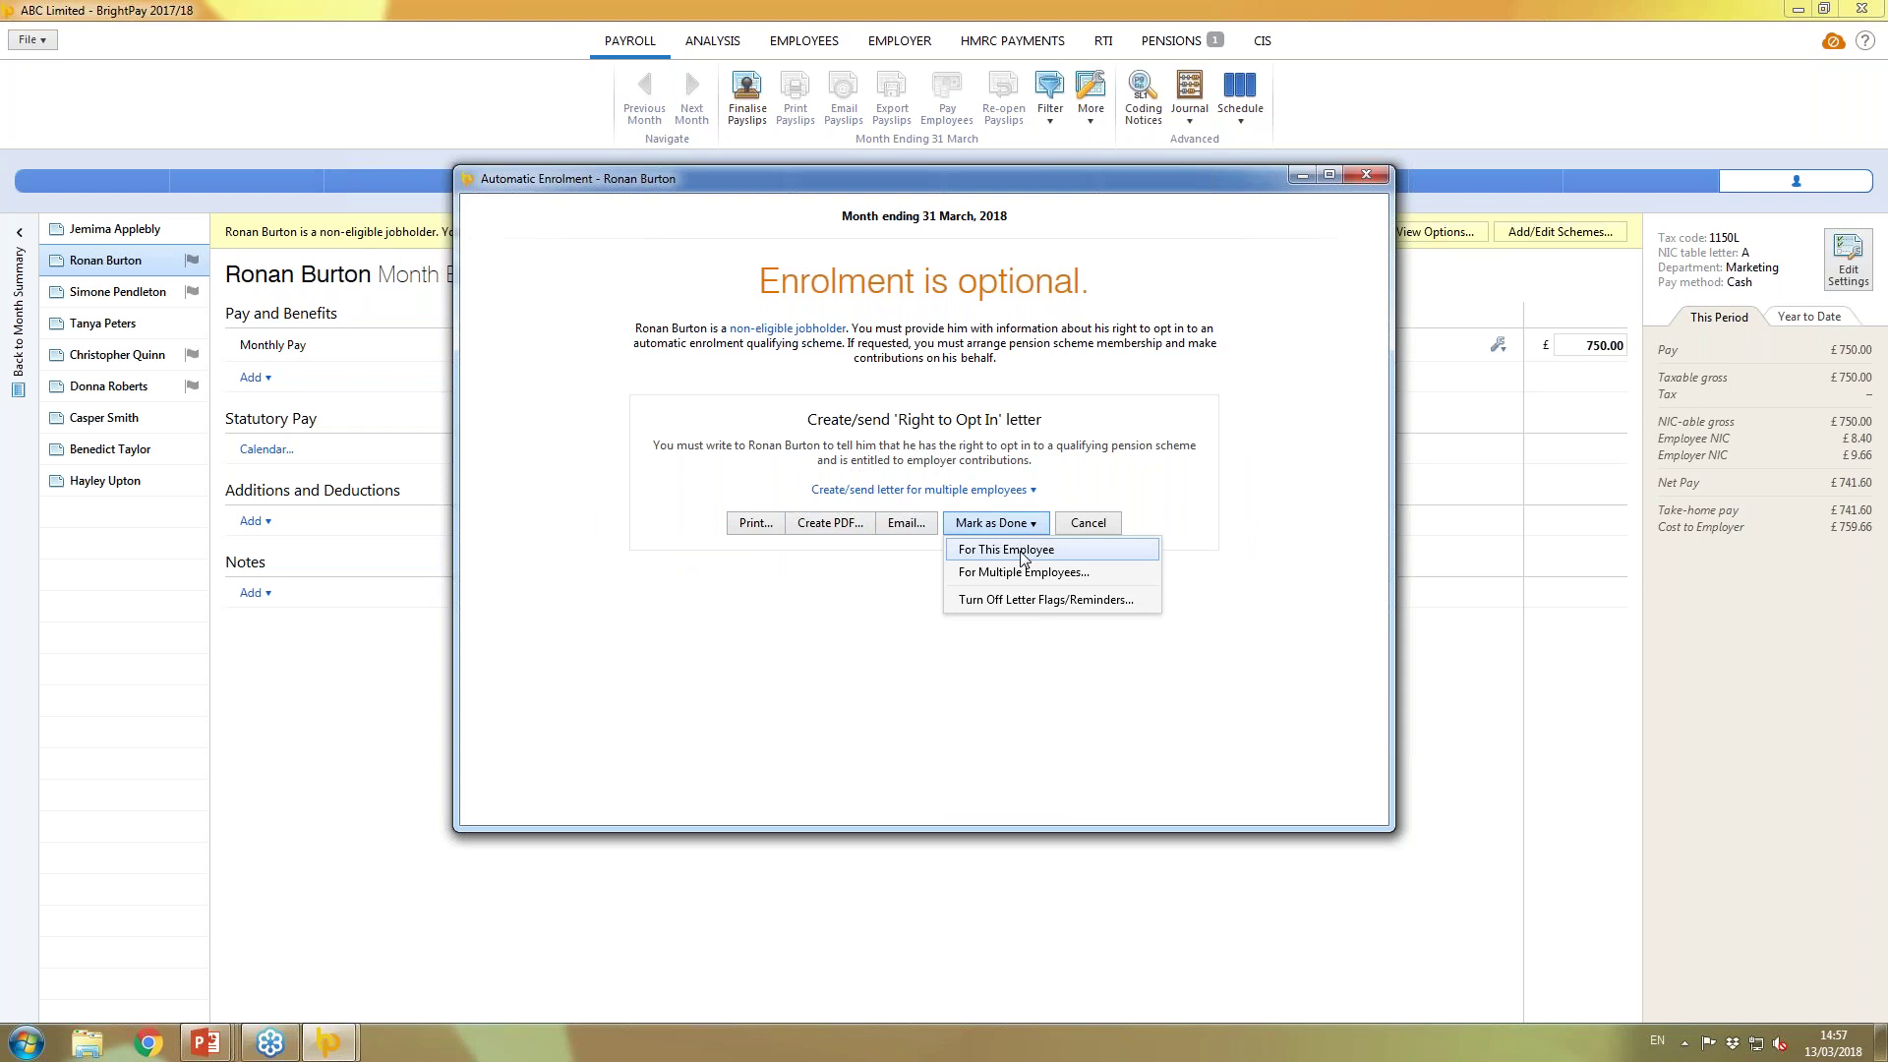
click(1022, 551)
click(1379, 177)
- Postpone the assessment of the third, fifth and sixth employees in the payroll list with a deferral date of 1 May 2018
click(169, 296)
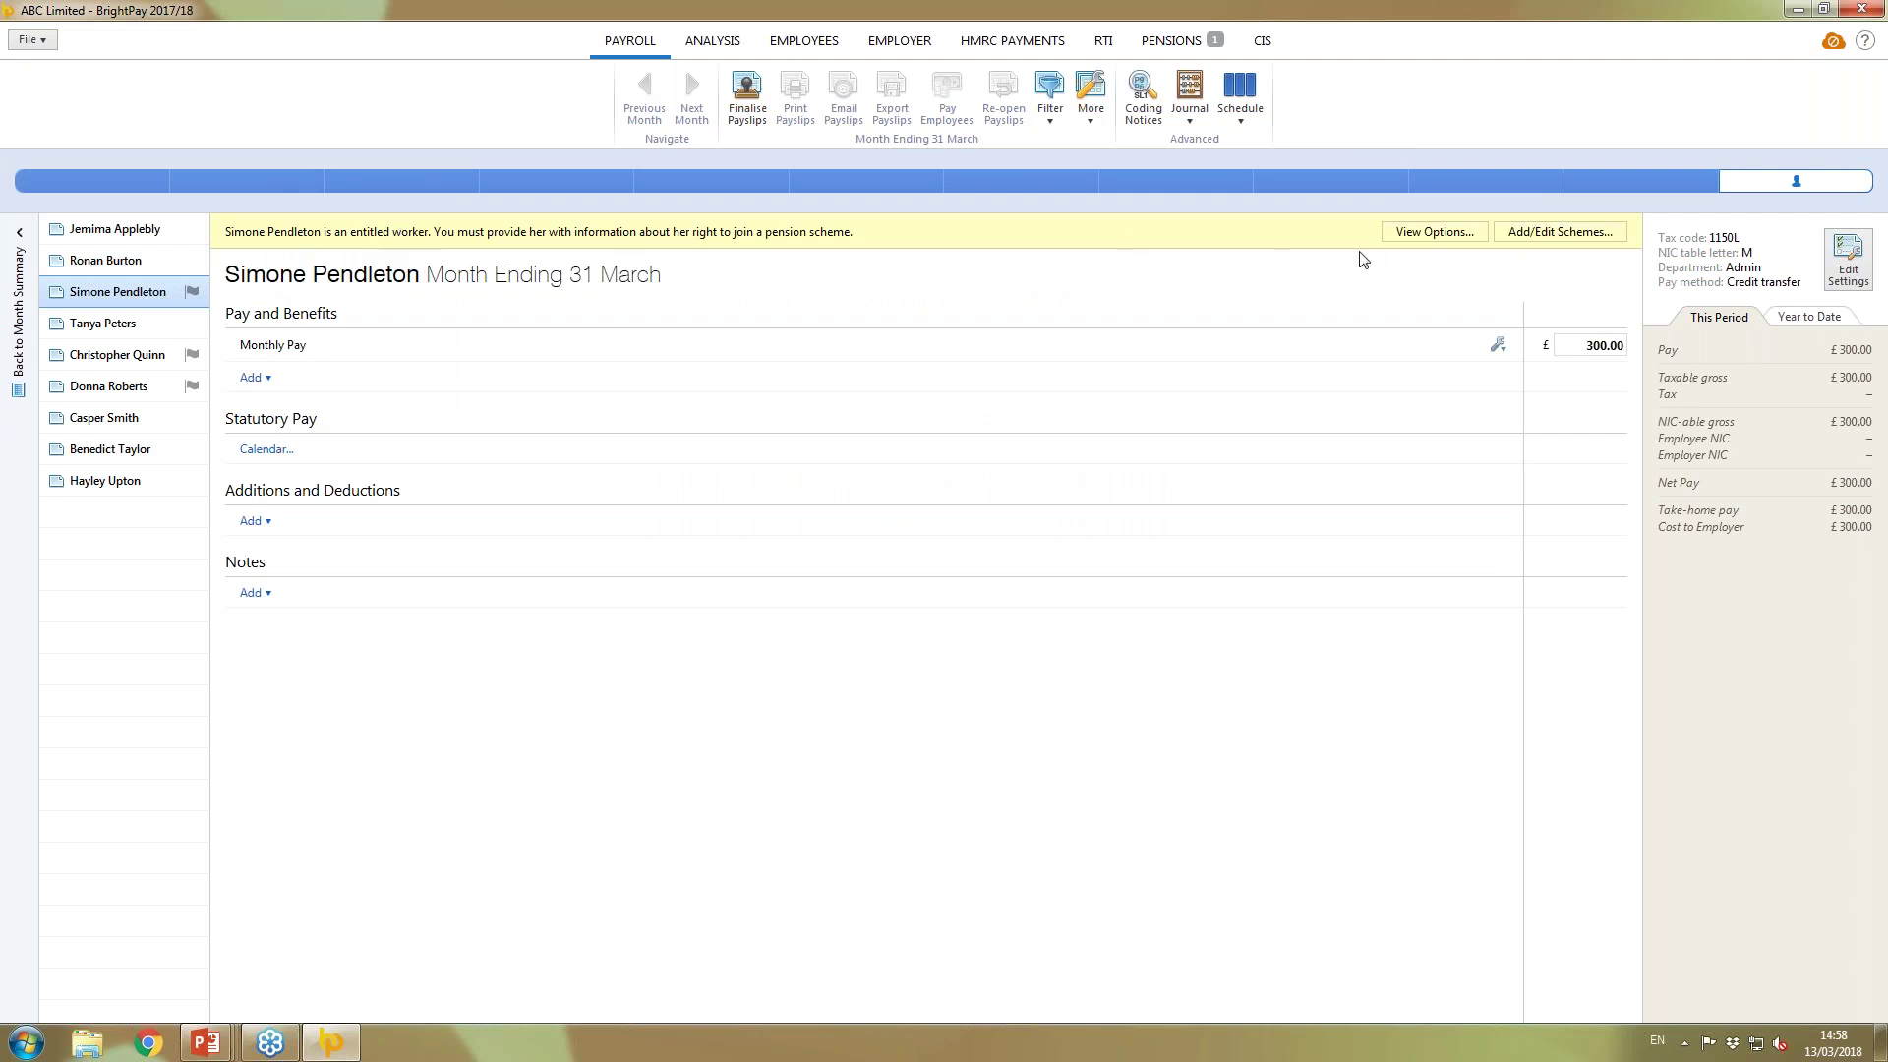
click(1434, 233)
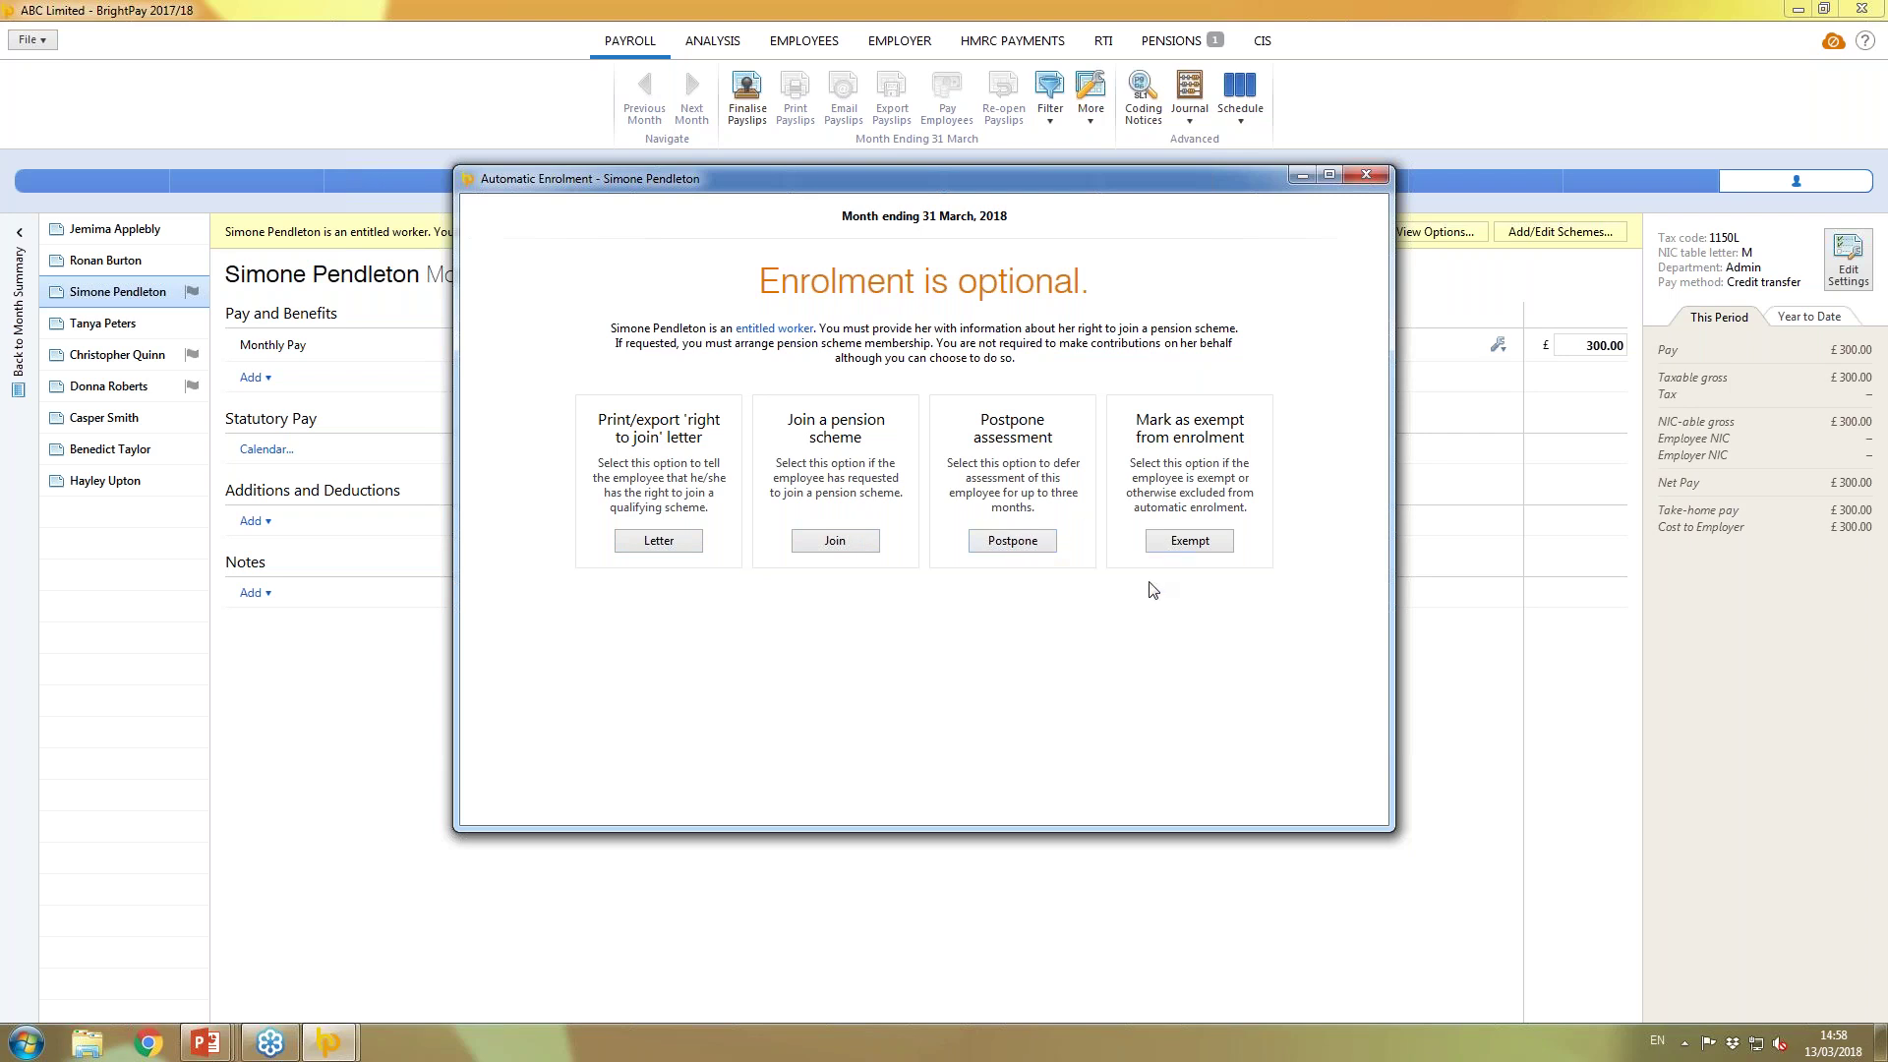
click(1018, 547)
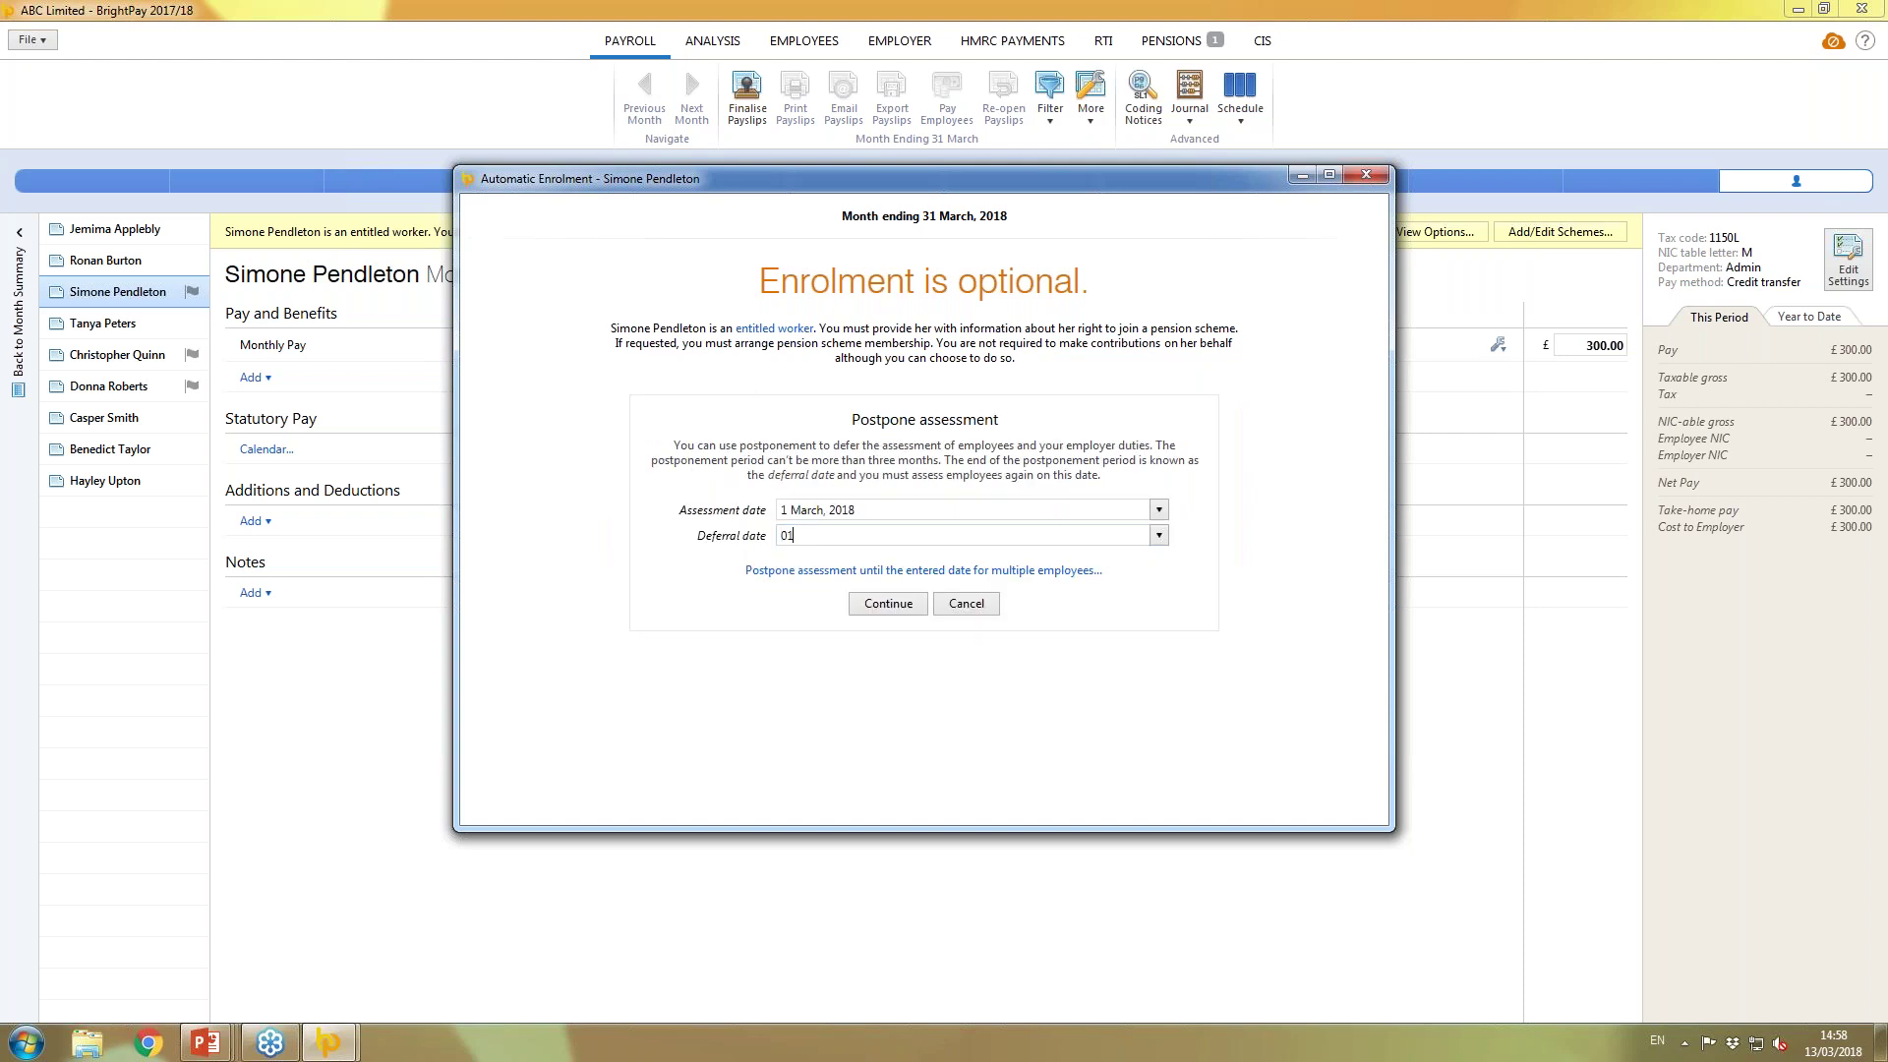
text(01 05 2018)
key(Tab)
click(905, 572)
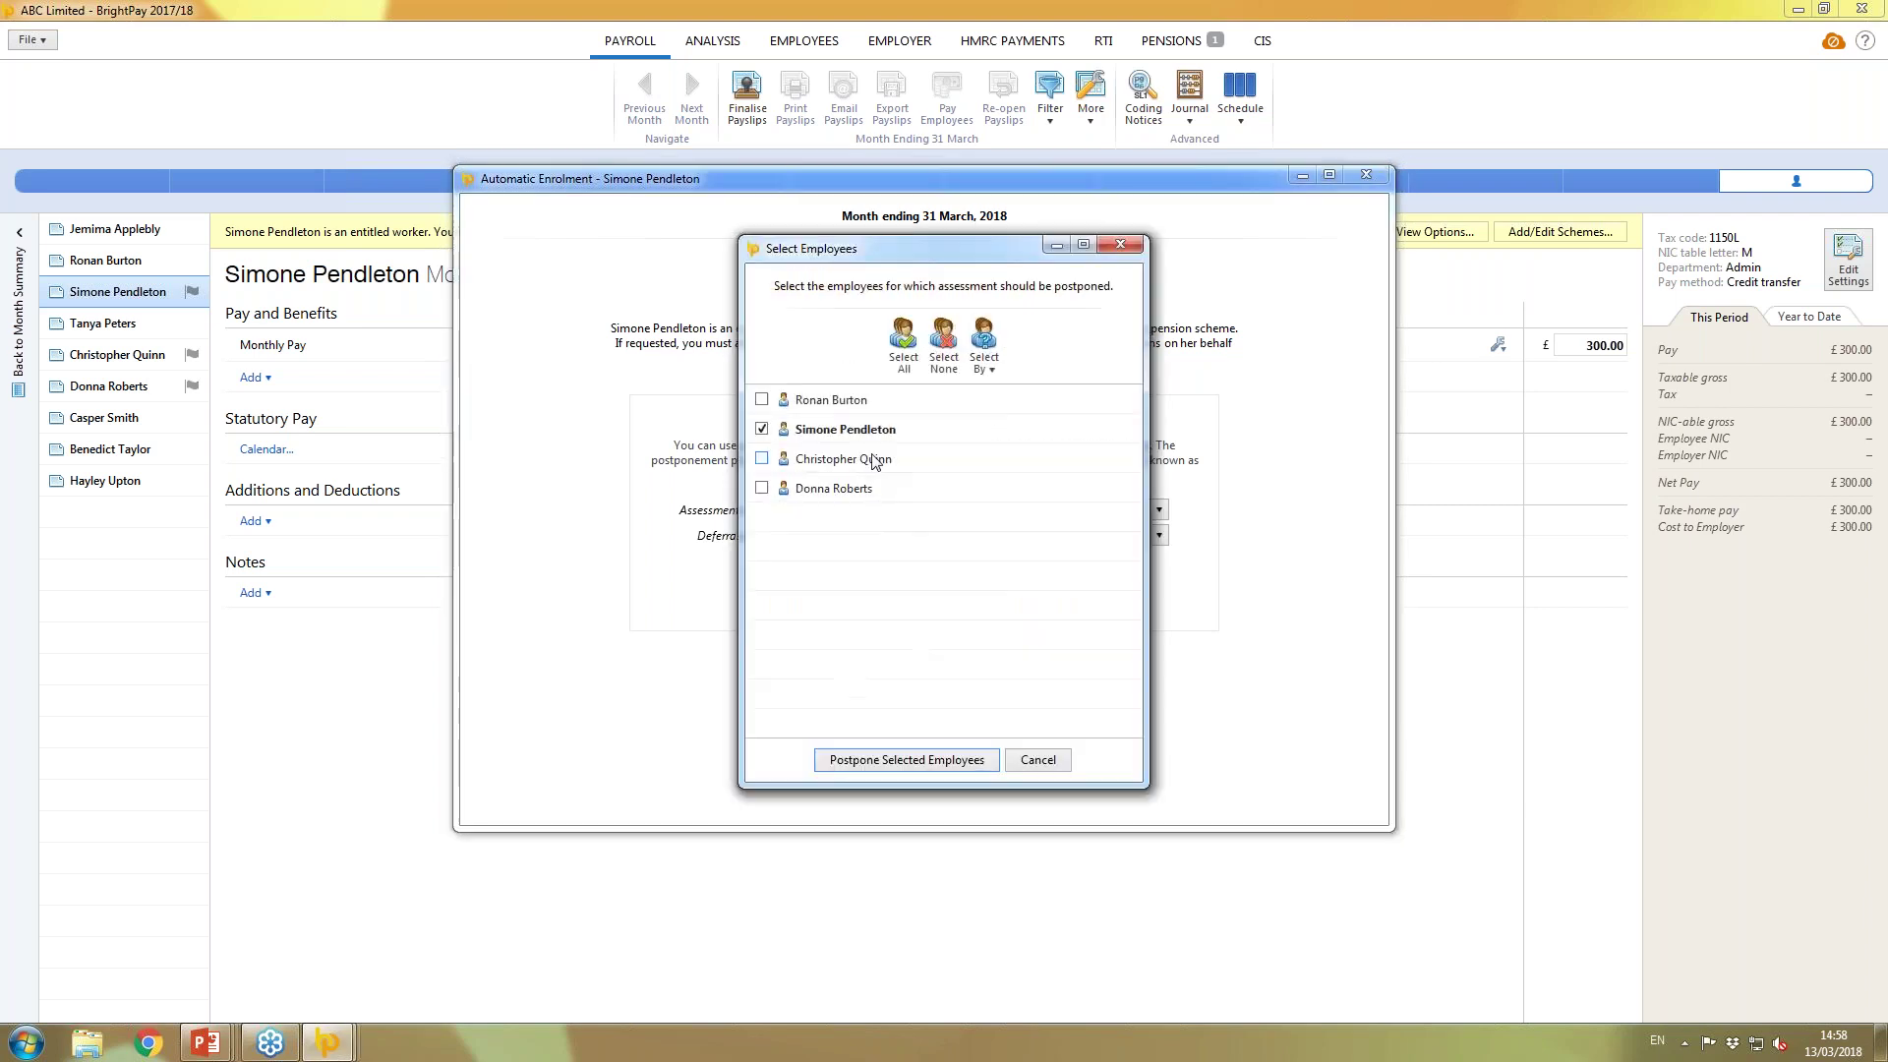
click(811, 459)
click(815, 491)
click(894, 761)
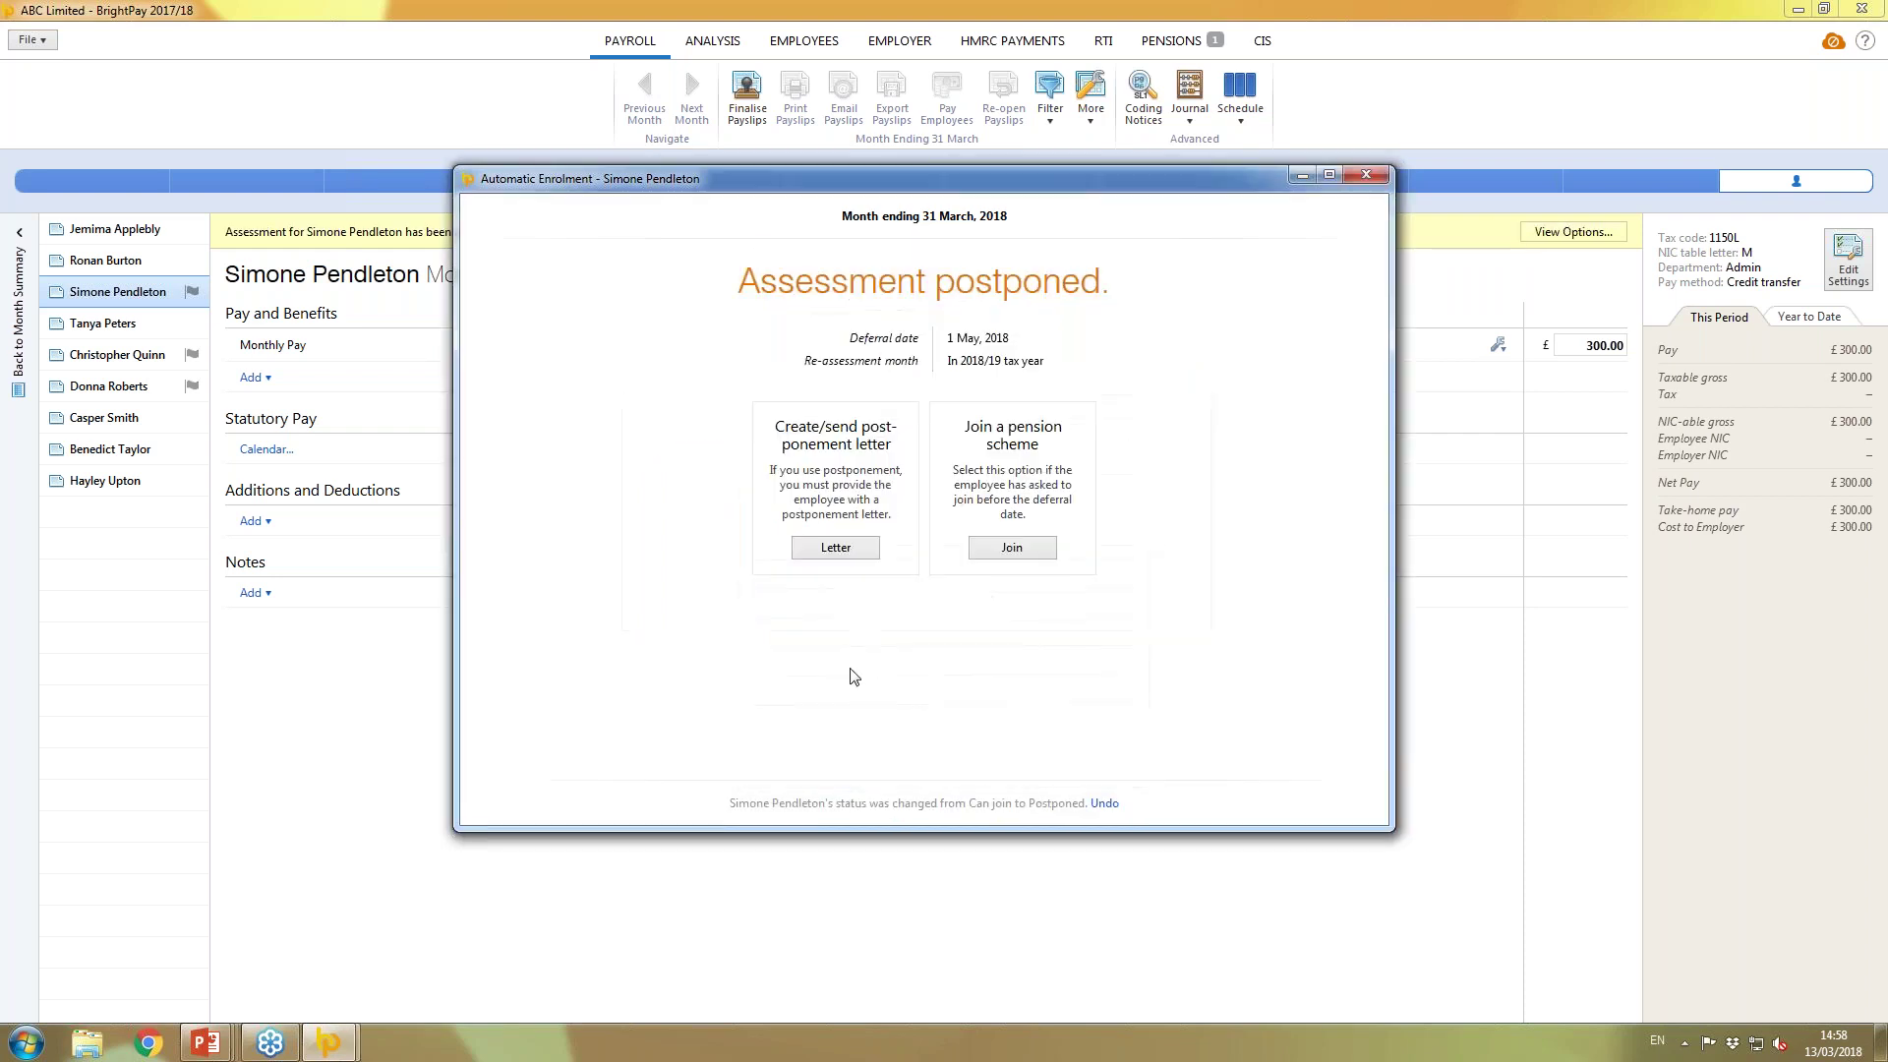
- Mark the postponement letter as done for all three postponed employees and close the automatic enrolment window
click(852, 551)
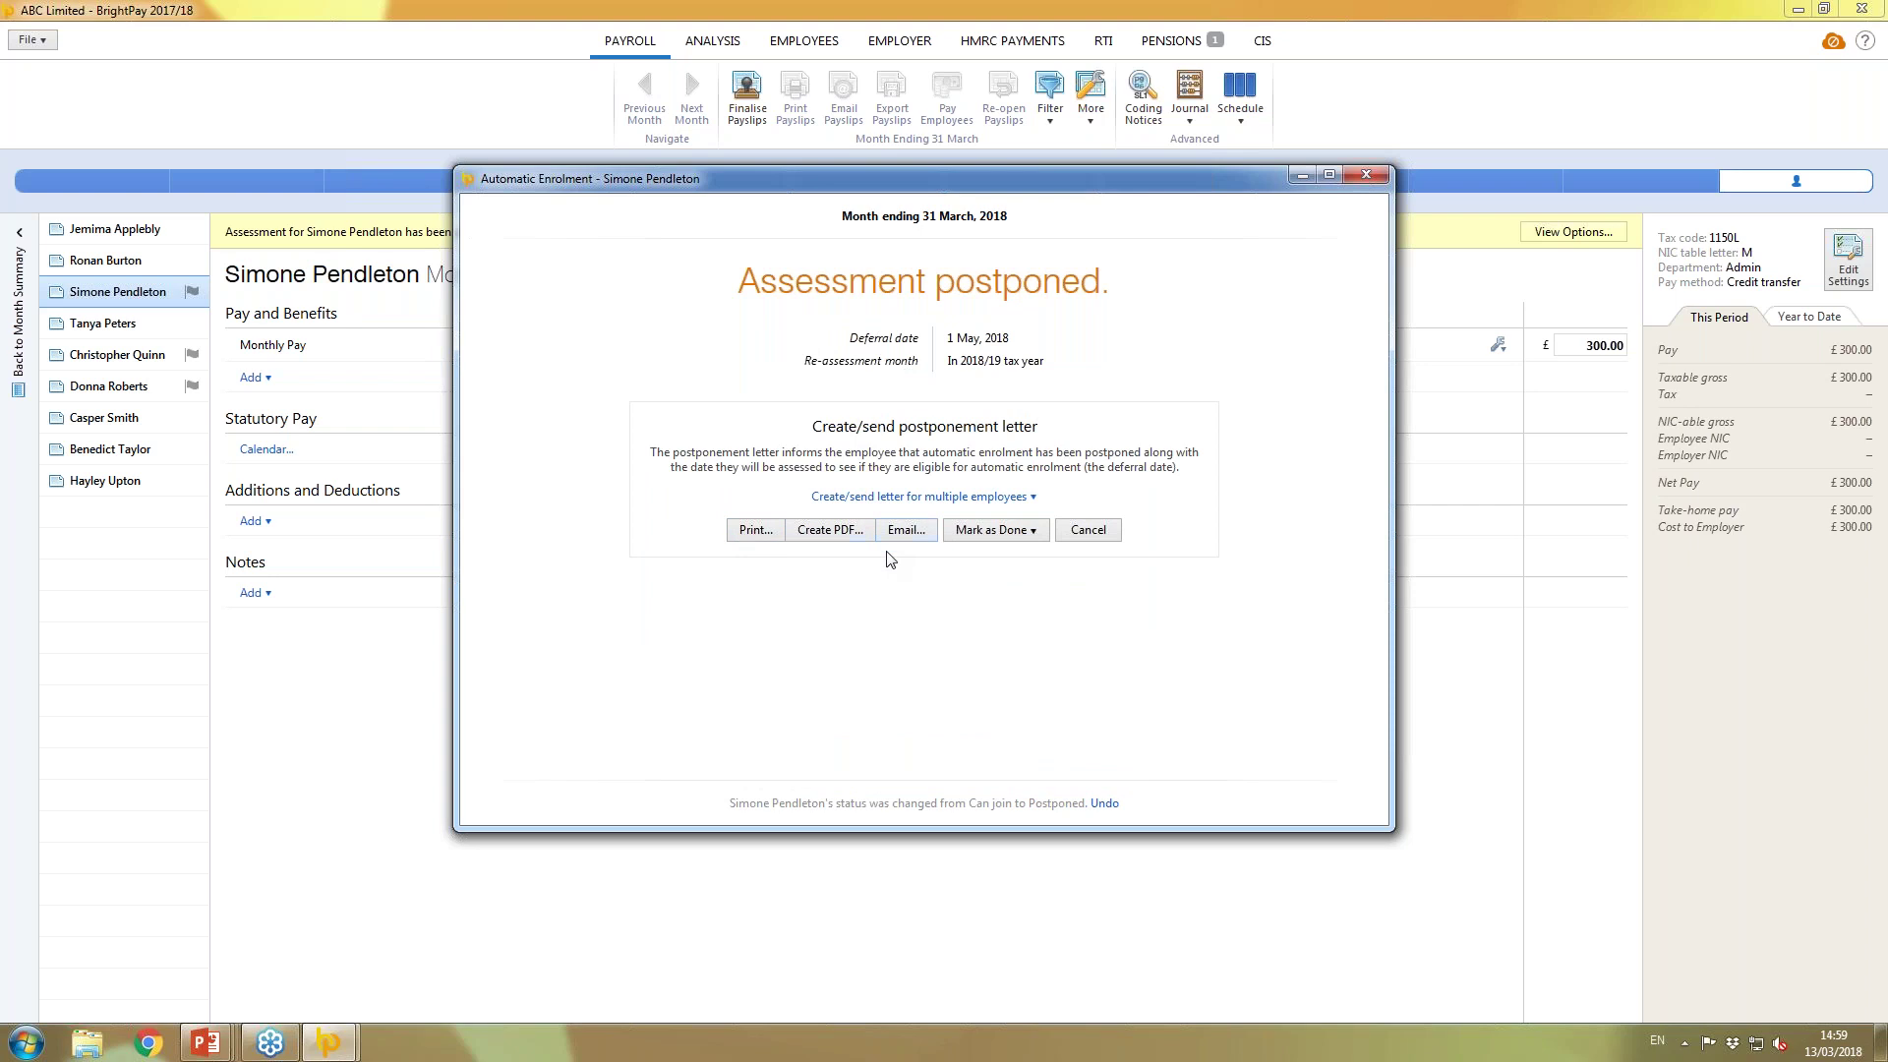
click(995, 536)
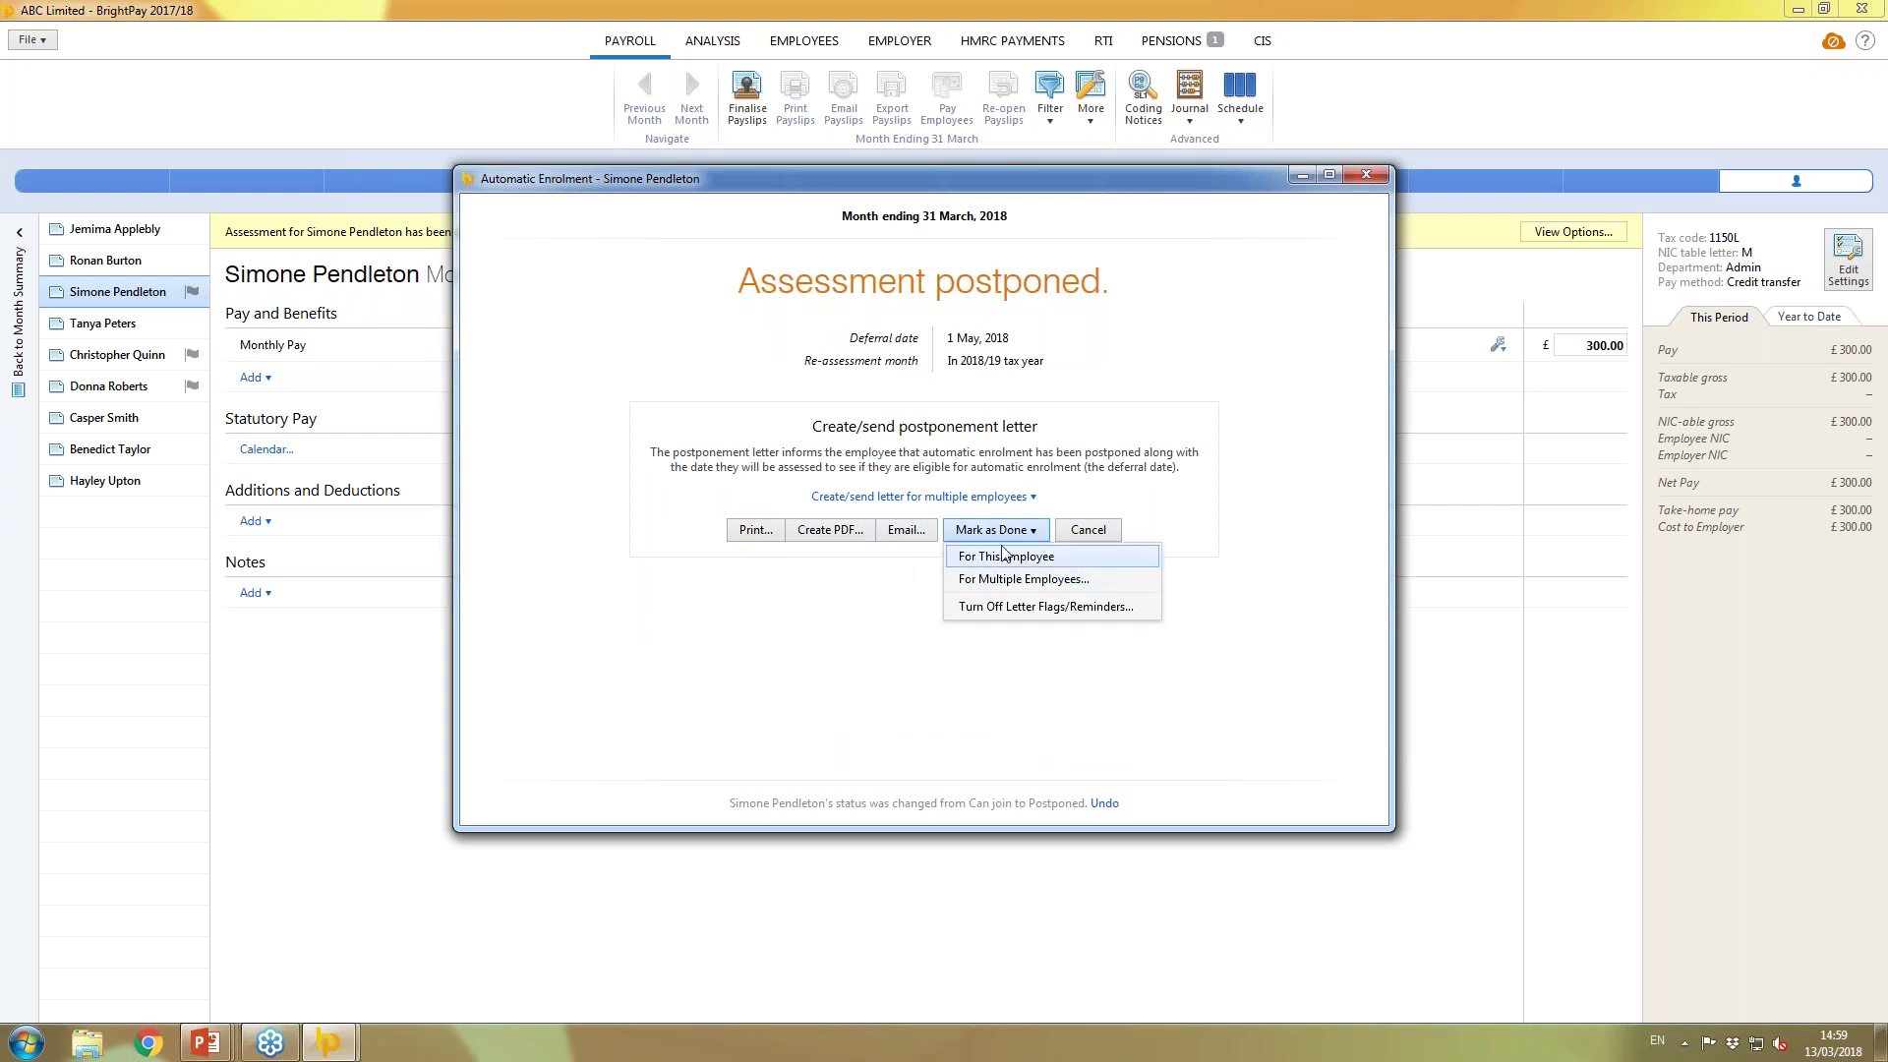
click(1021, 579)
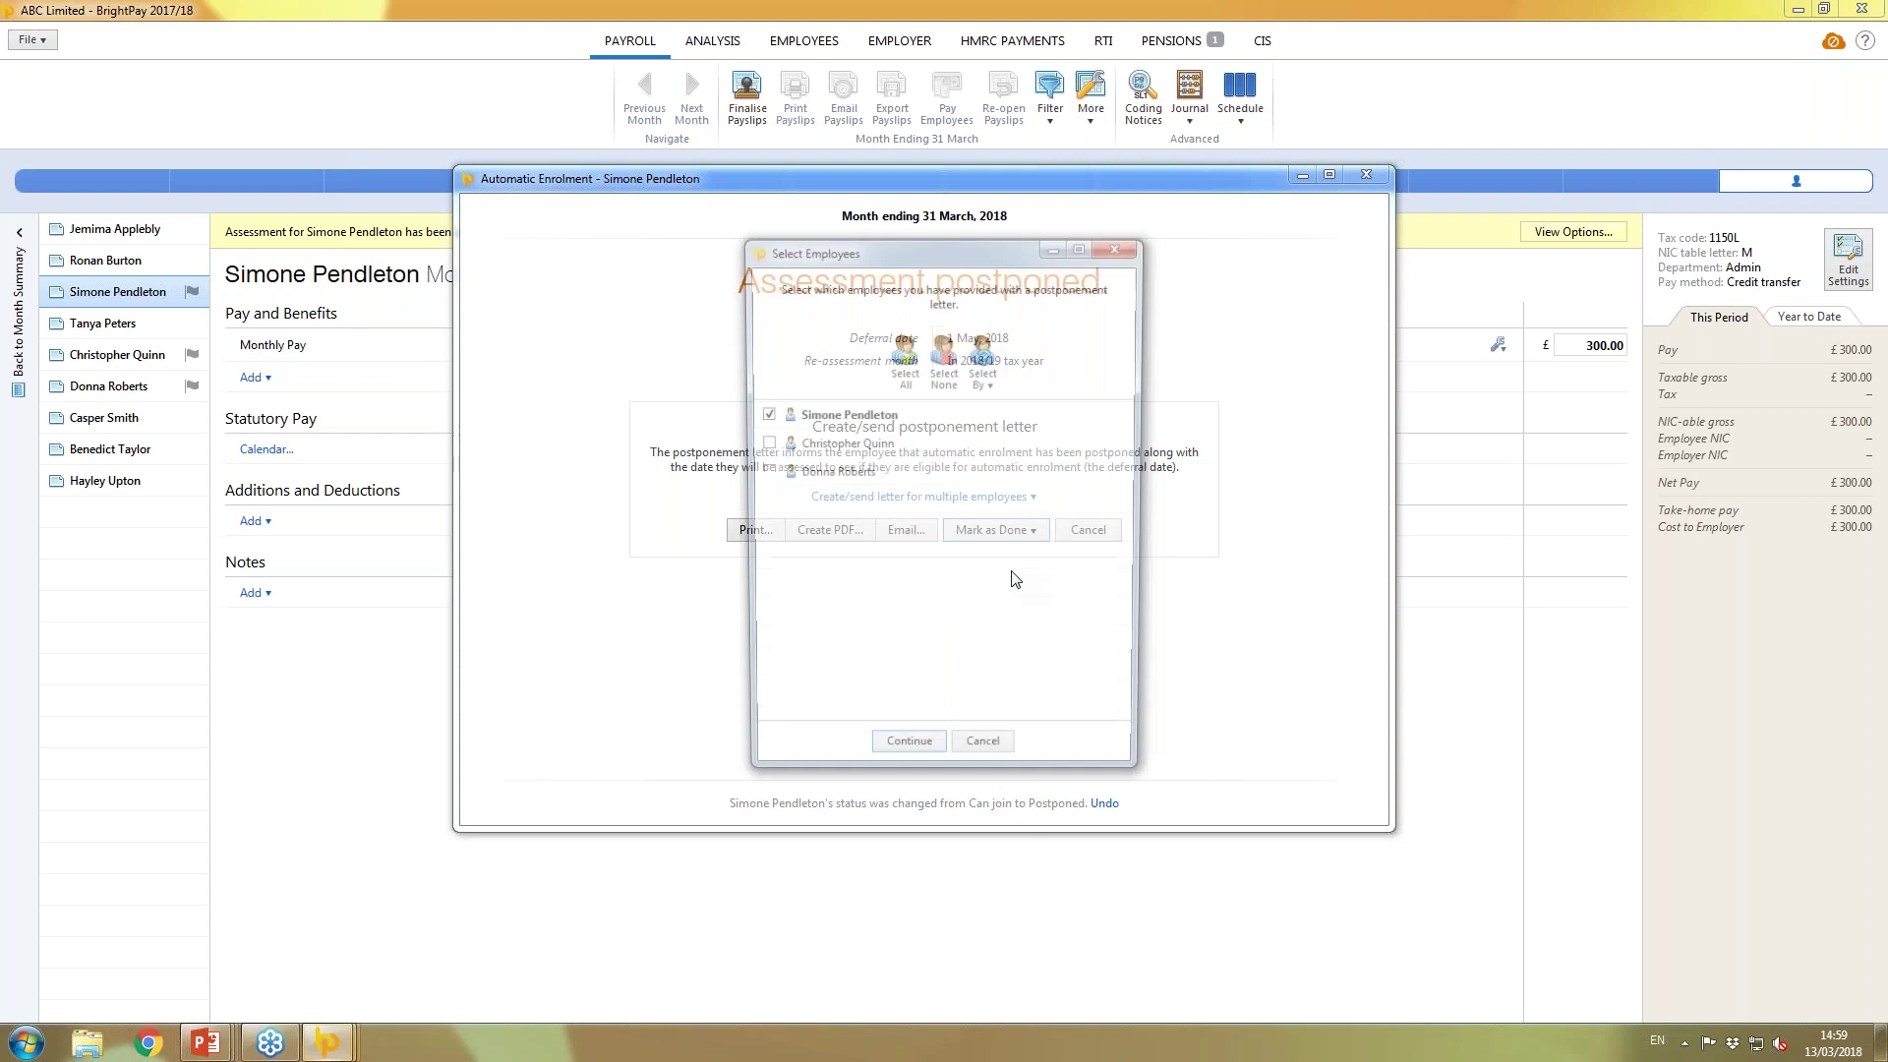
click(762, 473)
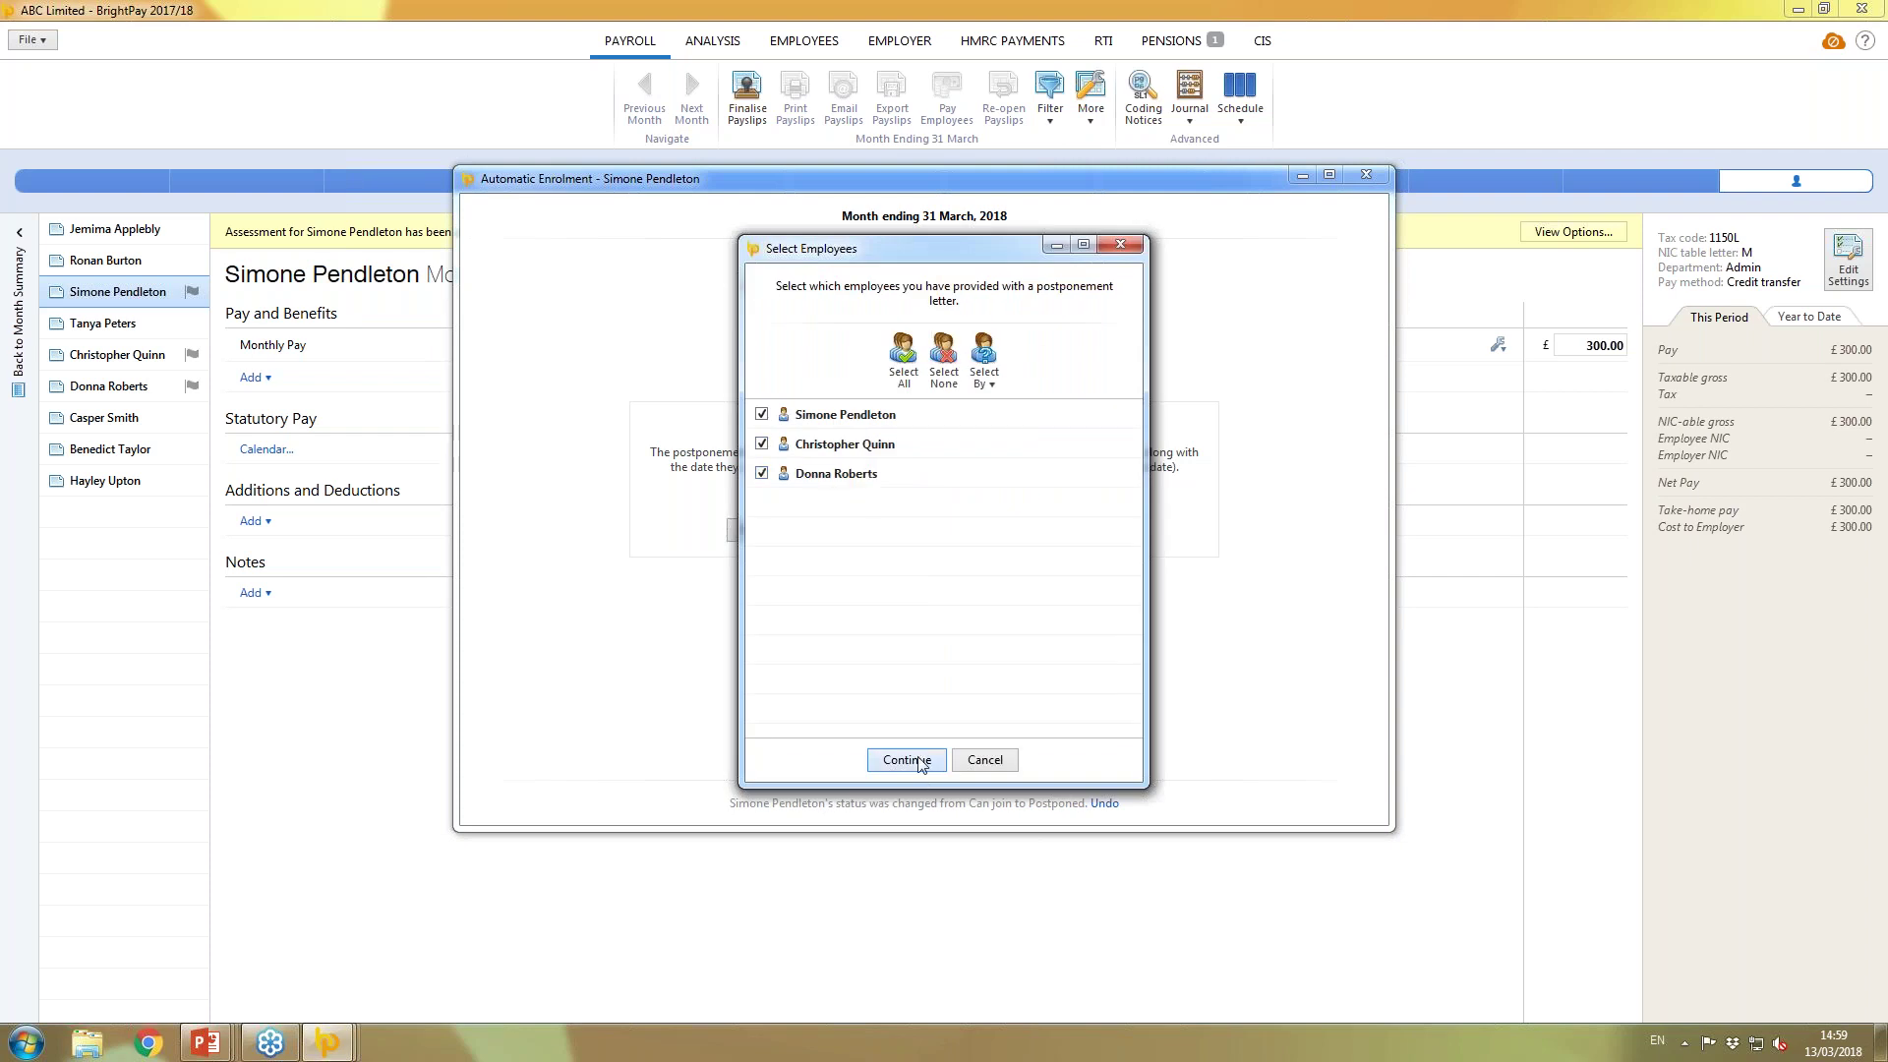
click(907, 759)
click(1366, 175)
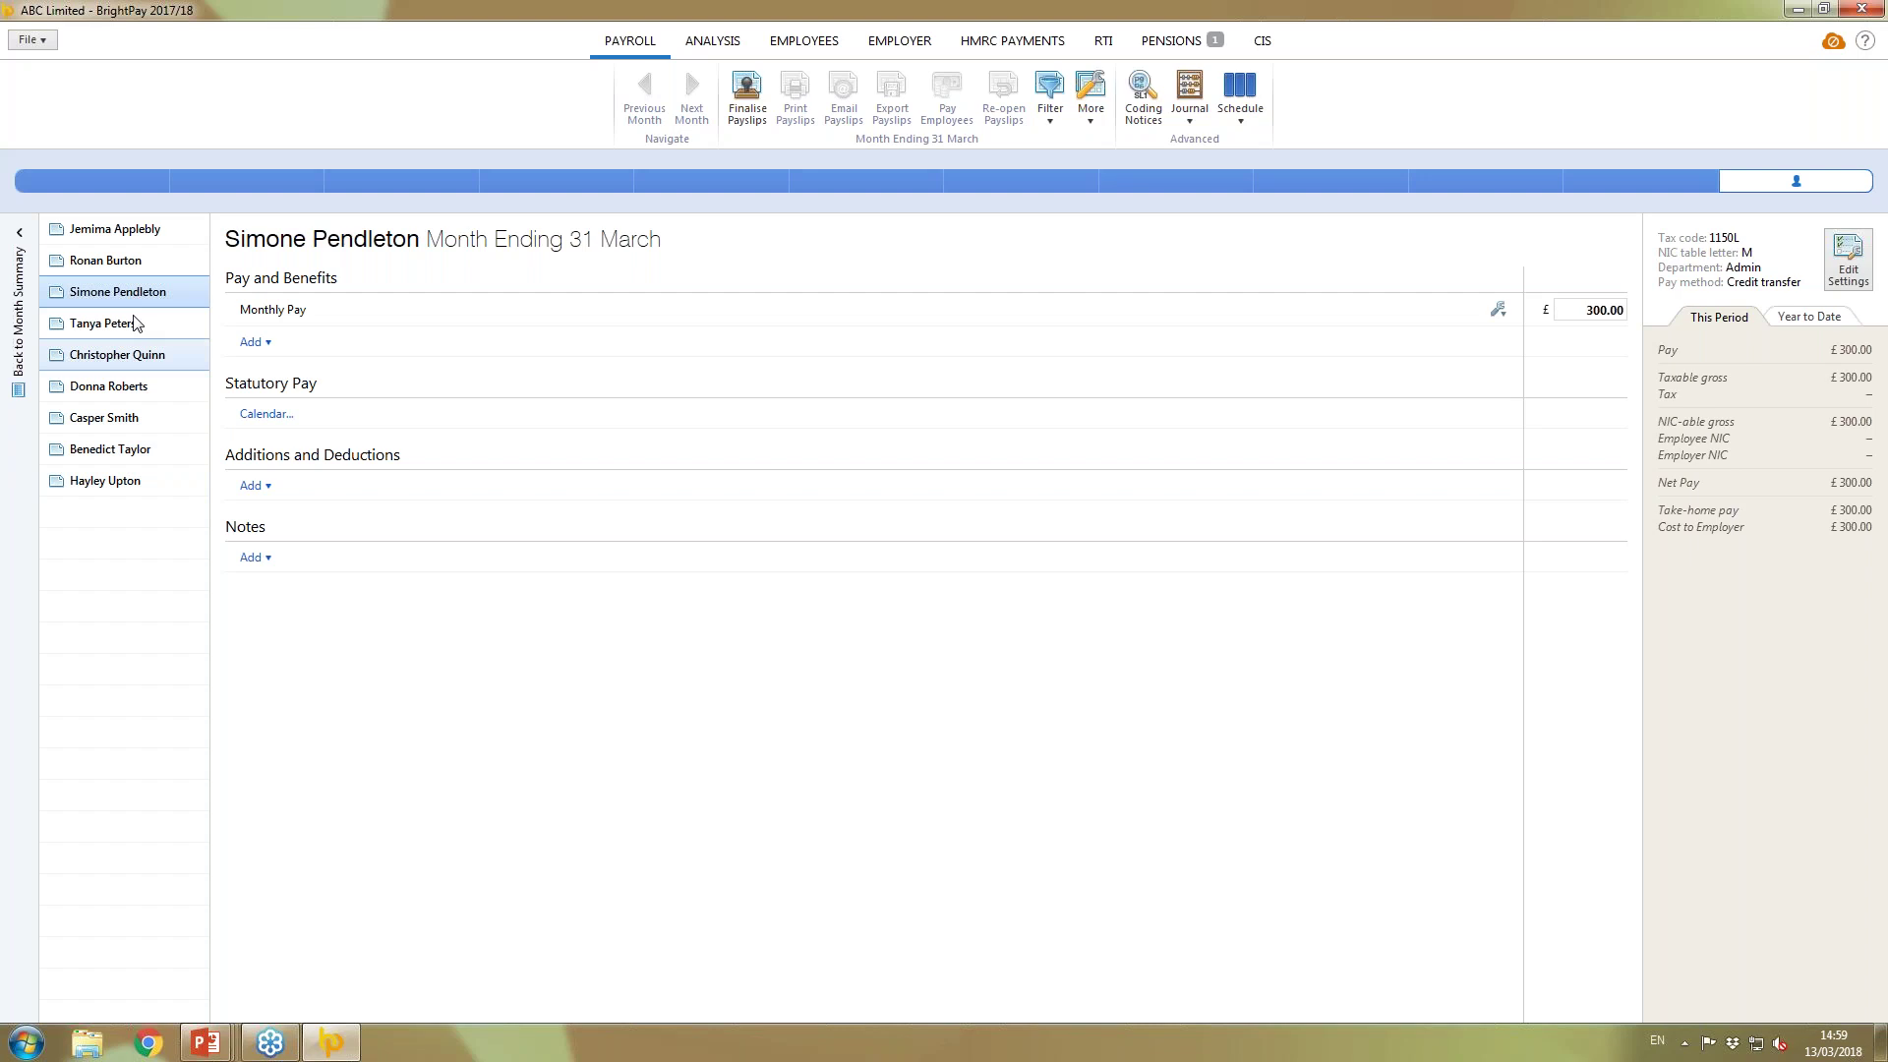
- Return to the first employee's payslip and finalise all employees' payslips for the month ending 31 March
click(143, 239)
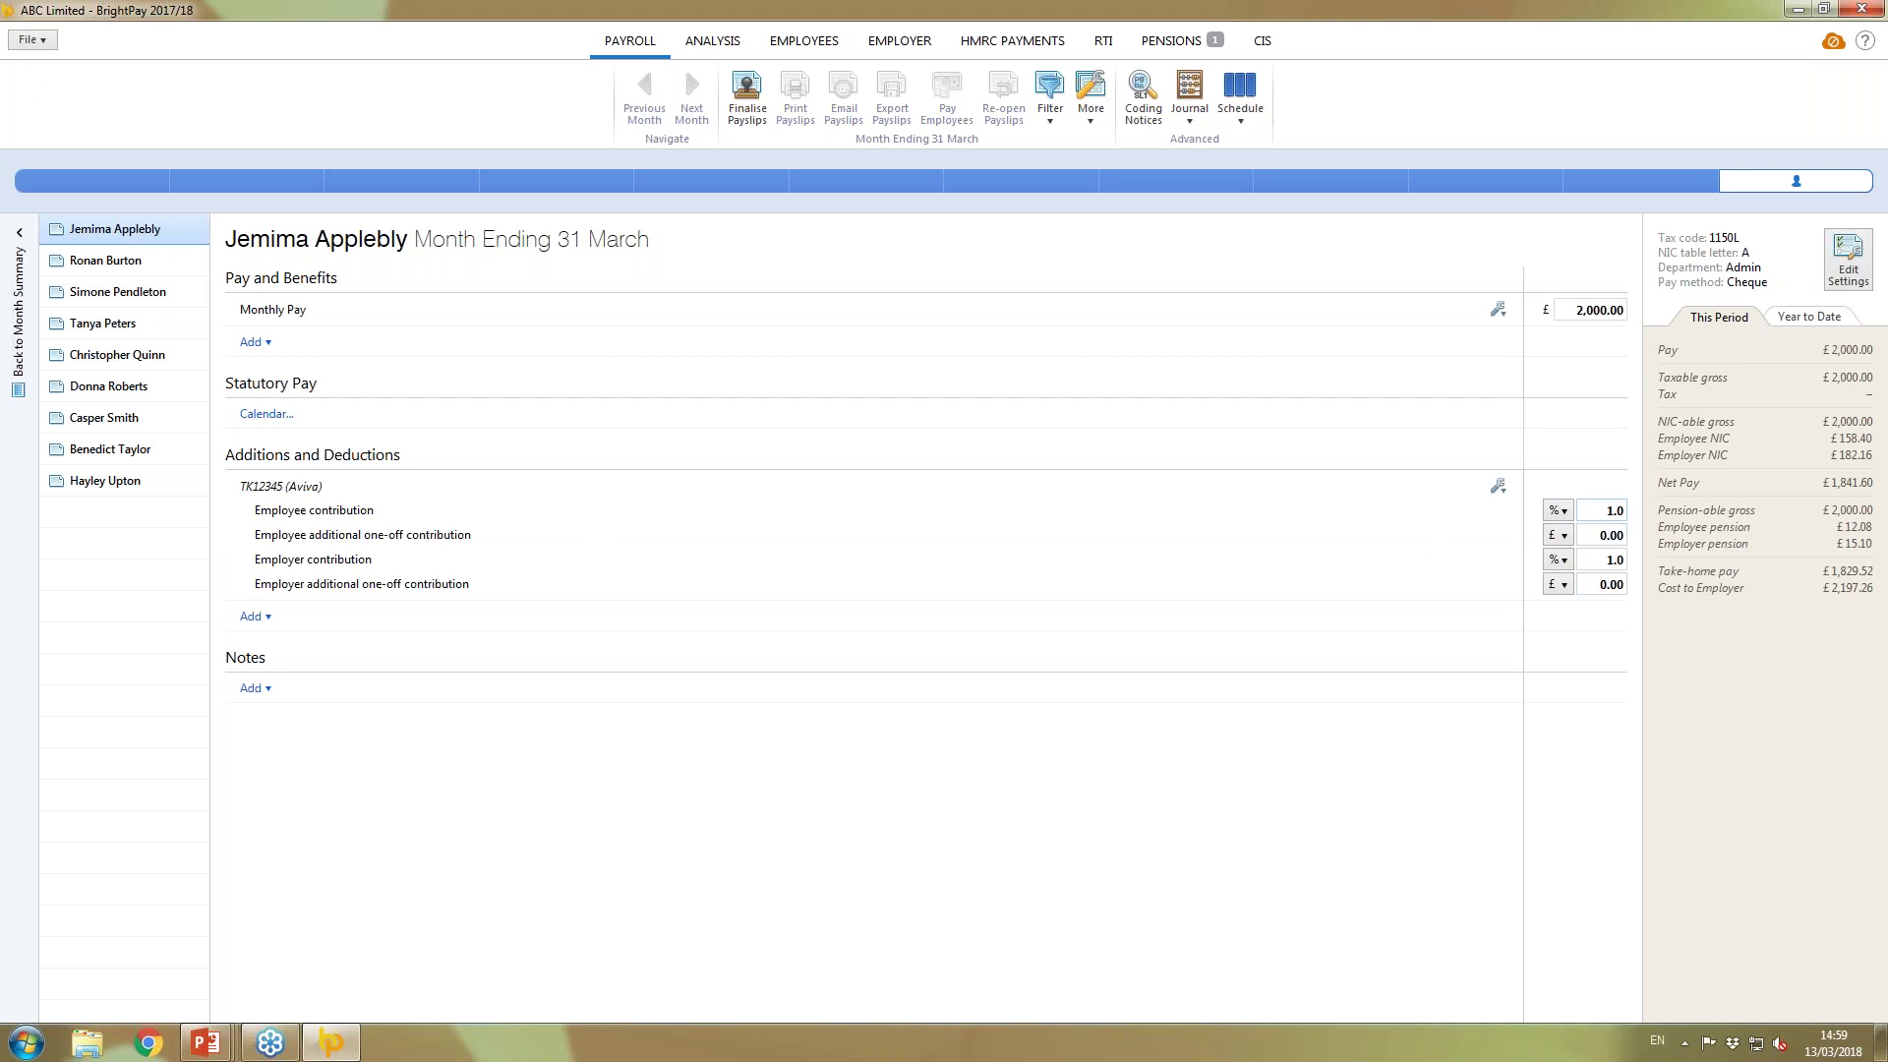
click(745, 104)
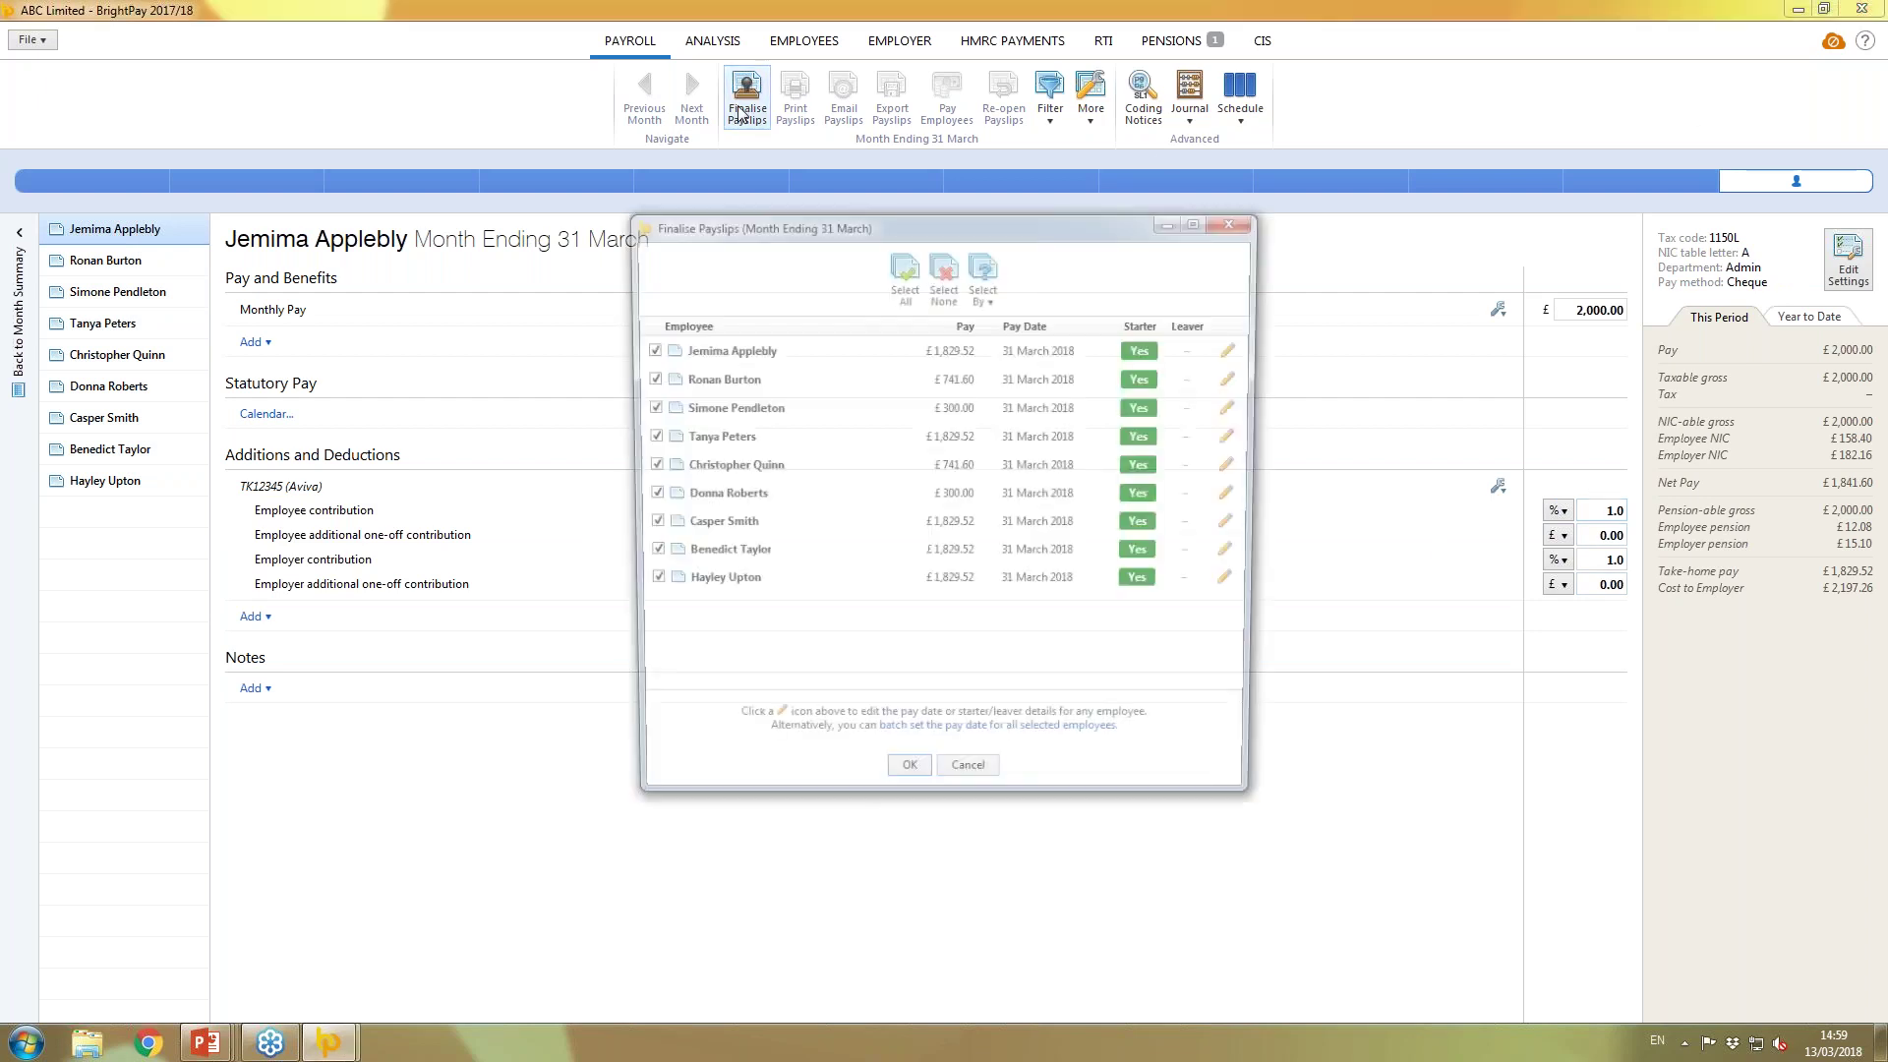
click(907, 765)
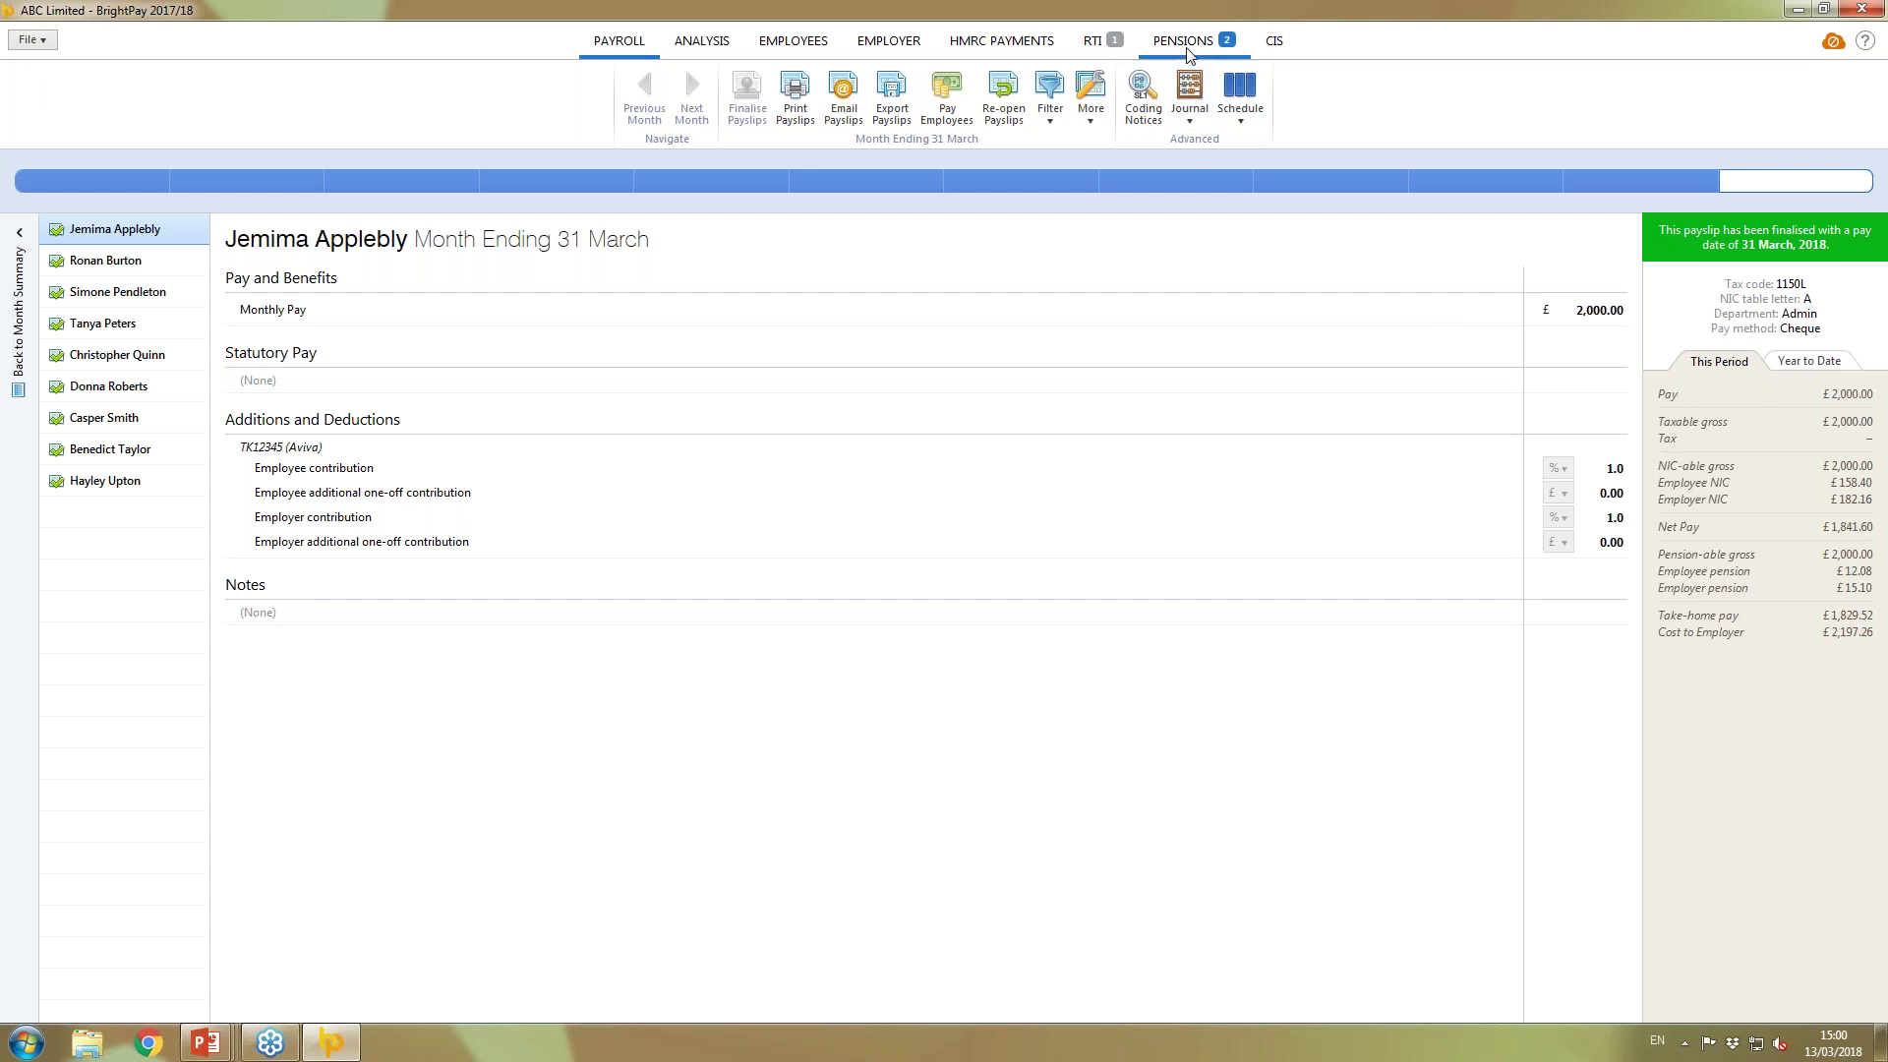
- Preview the Aviva scheme's enrolment submission for all enrolled employees with salary exchange set to No, and cancel without sending
click(1185, 41)
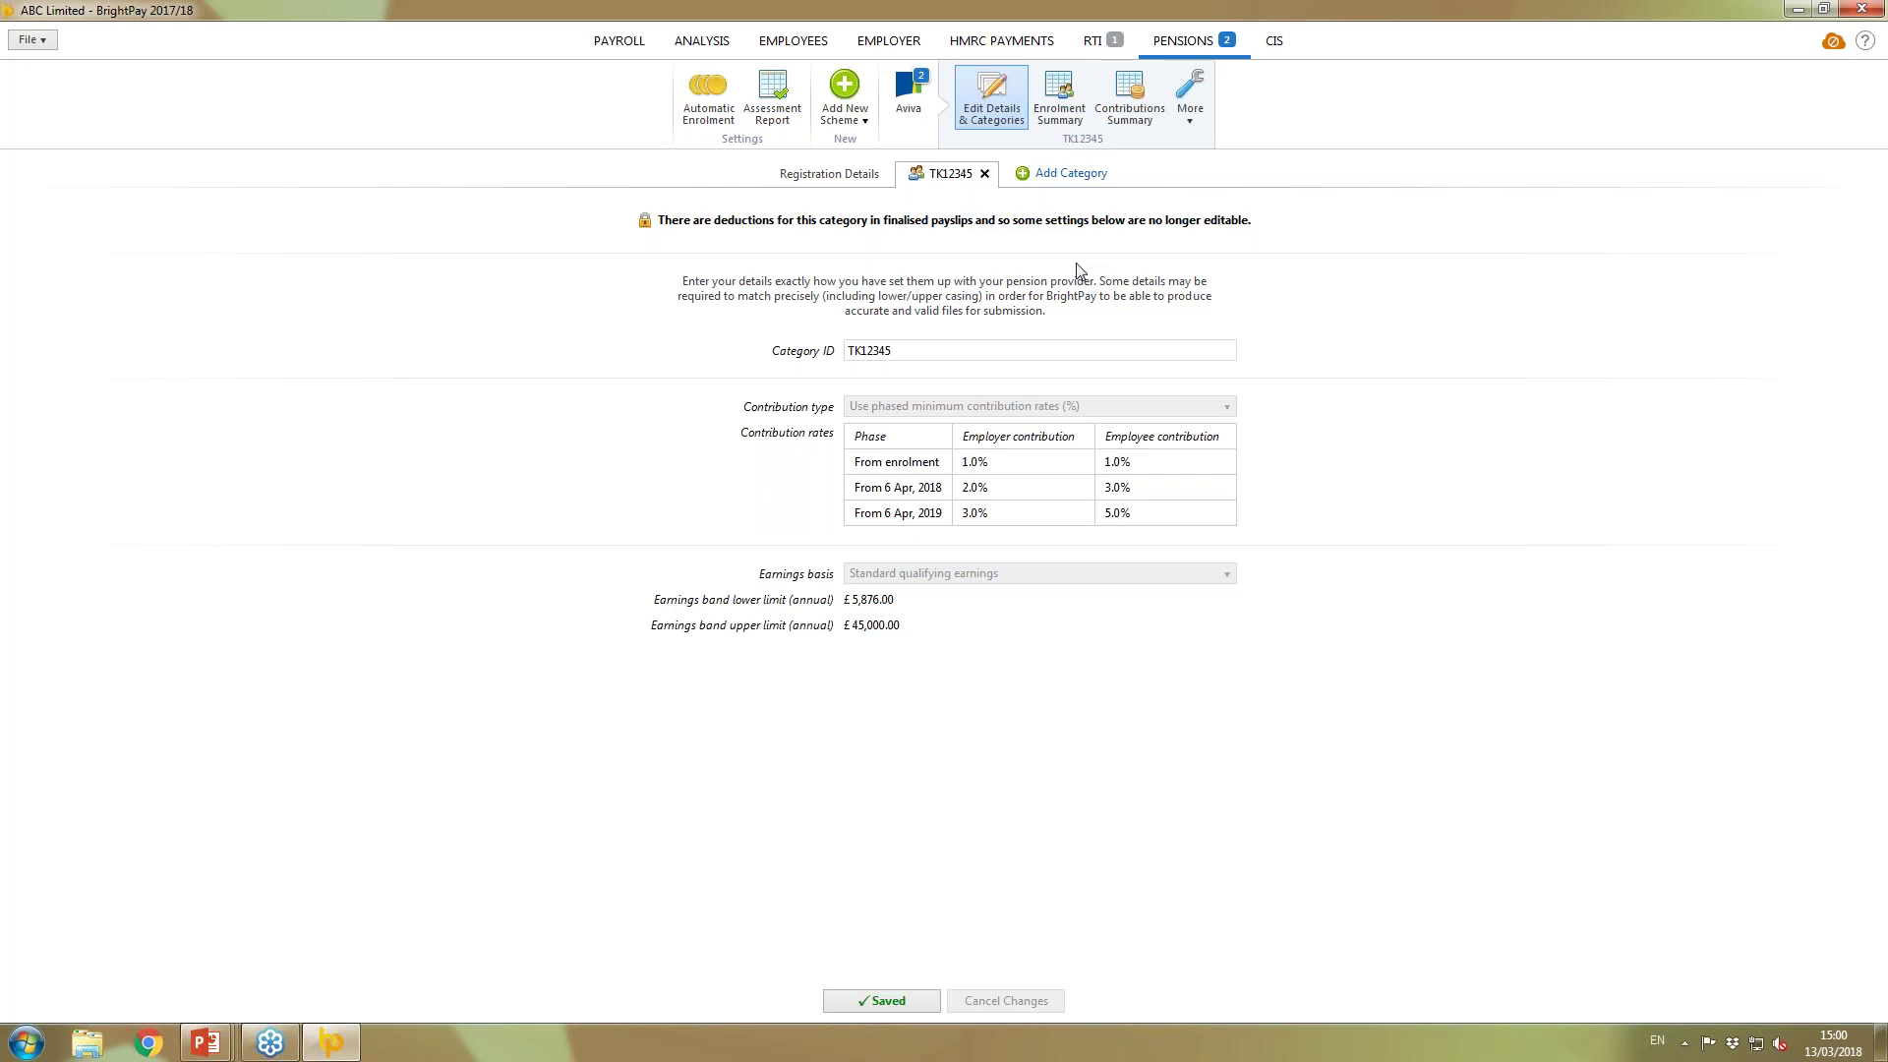
click(1063, 102)
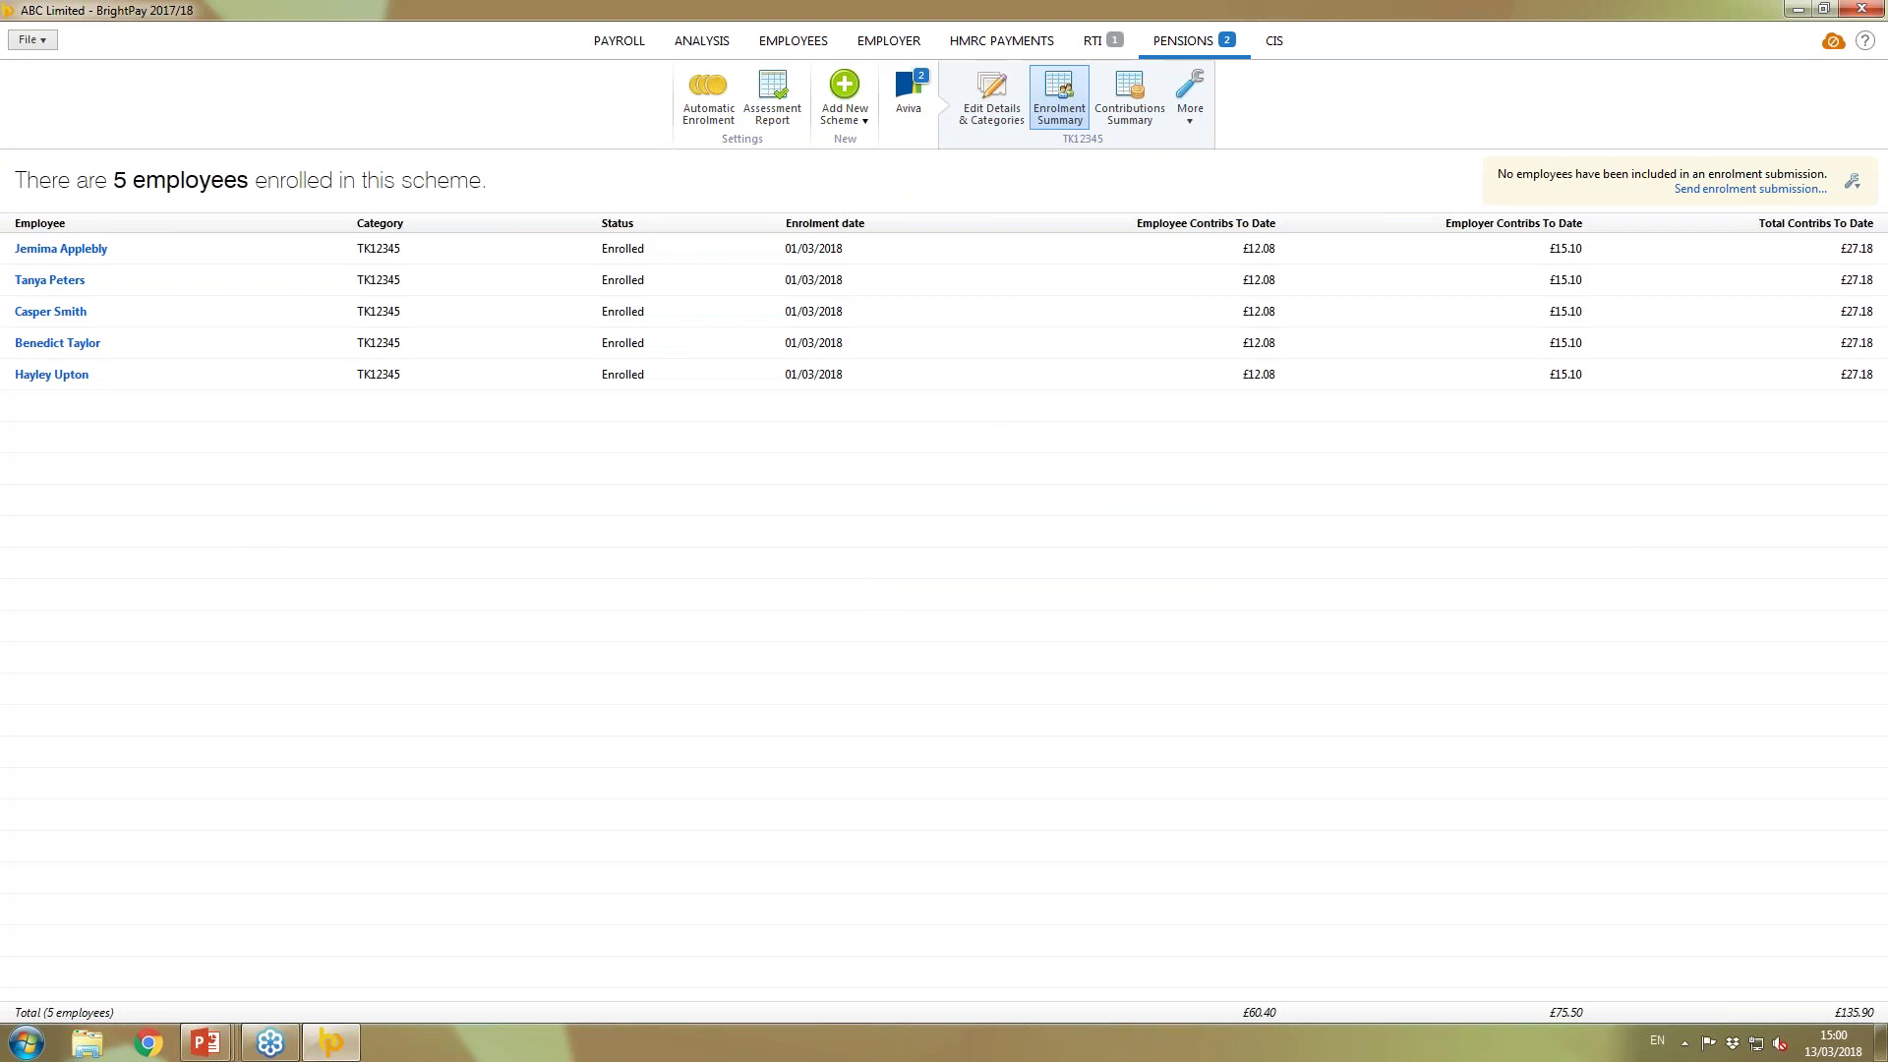
click(1714, 196)
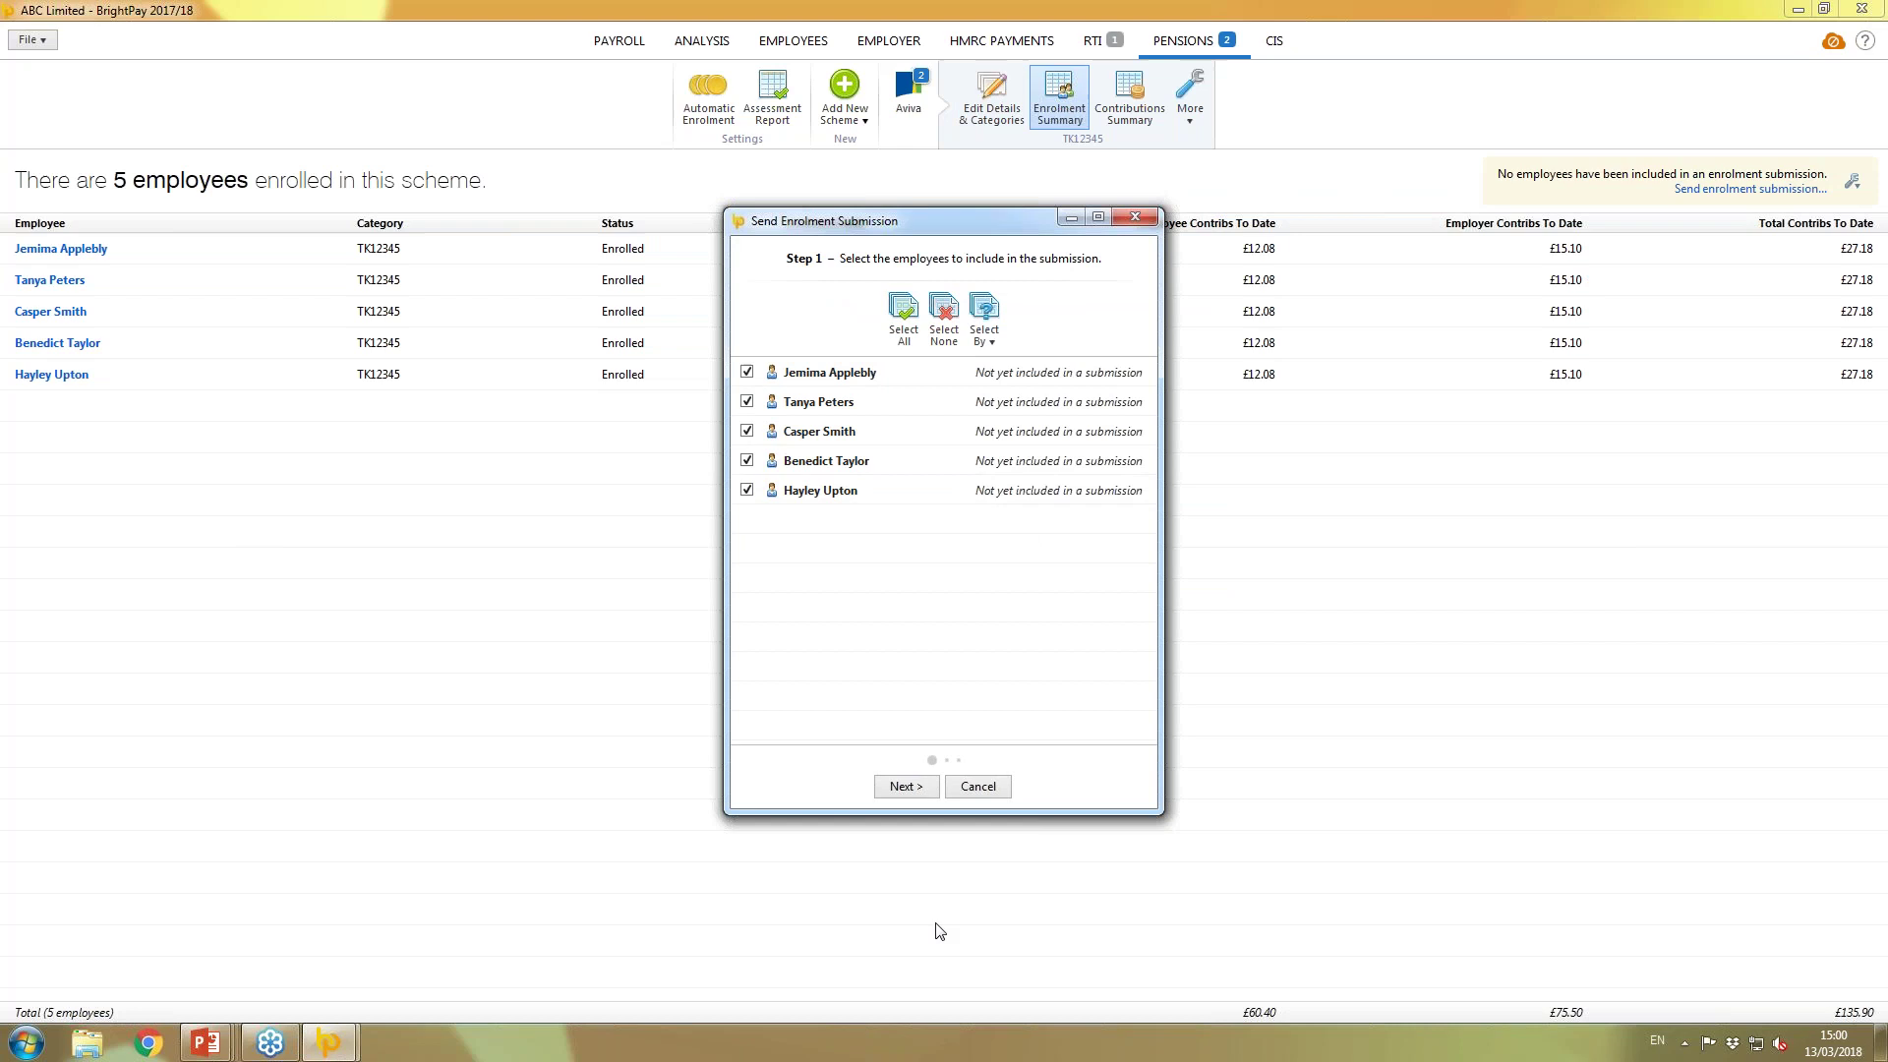
click(904, 787)
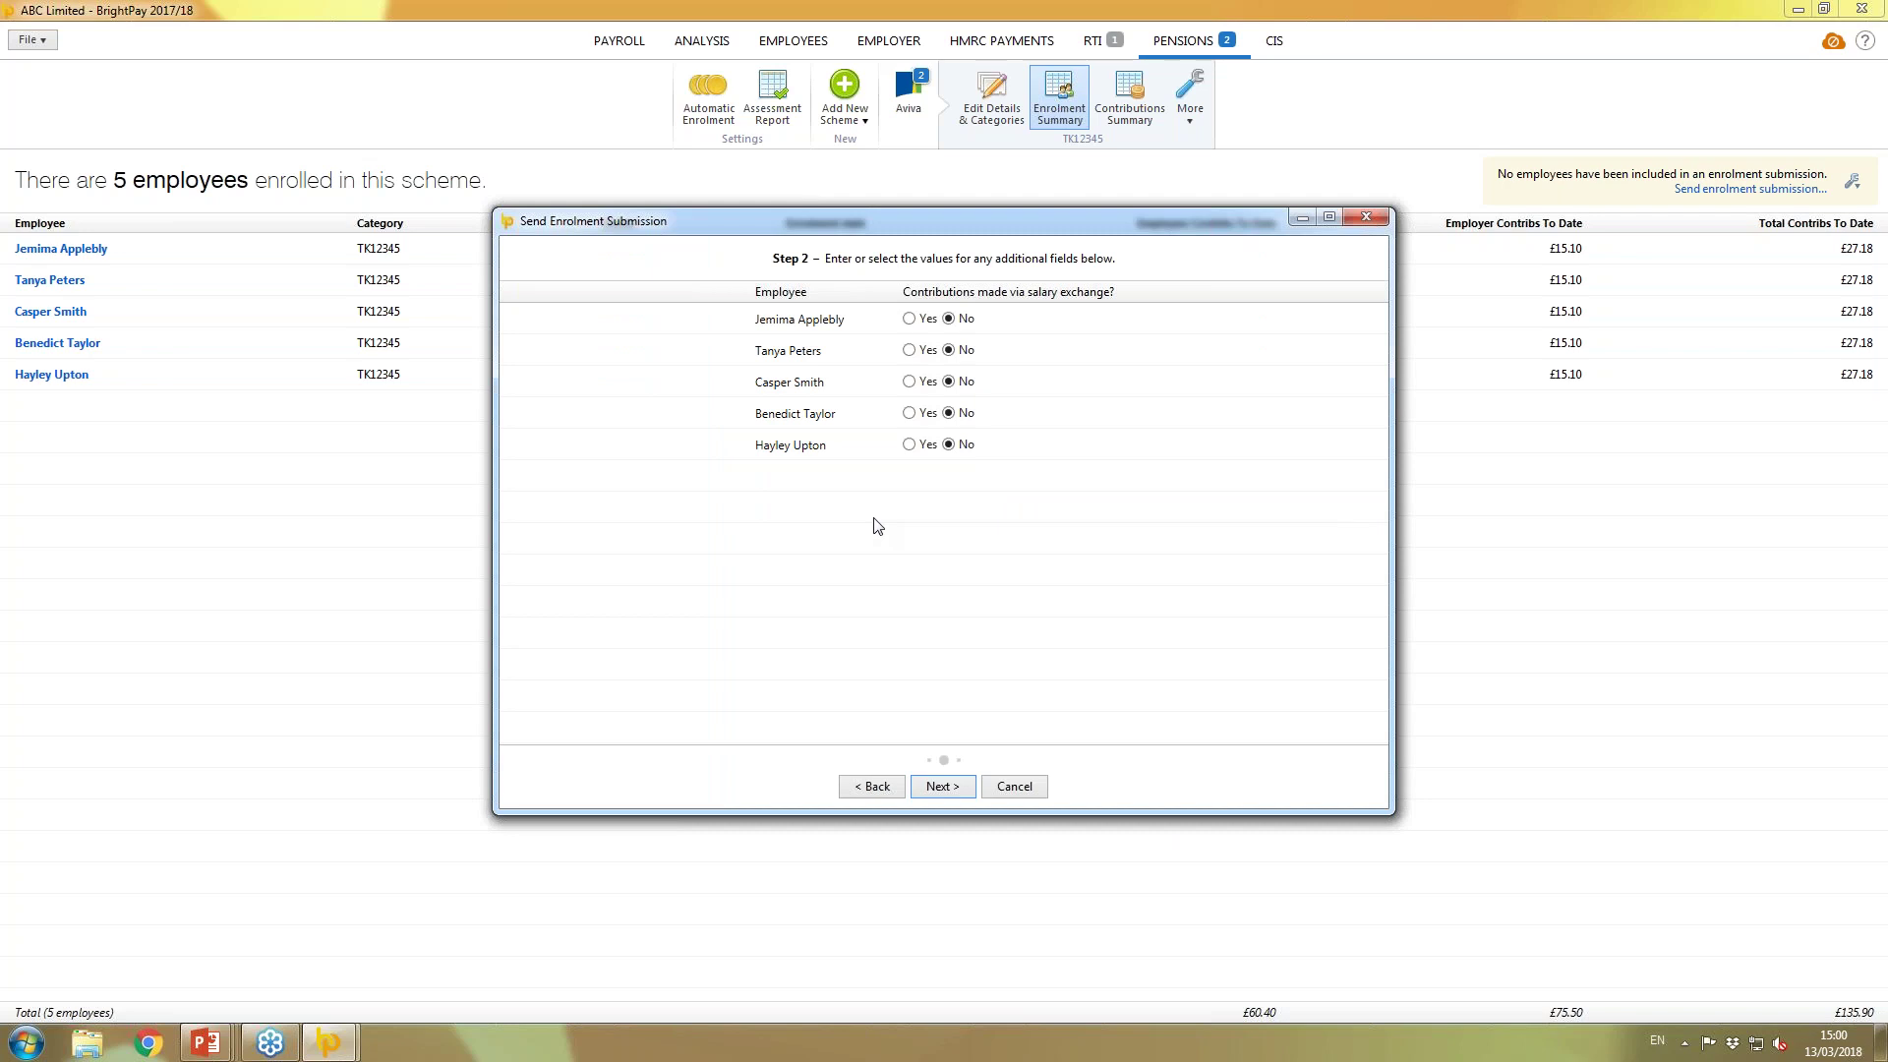
click(935, 791)
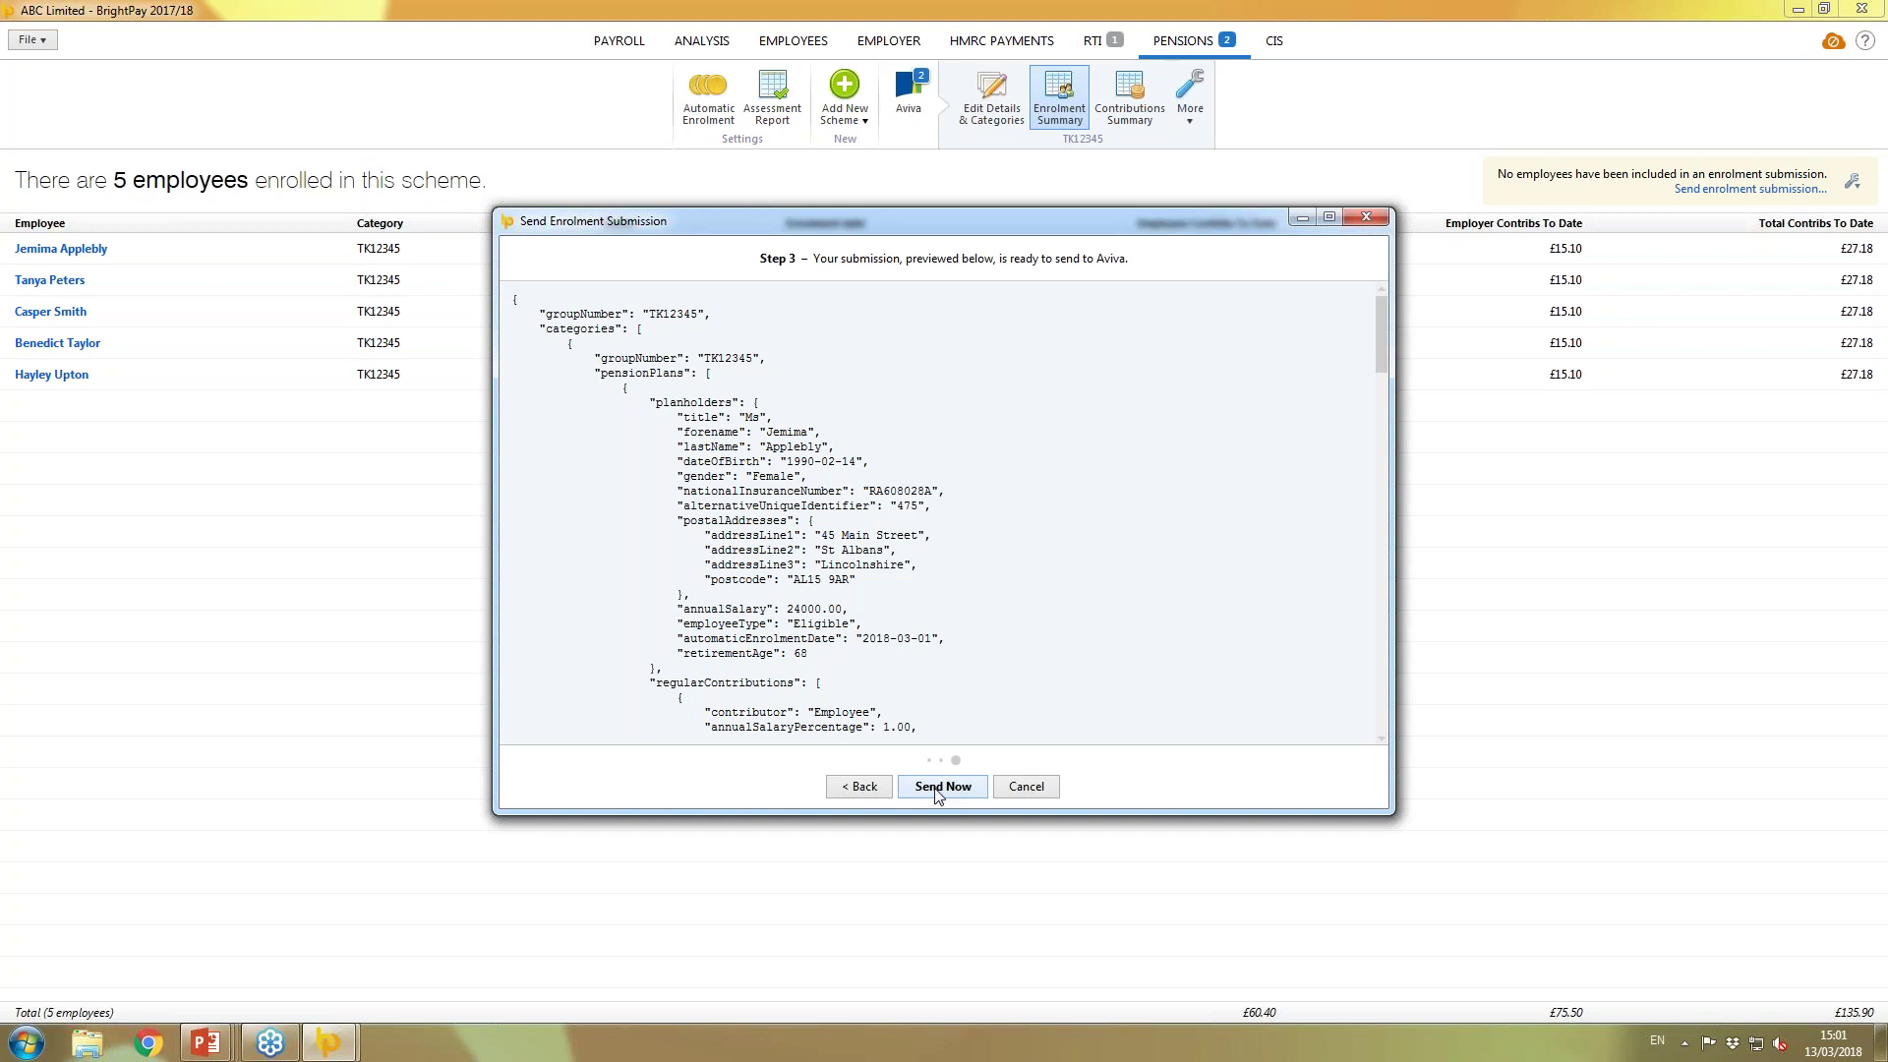
click(1026, 787)
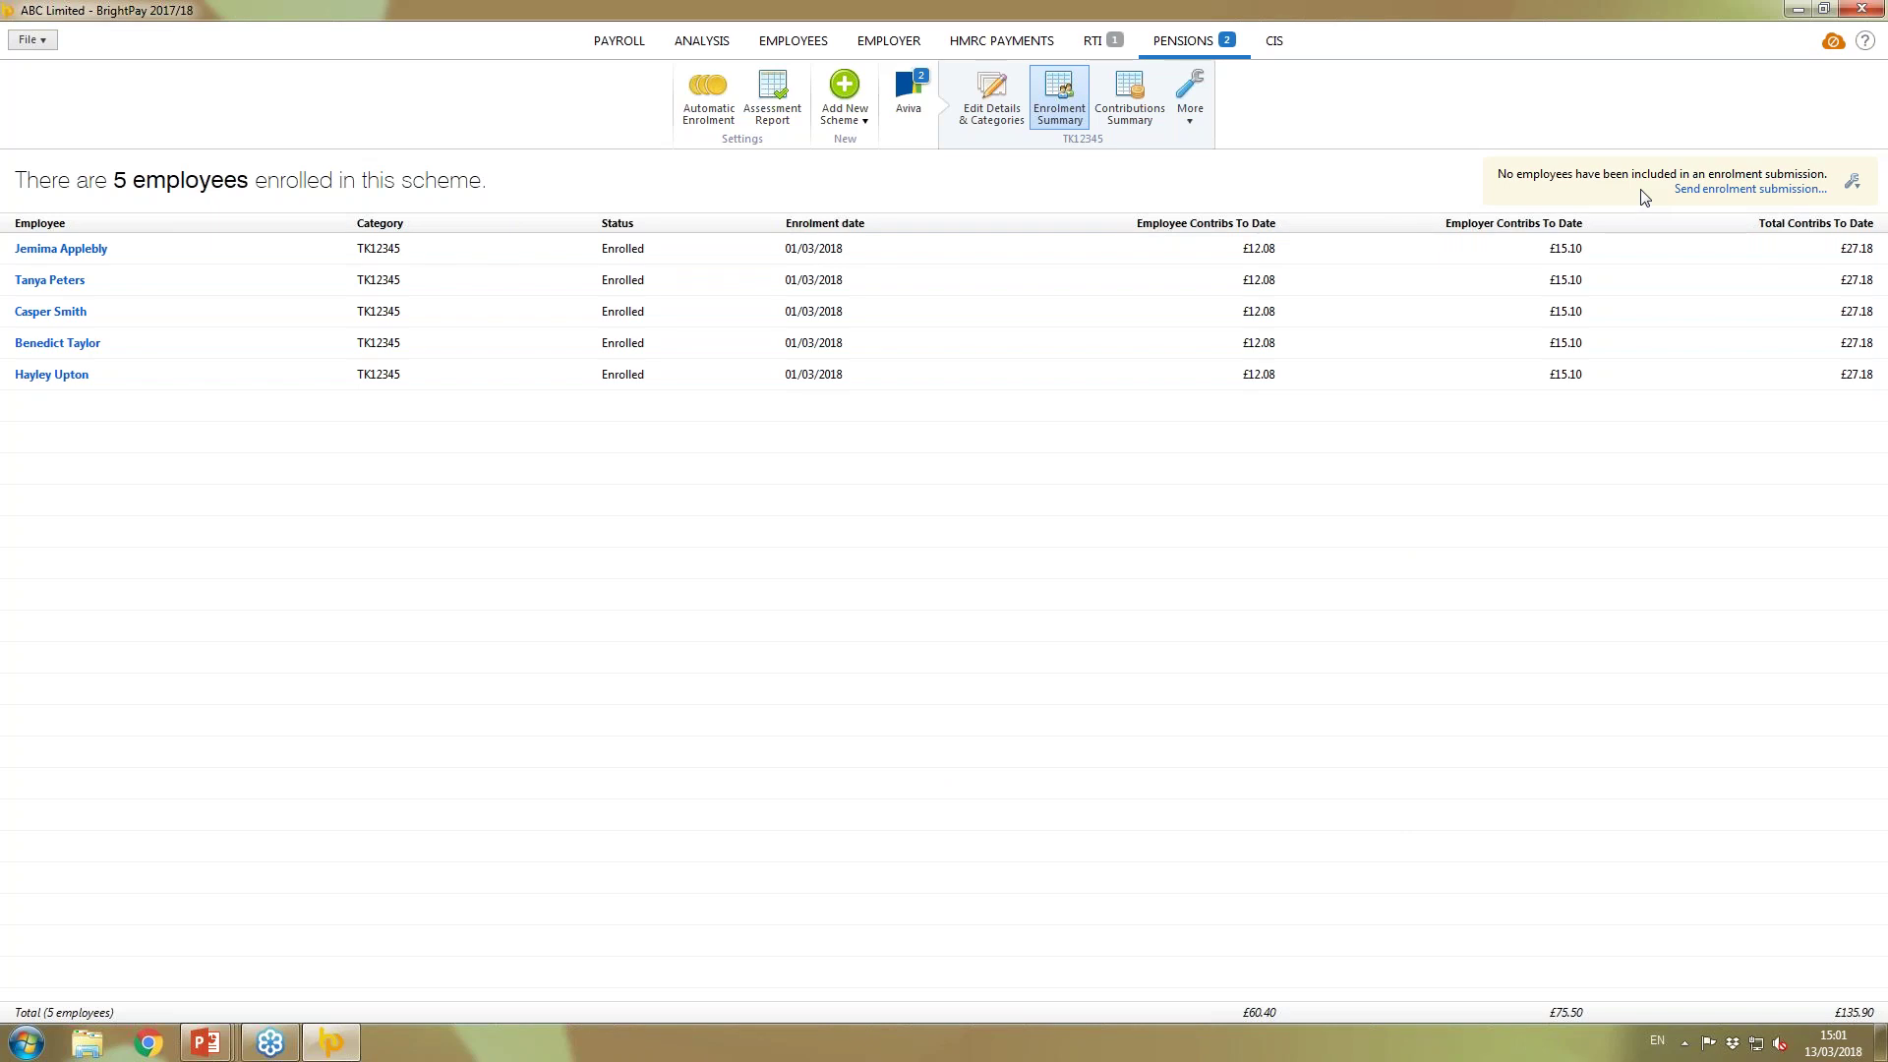
- Preview the Aviva contributions submission for Tax Month 12 with all enrolled employees, salary exchange No and reason Not applicable, and cancel without sending
click(1130, 108)
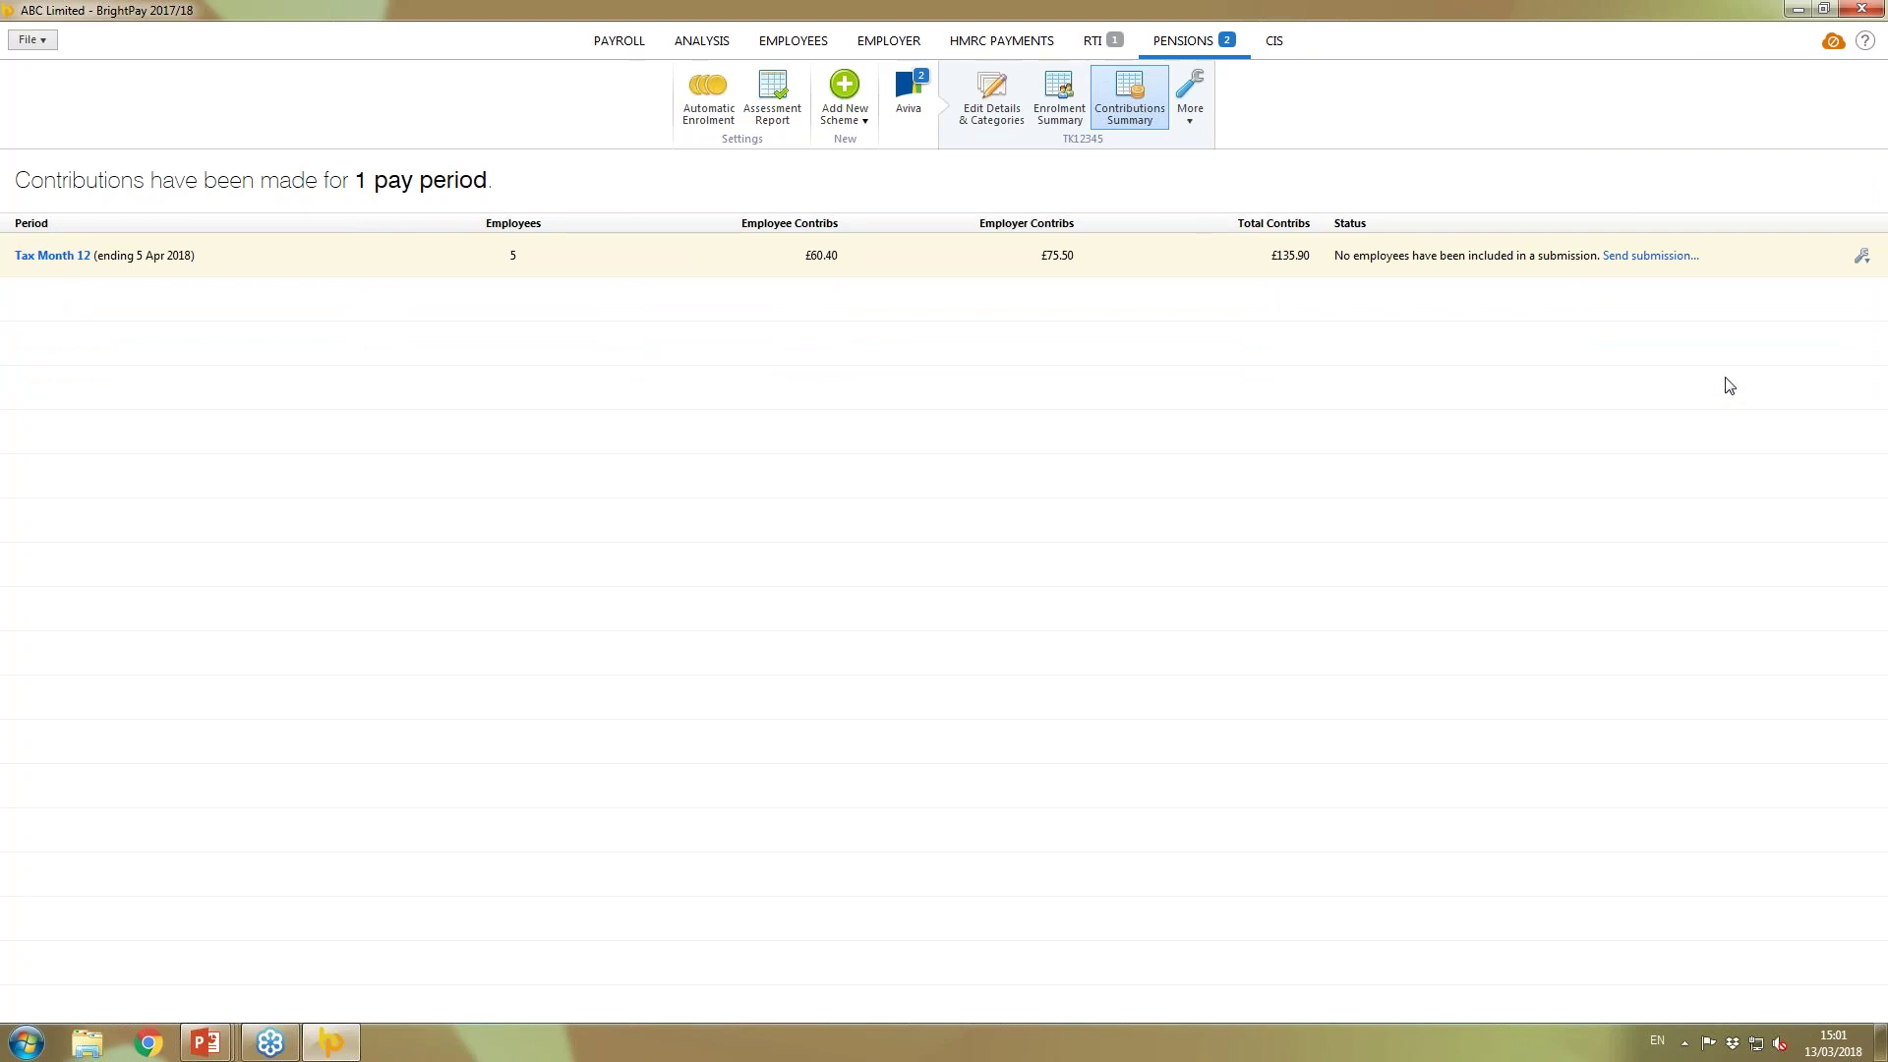
click(1647, 258)
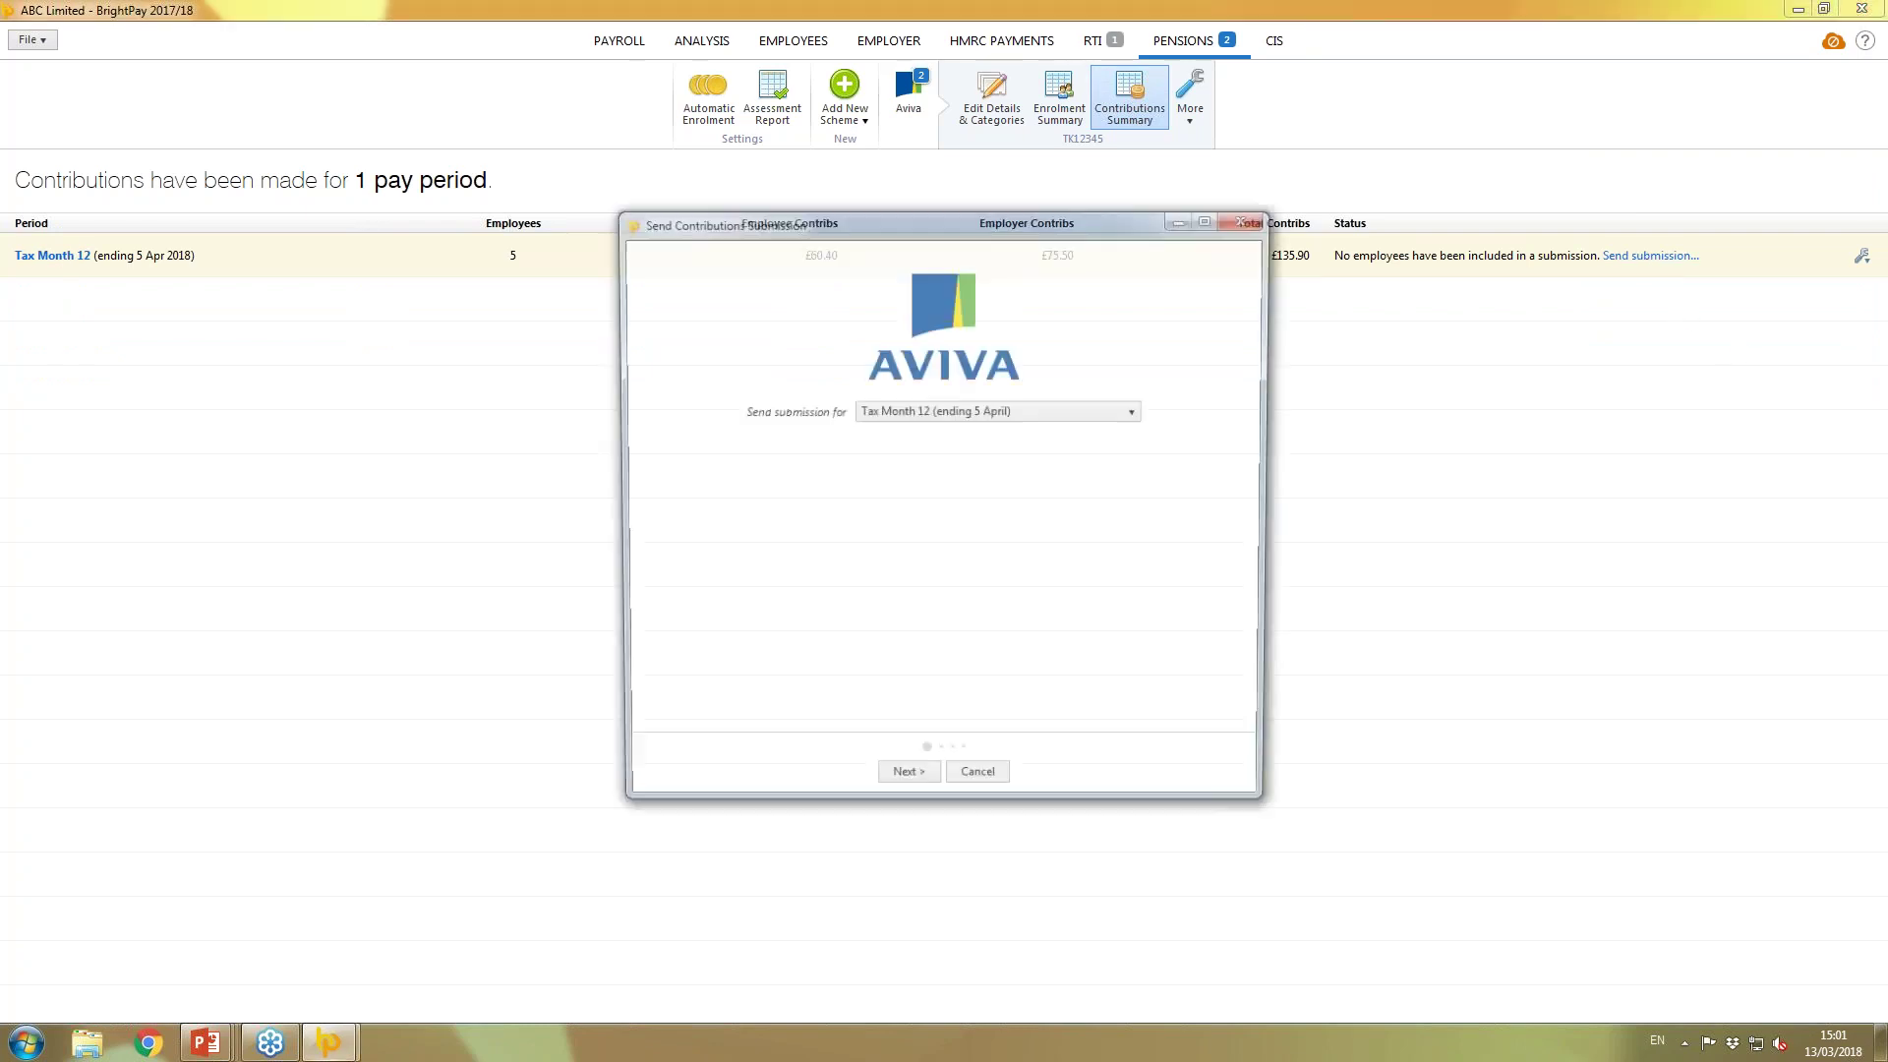
click(1138, 412)
click(948, 434)
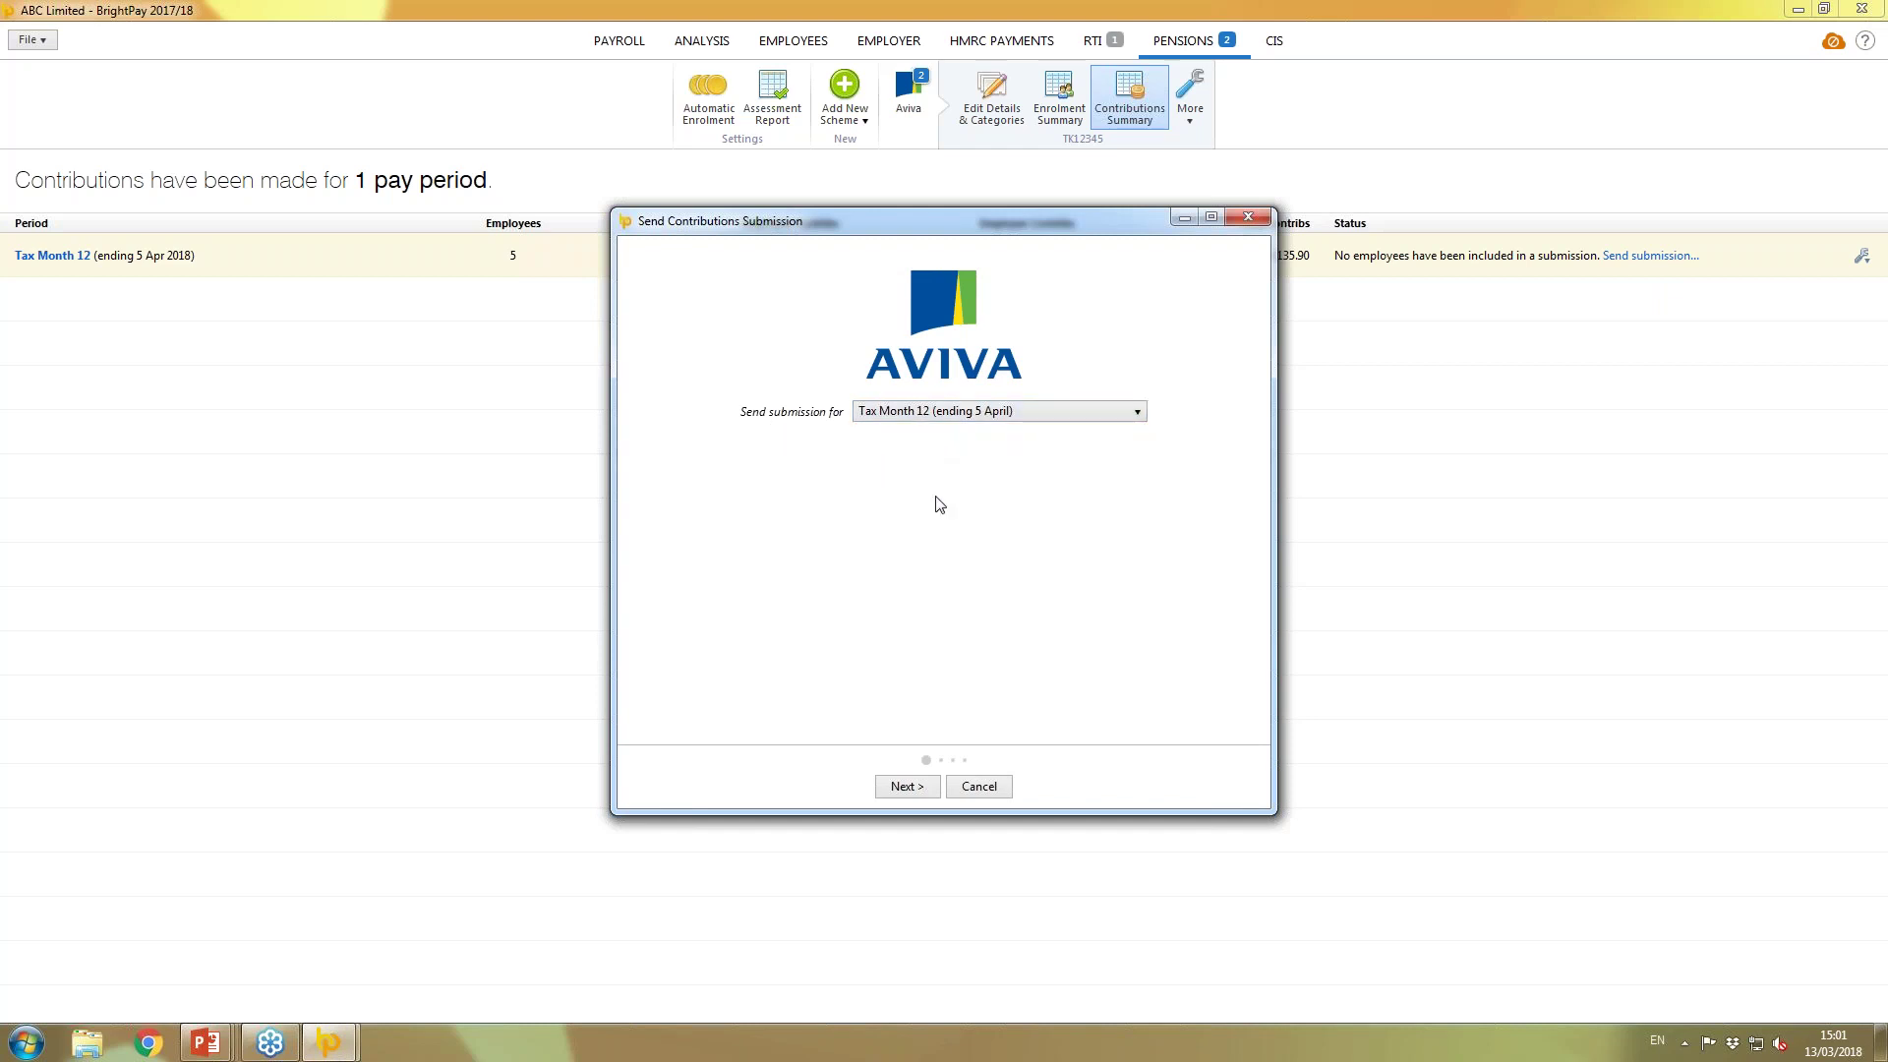
click(906, 786)
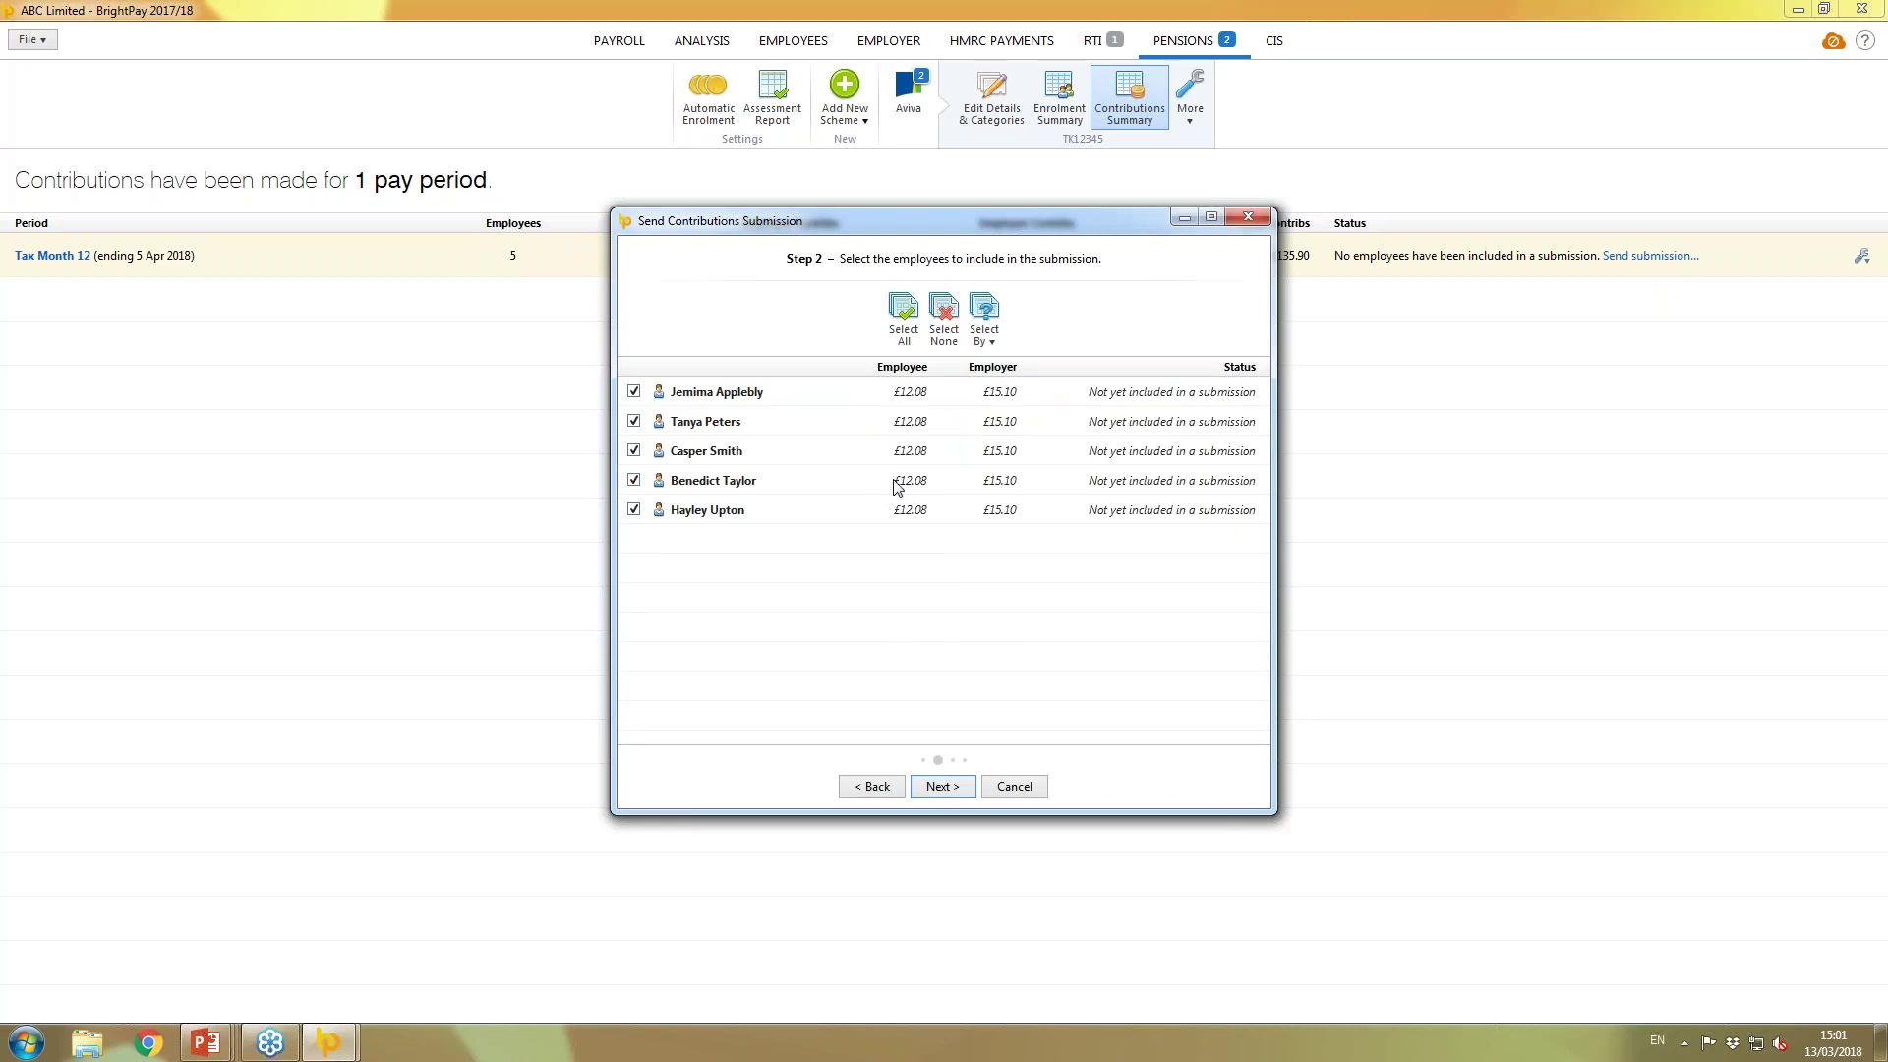
click(950, 793)
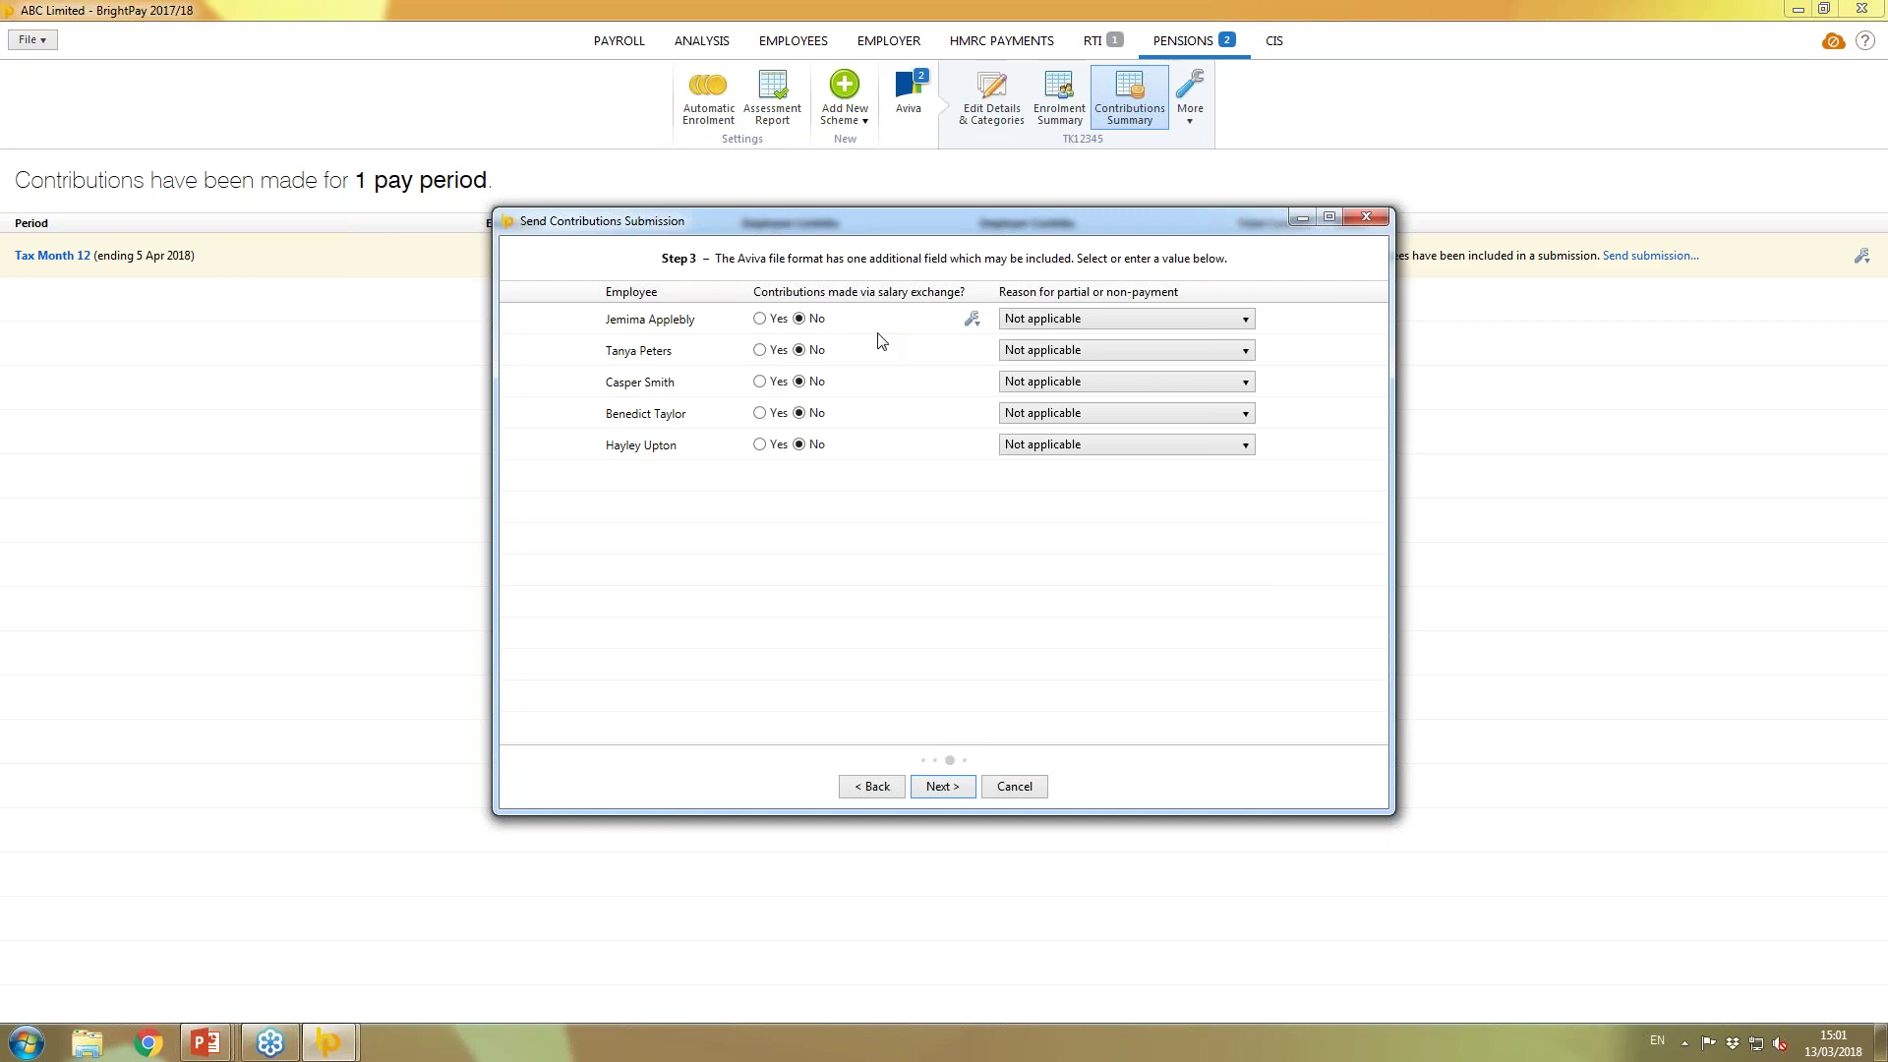
click(1205, 323)
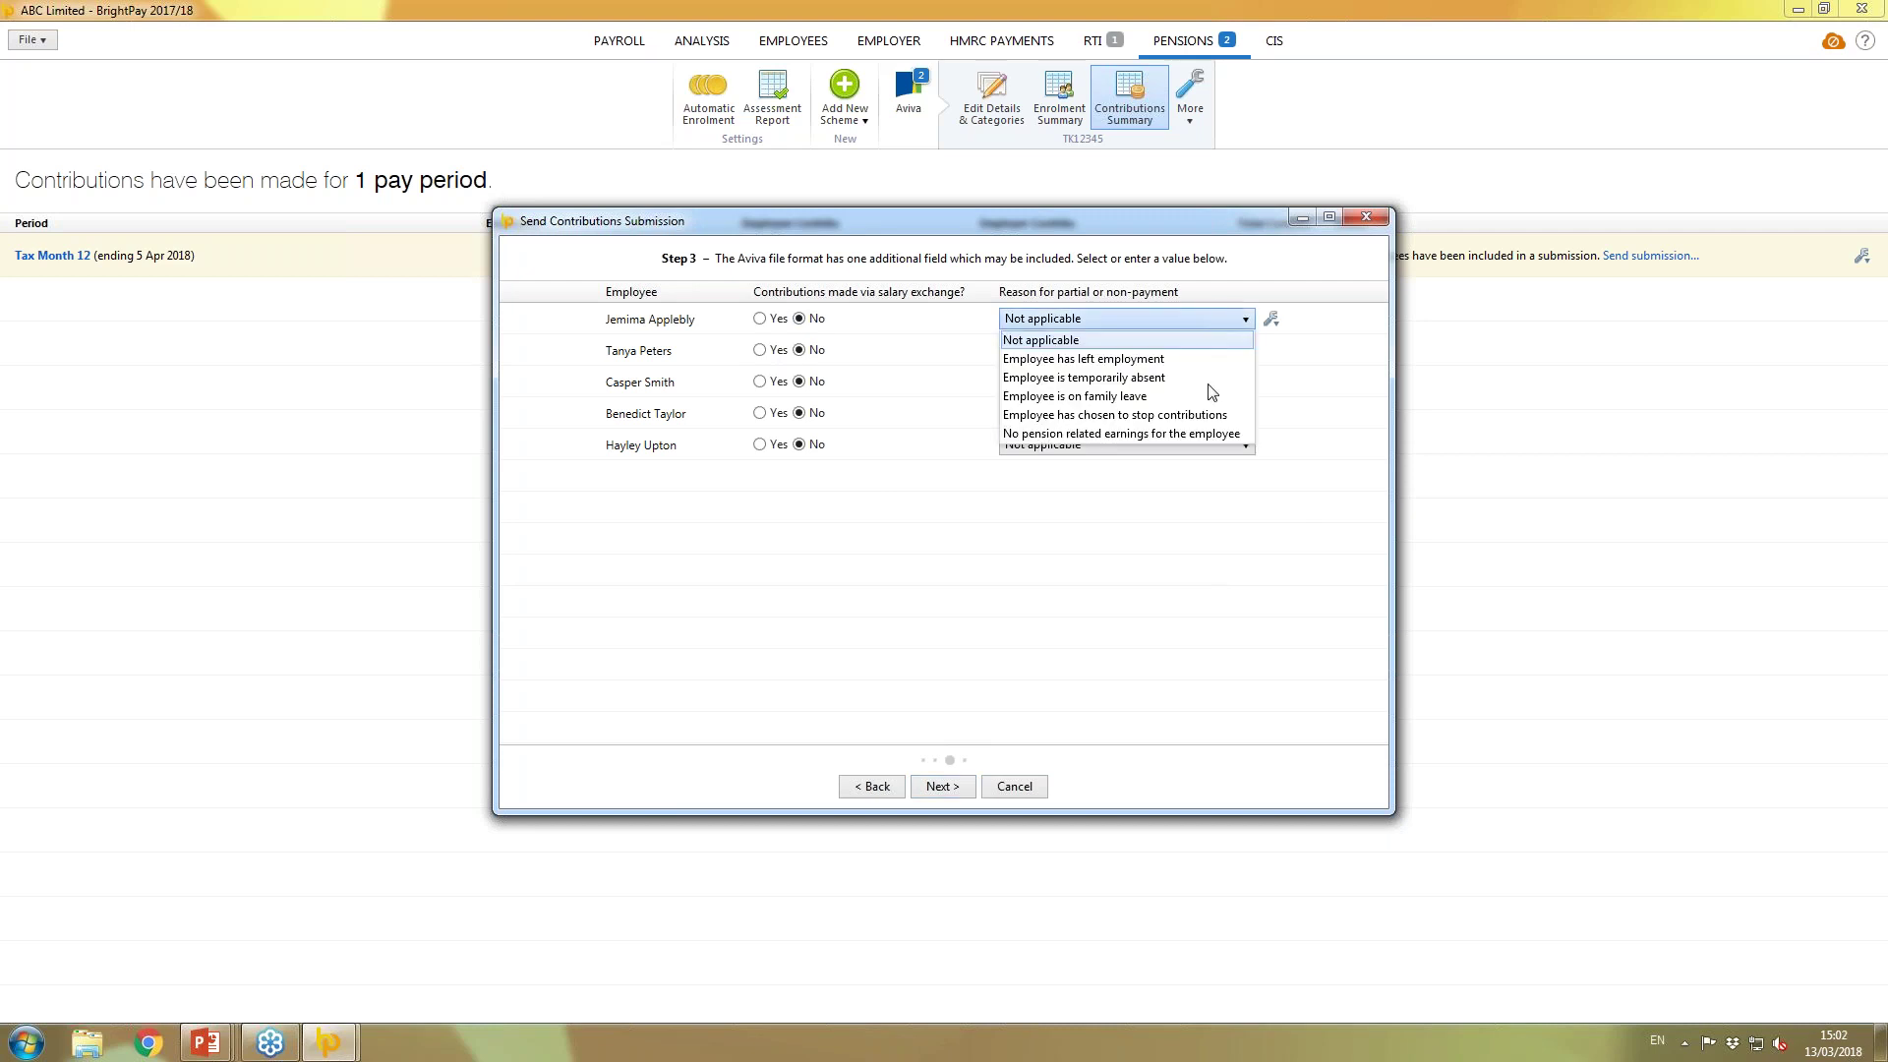
click(1208, 344)
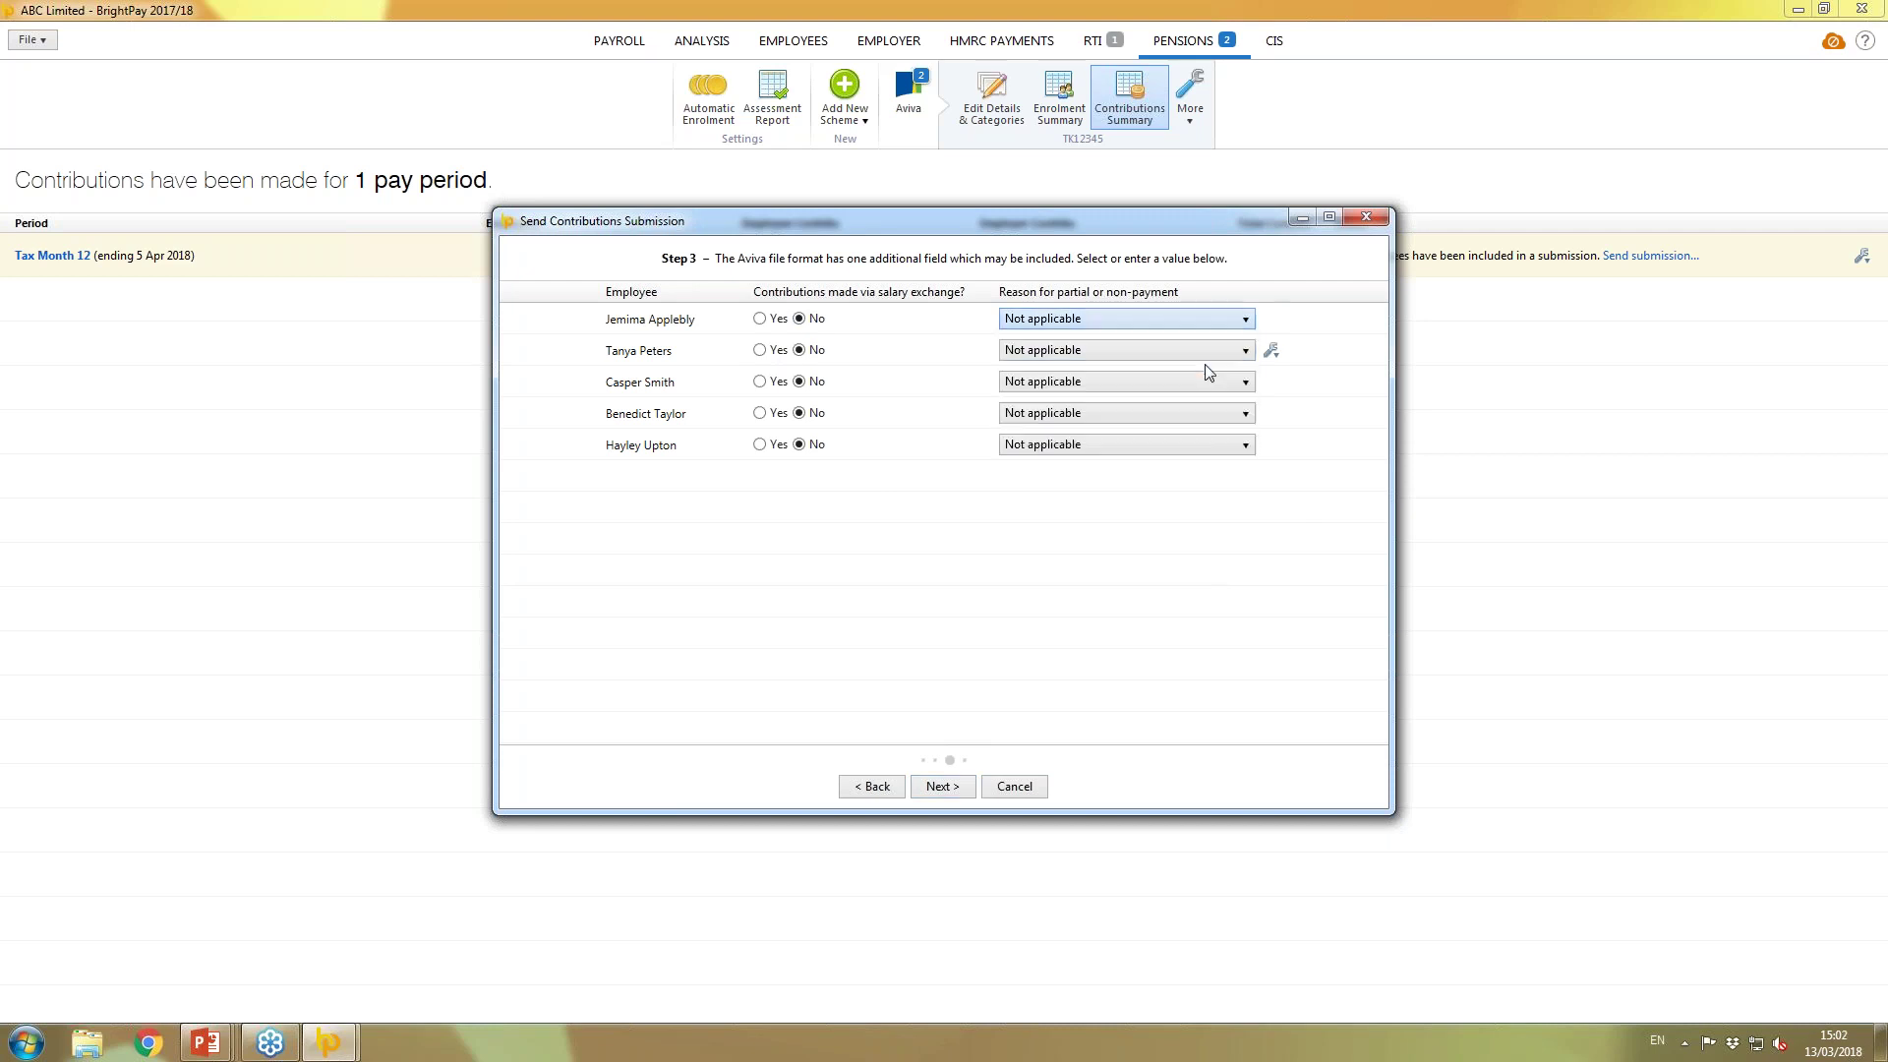
click(940, 786)
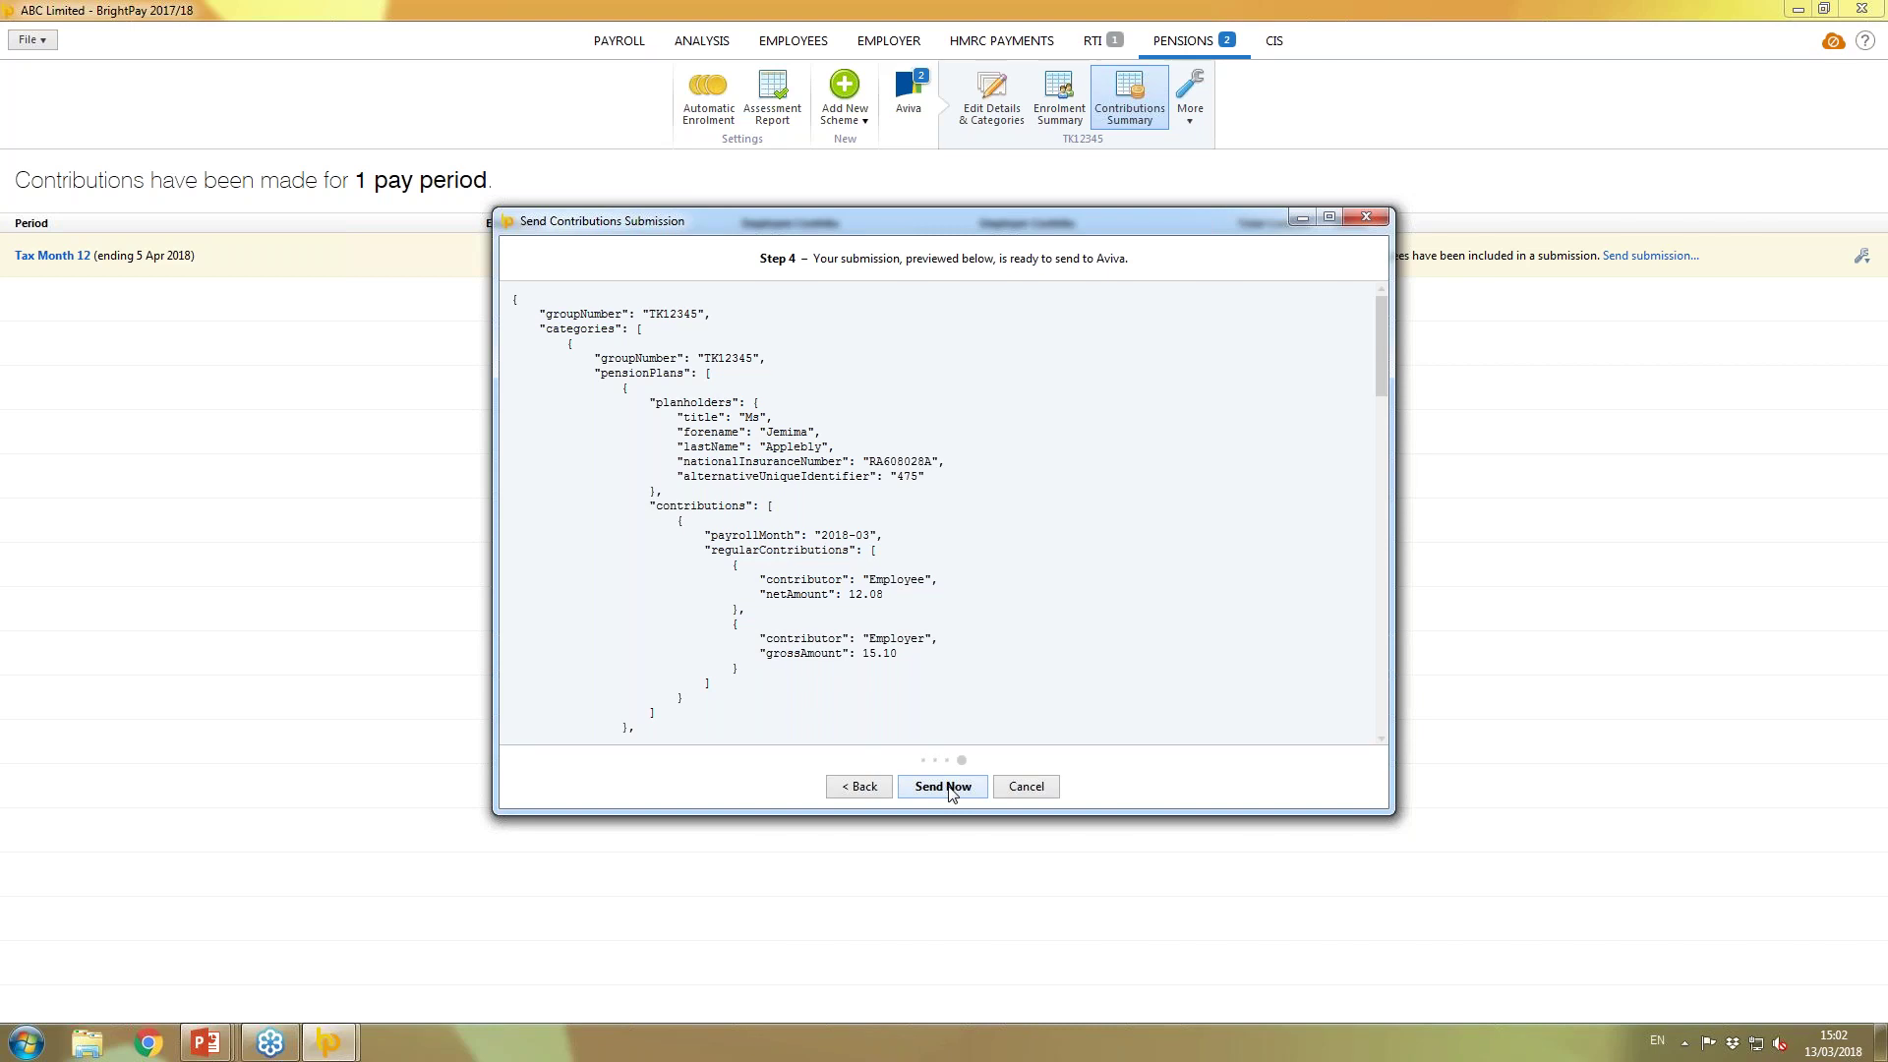
click(1043, 794)
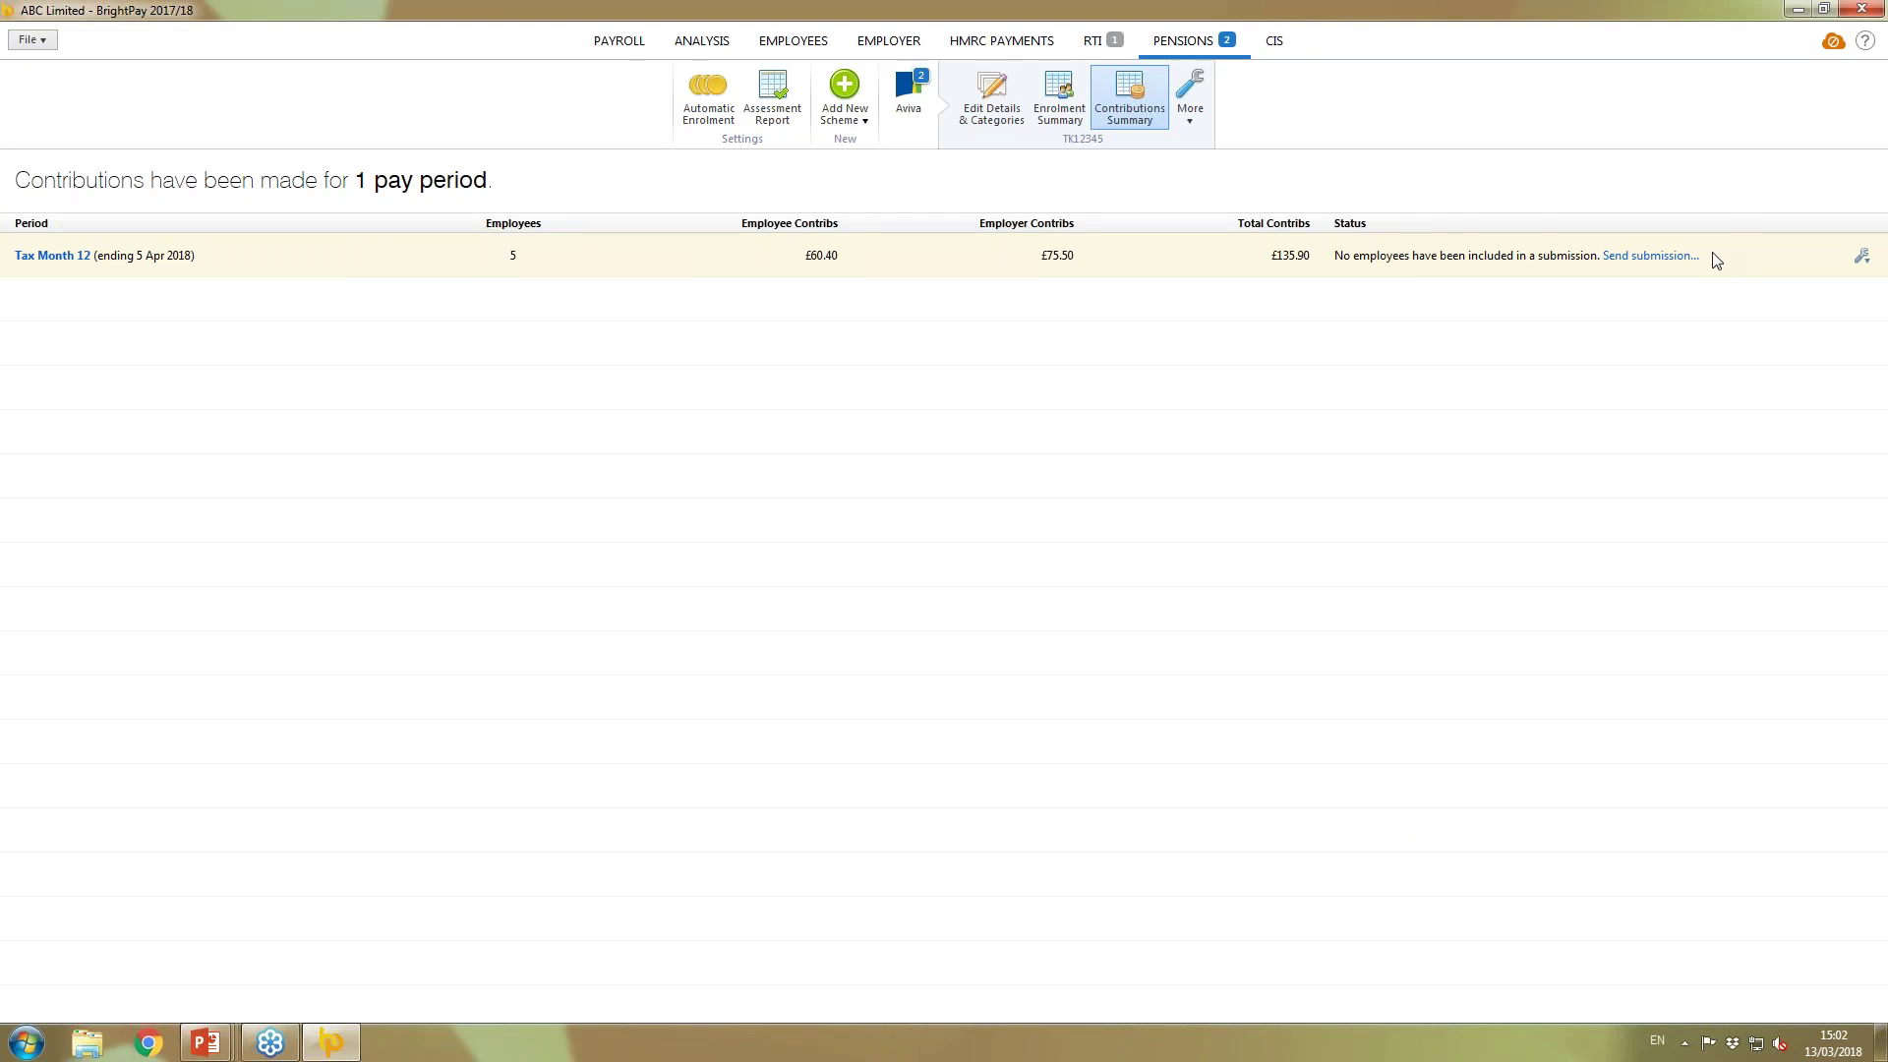
- Check the first employee's finalised March payslip, and open the automatic enrolment settings in the pensions area
click(618, 42)
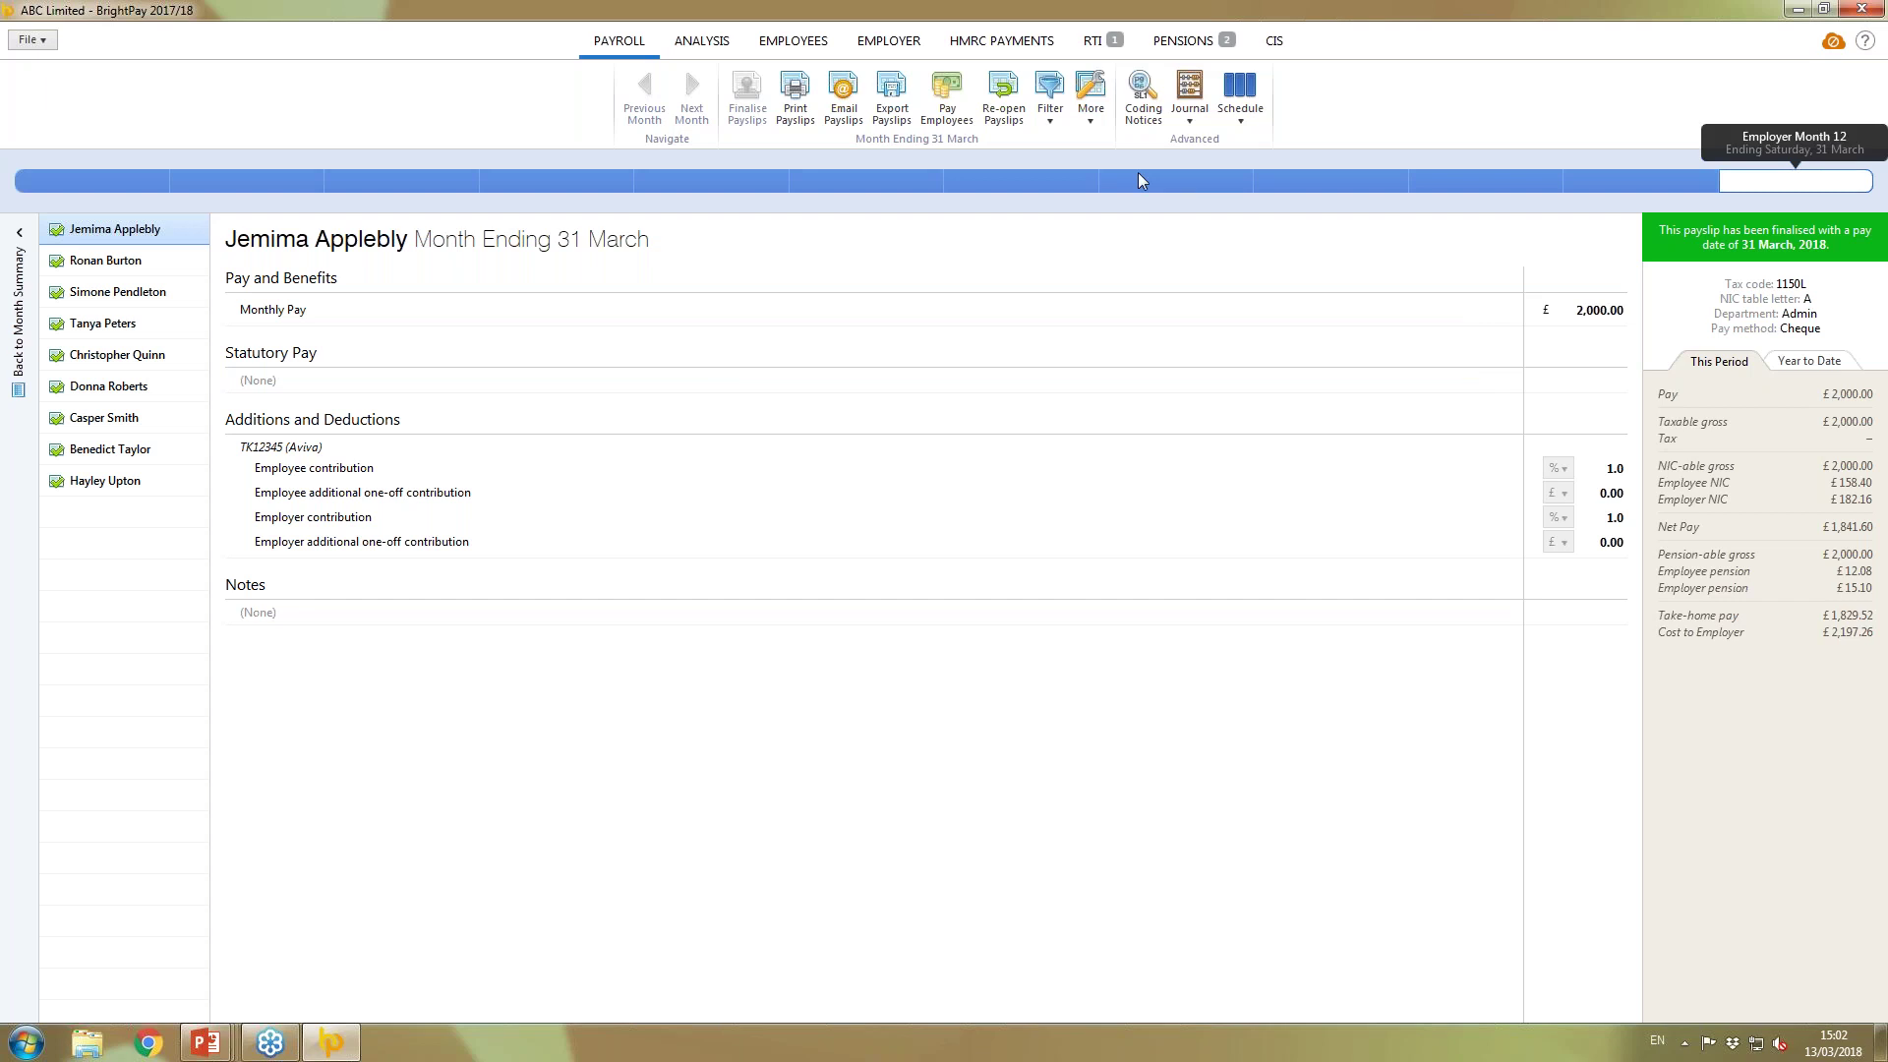
click(1183, 47)
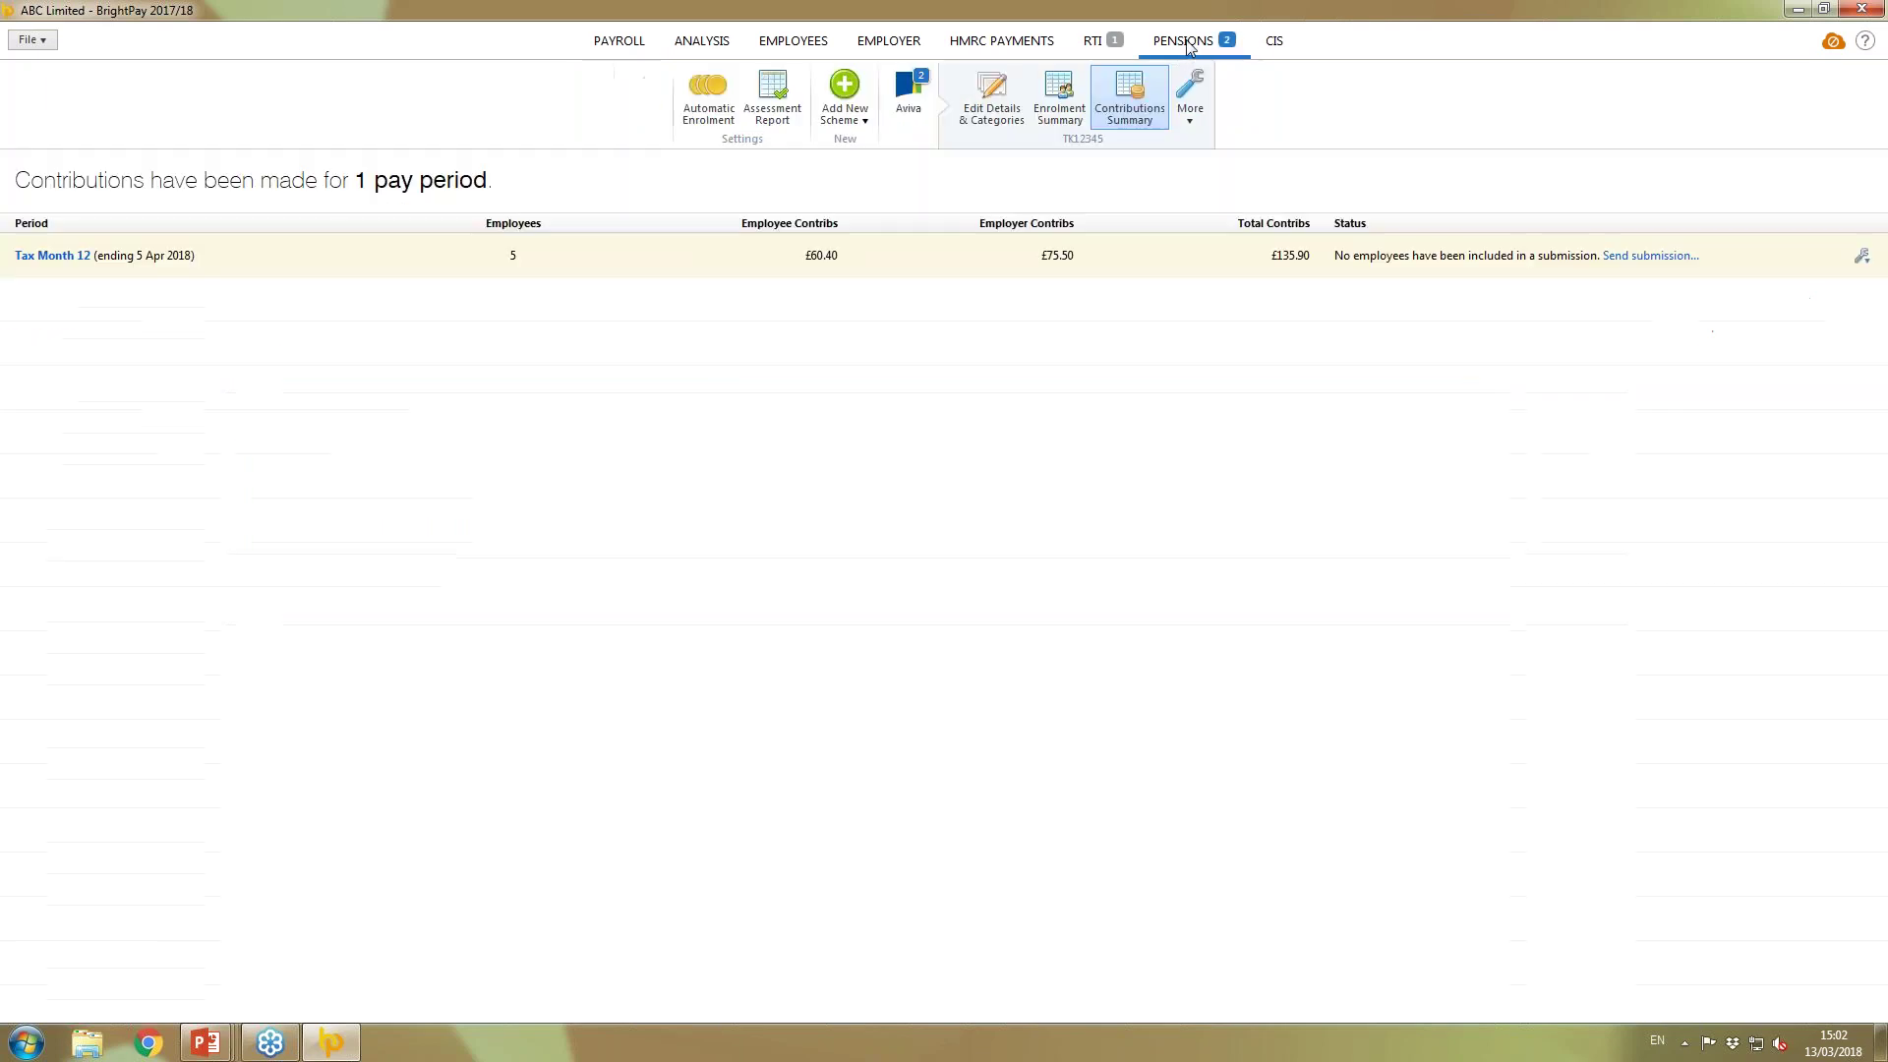
click(695, 117)
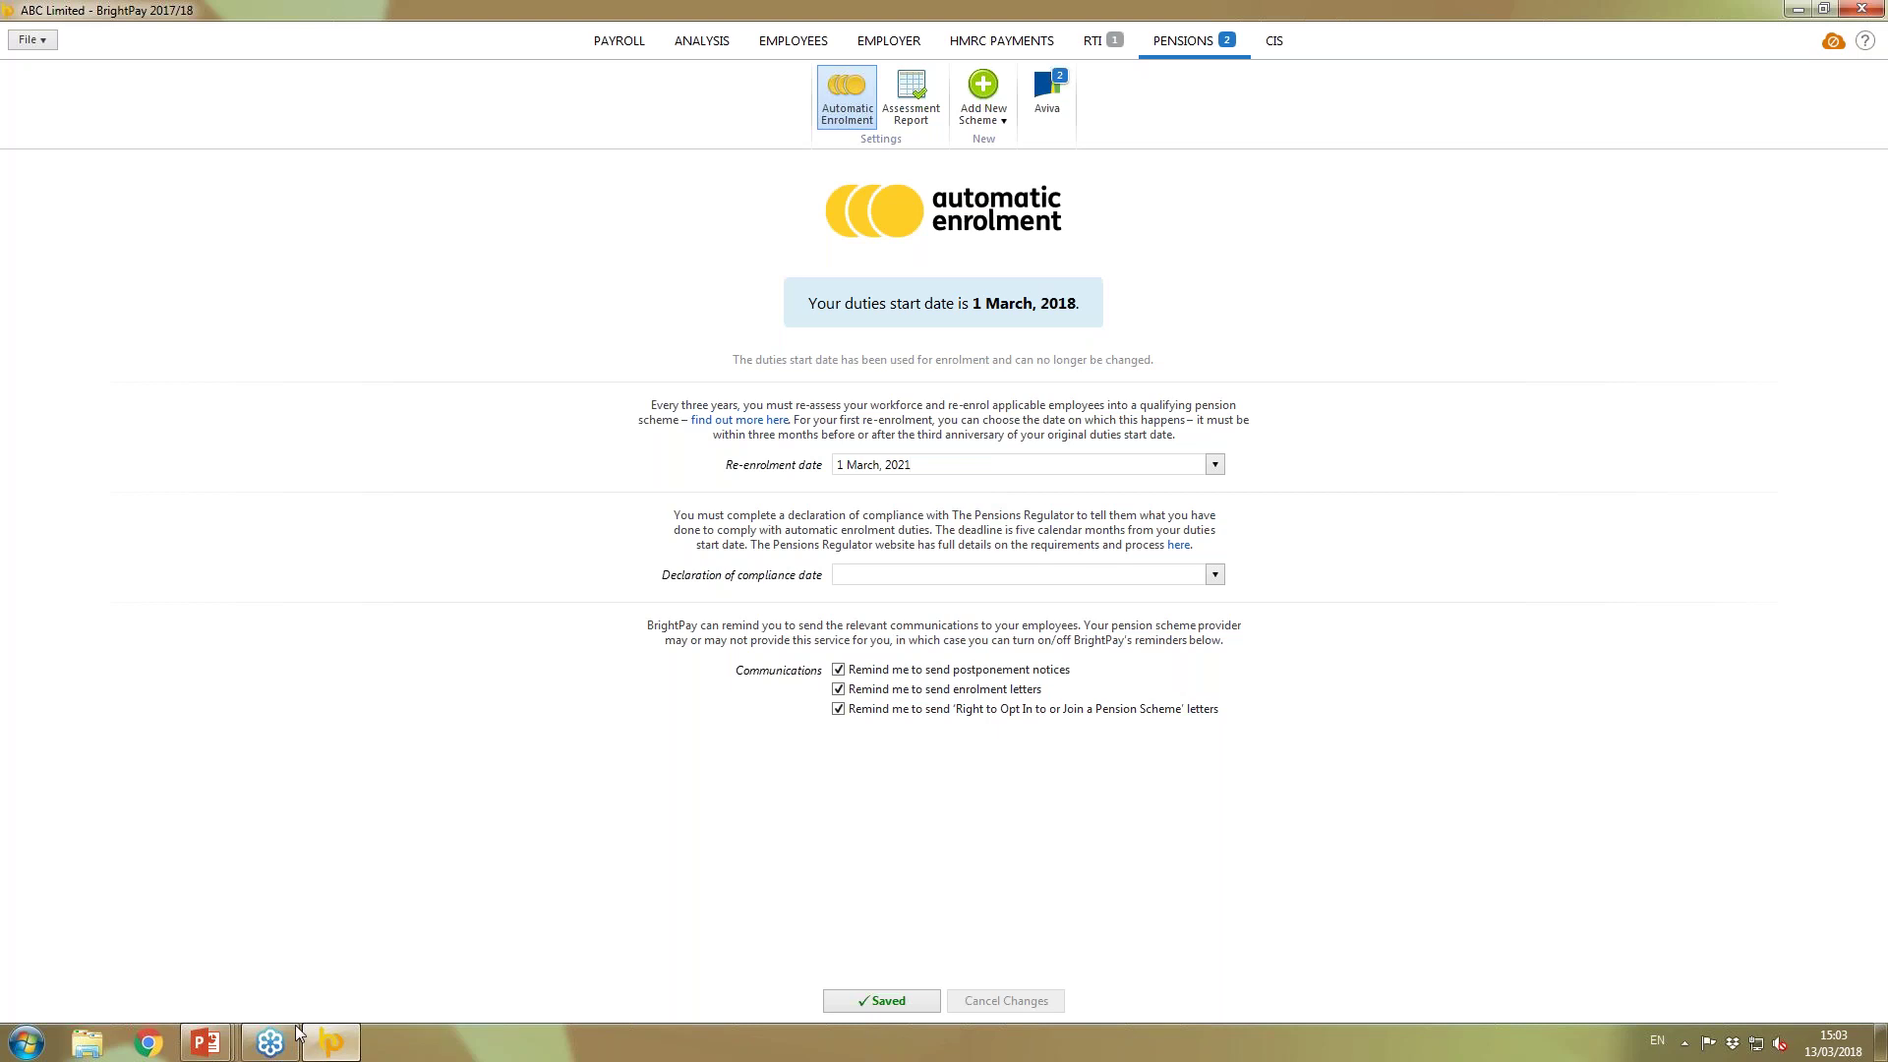
- Switch to the running PowerPoint slide show and advance past the title slide on how BrightPay handles phasing
click(206, 1042)
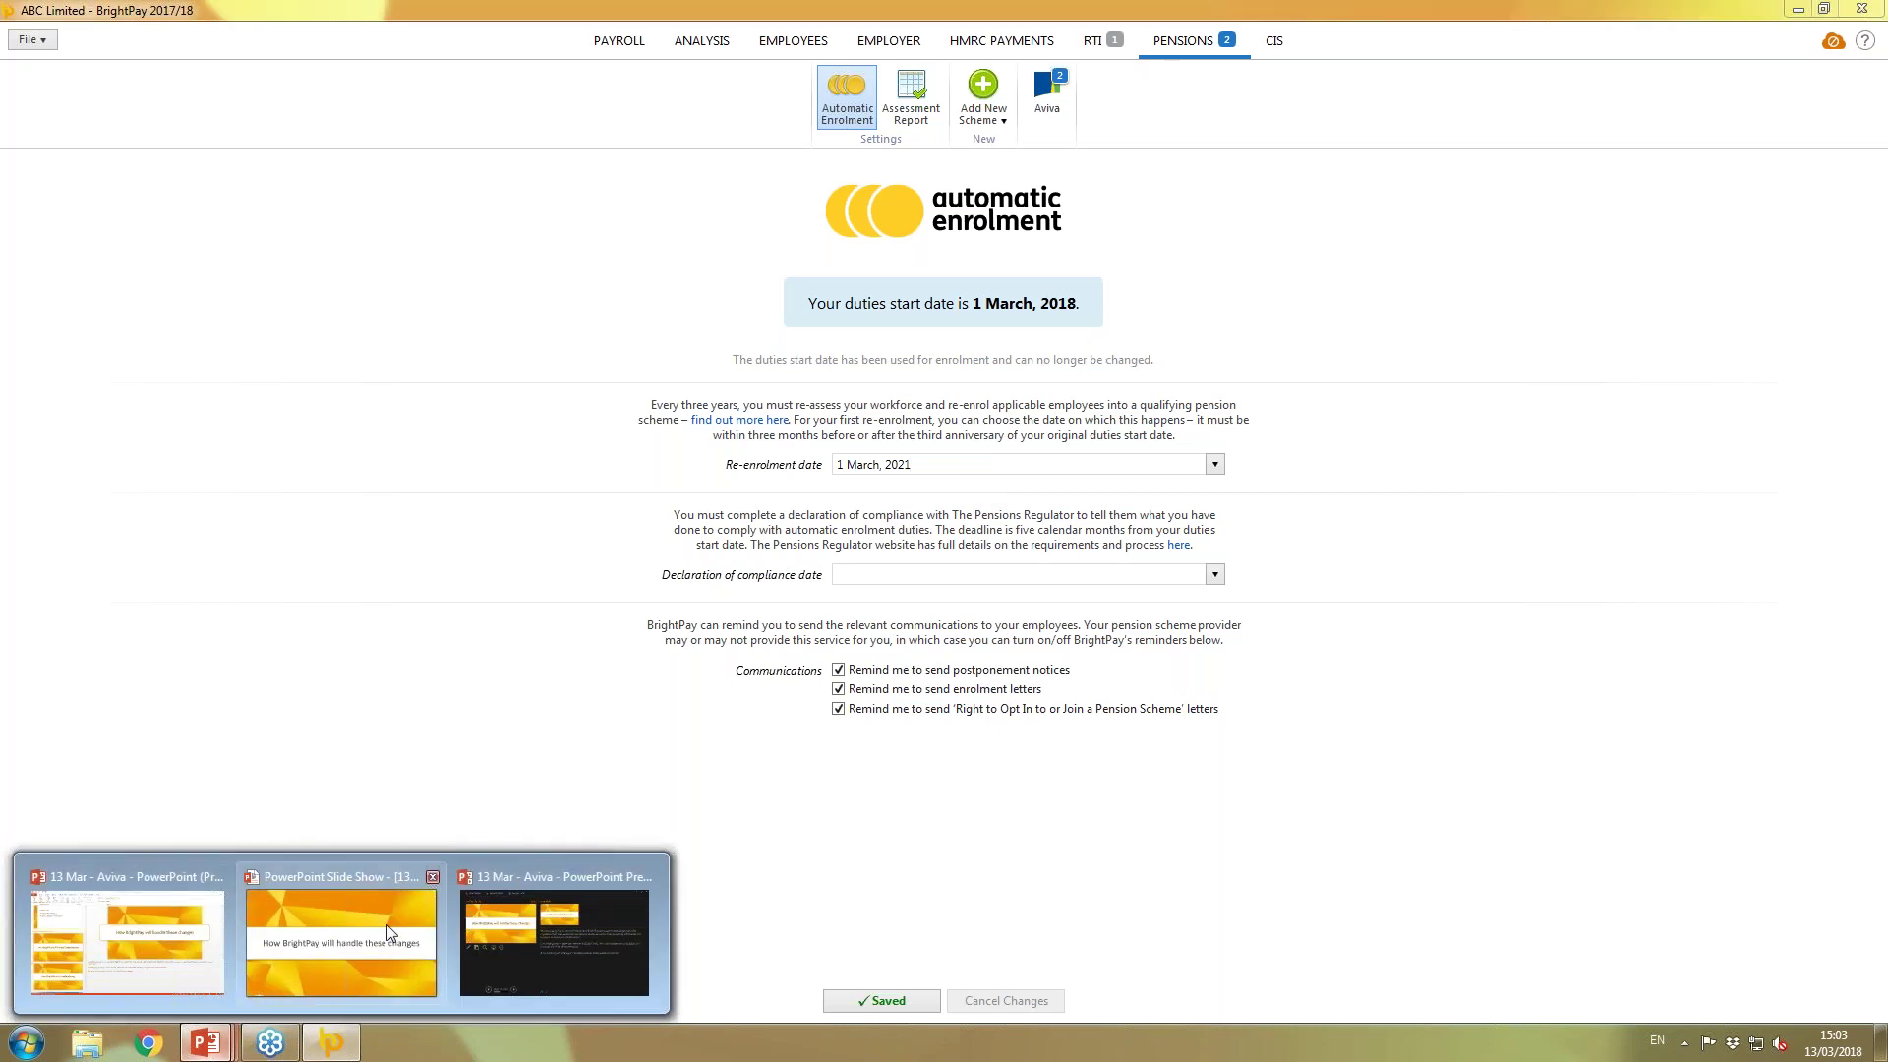
click(386, 924)
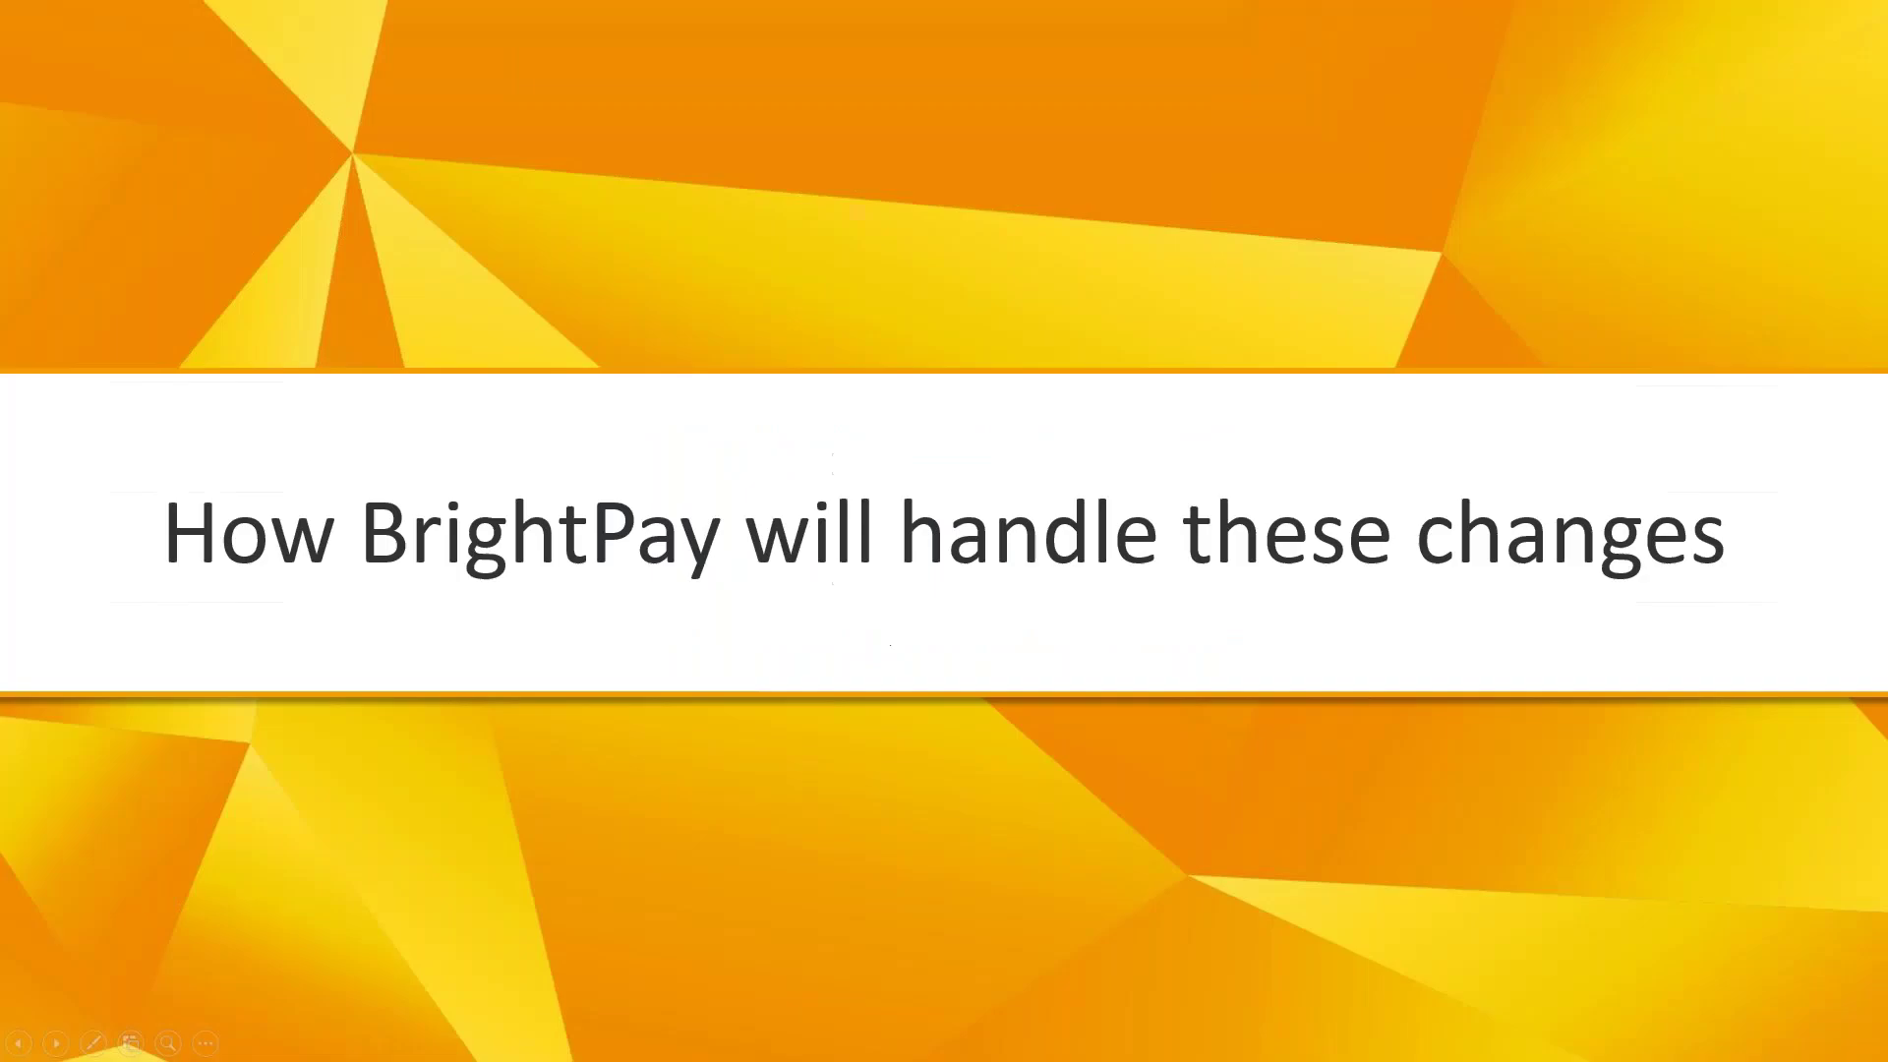
click(445, 857)
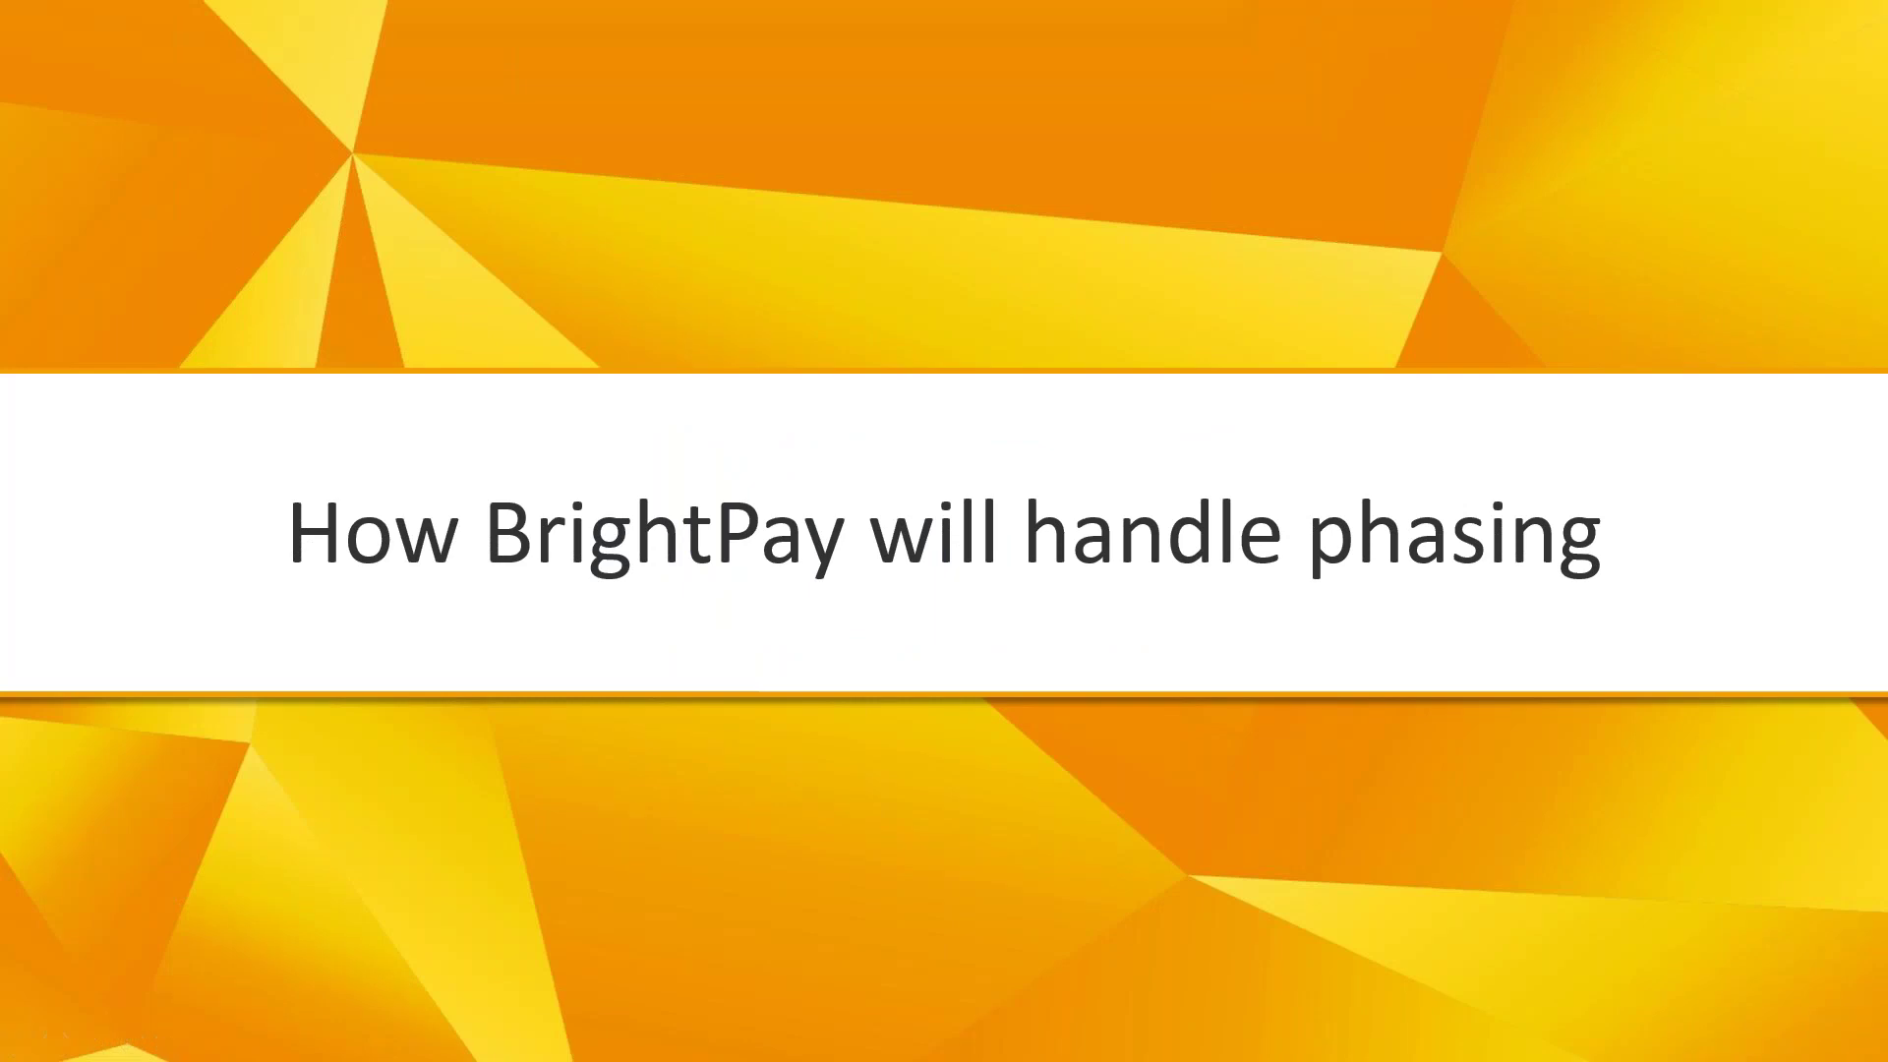
click(765, 800)
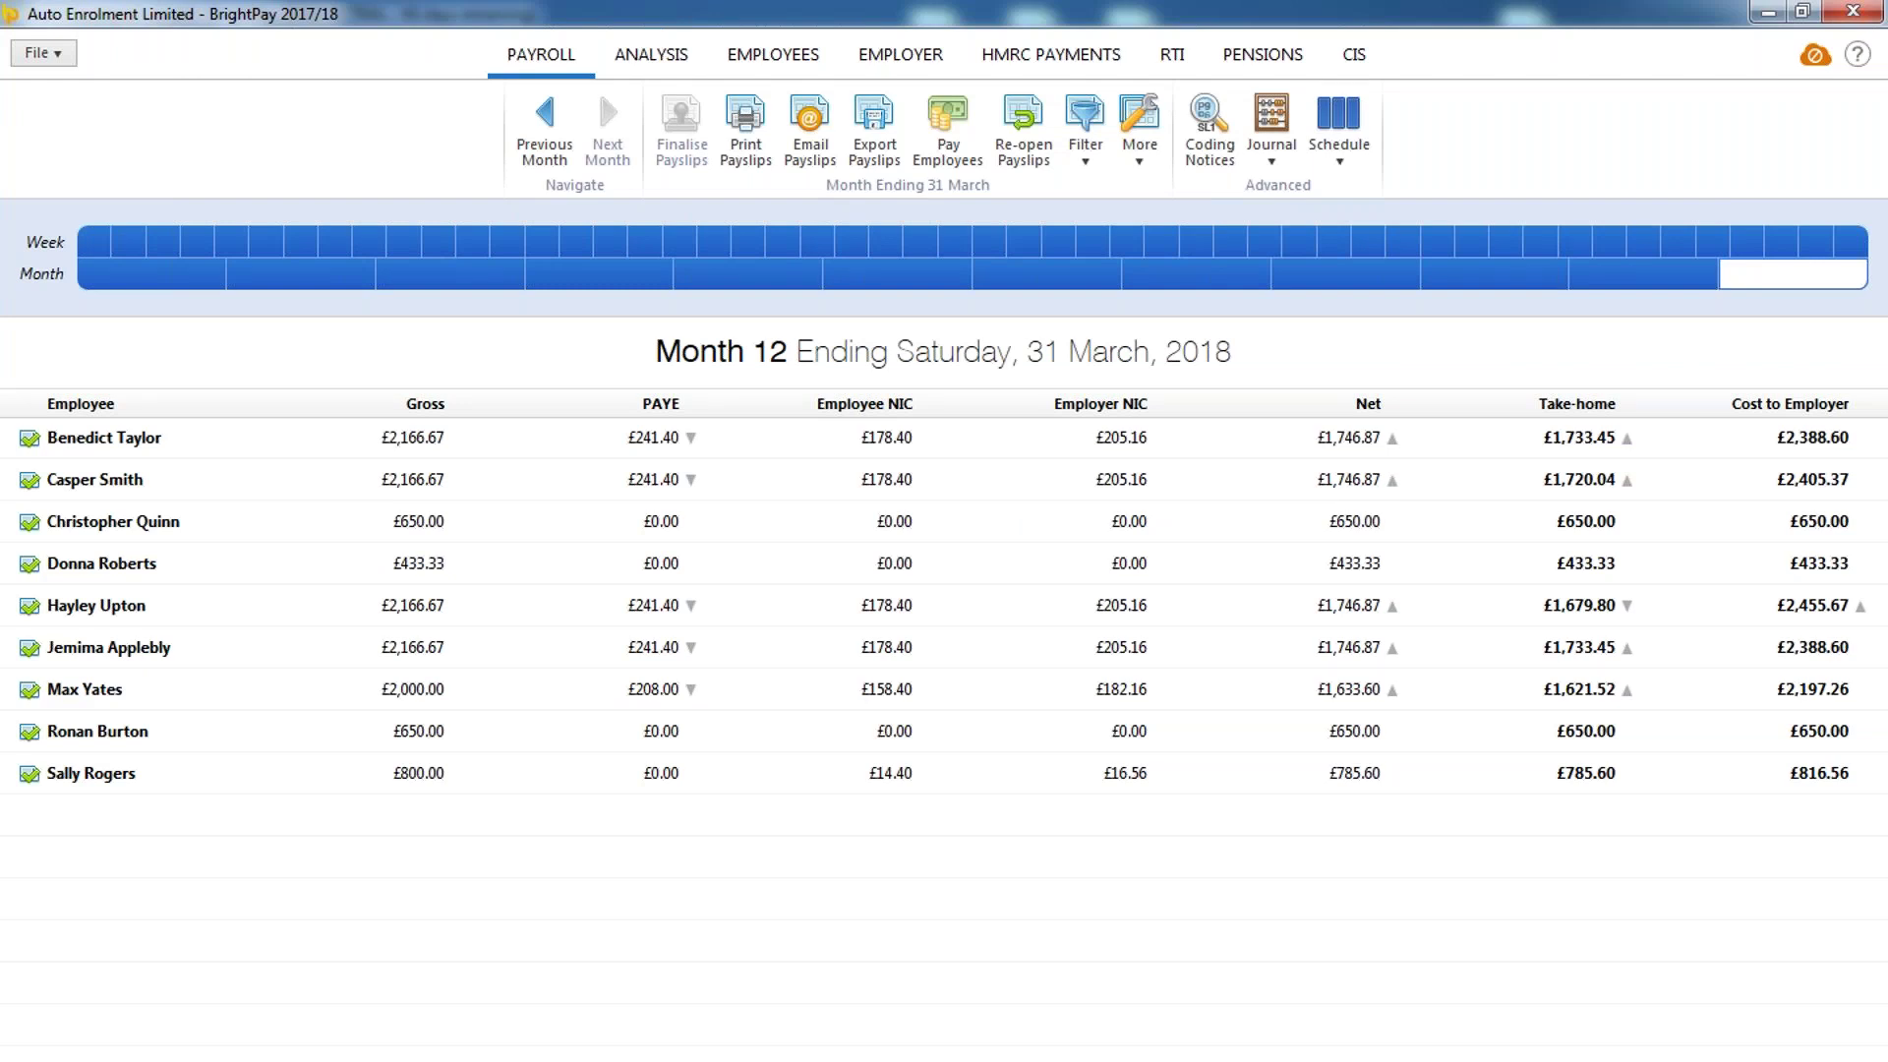
- Review the pension contribution rates on the first, second and fifth employees' payslips for the month ending 31 March
click(180, 446)
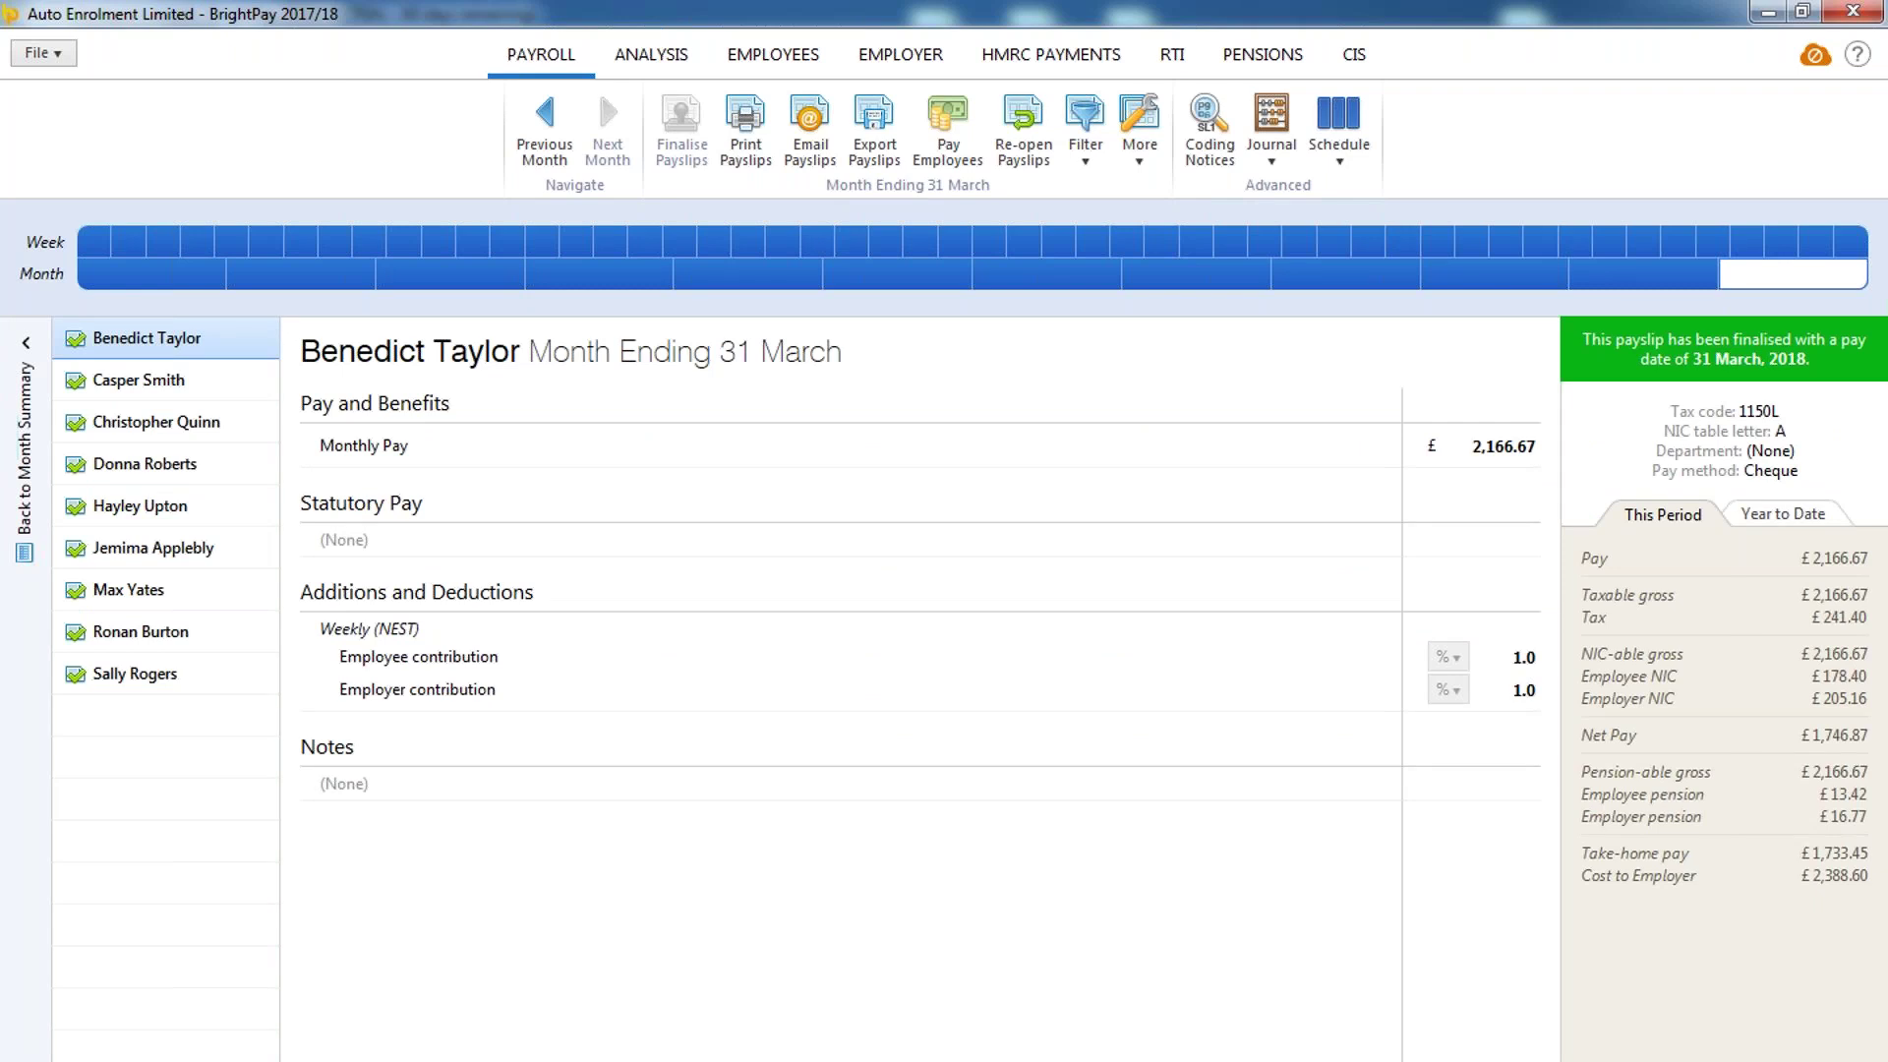
click(169, 389)
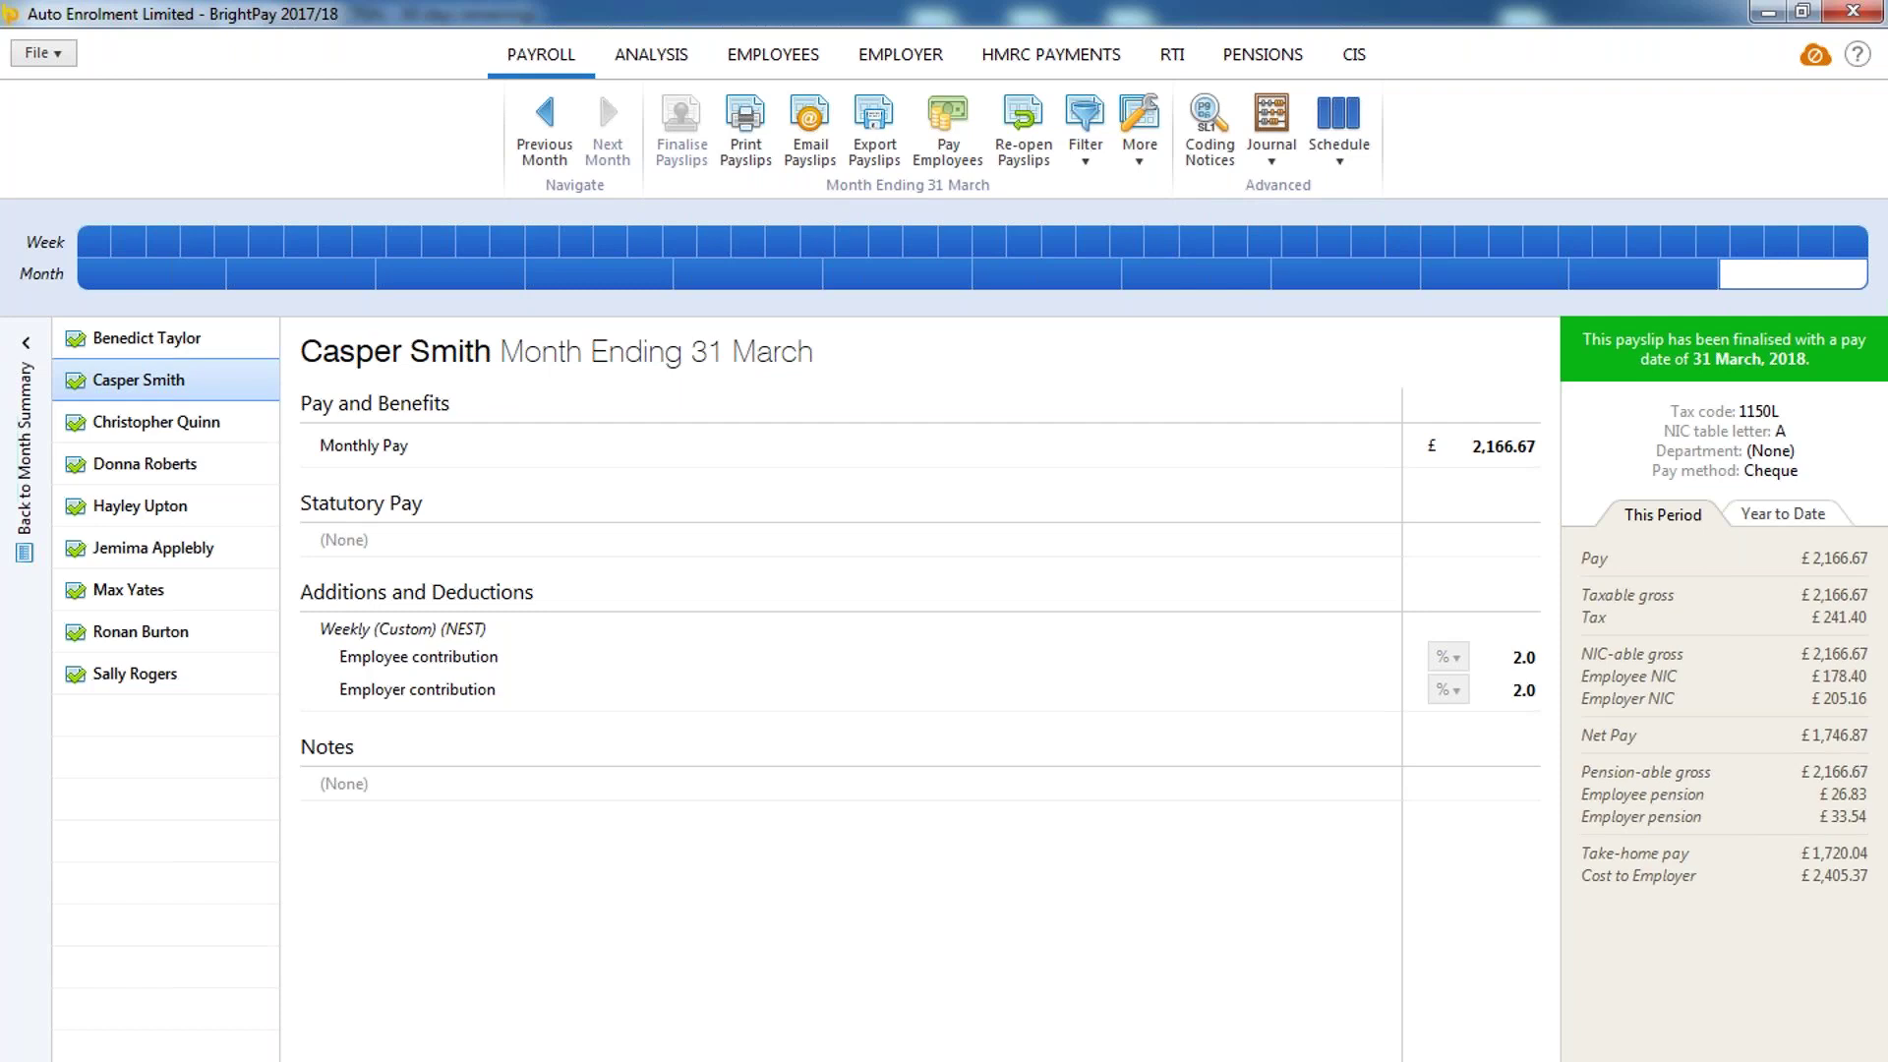
click(171, 518)
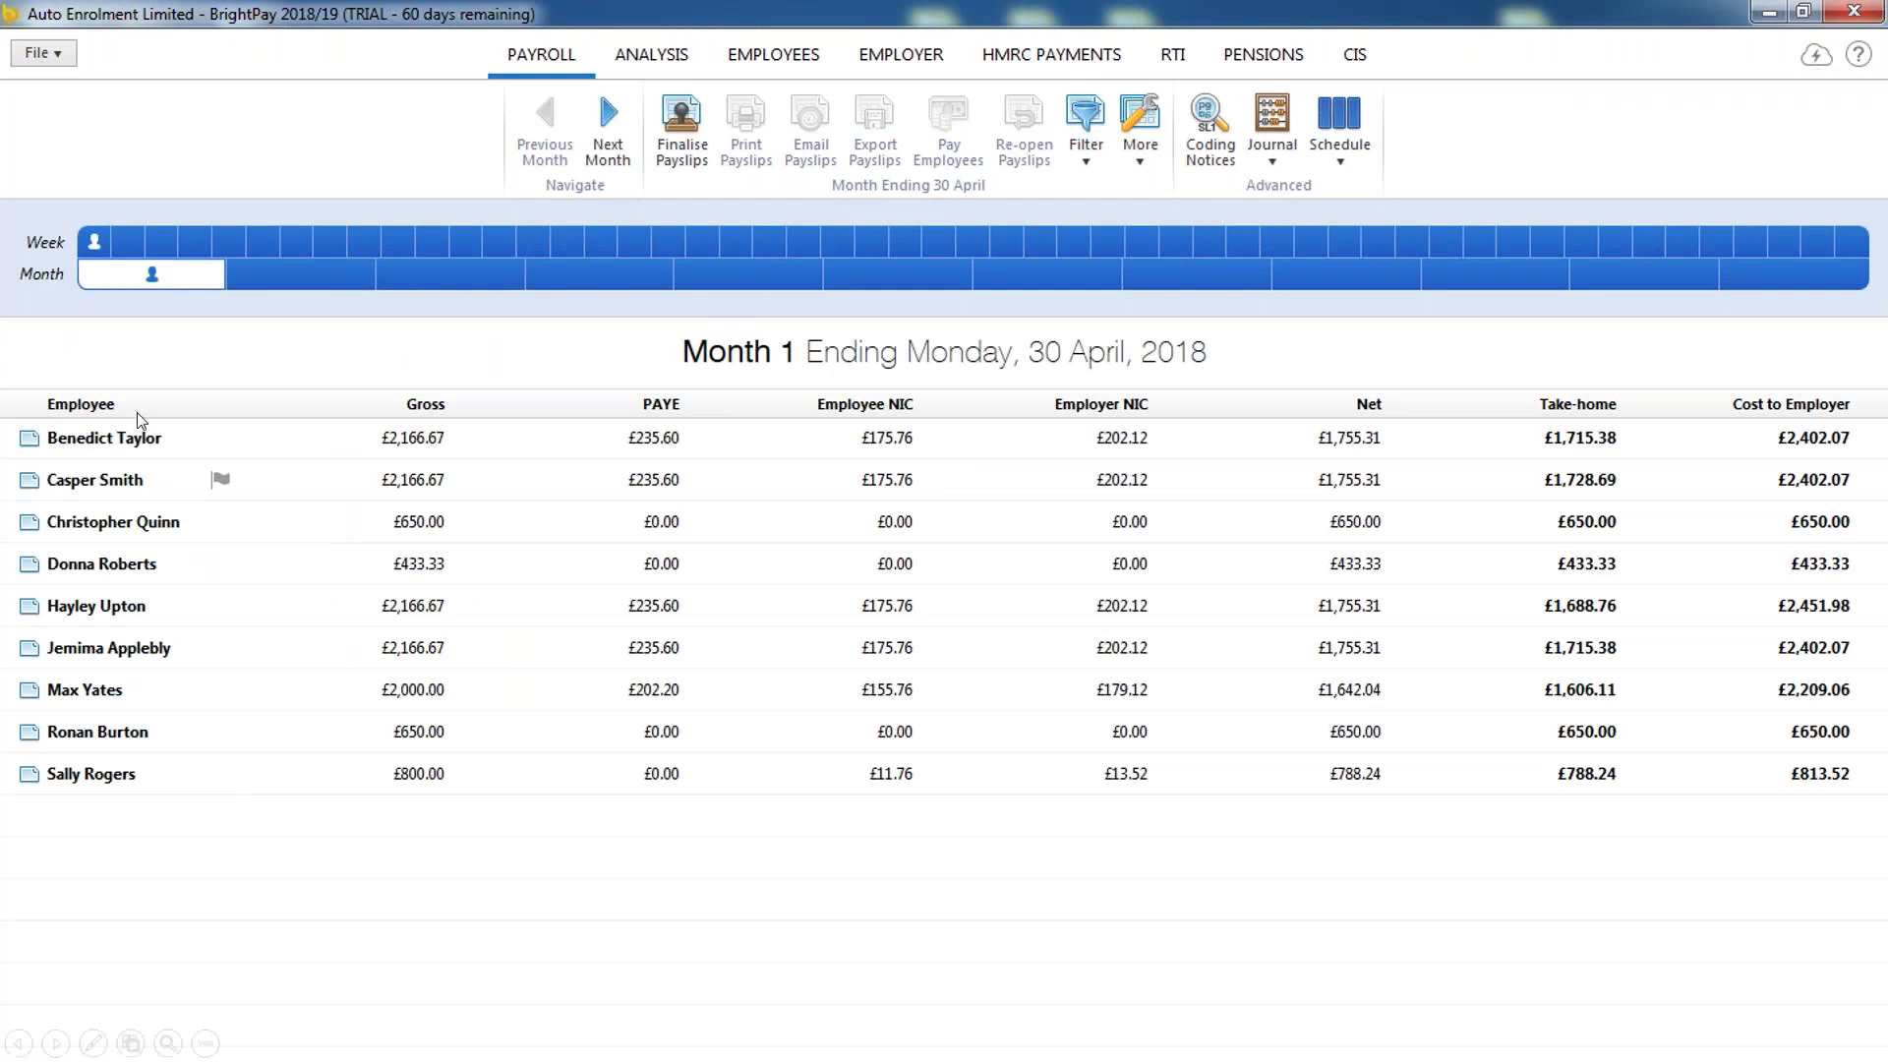
- Check the first employee's April payslip, and apply the minimum employee/employer contribution rates to the second employee's
click(215, 452)
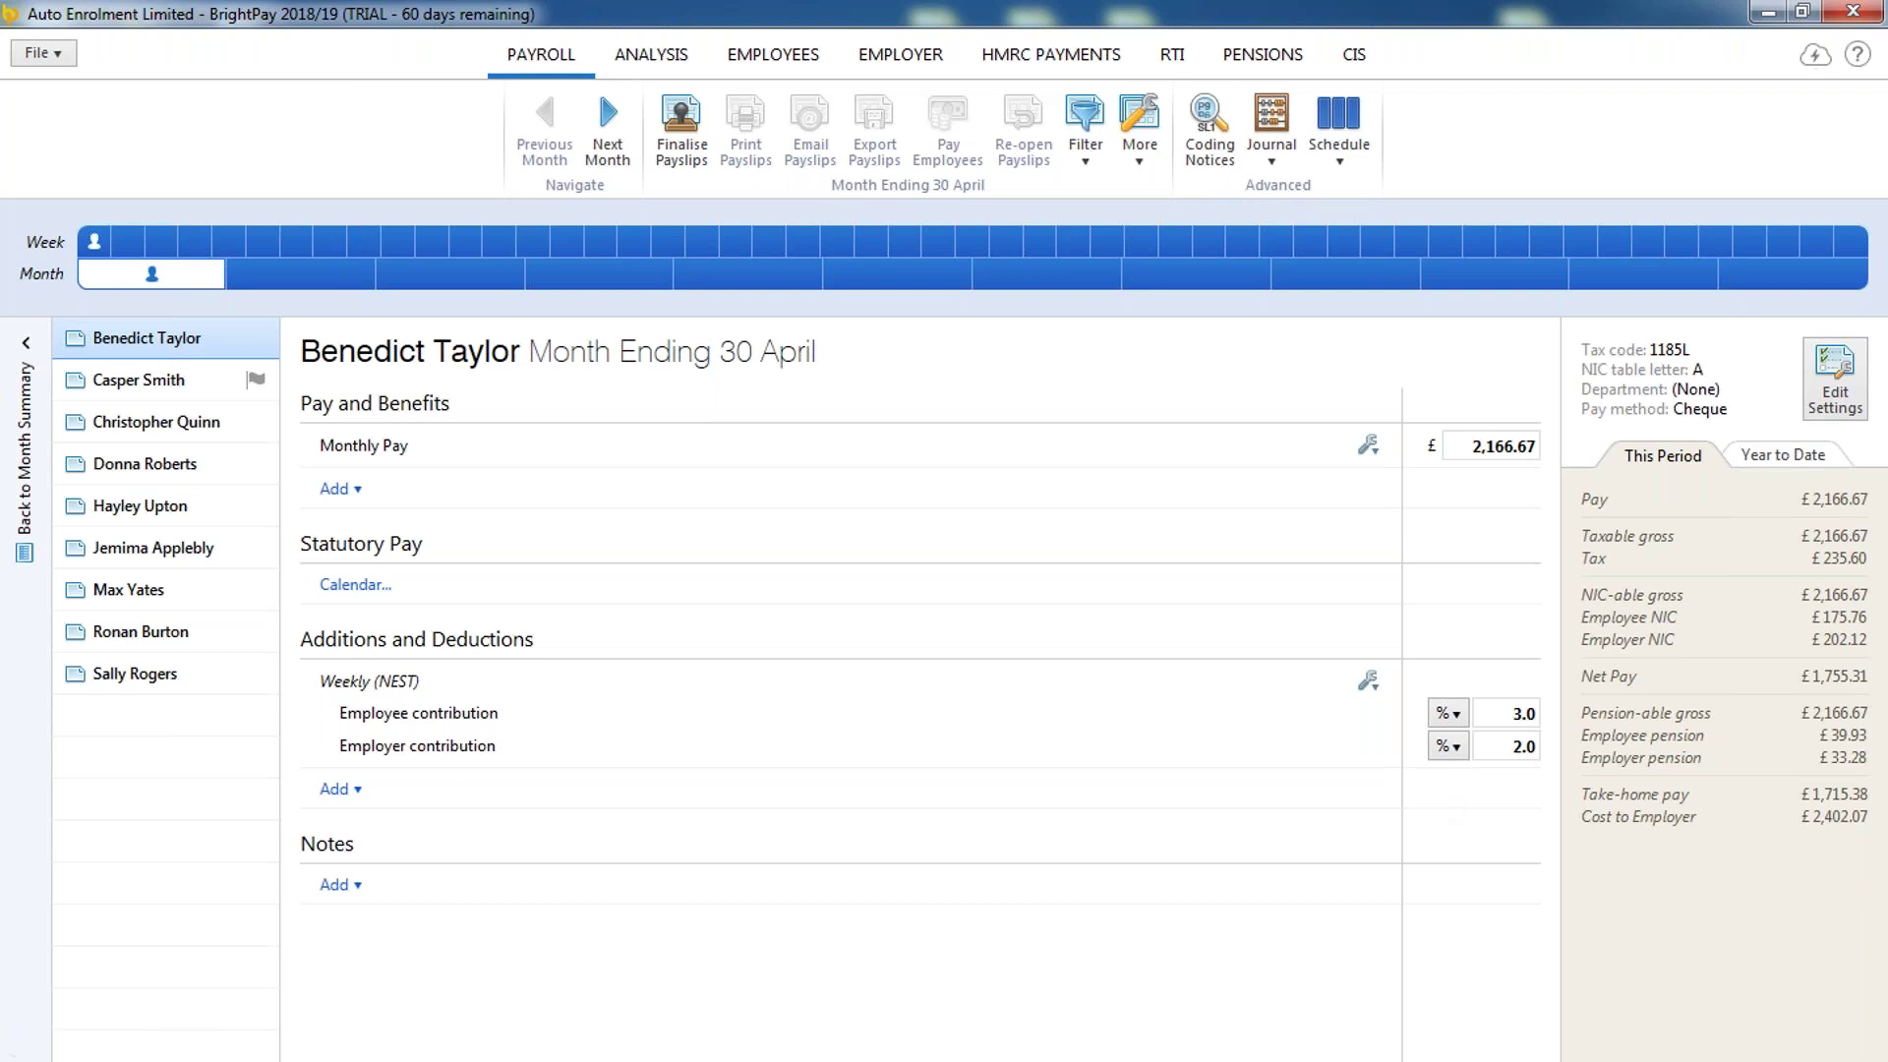
click(157, 384)
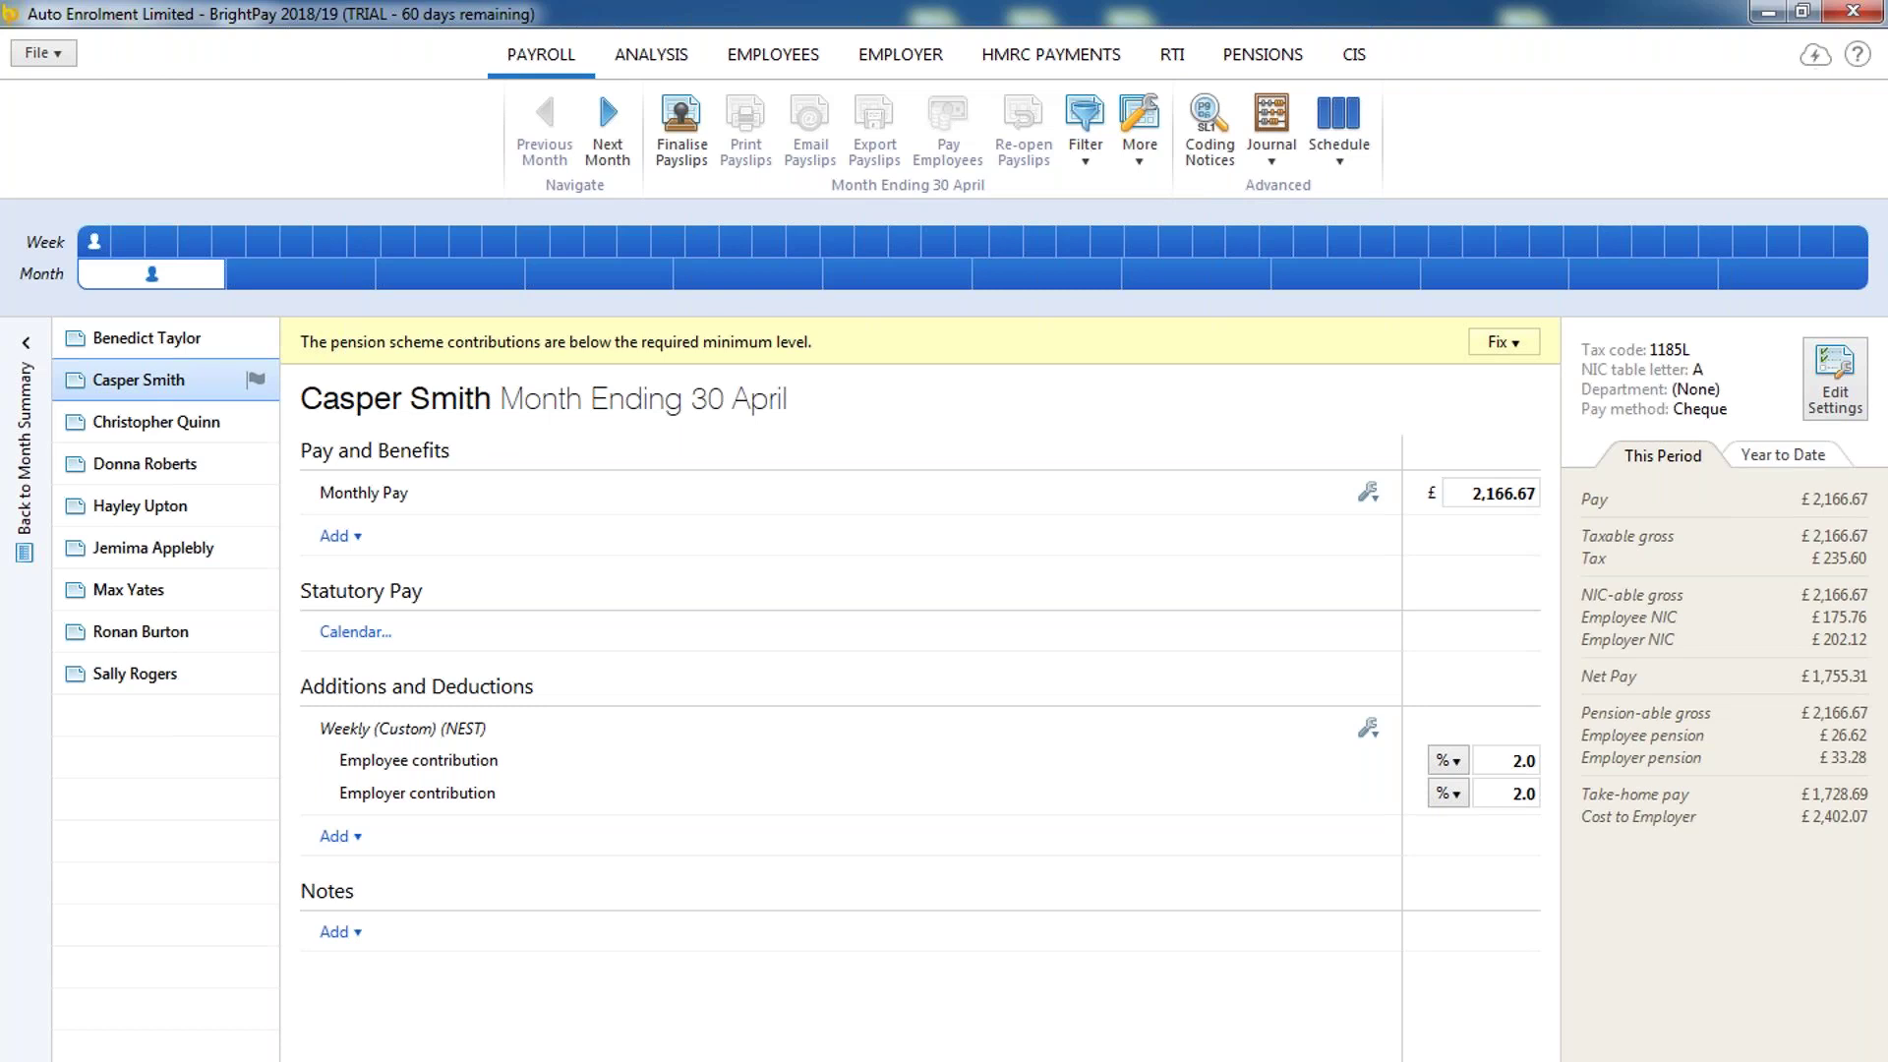
click(1515, 352)
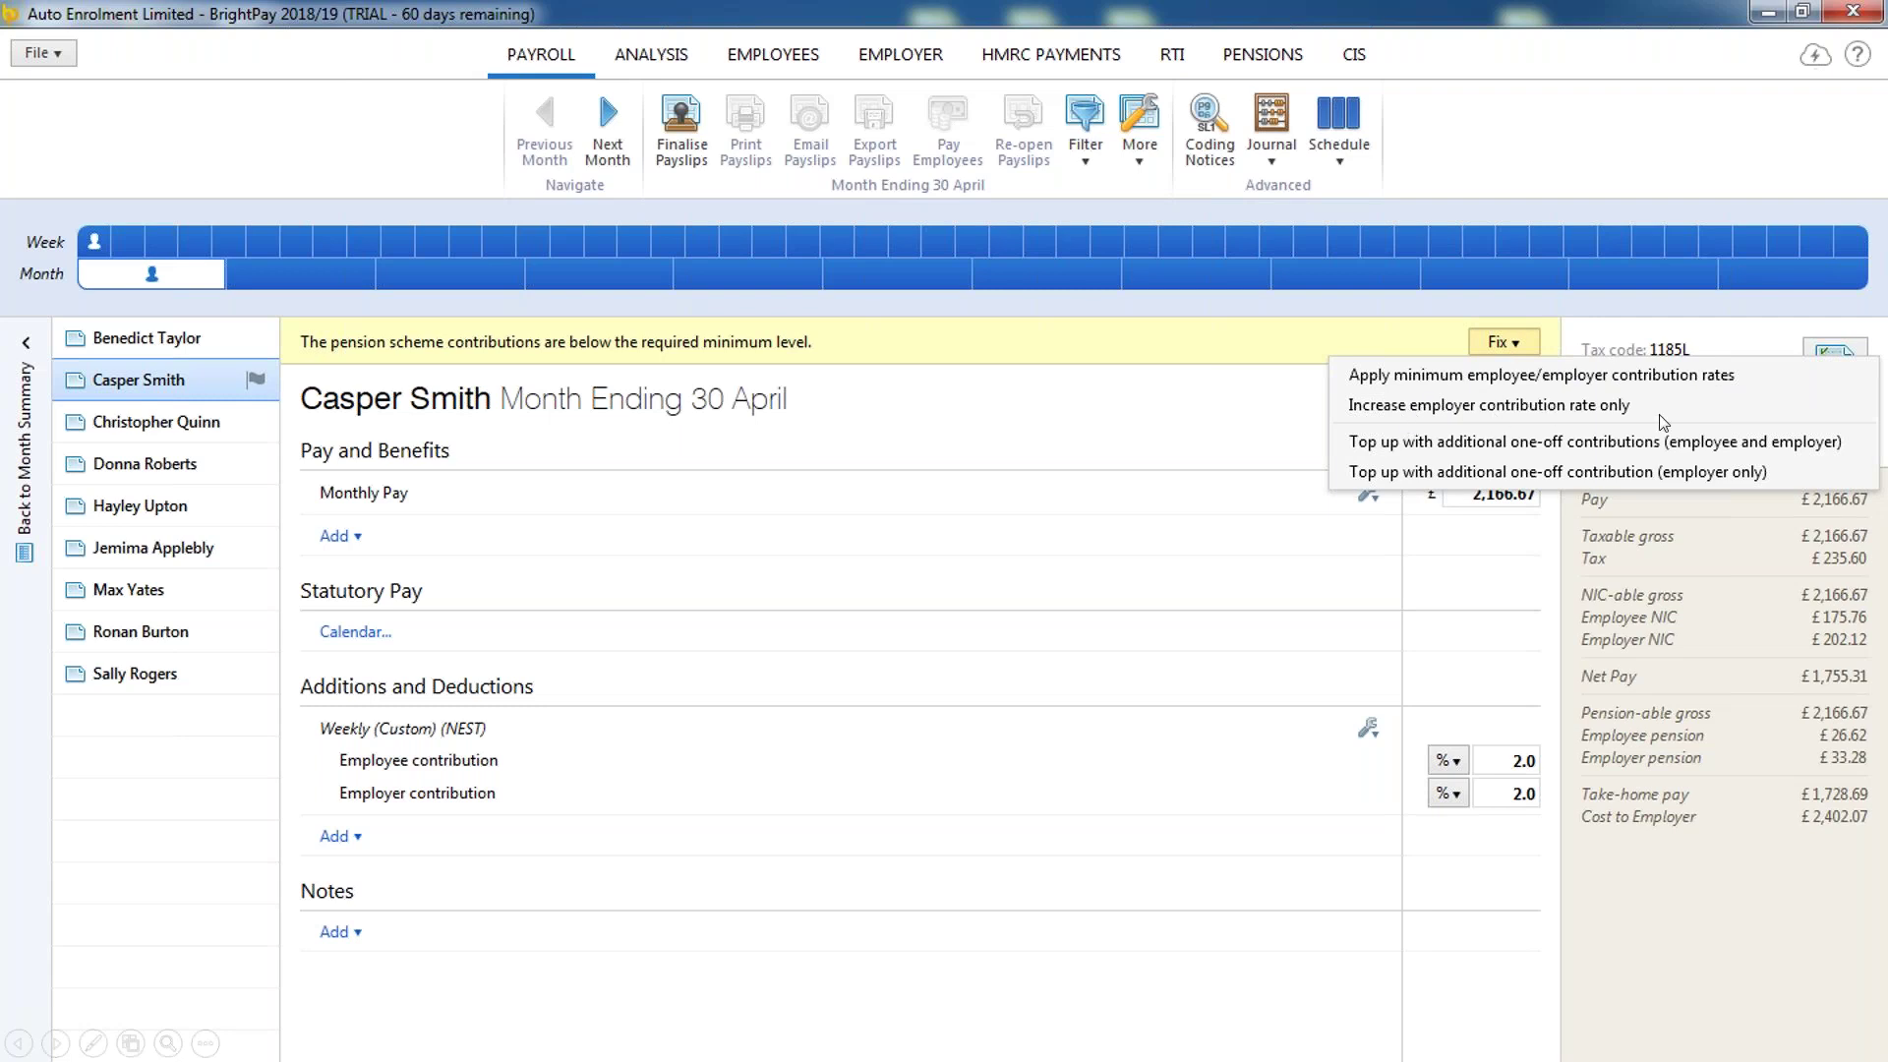
click(1362, 376)
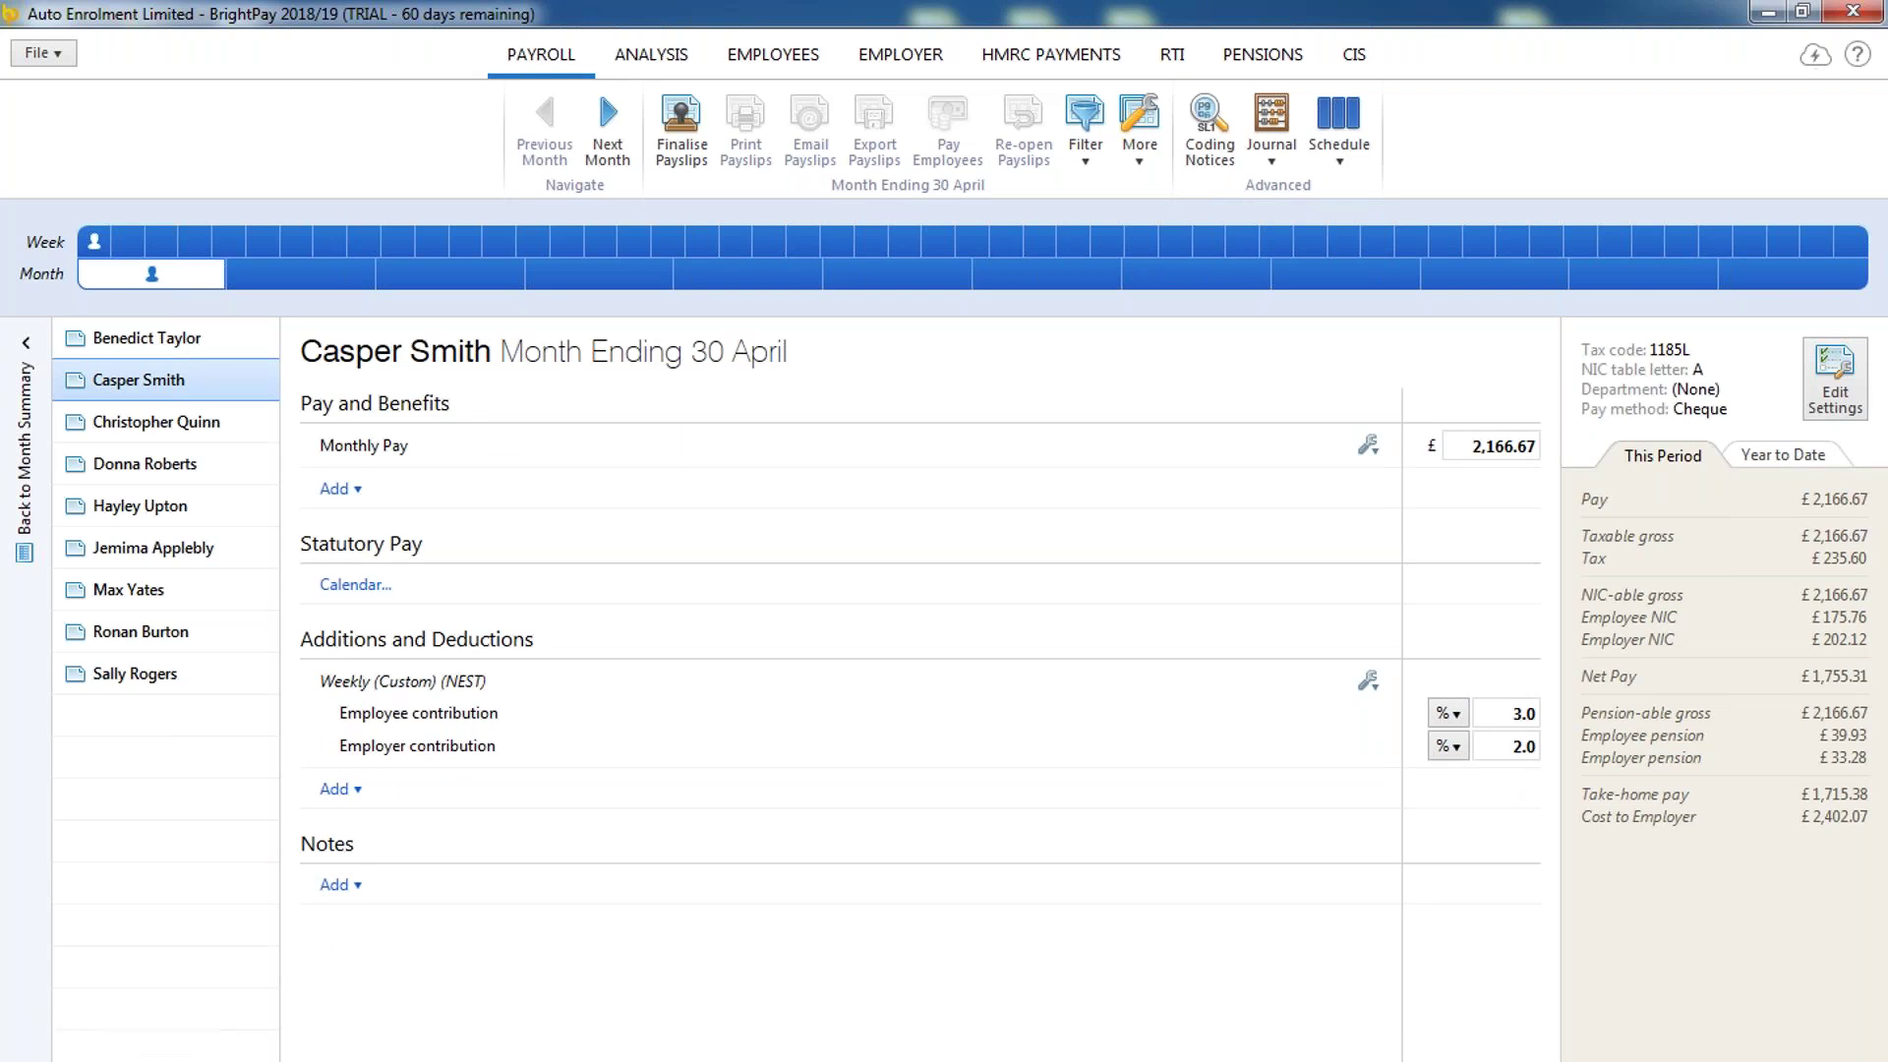
- Check the fifth employee's April payslip, and fix the sixth employee's by increasing the employer contribution only
click(212, 510)
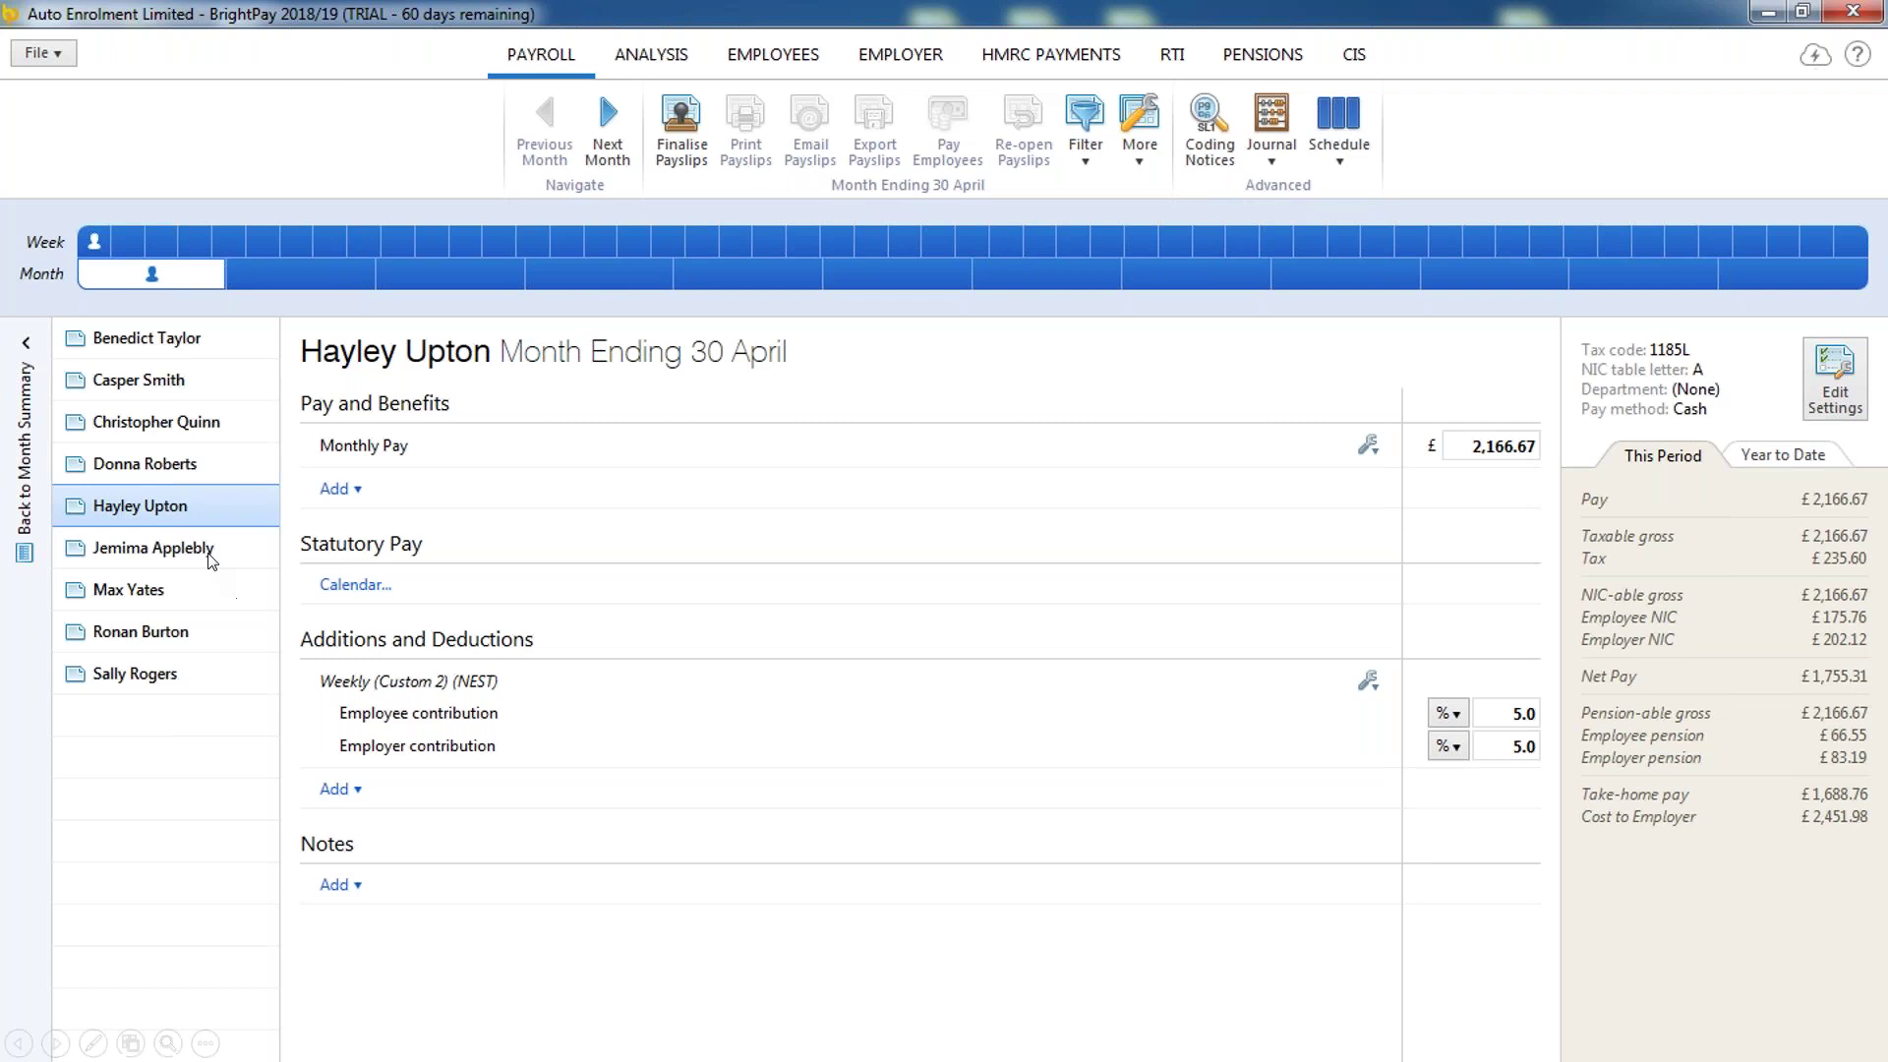
click(152, 548)
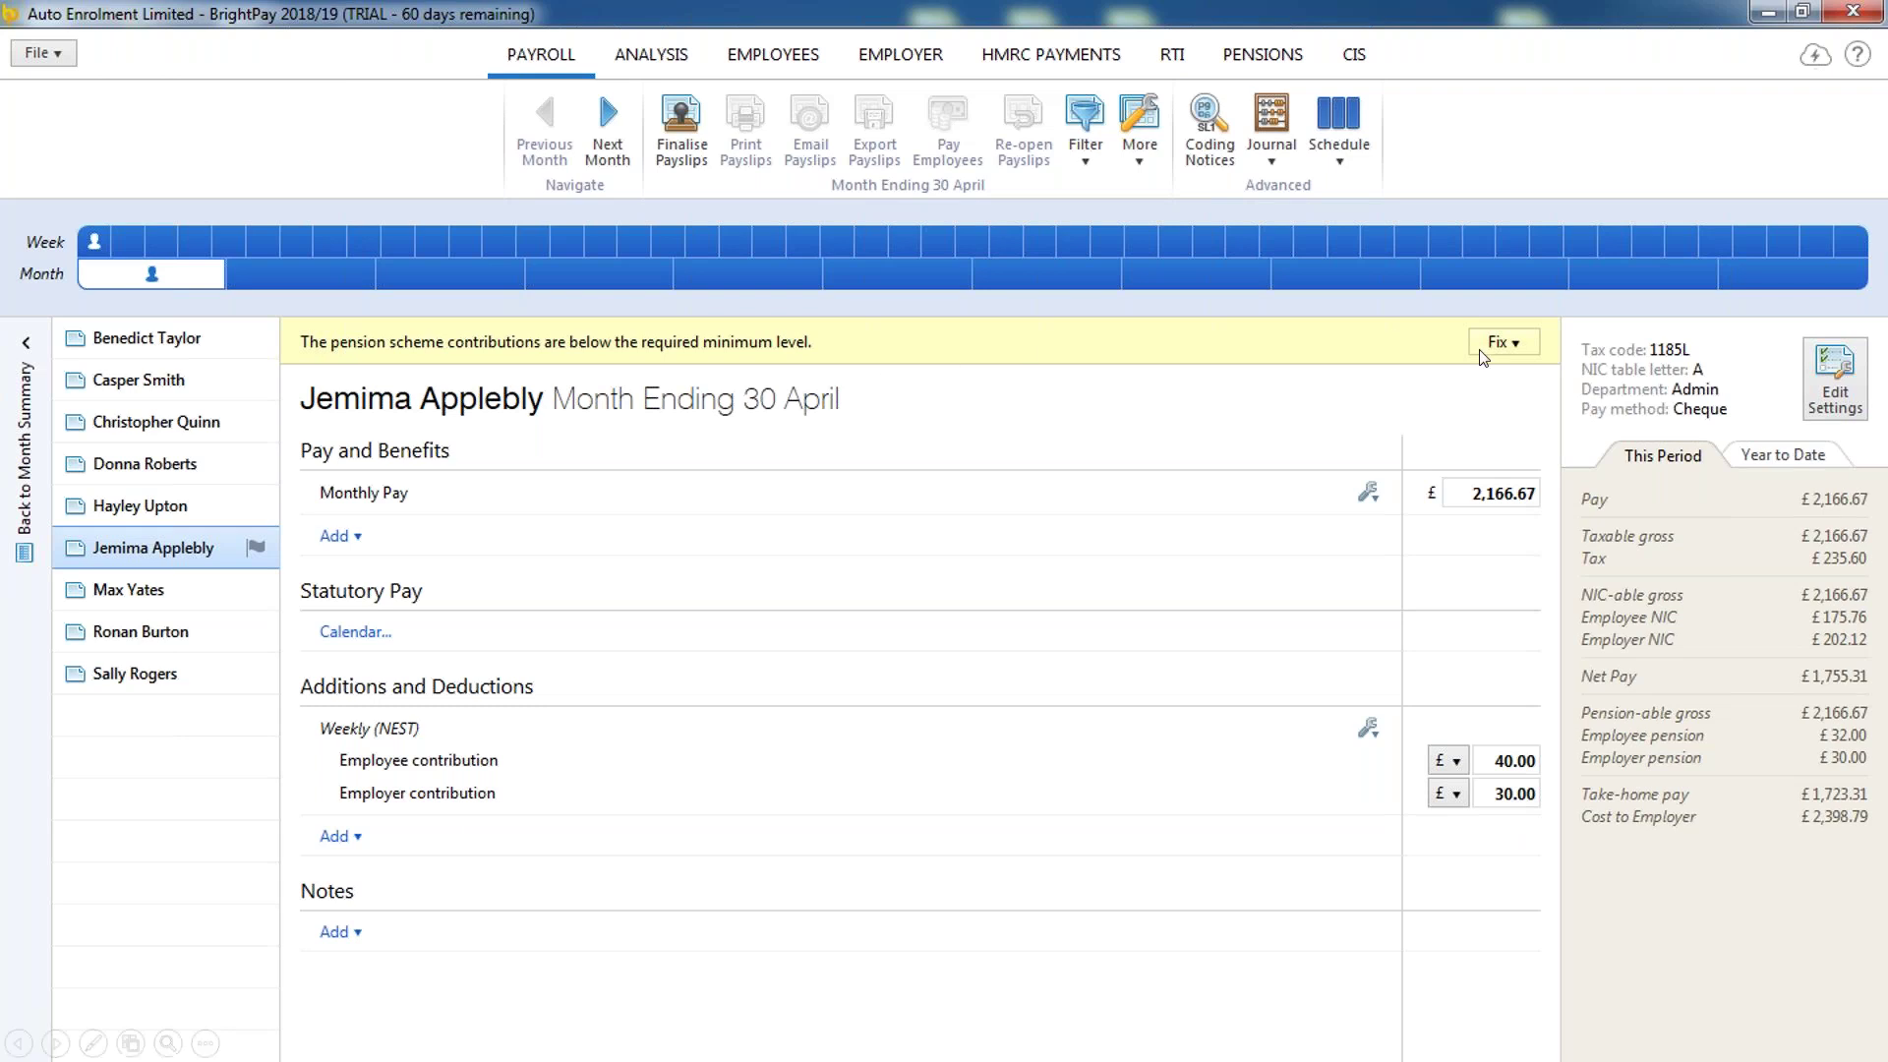
click(1519, 351)
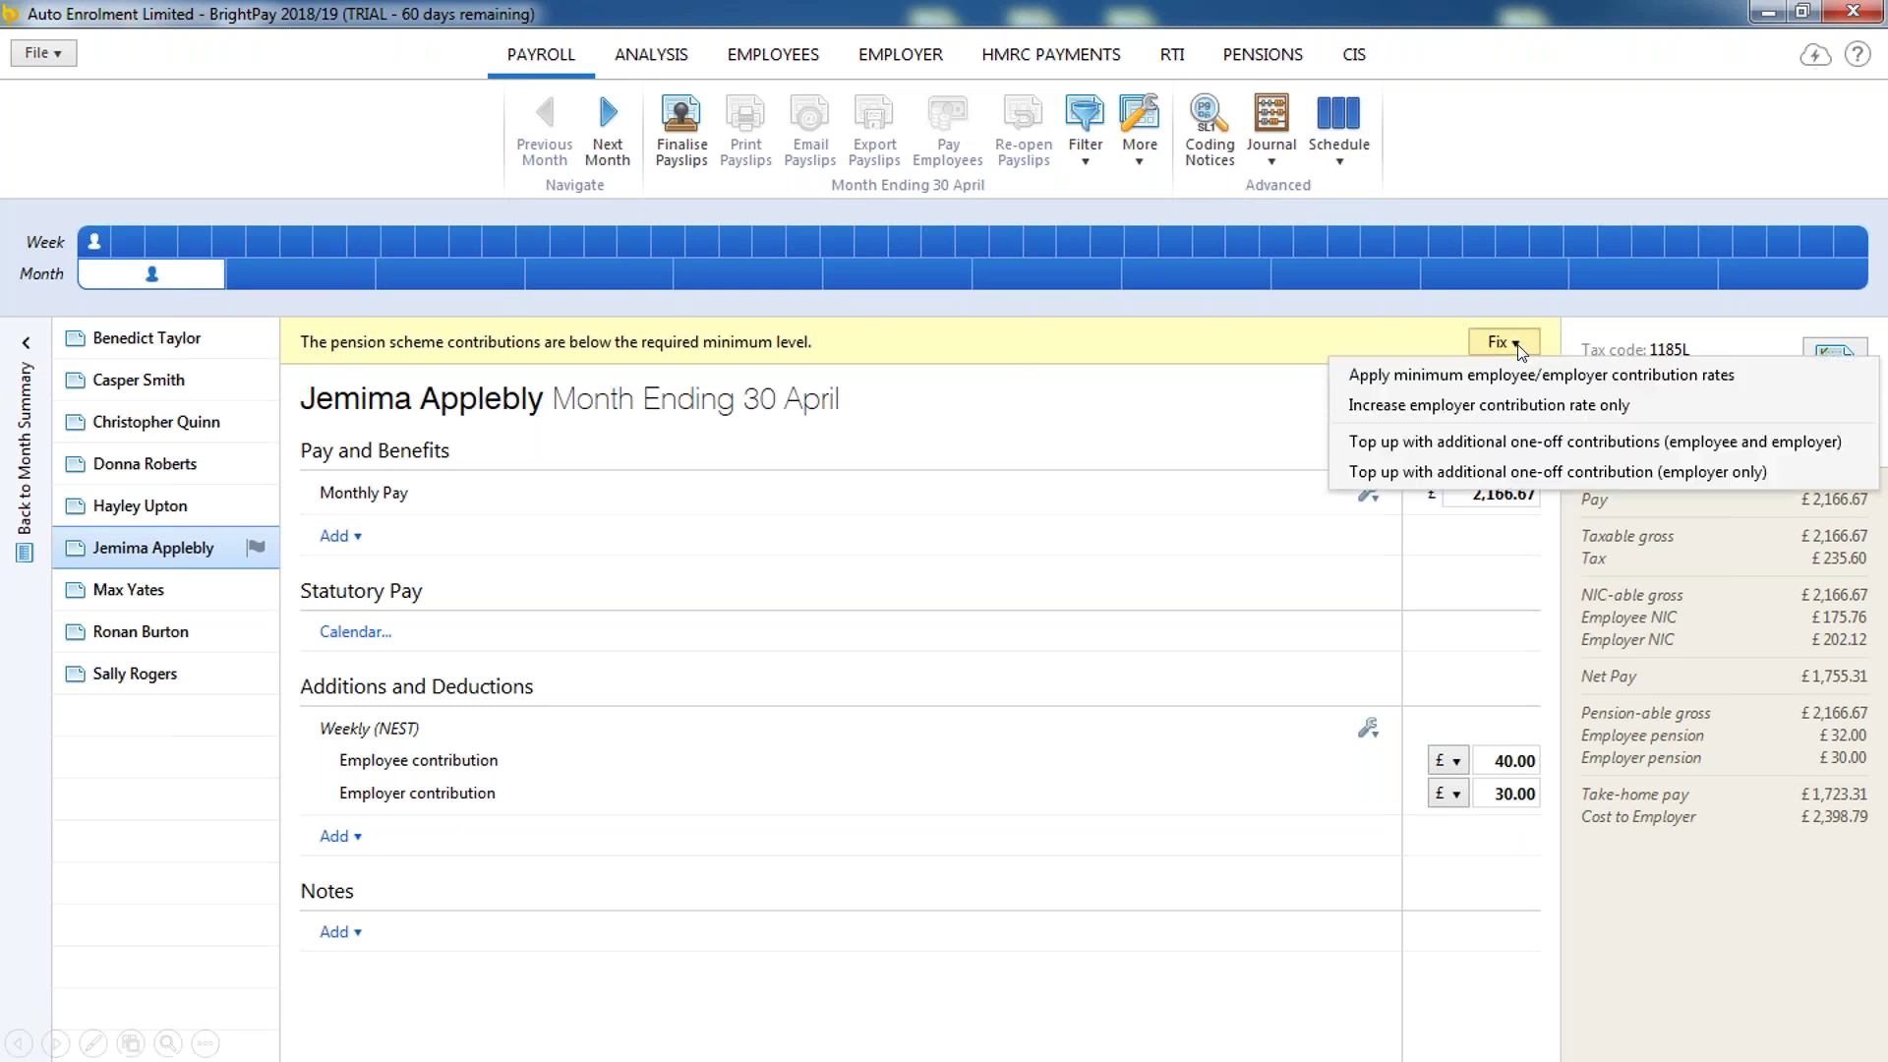
click(1460, 385)
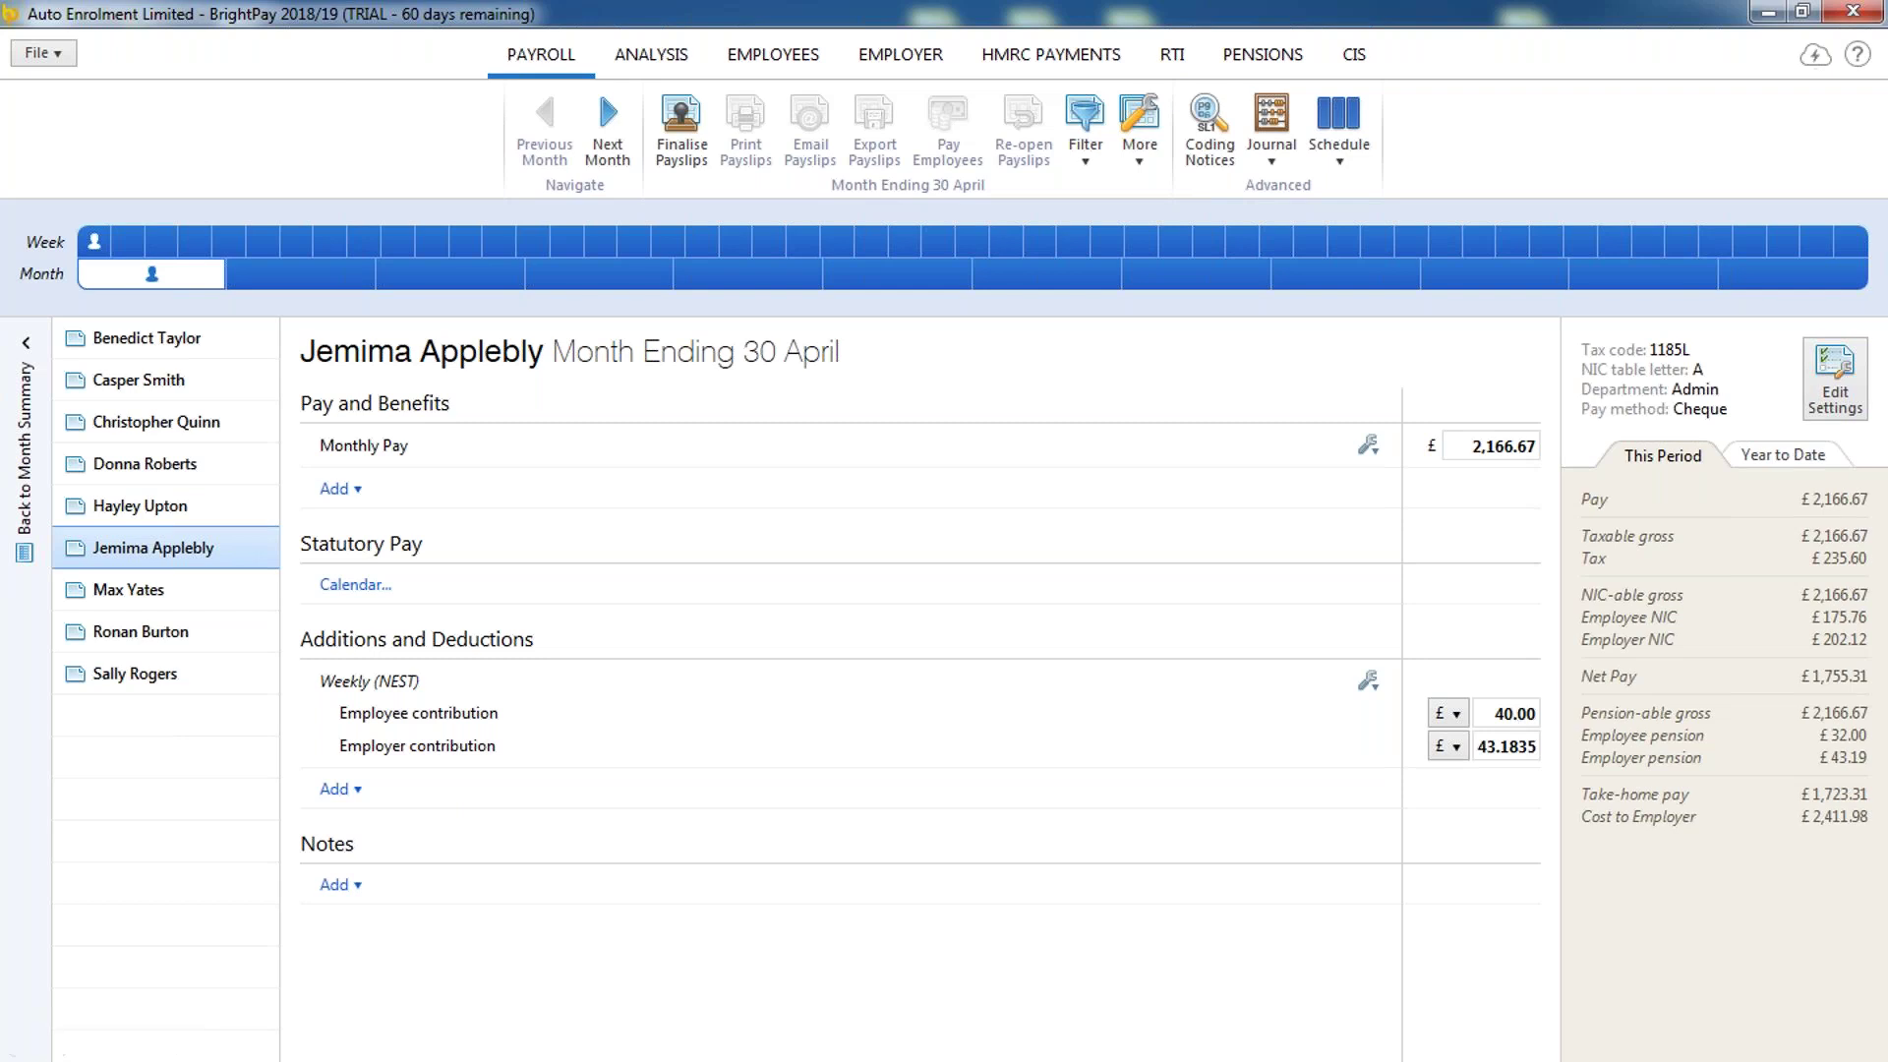
- Finalise all employees' payslips for the month ending 30 April, maintaining the previously used items and settings
click(686, 155)
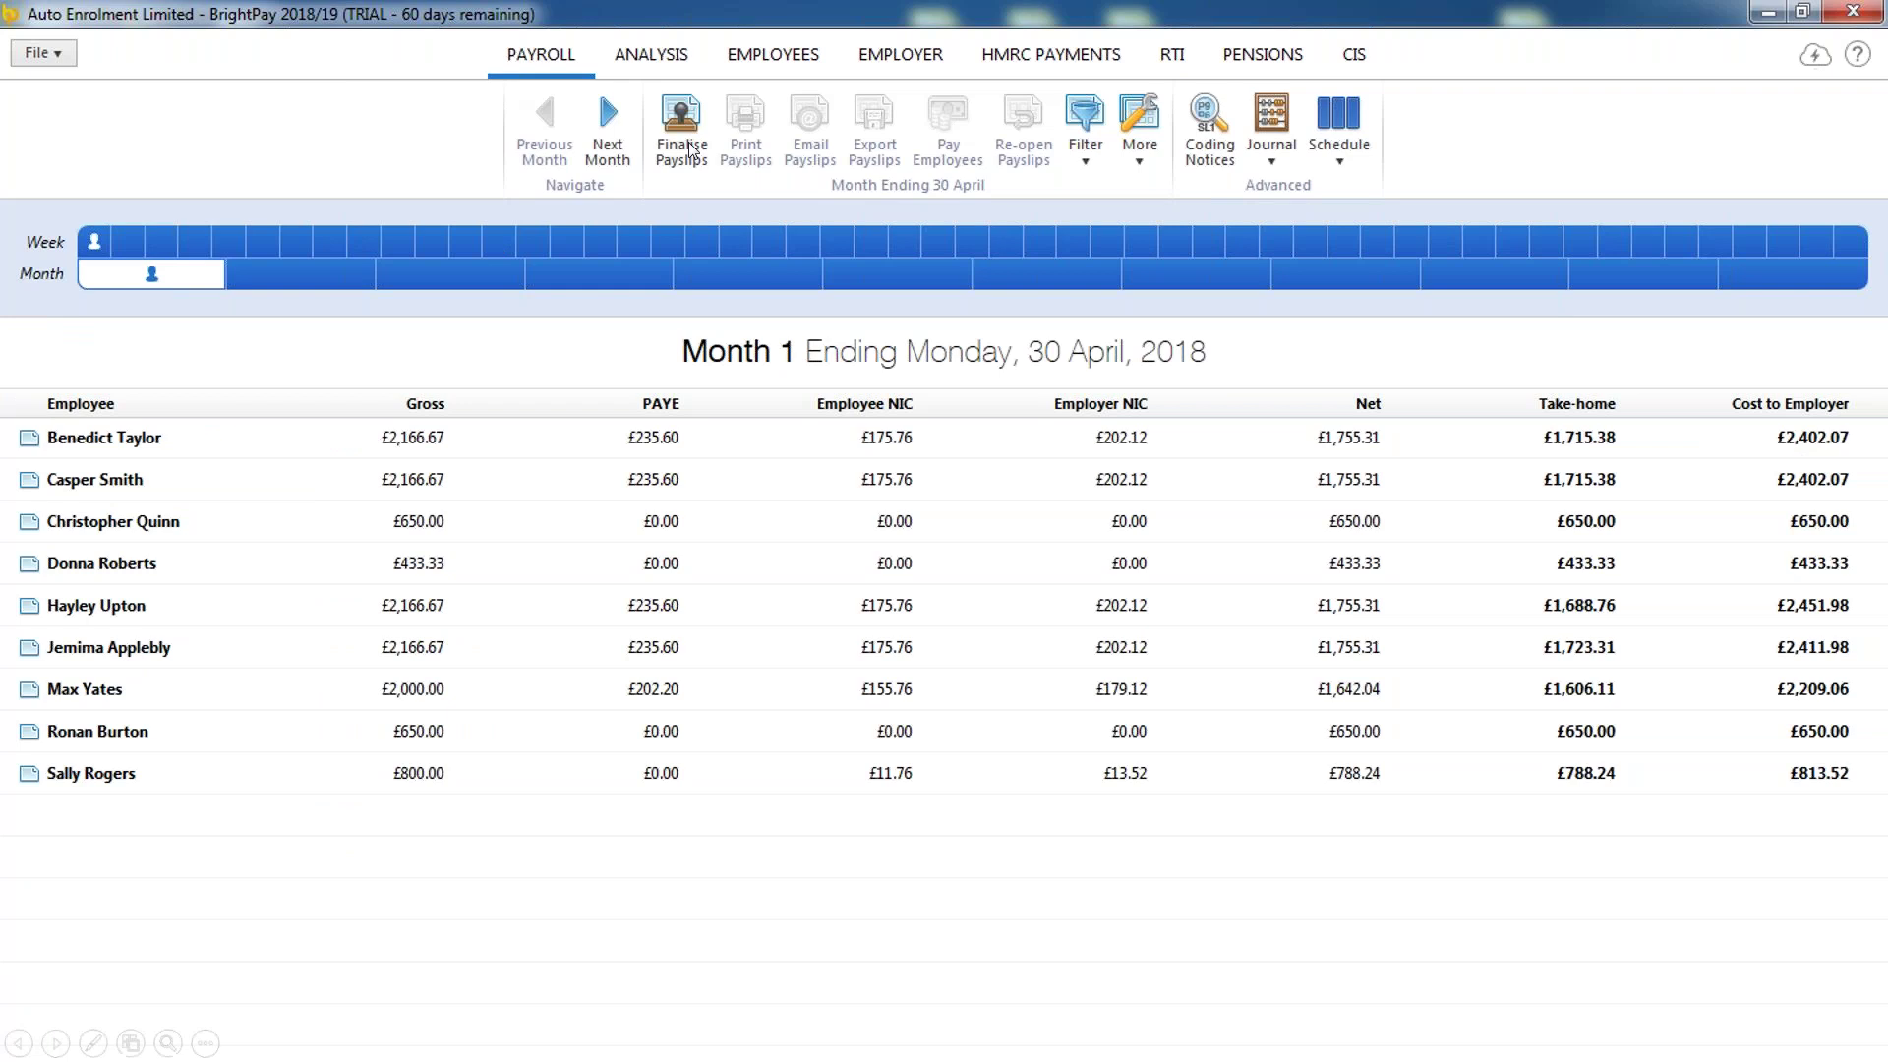
click(689, 149)
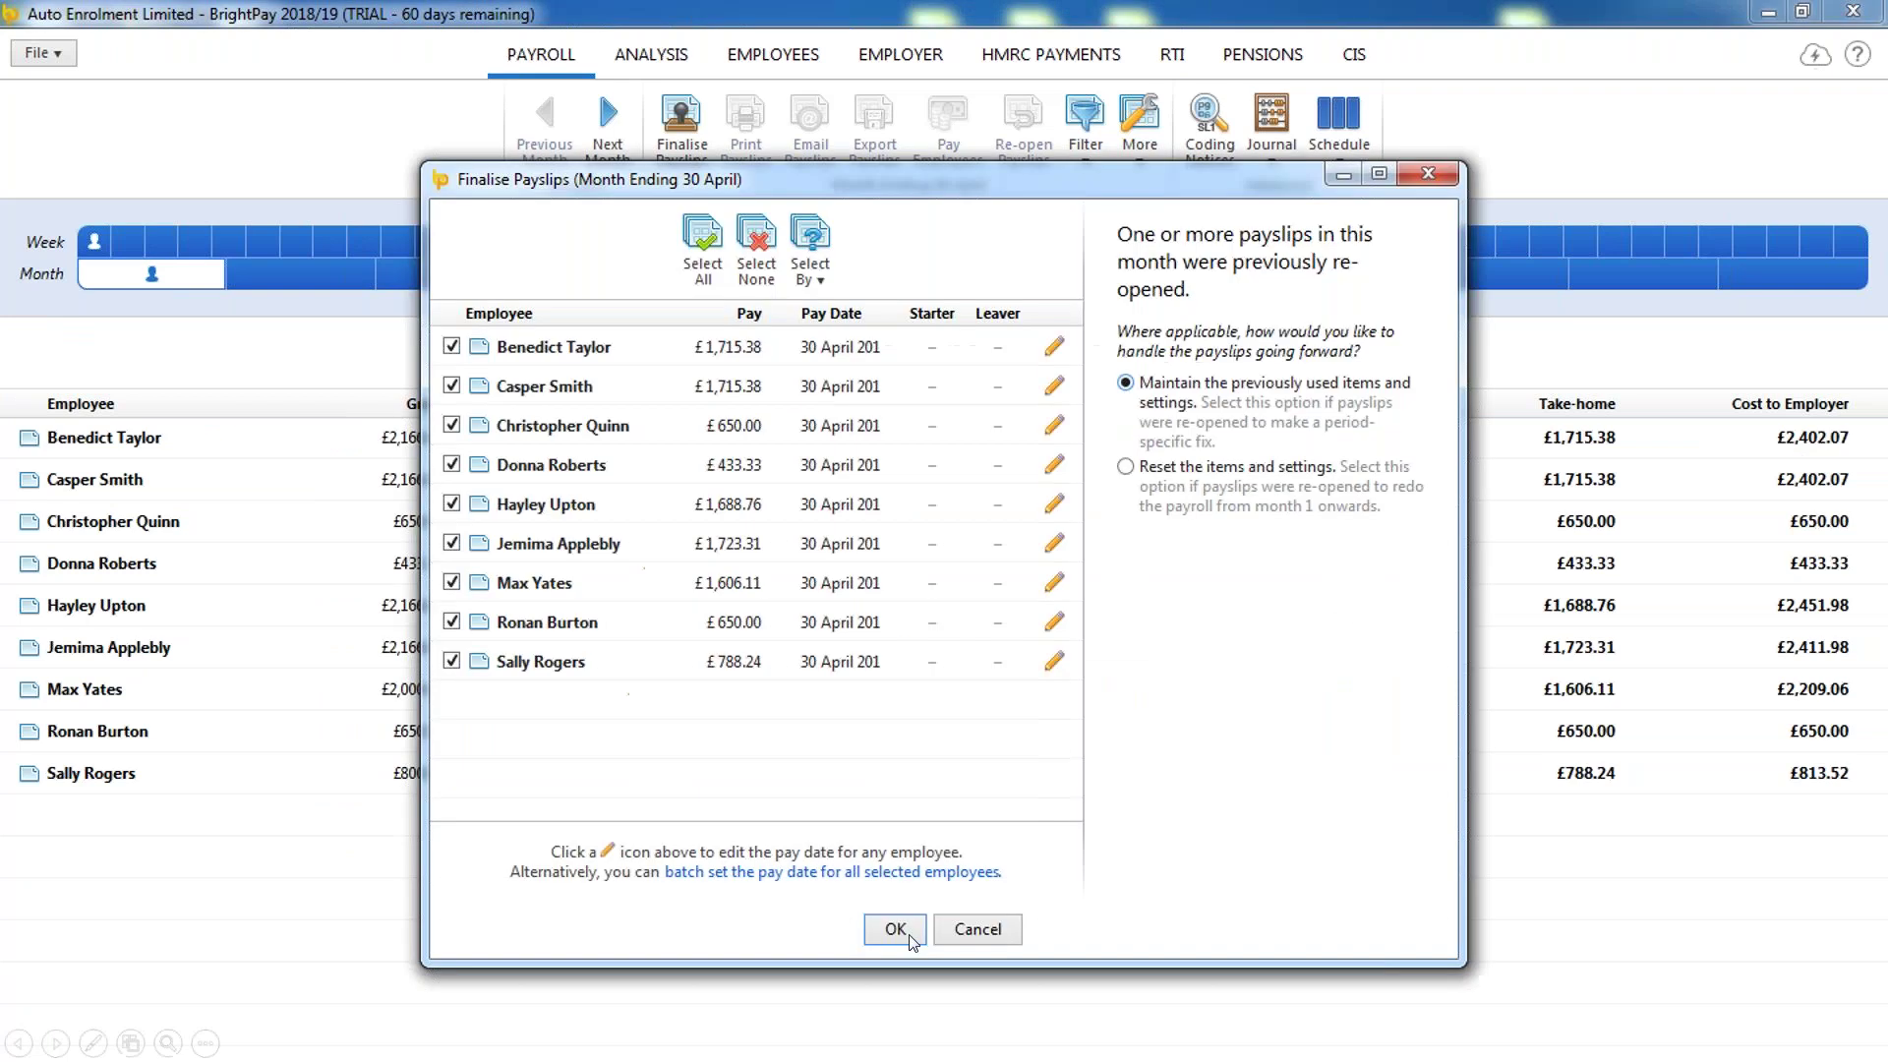
click(910, 934)
- Check the pension contribution rates on the first and second employees' payslips for the month ending 31 May
click(279, 281)
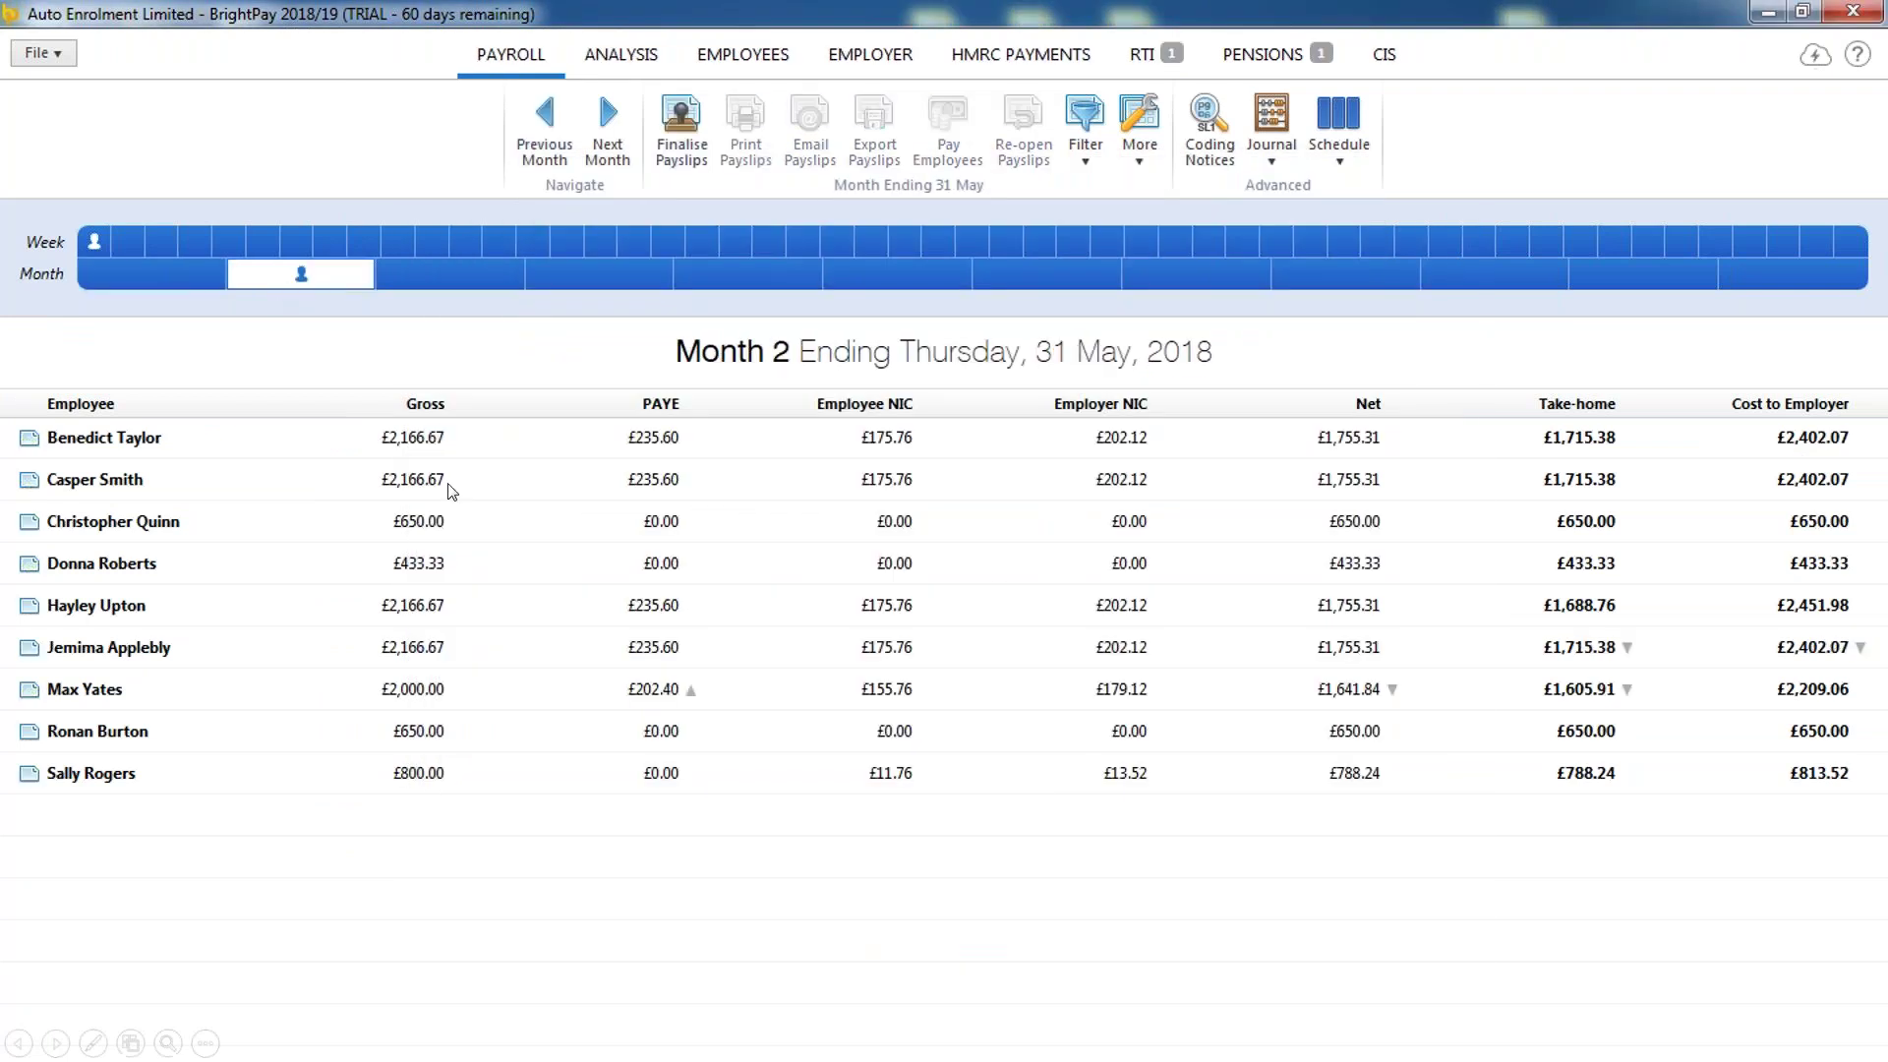
click(495, 454)
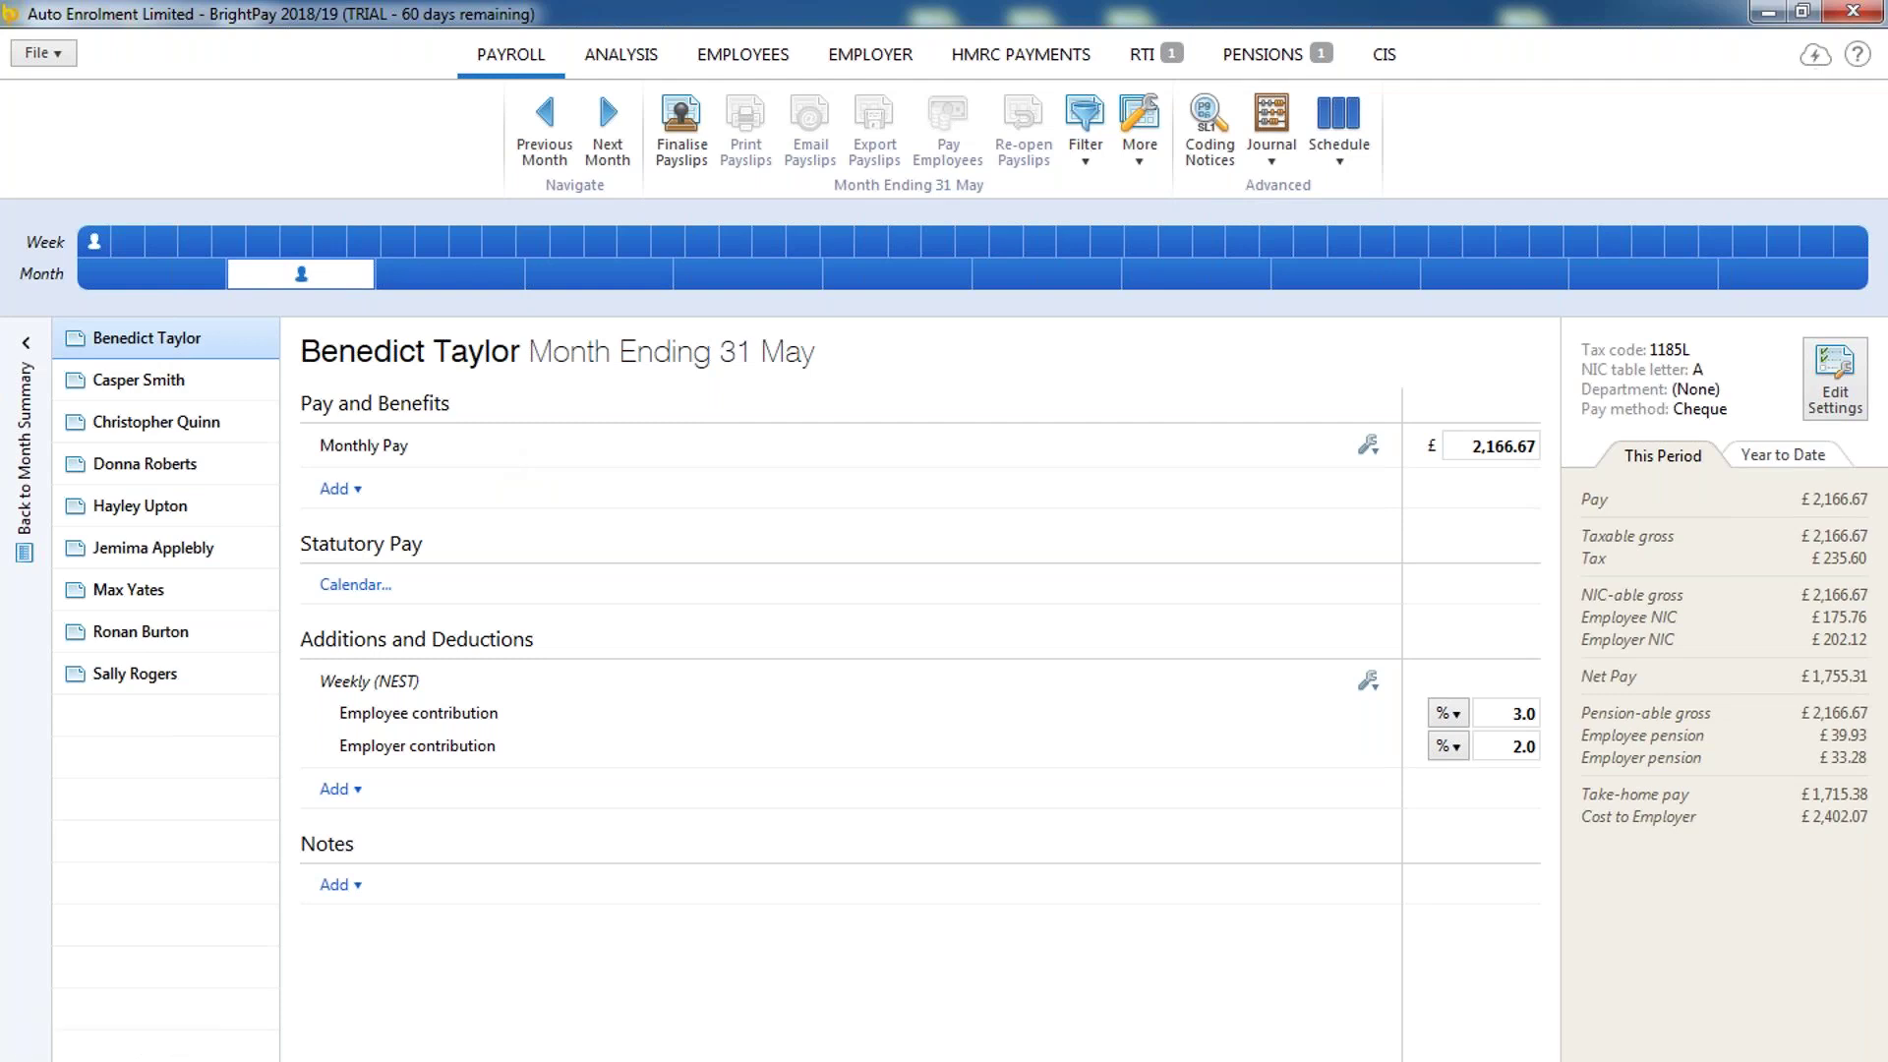
click(211, 384)
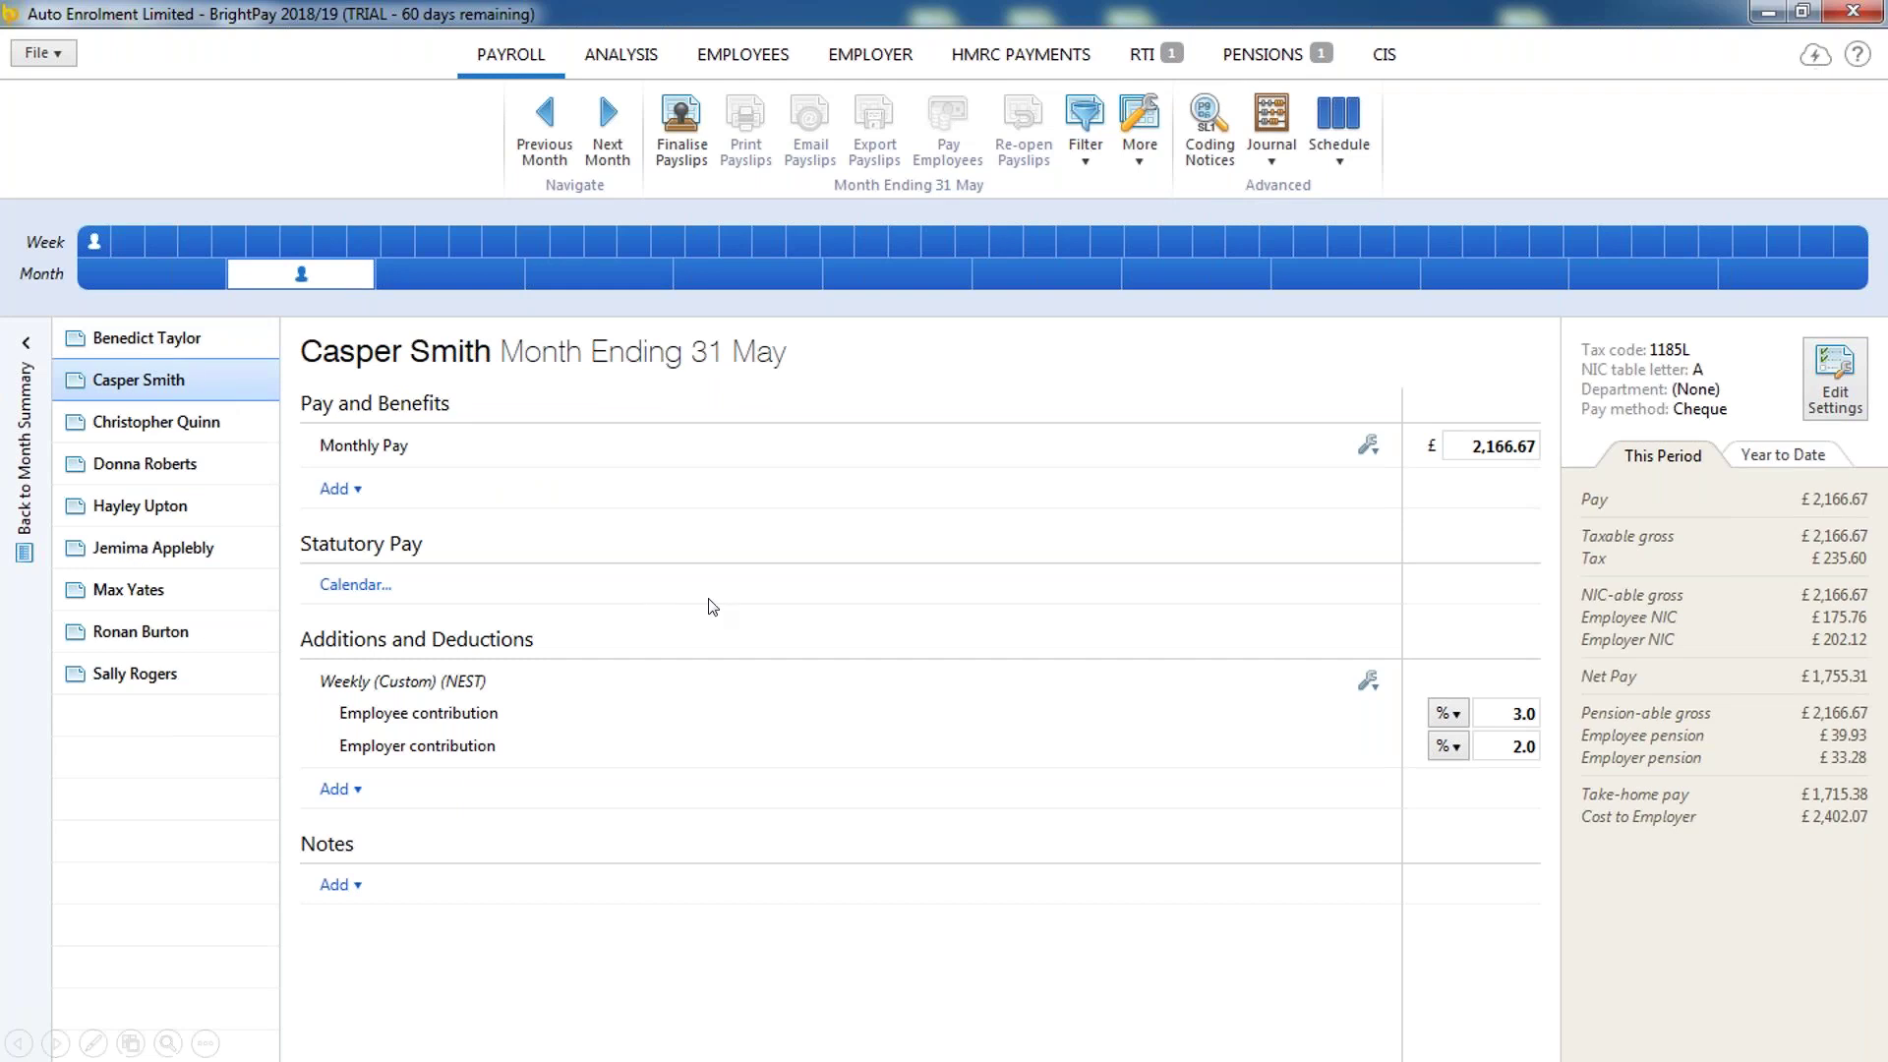
click(1219, 205)
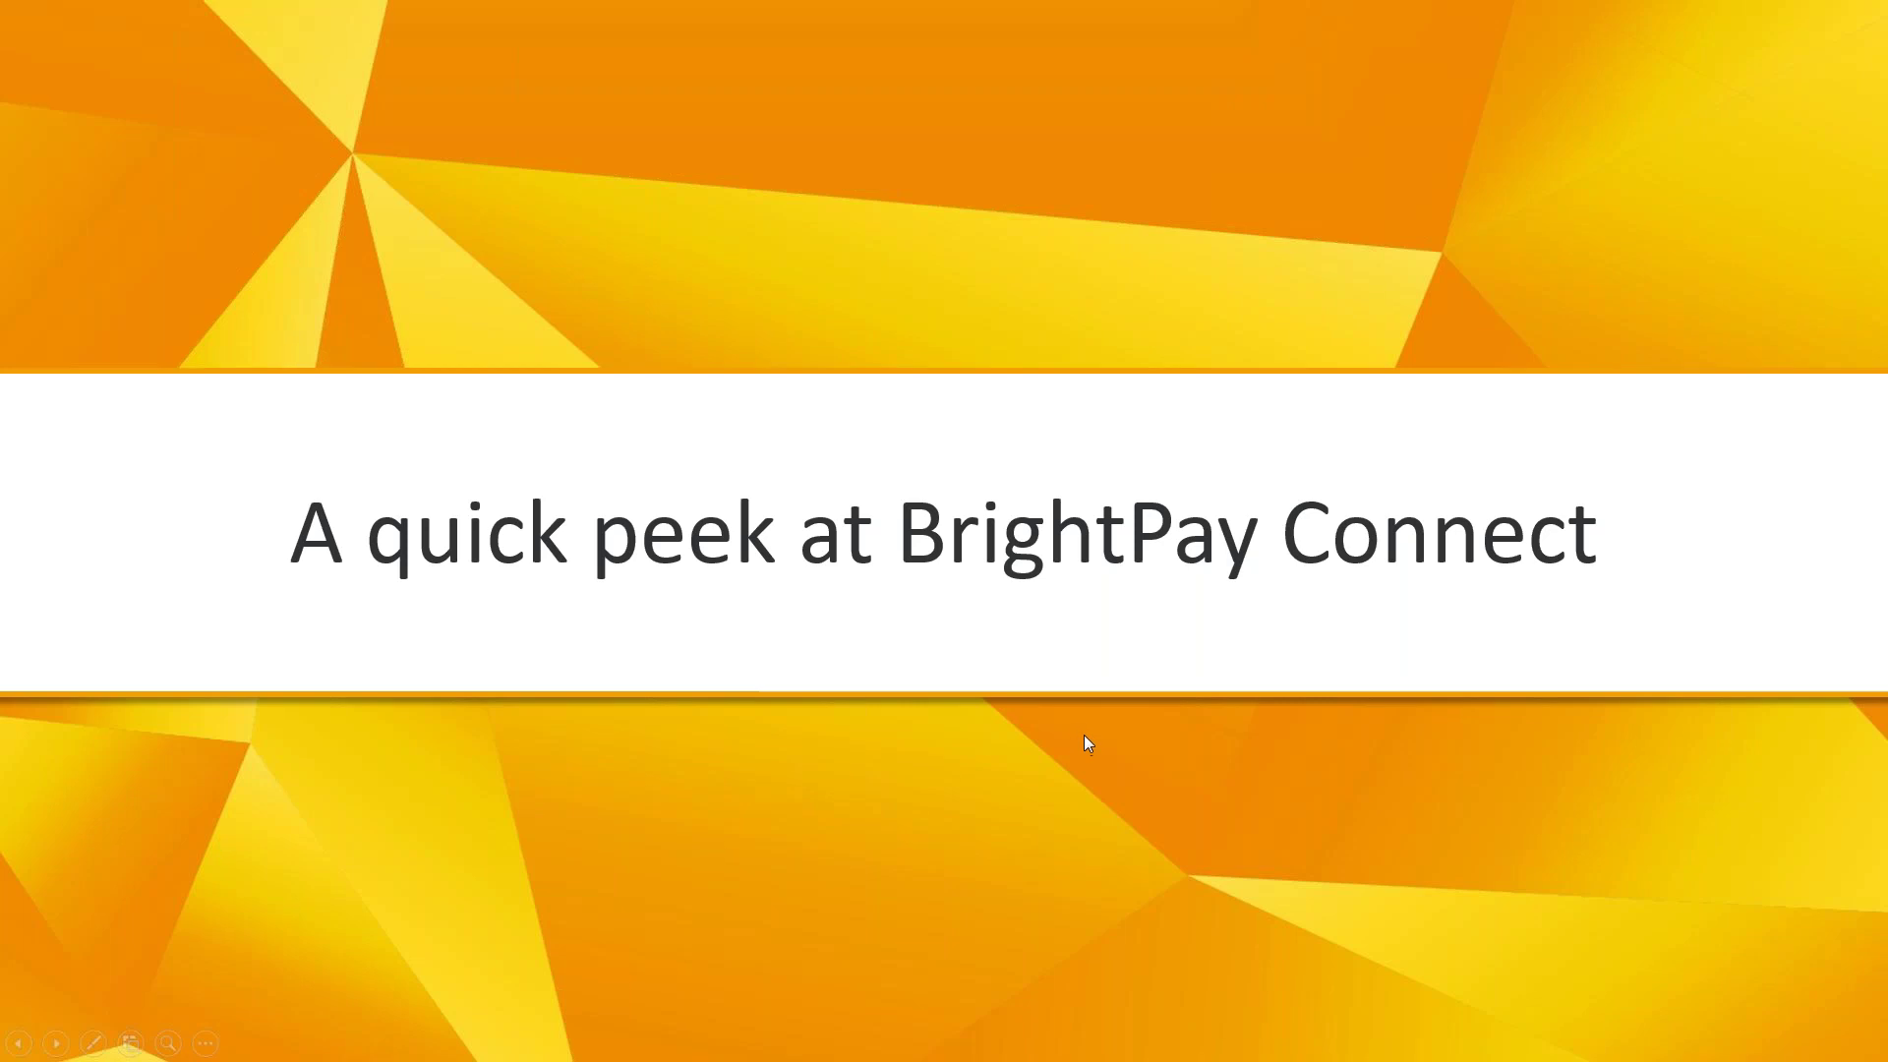
click(1102, 656)
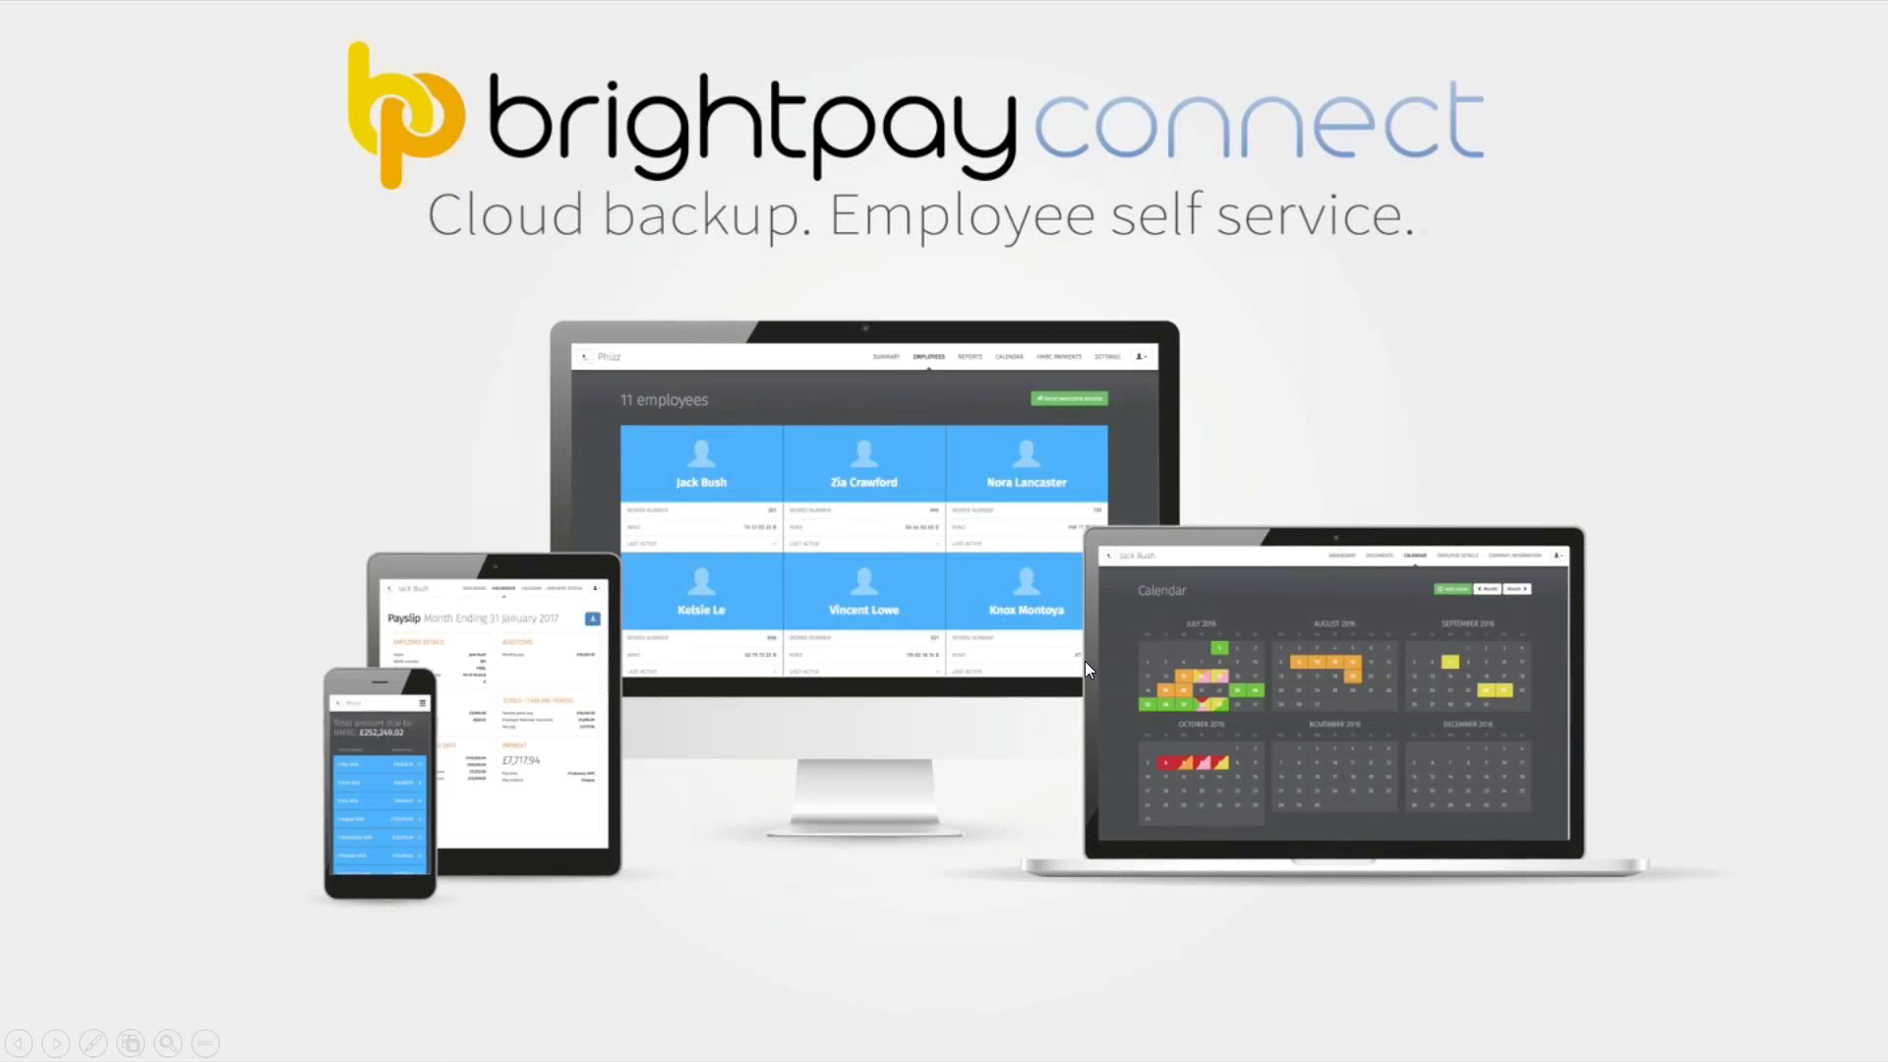
click(1064, 677)
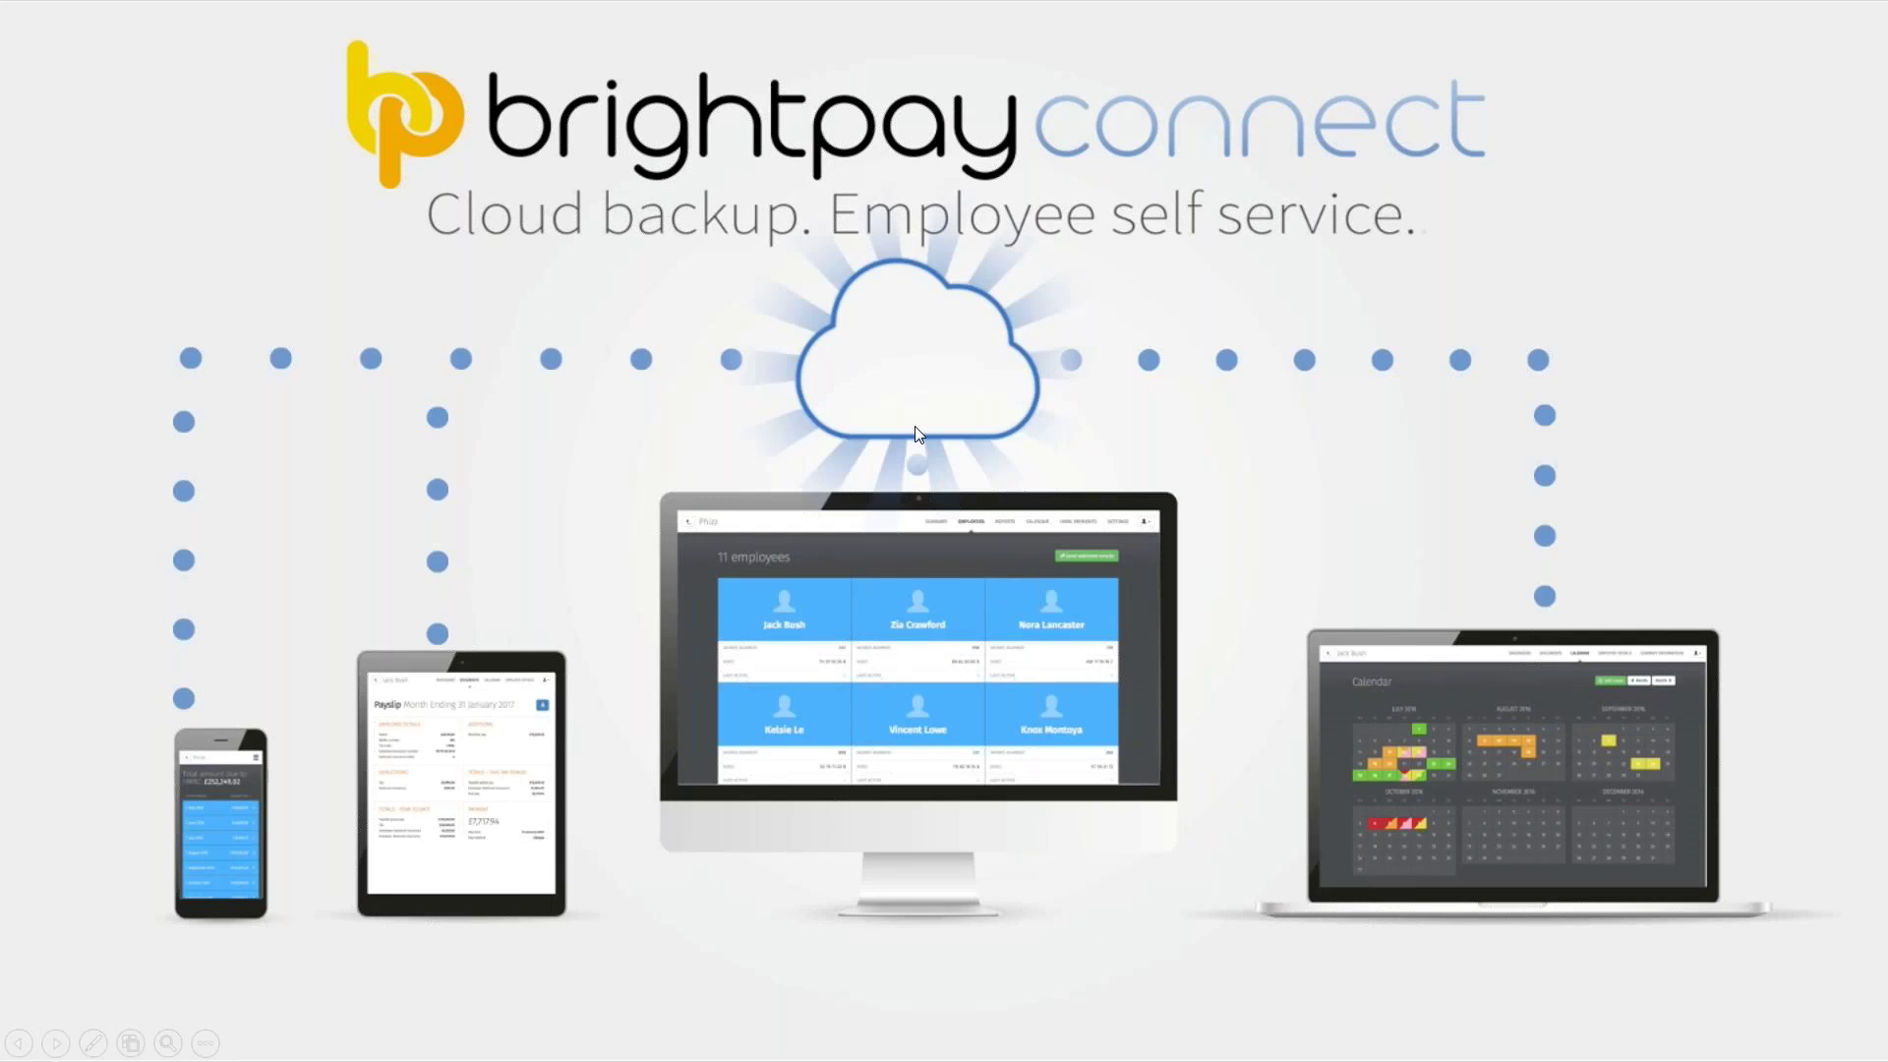
click(910, 787)
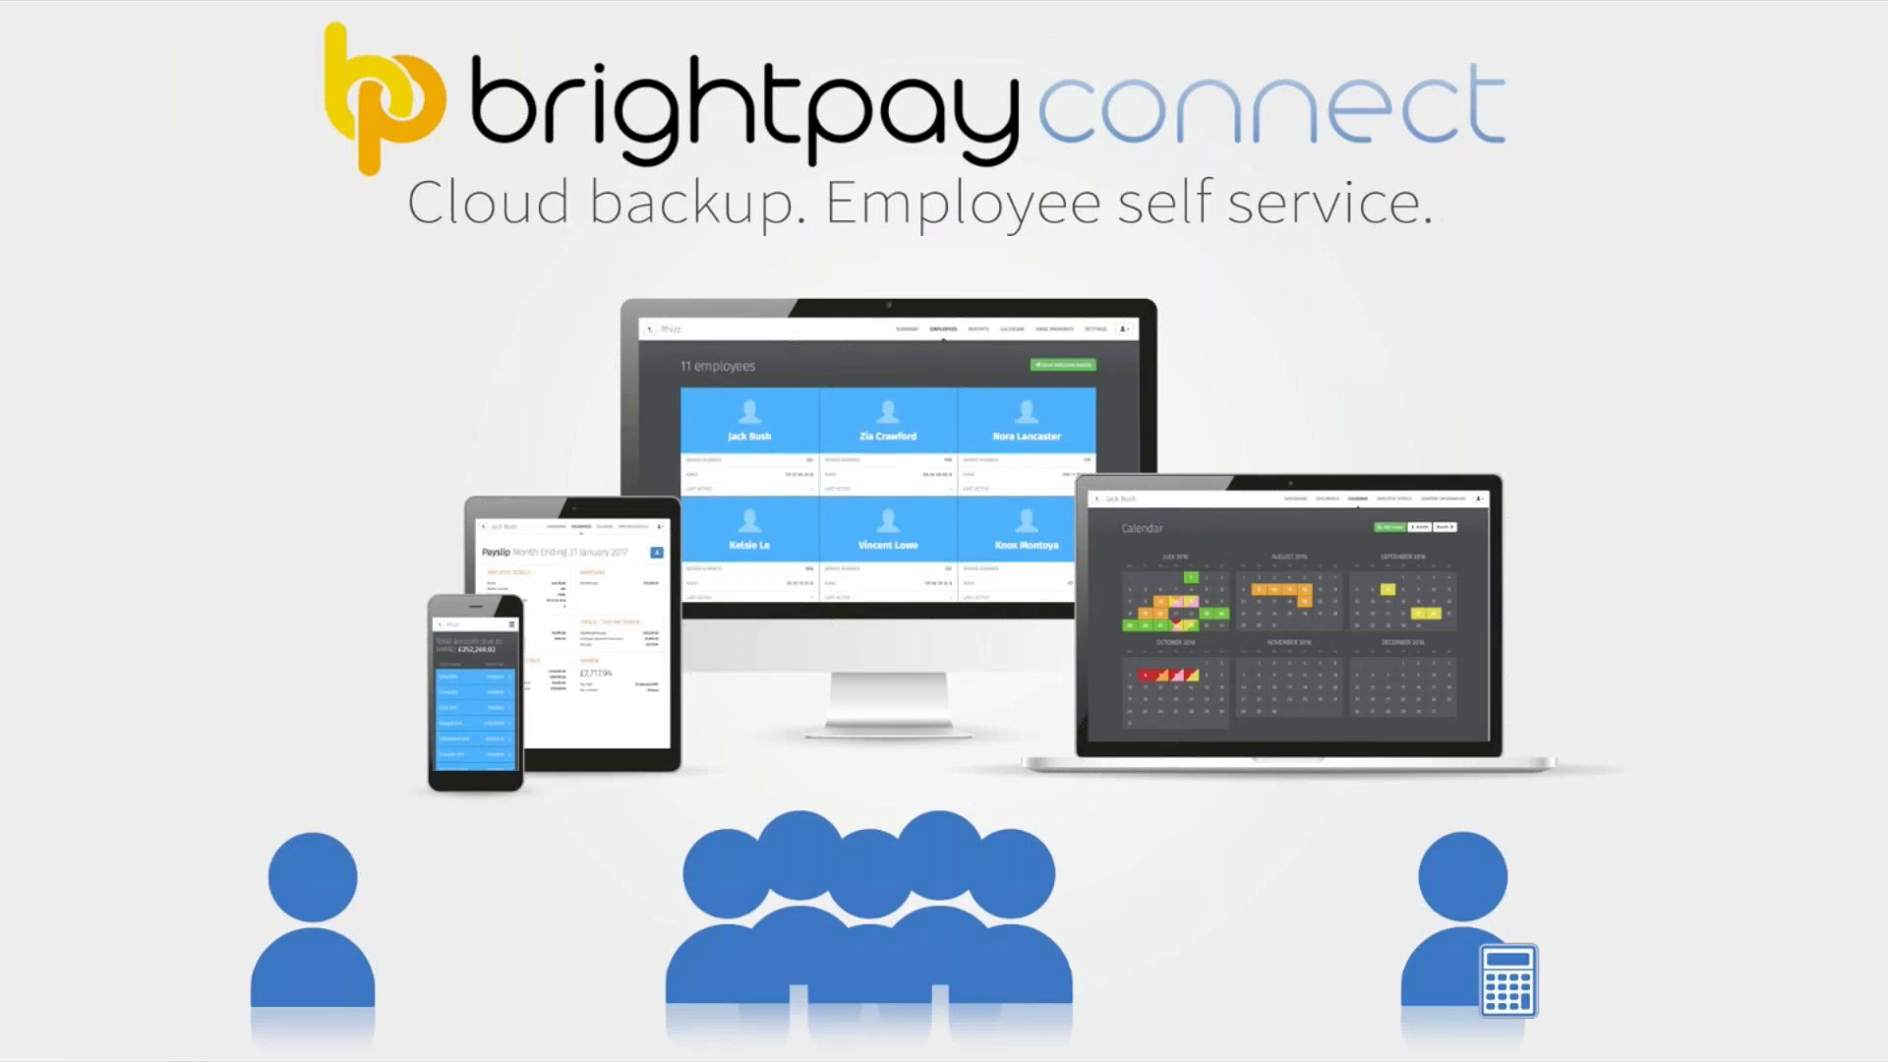
click(934, 648)
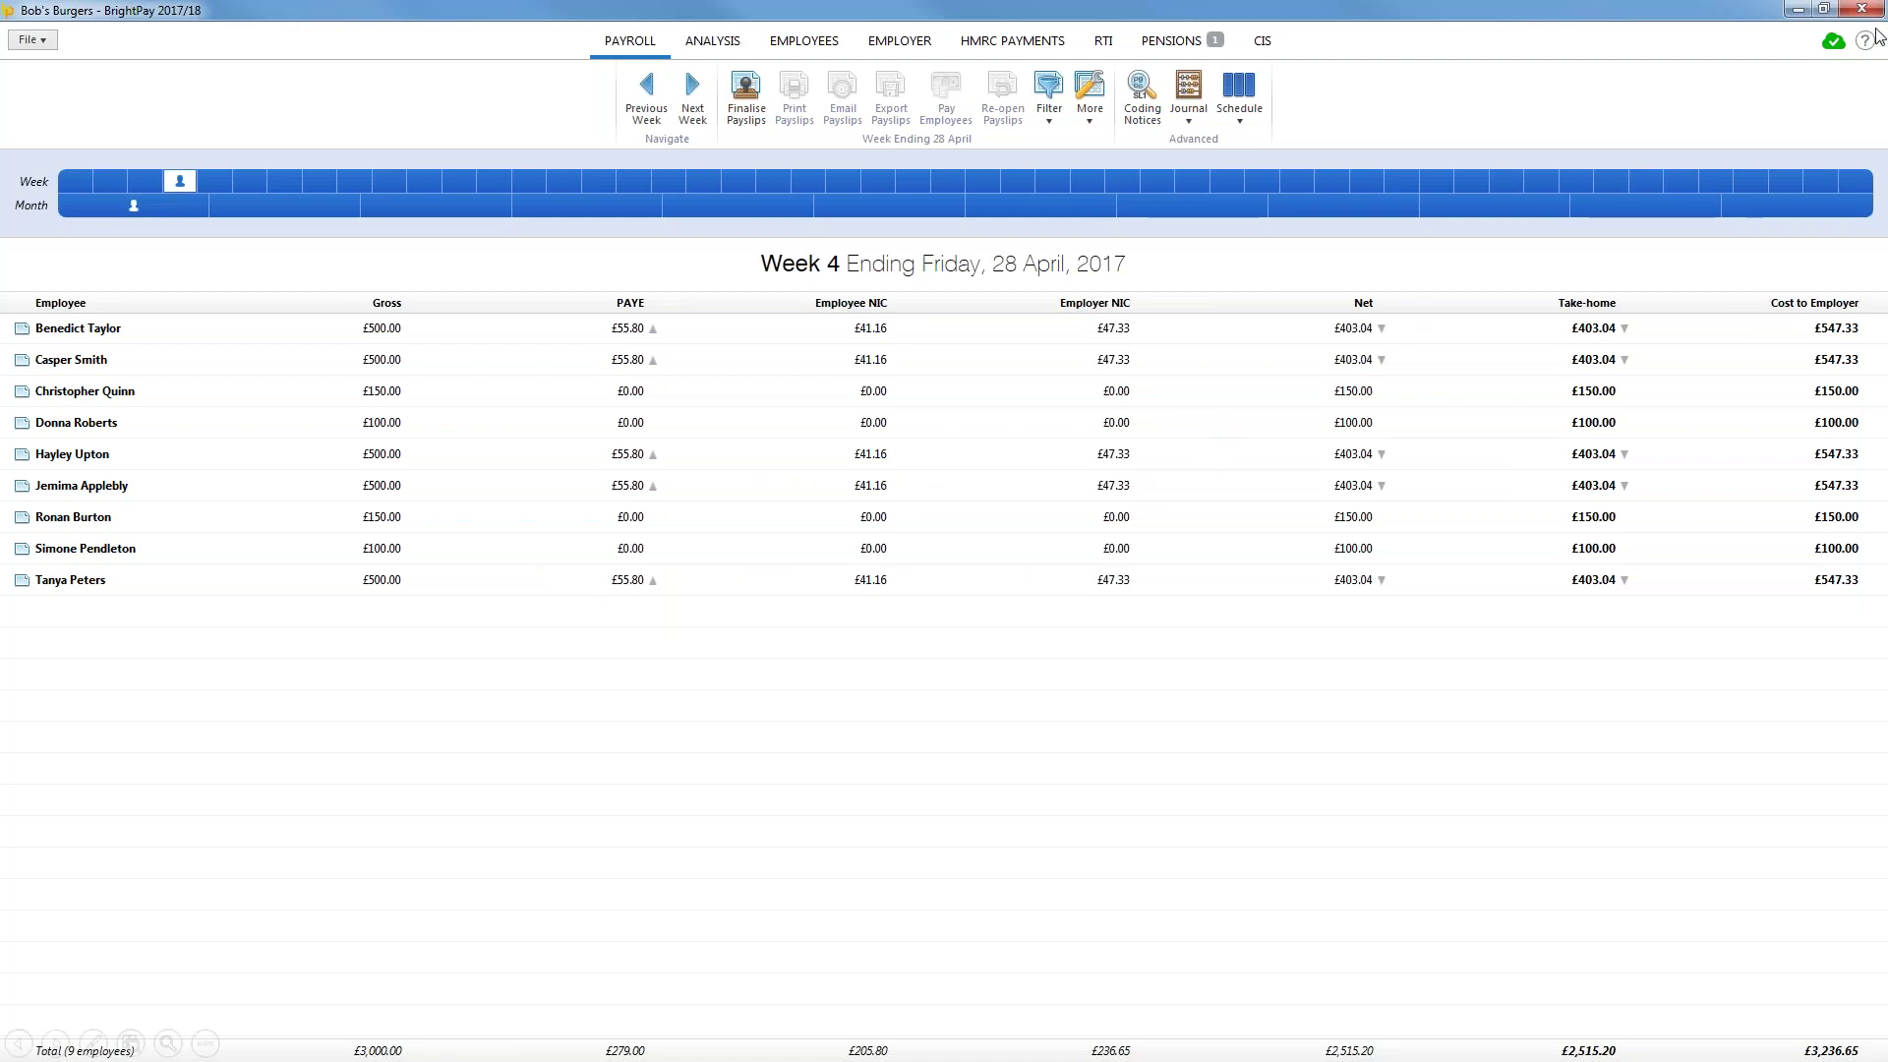
- Open the list of cloud backups available to restore for Bob's Burgers
click(1835, 45)
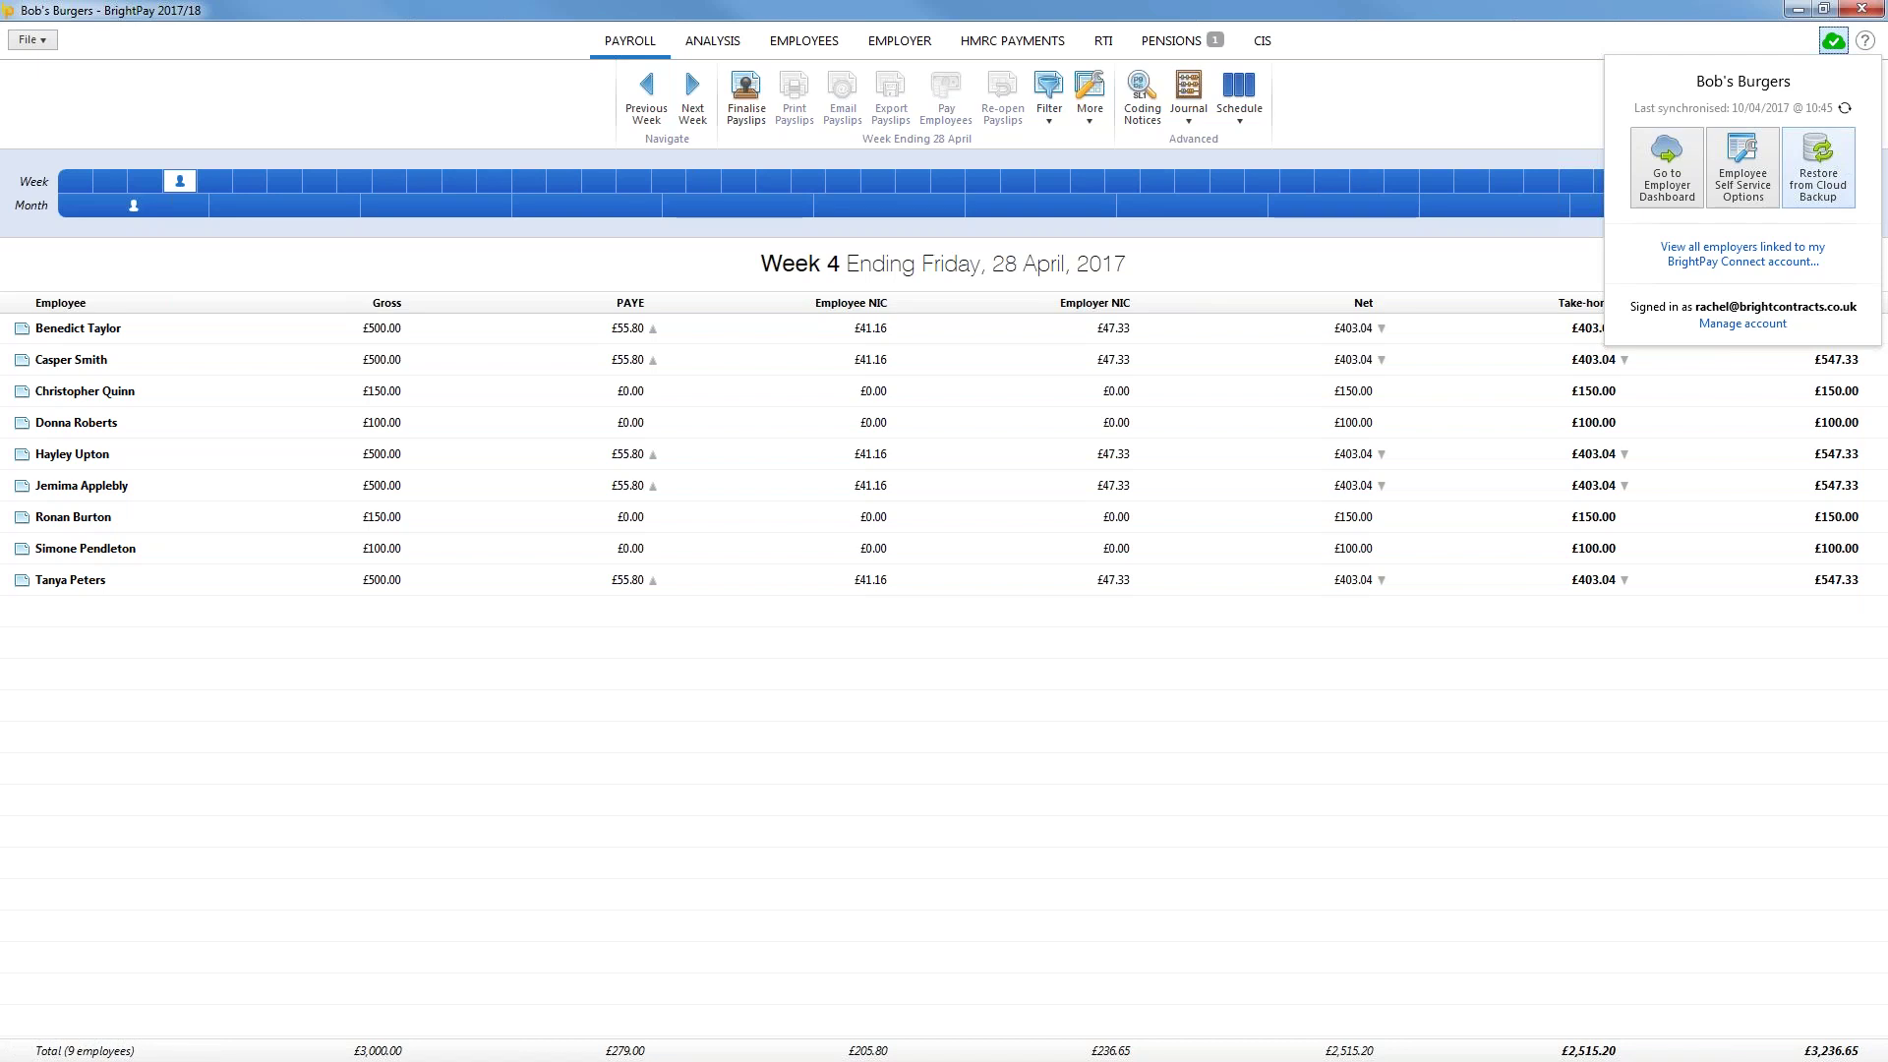
click(1818, 167)
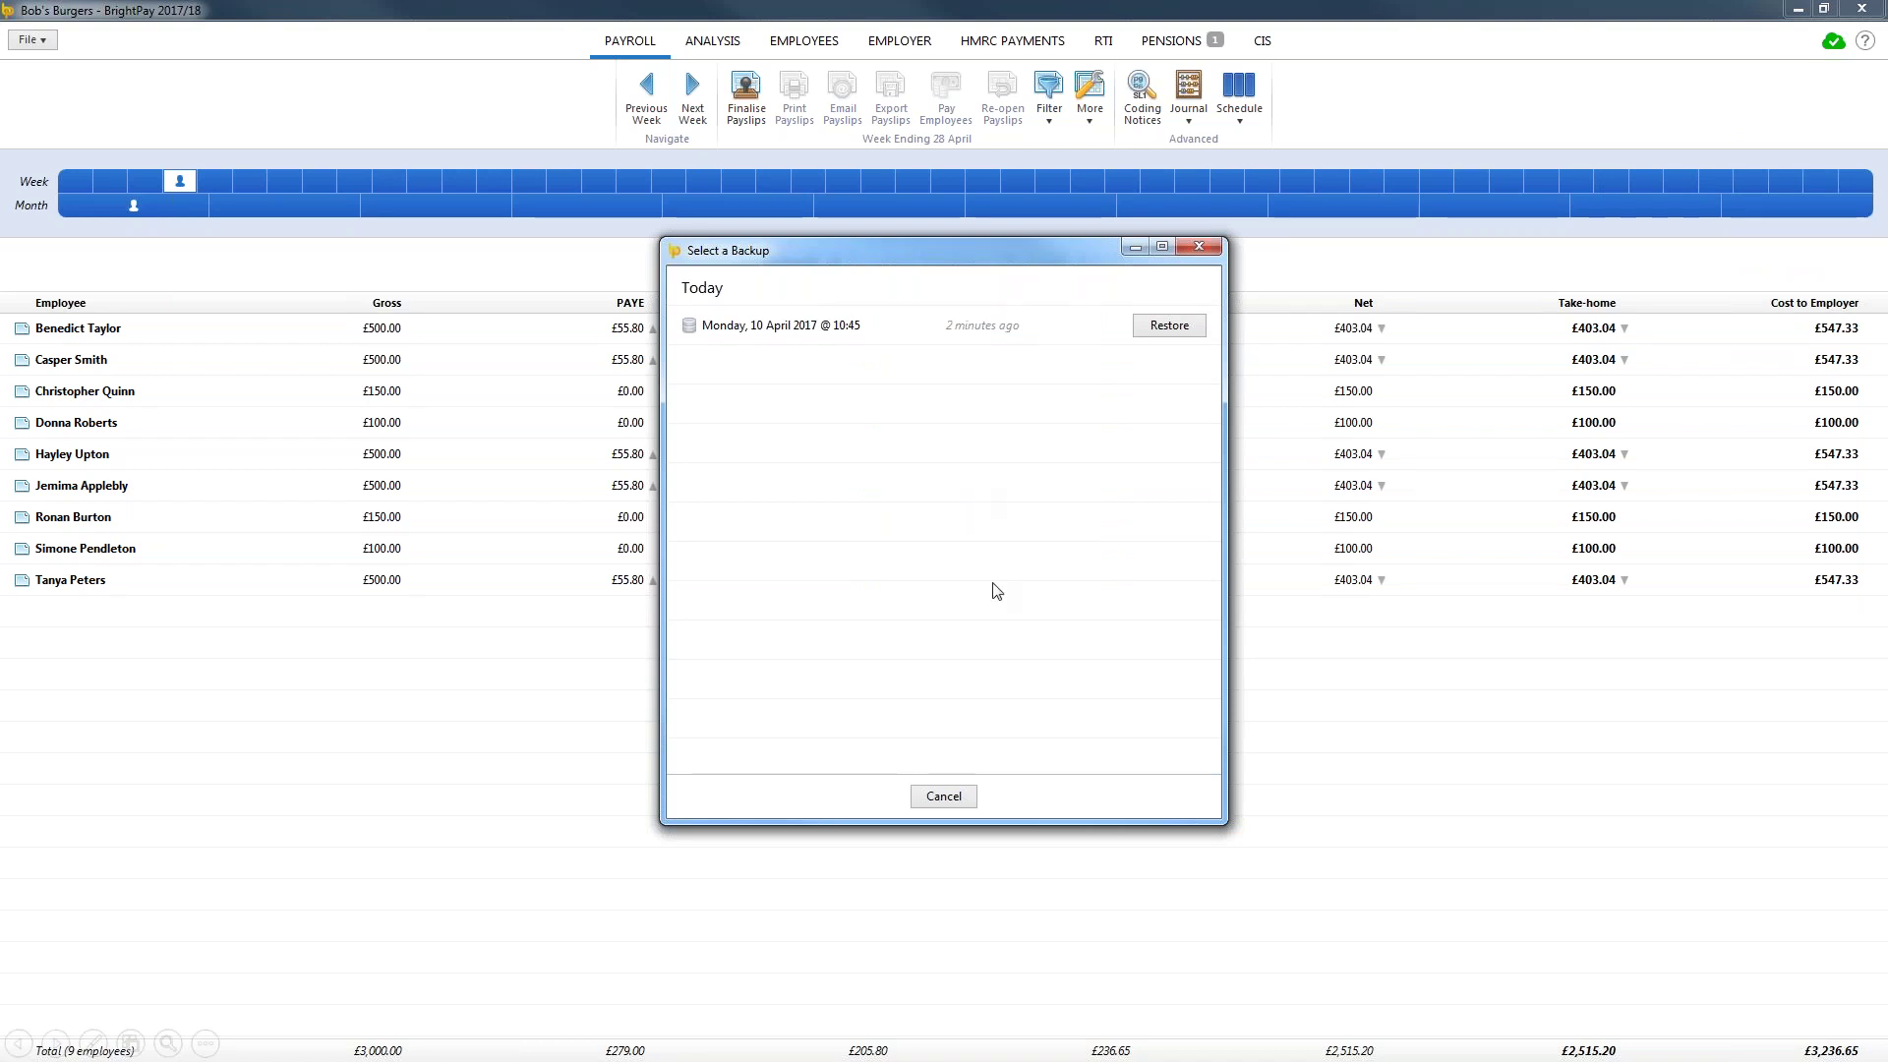
- Switch to the BrightPay Connect employer dashboard in the browser and look through its employees, reports, calendar, HMRC payments and documents
click(1831, 42)
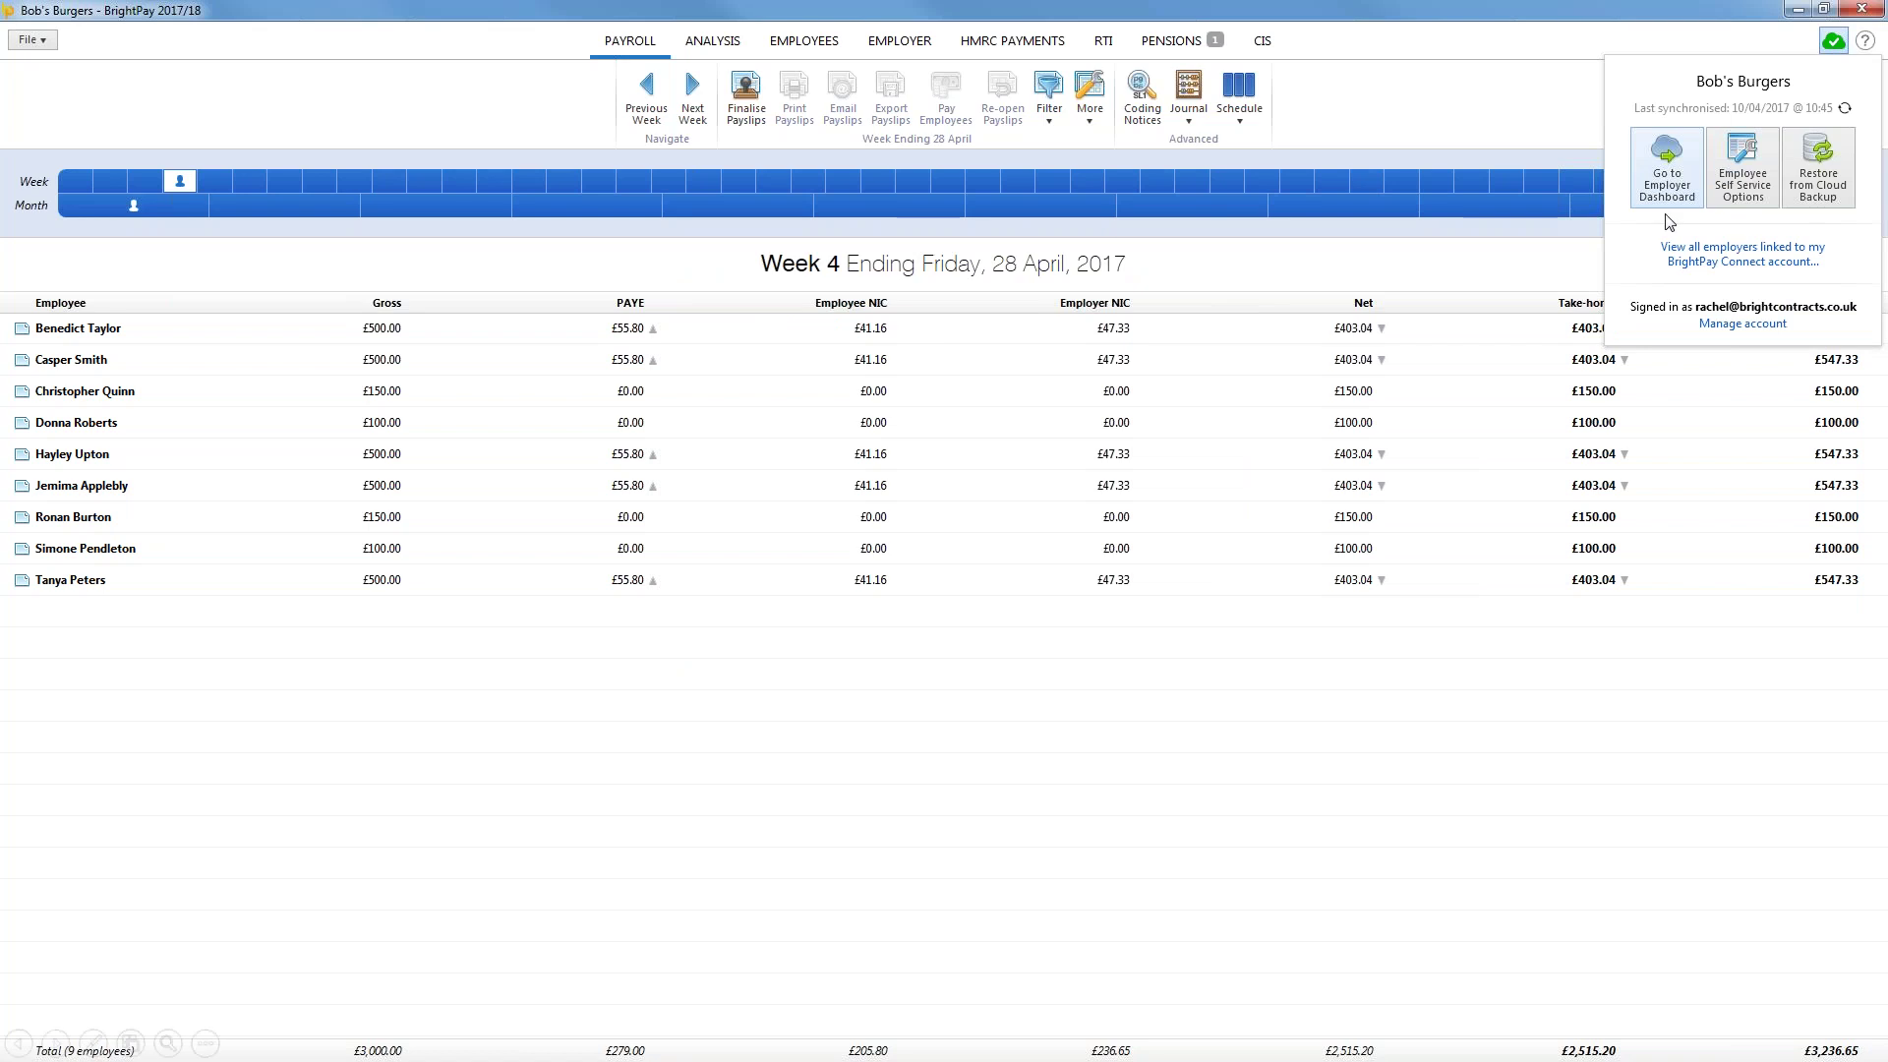
click(1649, 177)
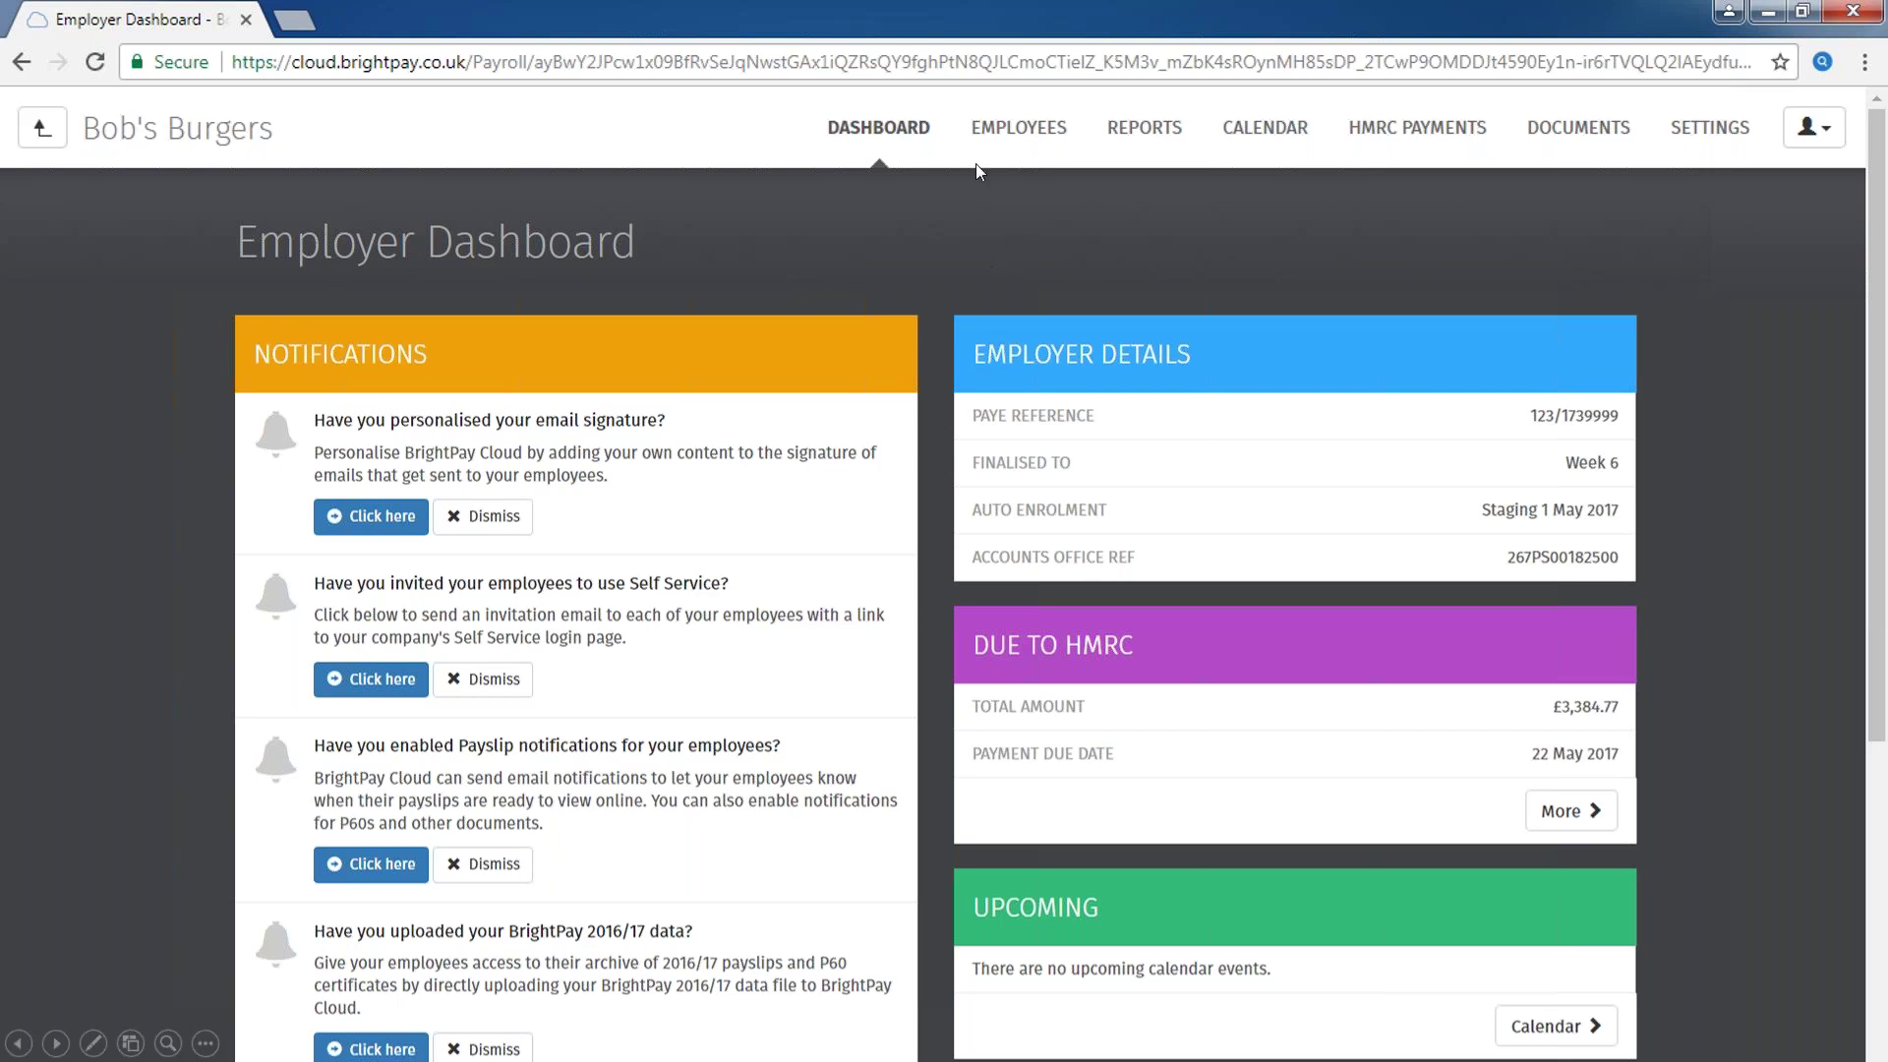
click(1004, 135)
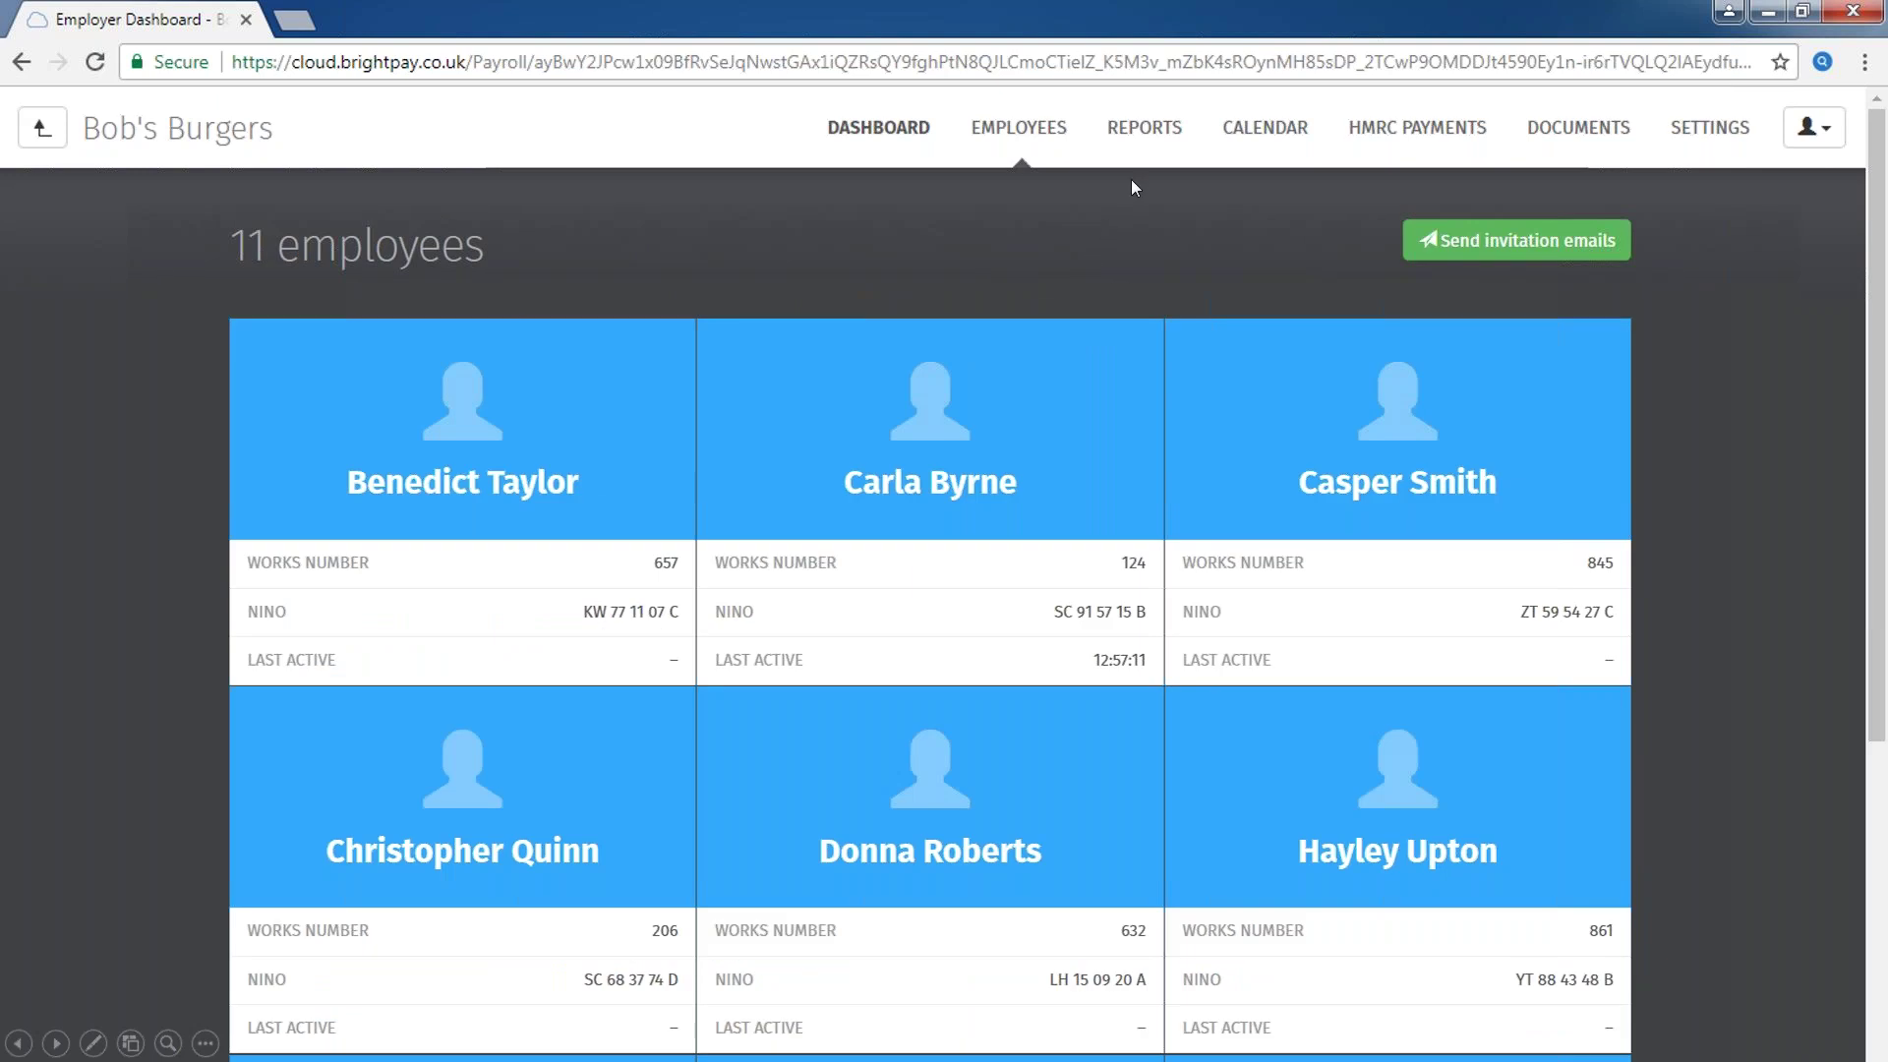
click(1133, 135)
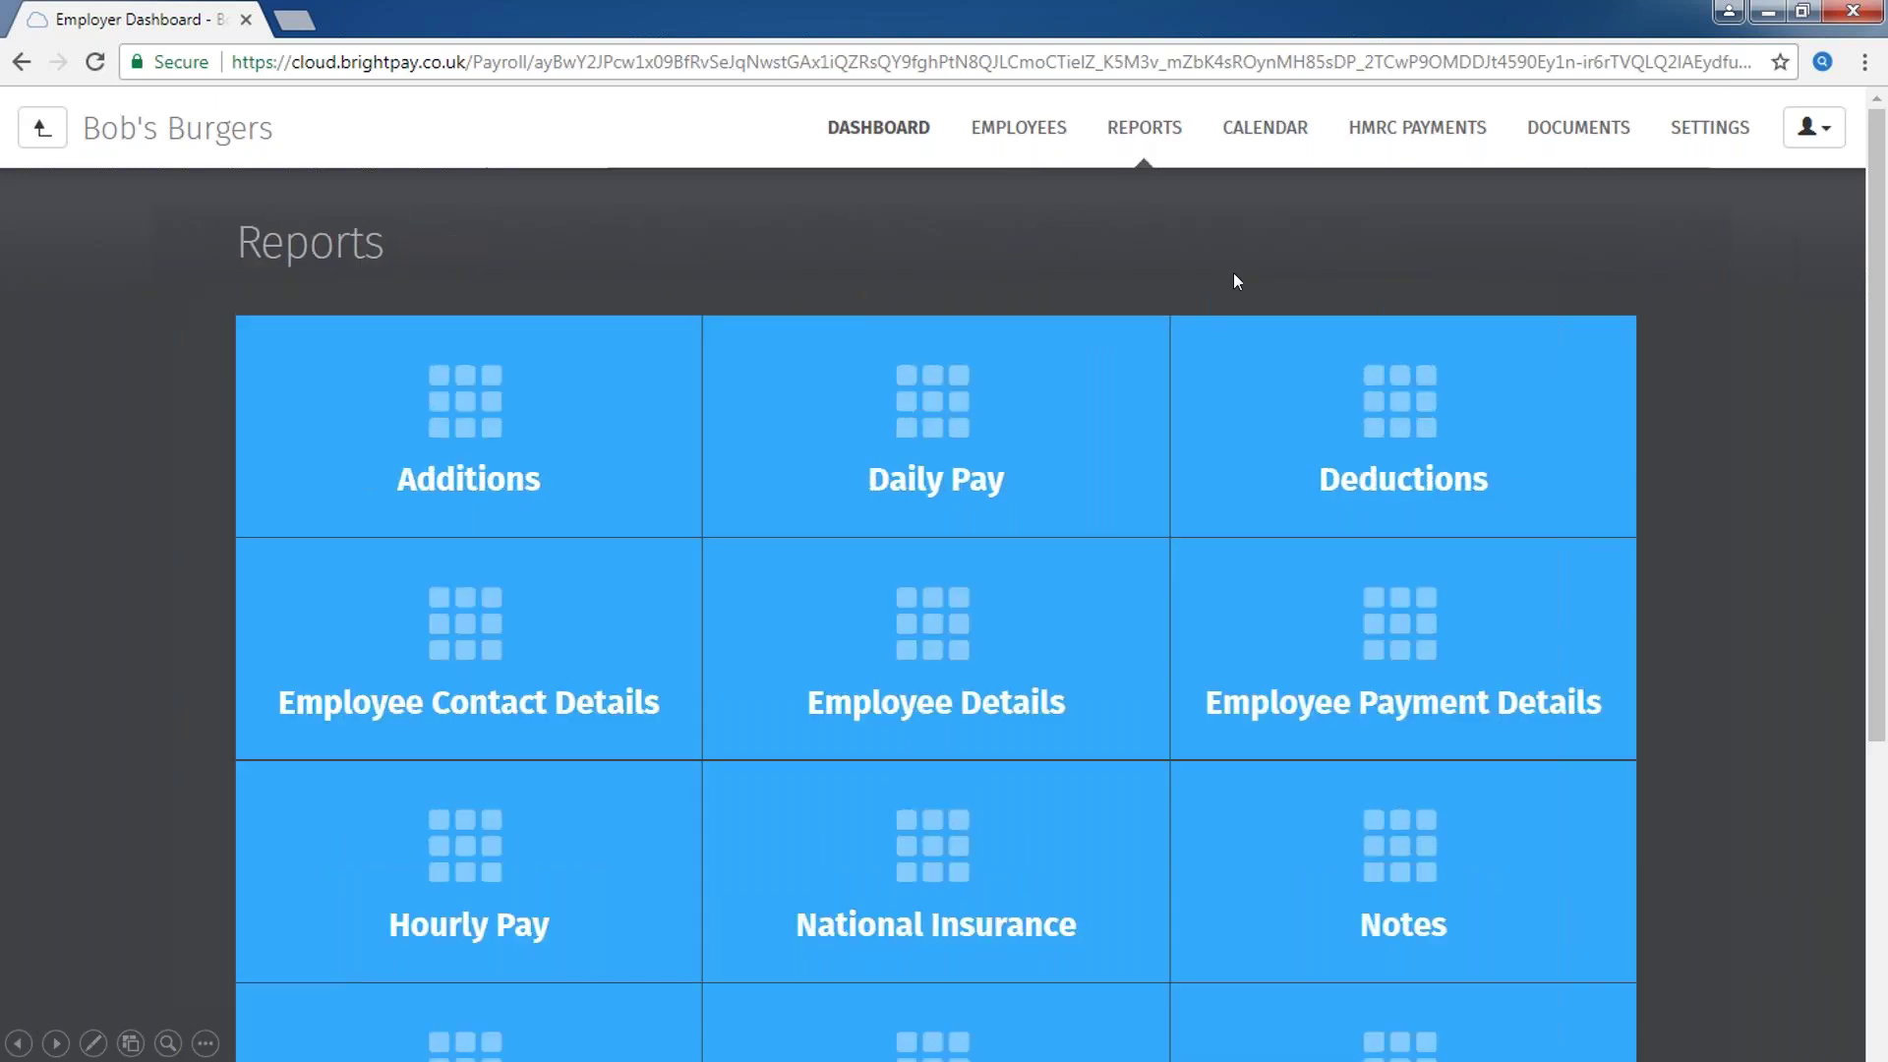
click(1258, 135)
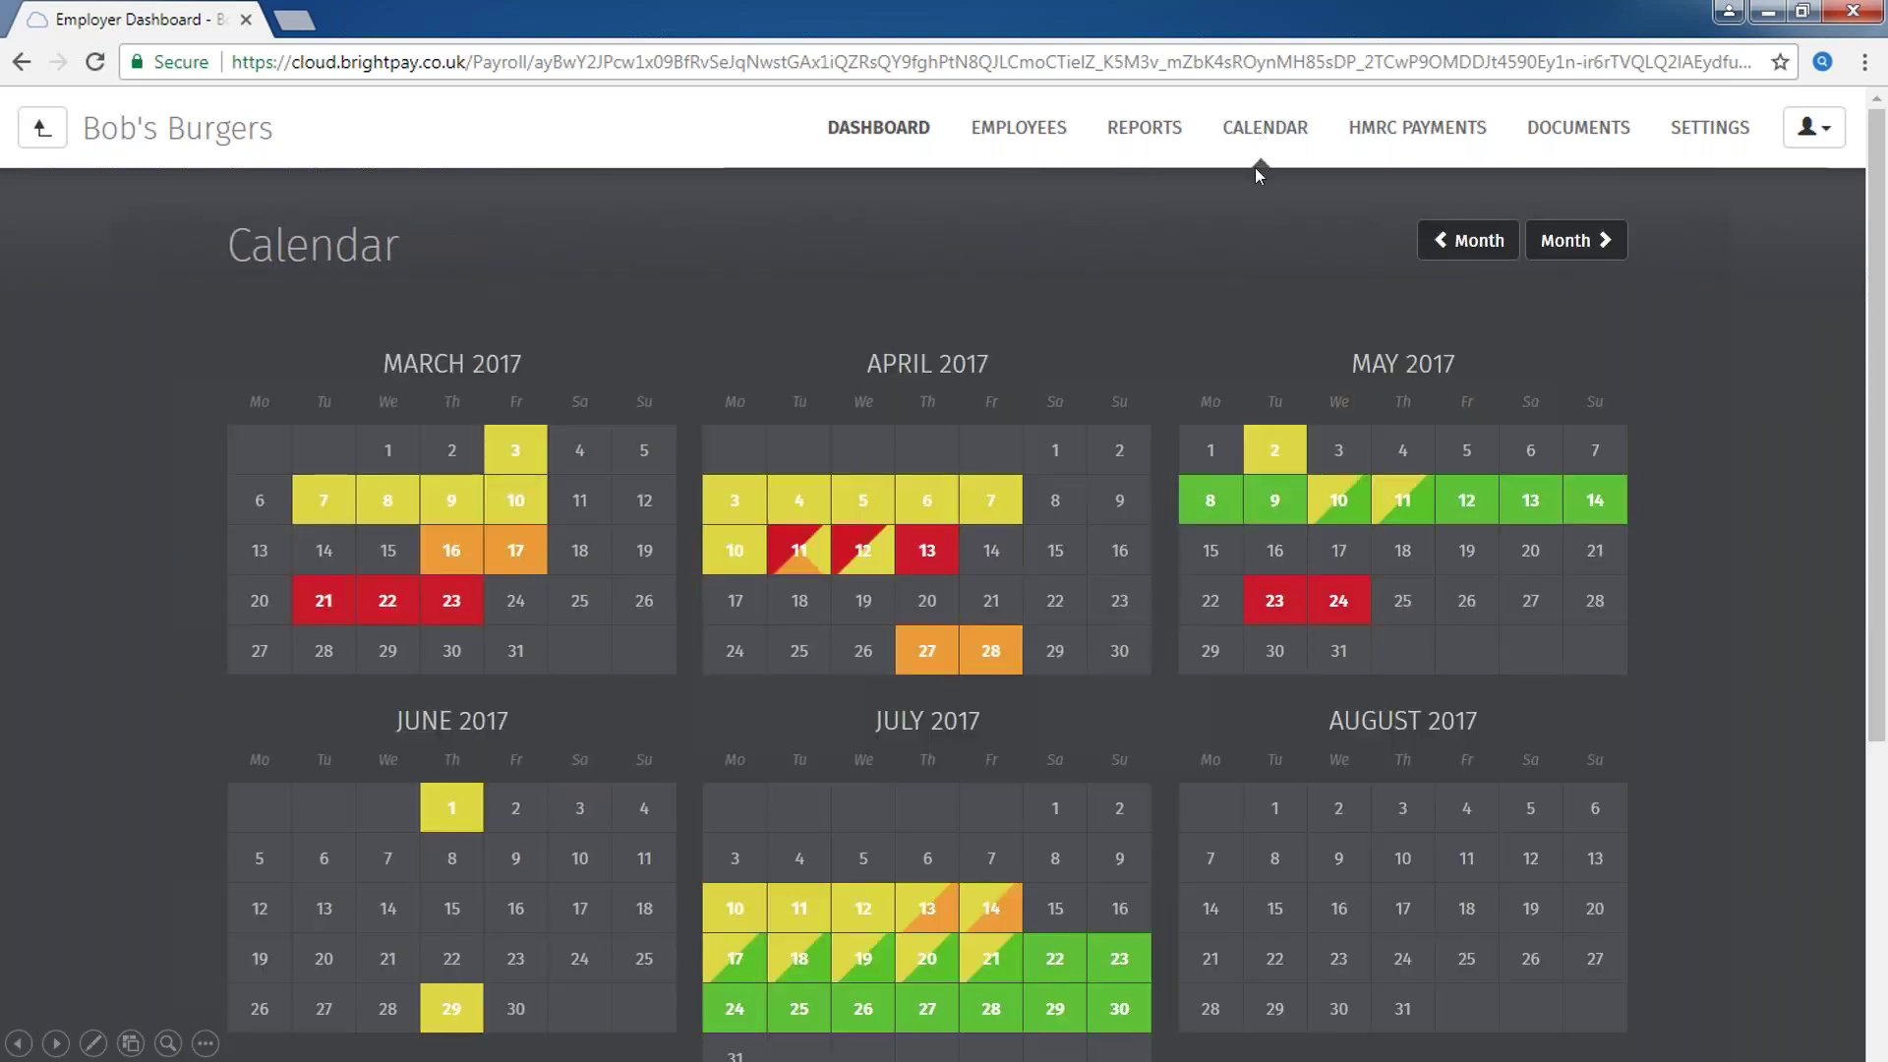
click(1434, 137)
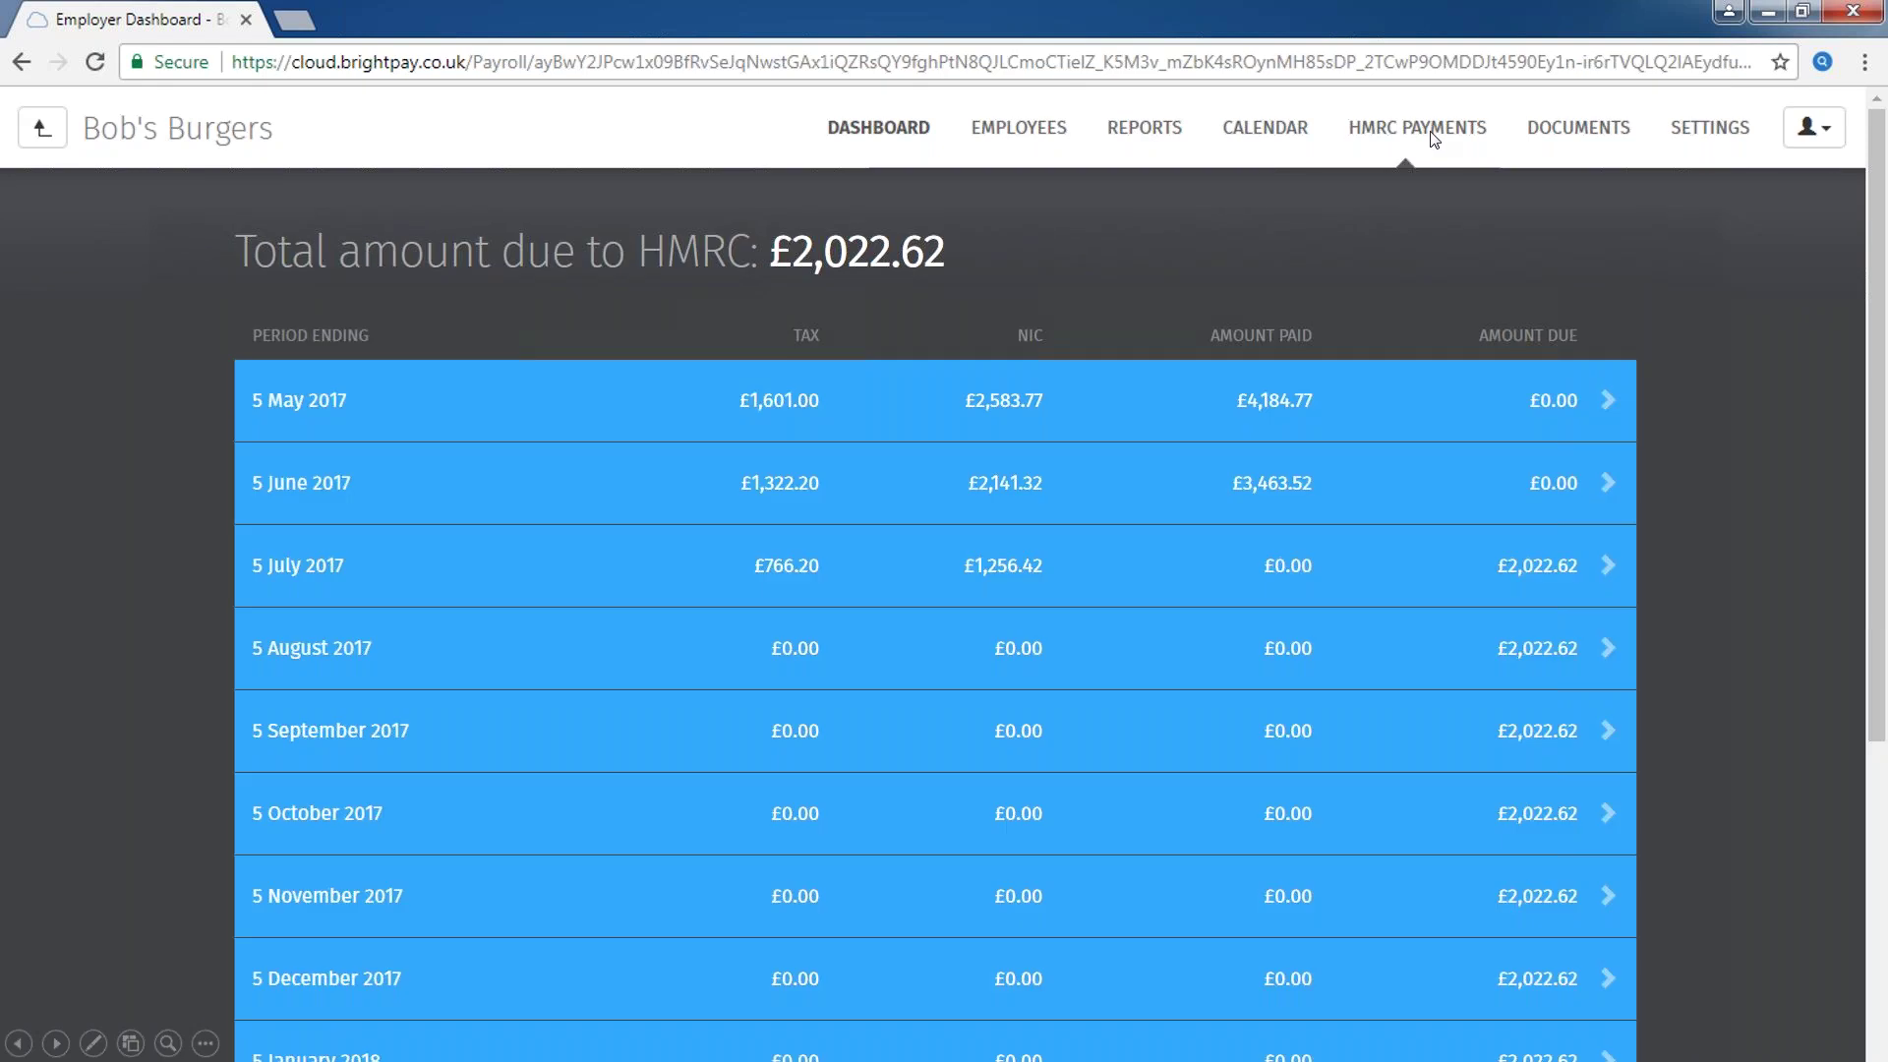
click(1571, 125)
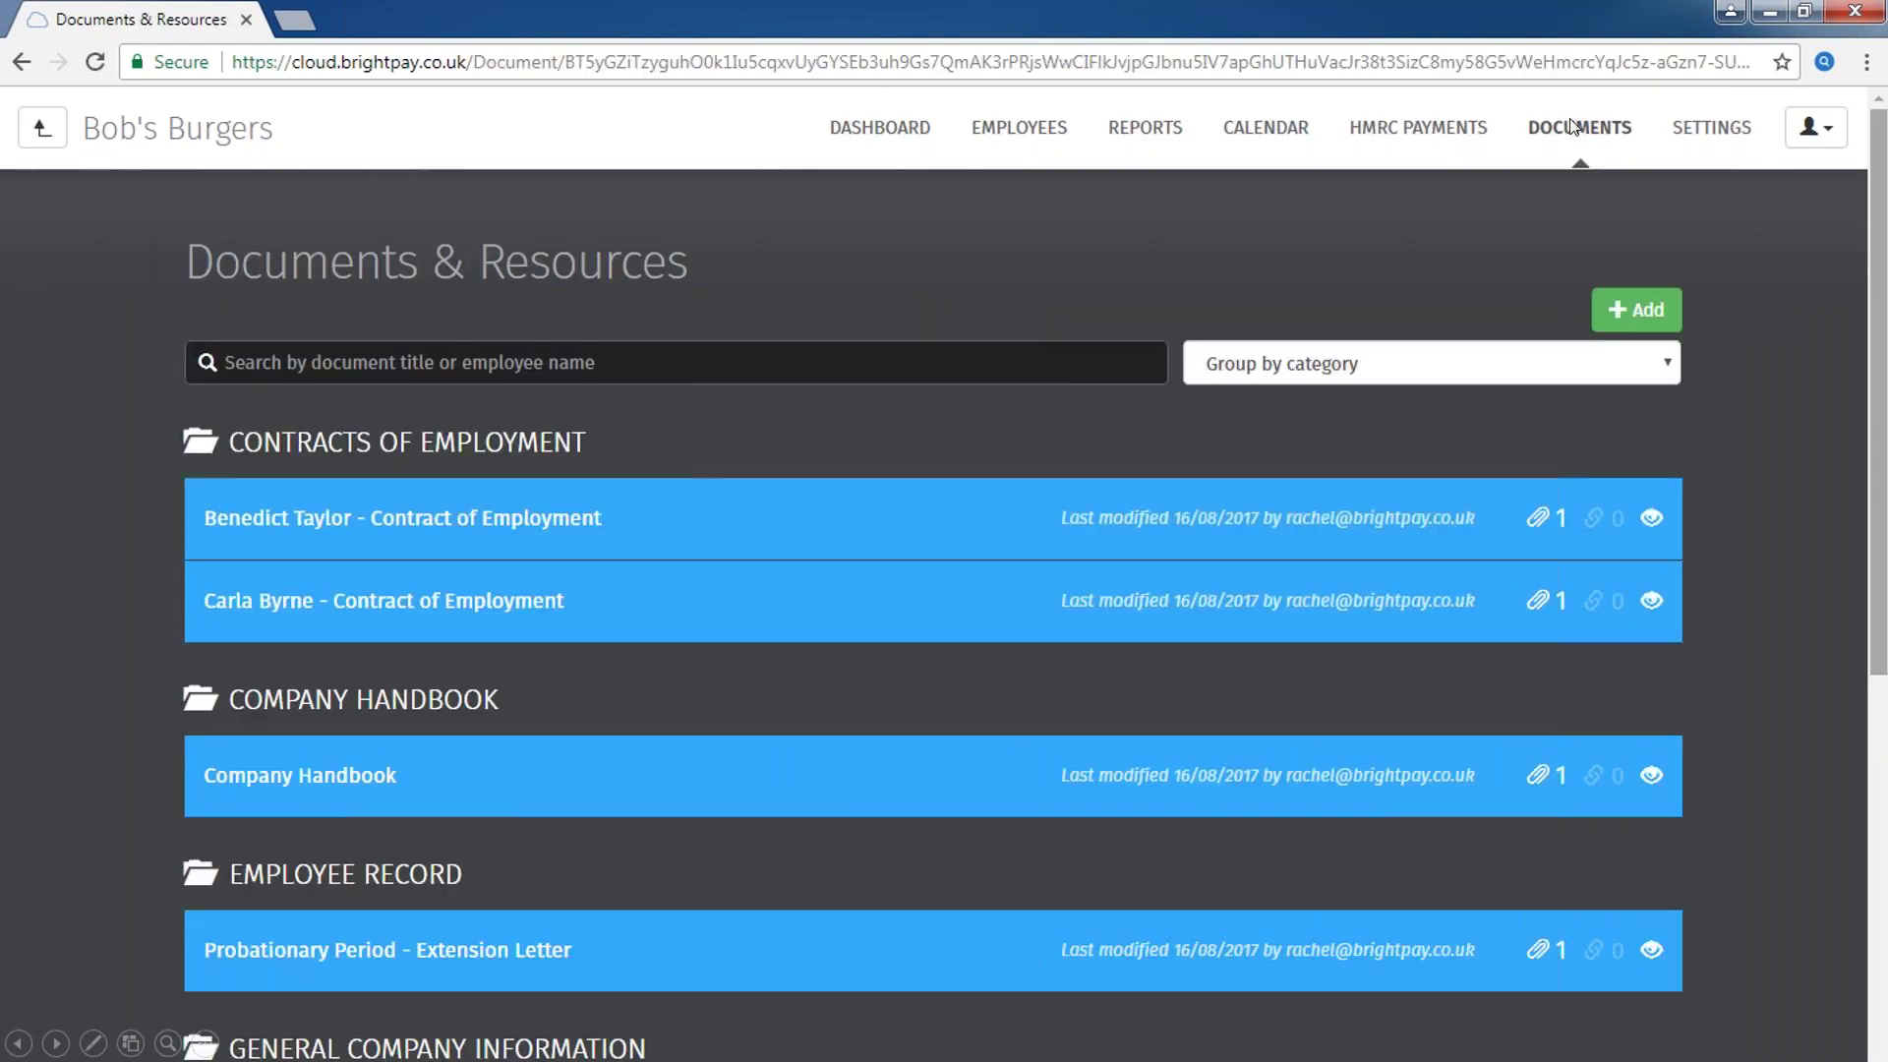
click(1852, 13)
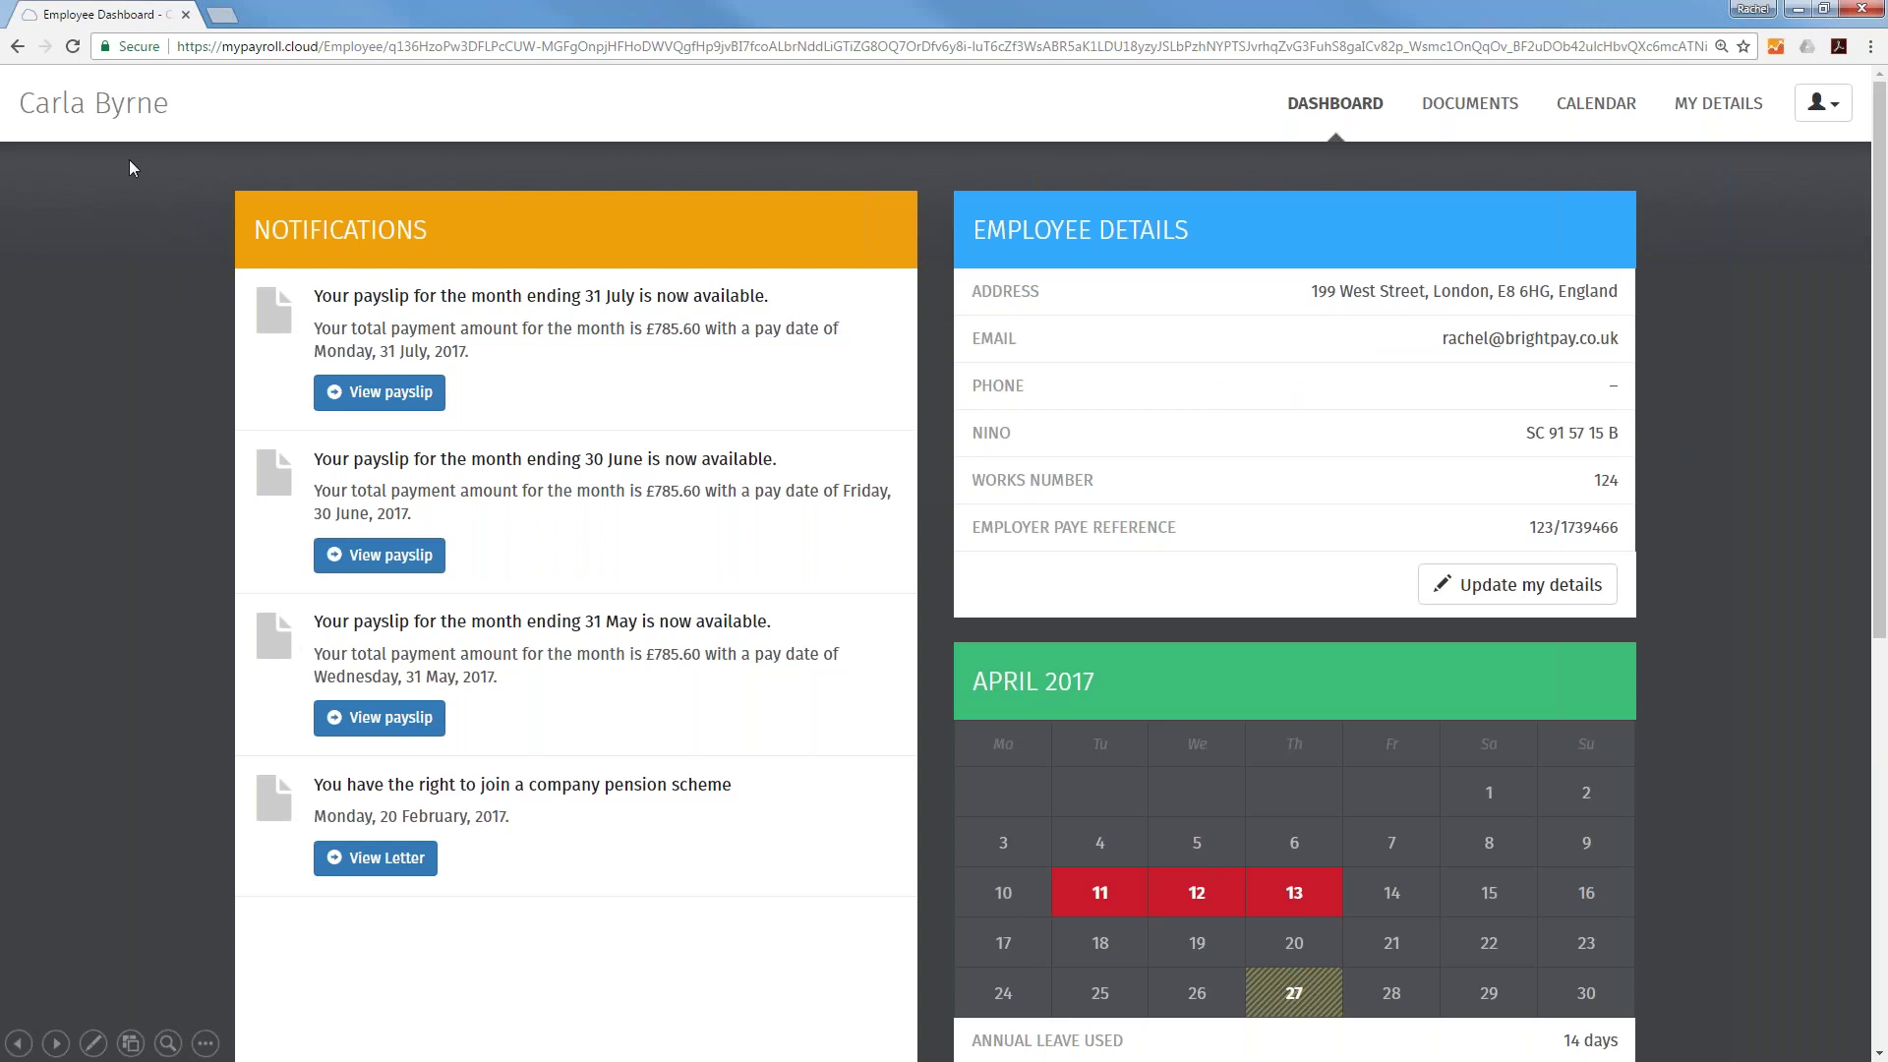
- View the employee's self-service documents and their payslip for the month ending 31 July 2017
click(414, 404)
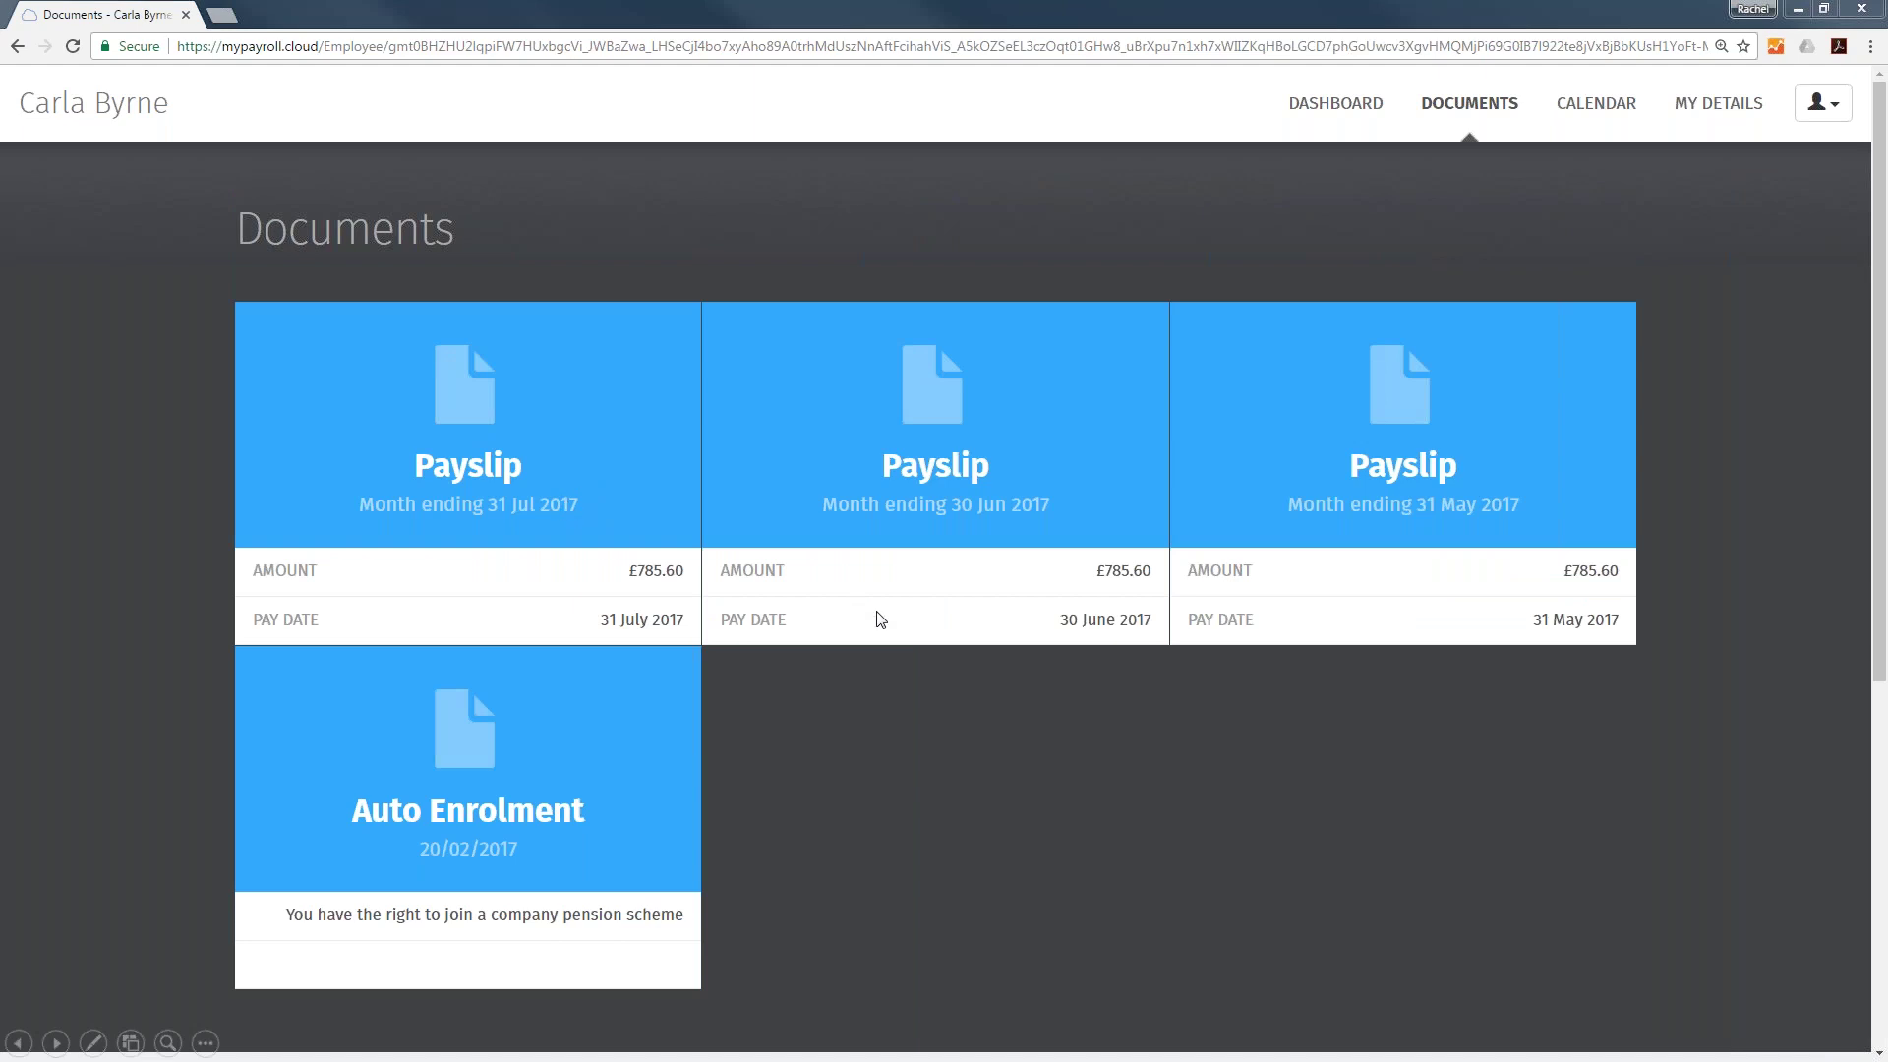
click(391, 424)
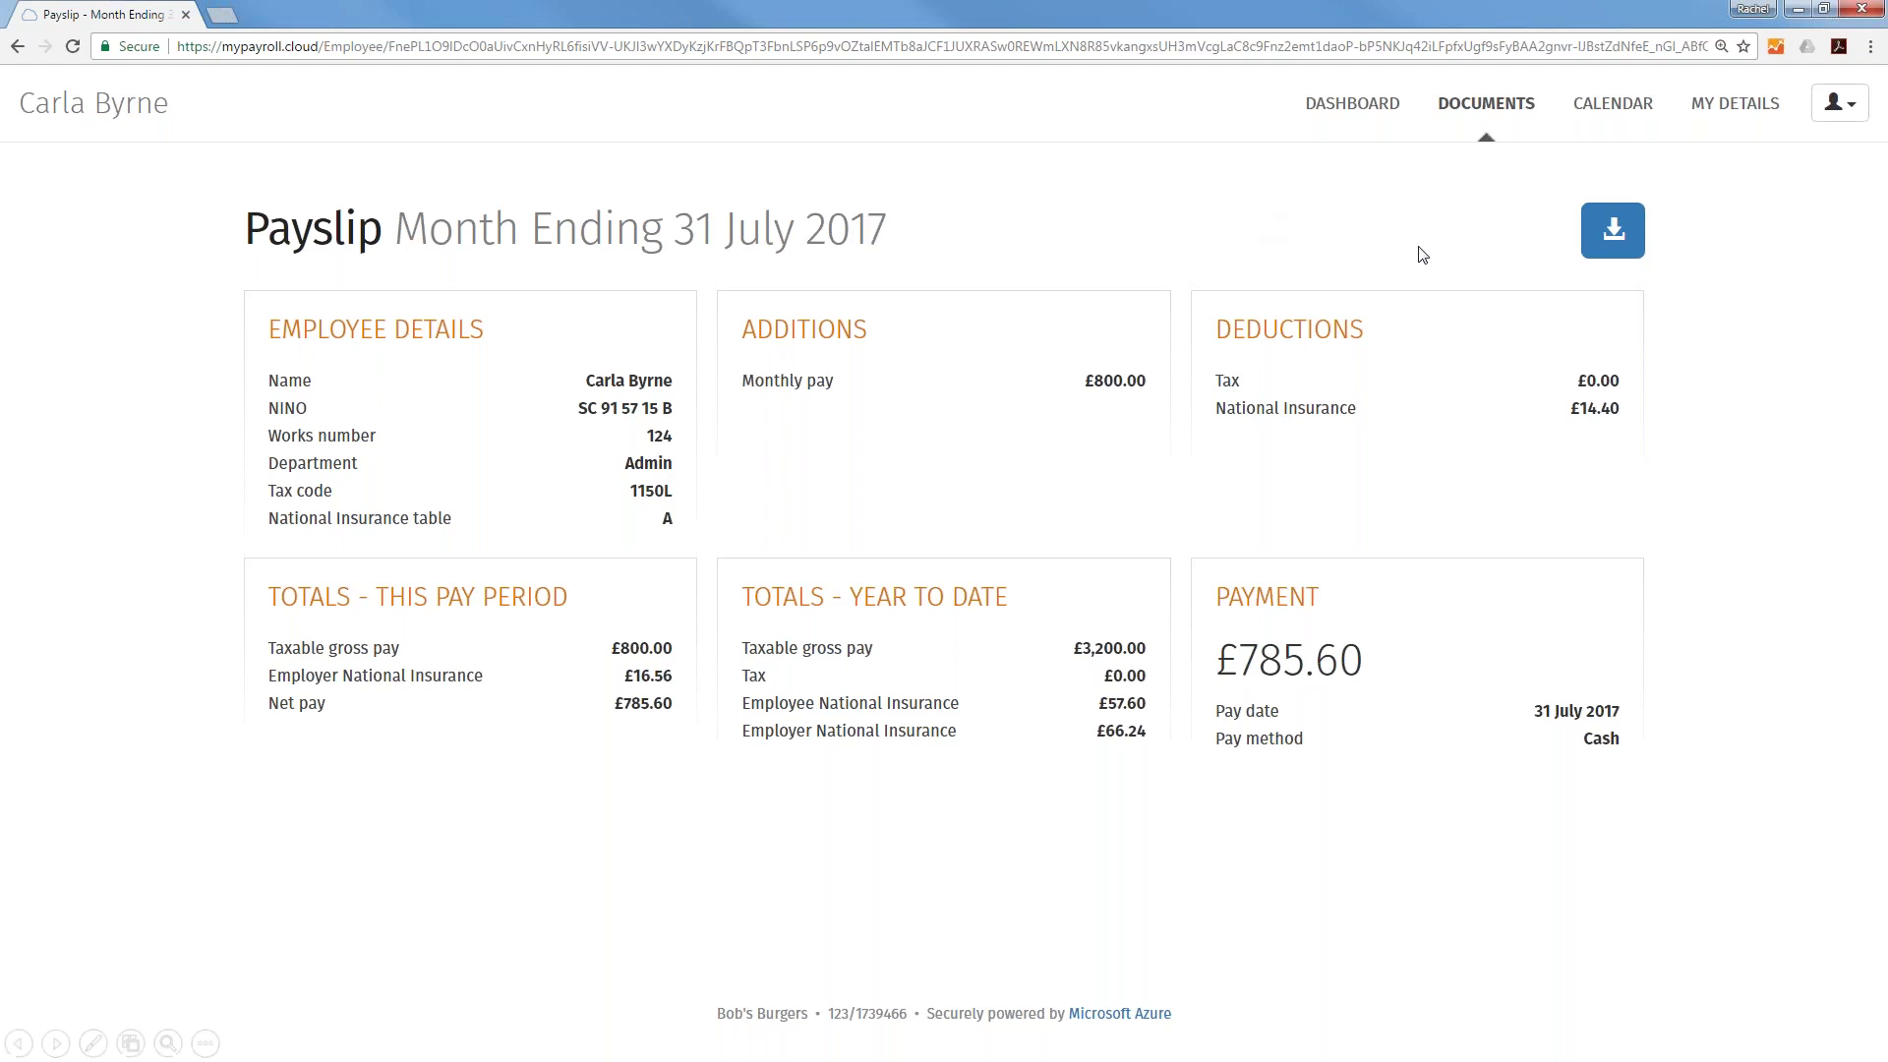
- Start a leave request from the employee's self-service calendar
click(1618, 105)
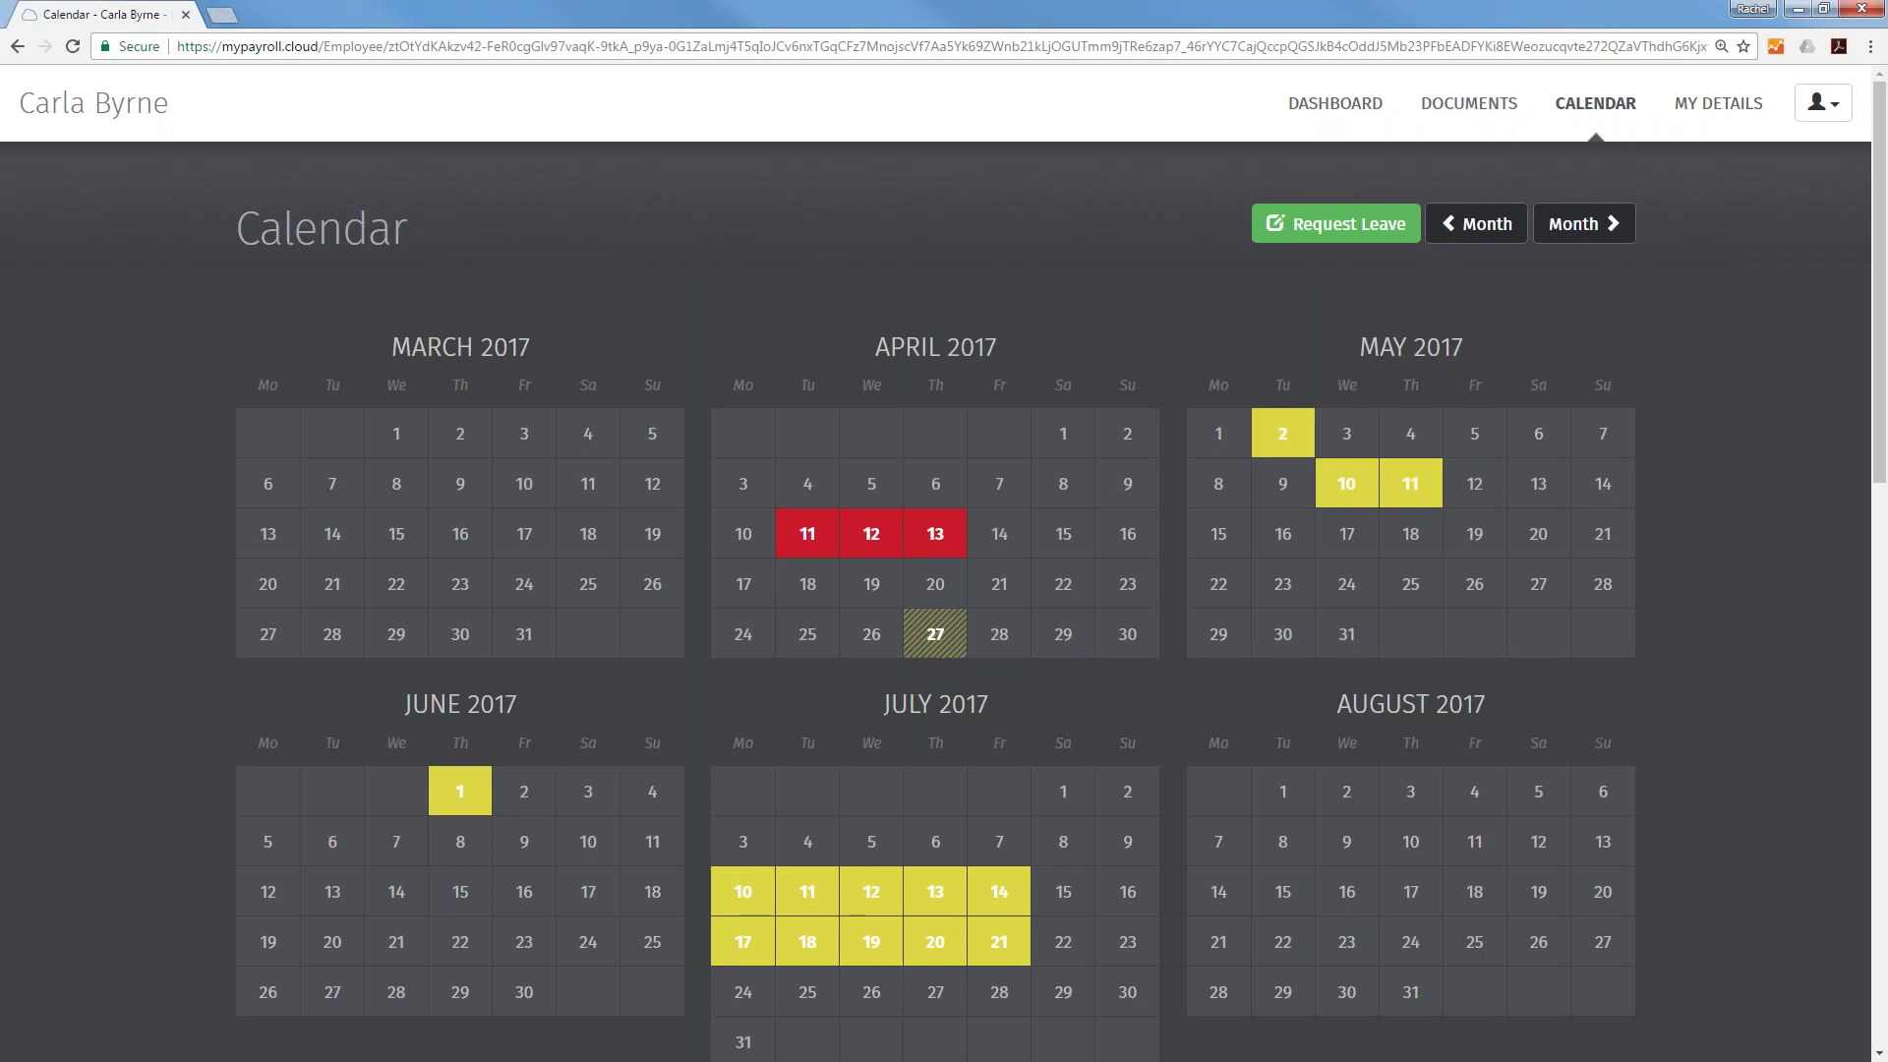
click(1345, 226)
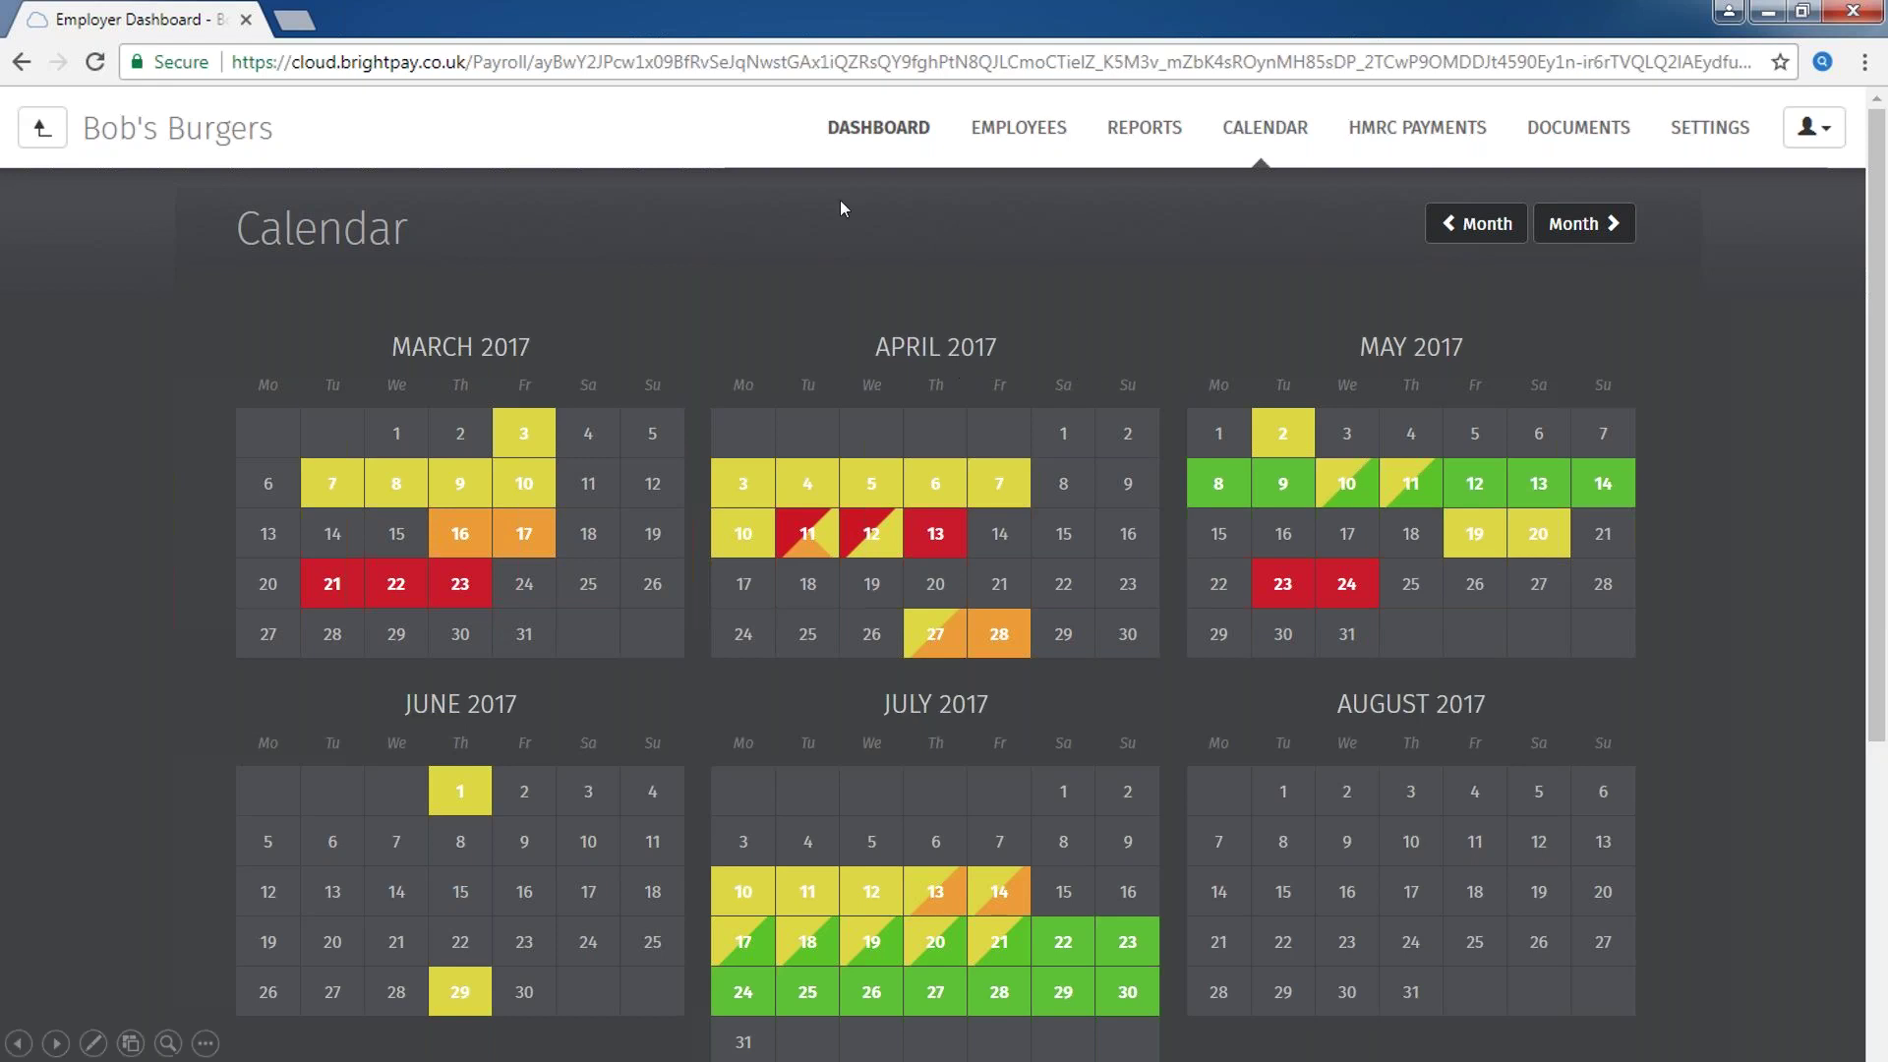
- Approve the employee's leave request for 19-05-2017 to 20-05-2017 from the employer dashboard
click(881, 124)
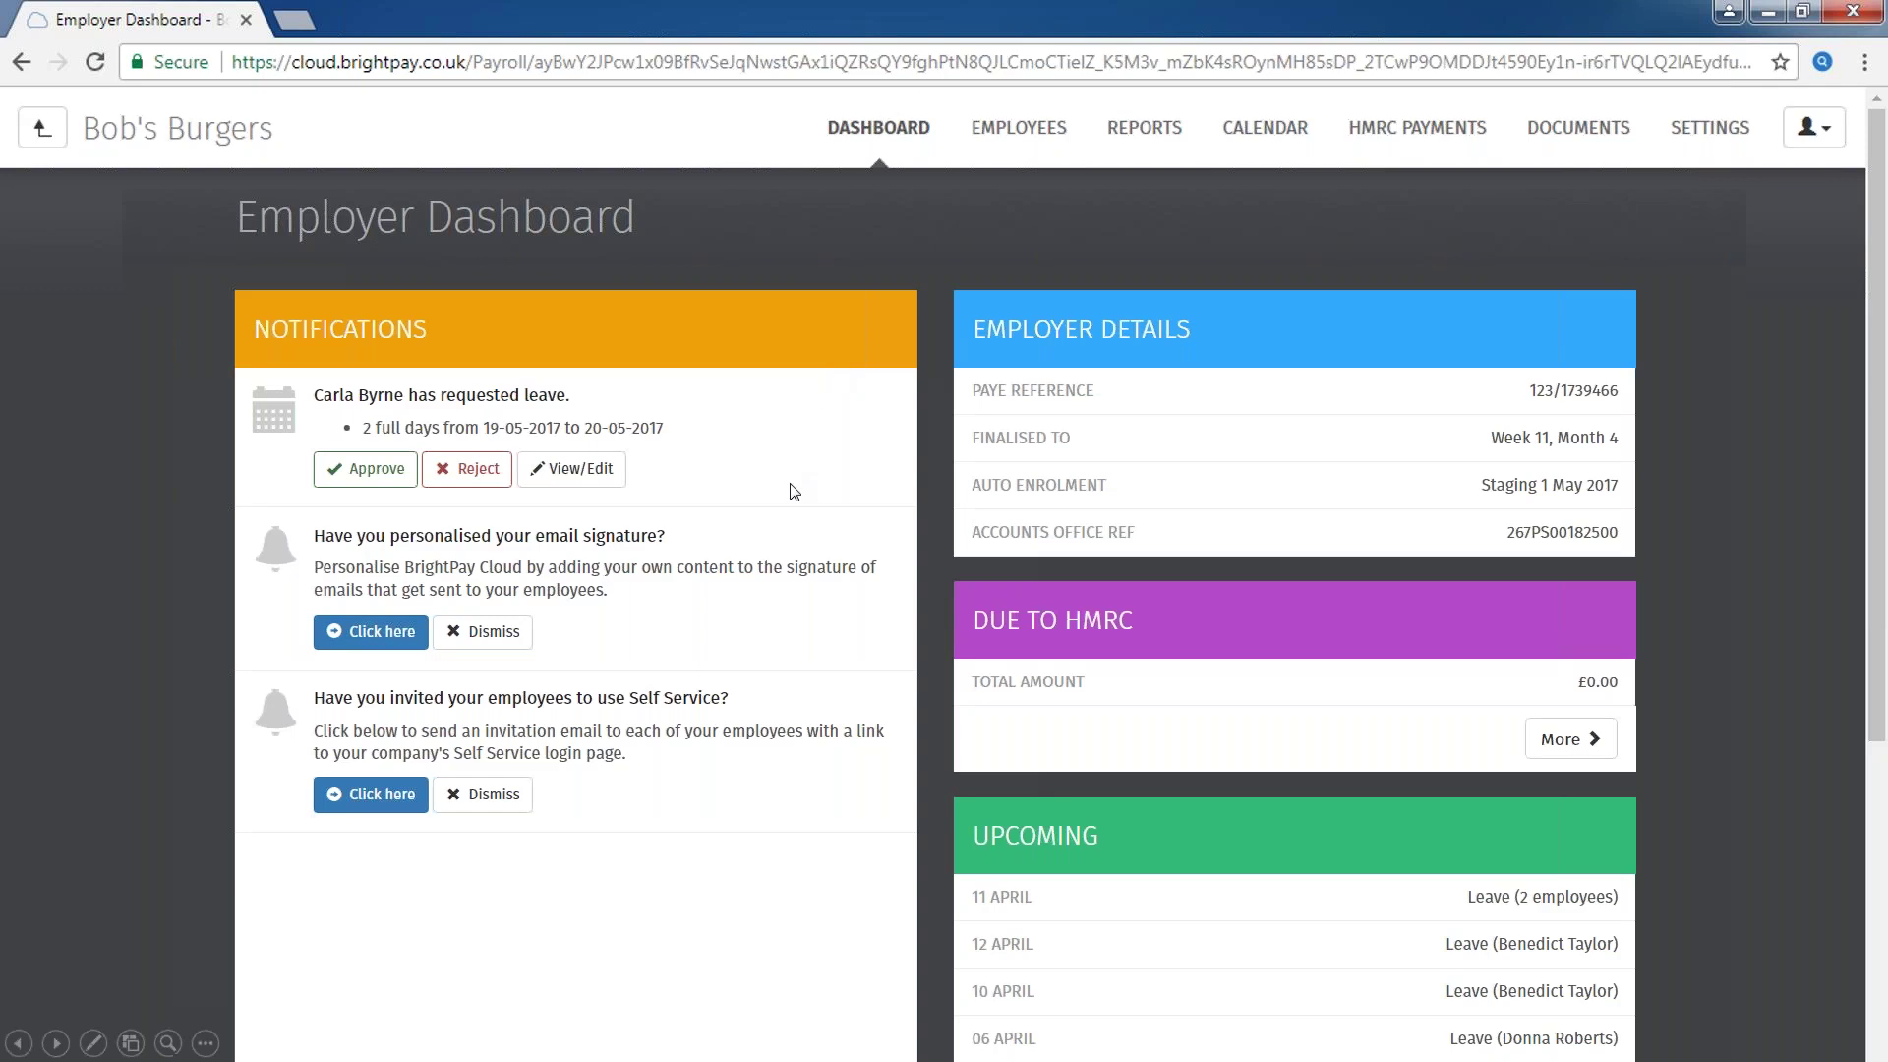
click(375, 476)
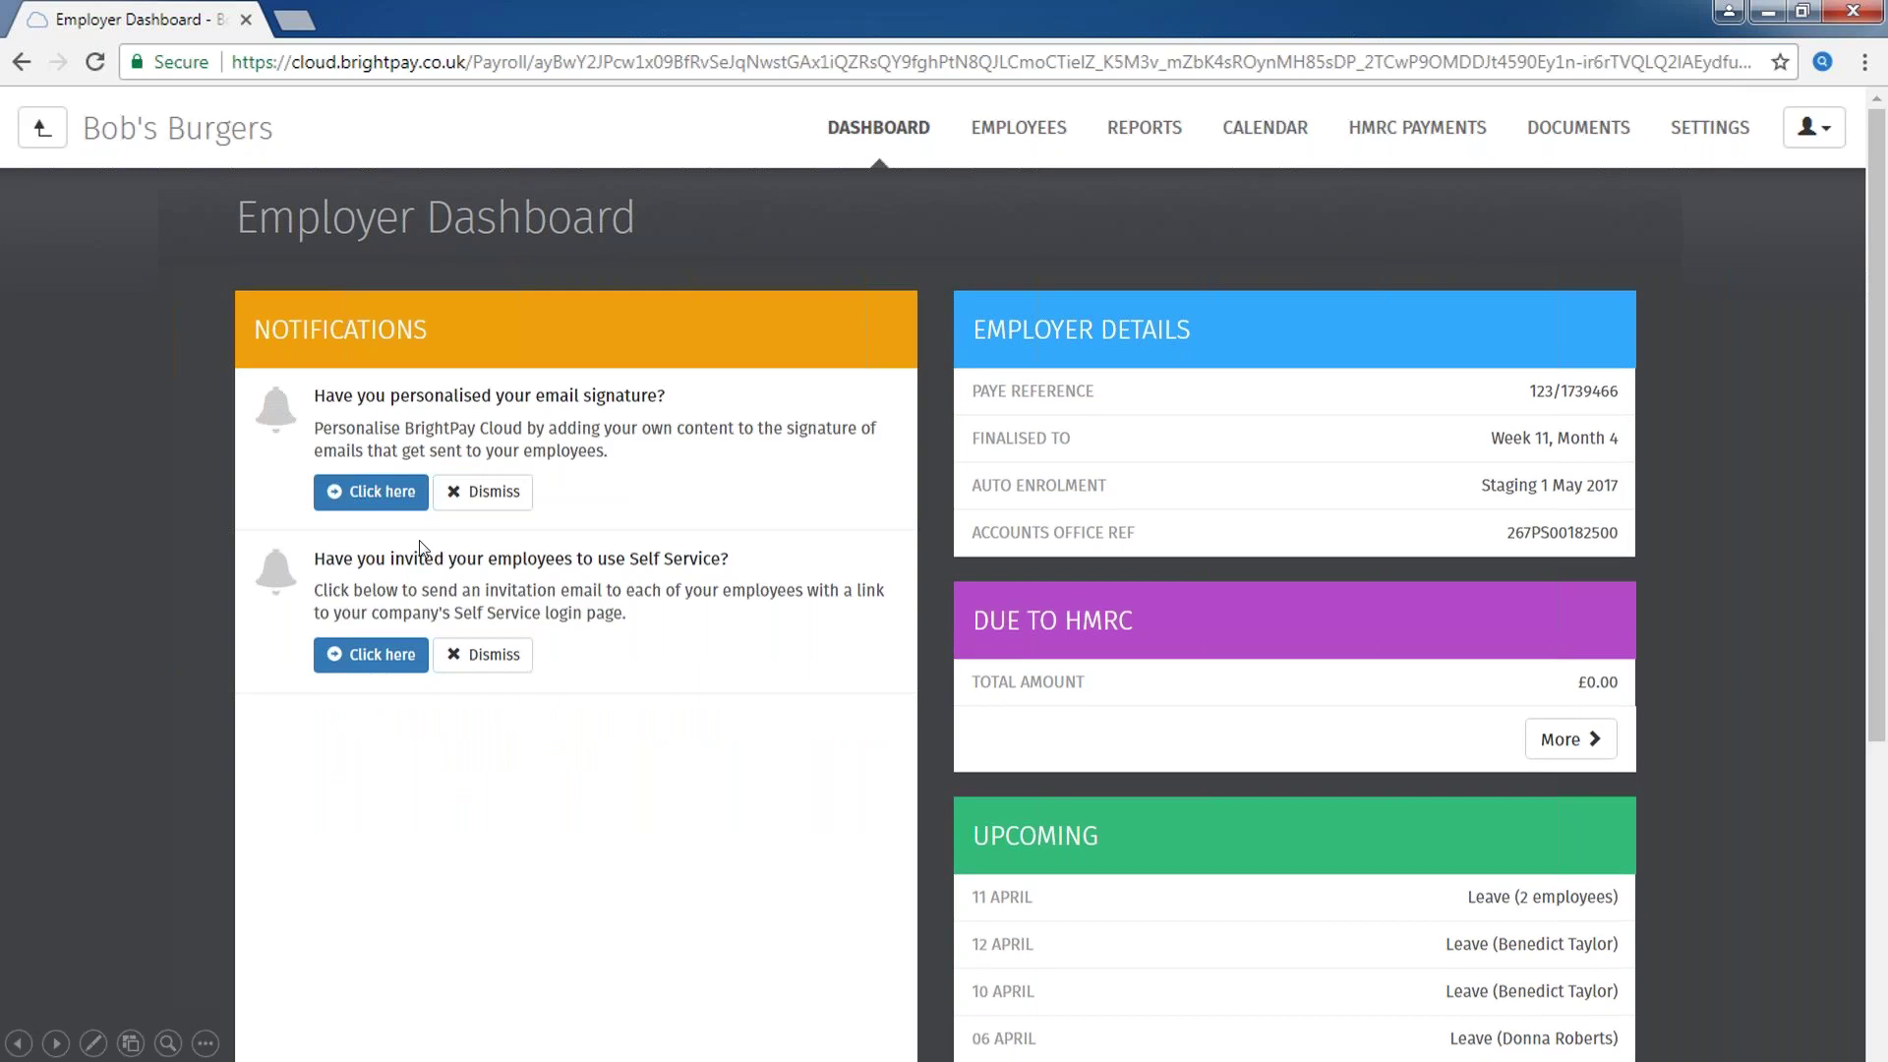
- Open the Auto Enrolment – Contributions Increase letter from the employer's general company information documents
click(1573, 134)
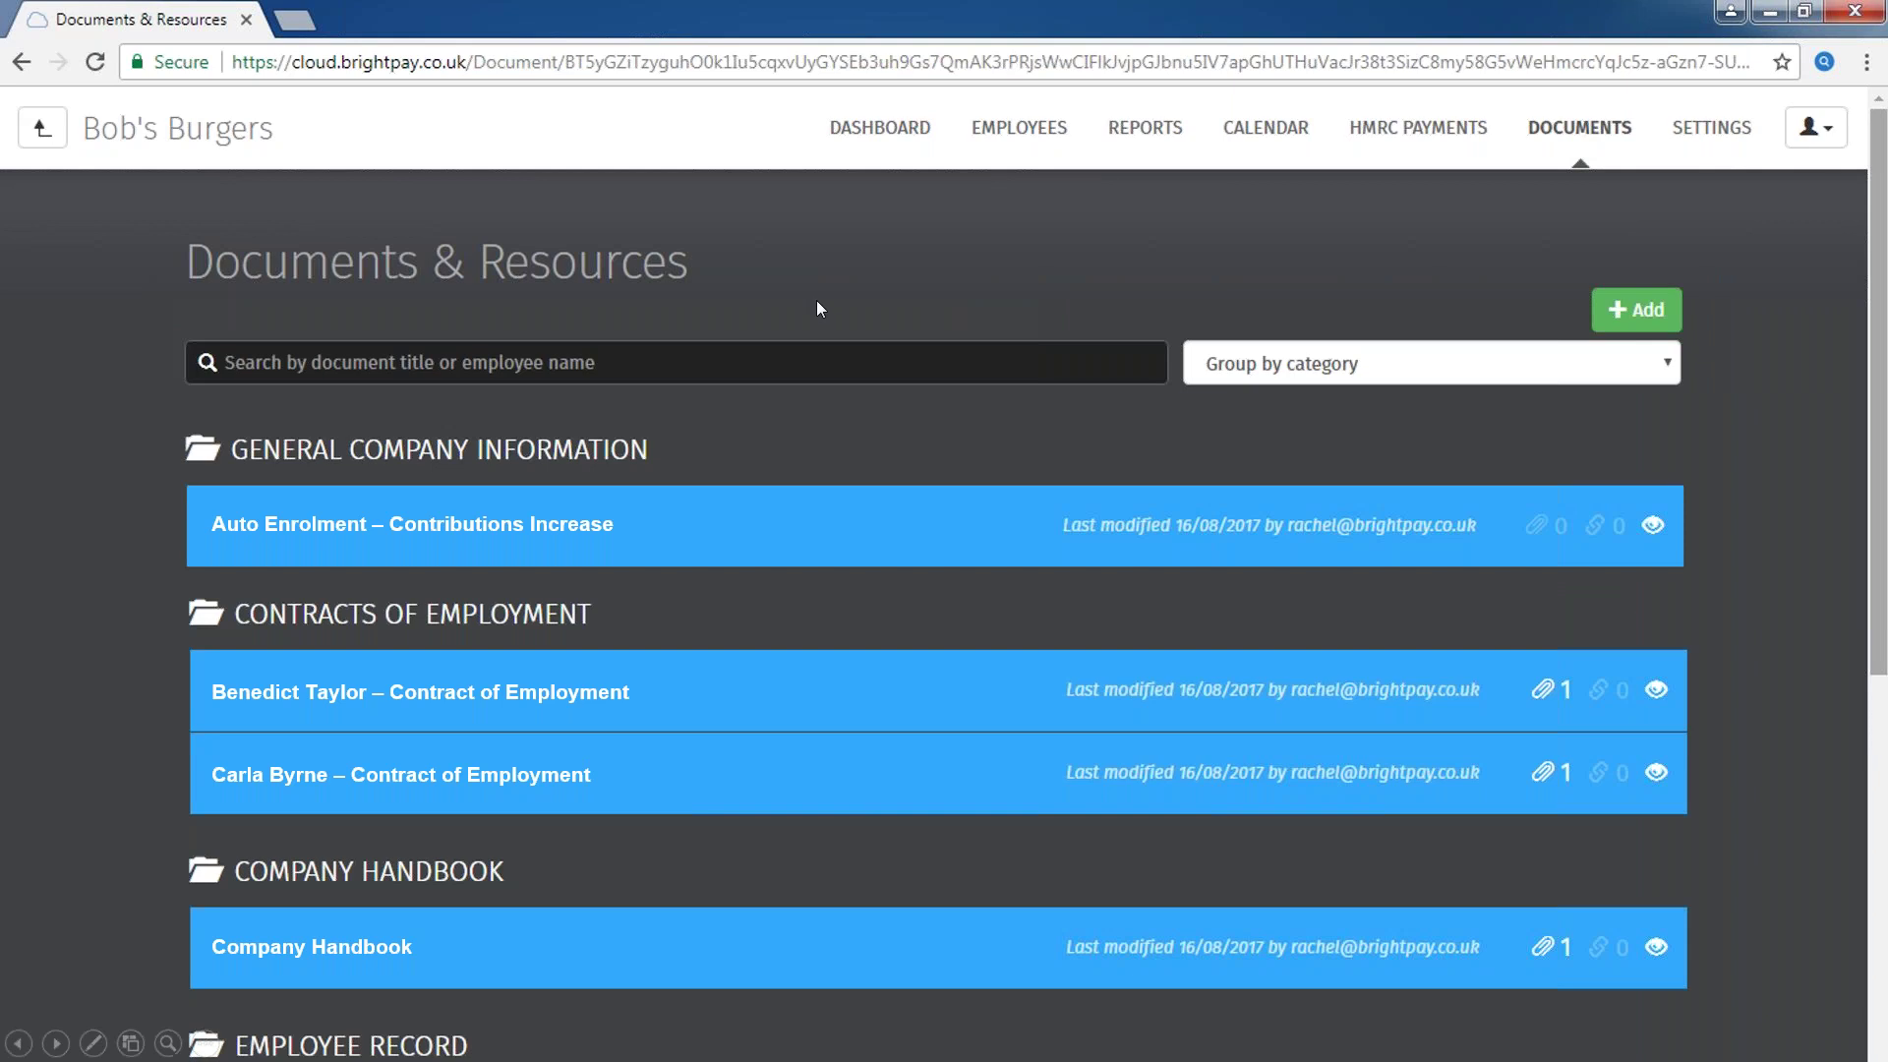
click(498, 527)
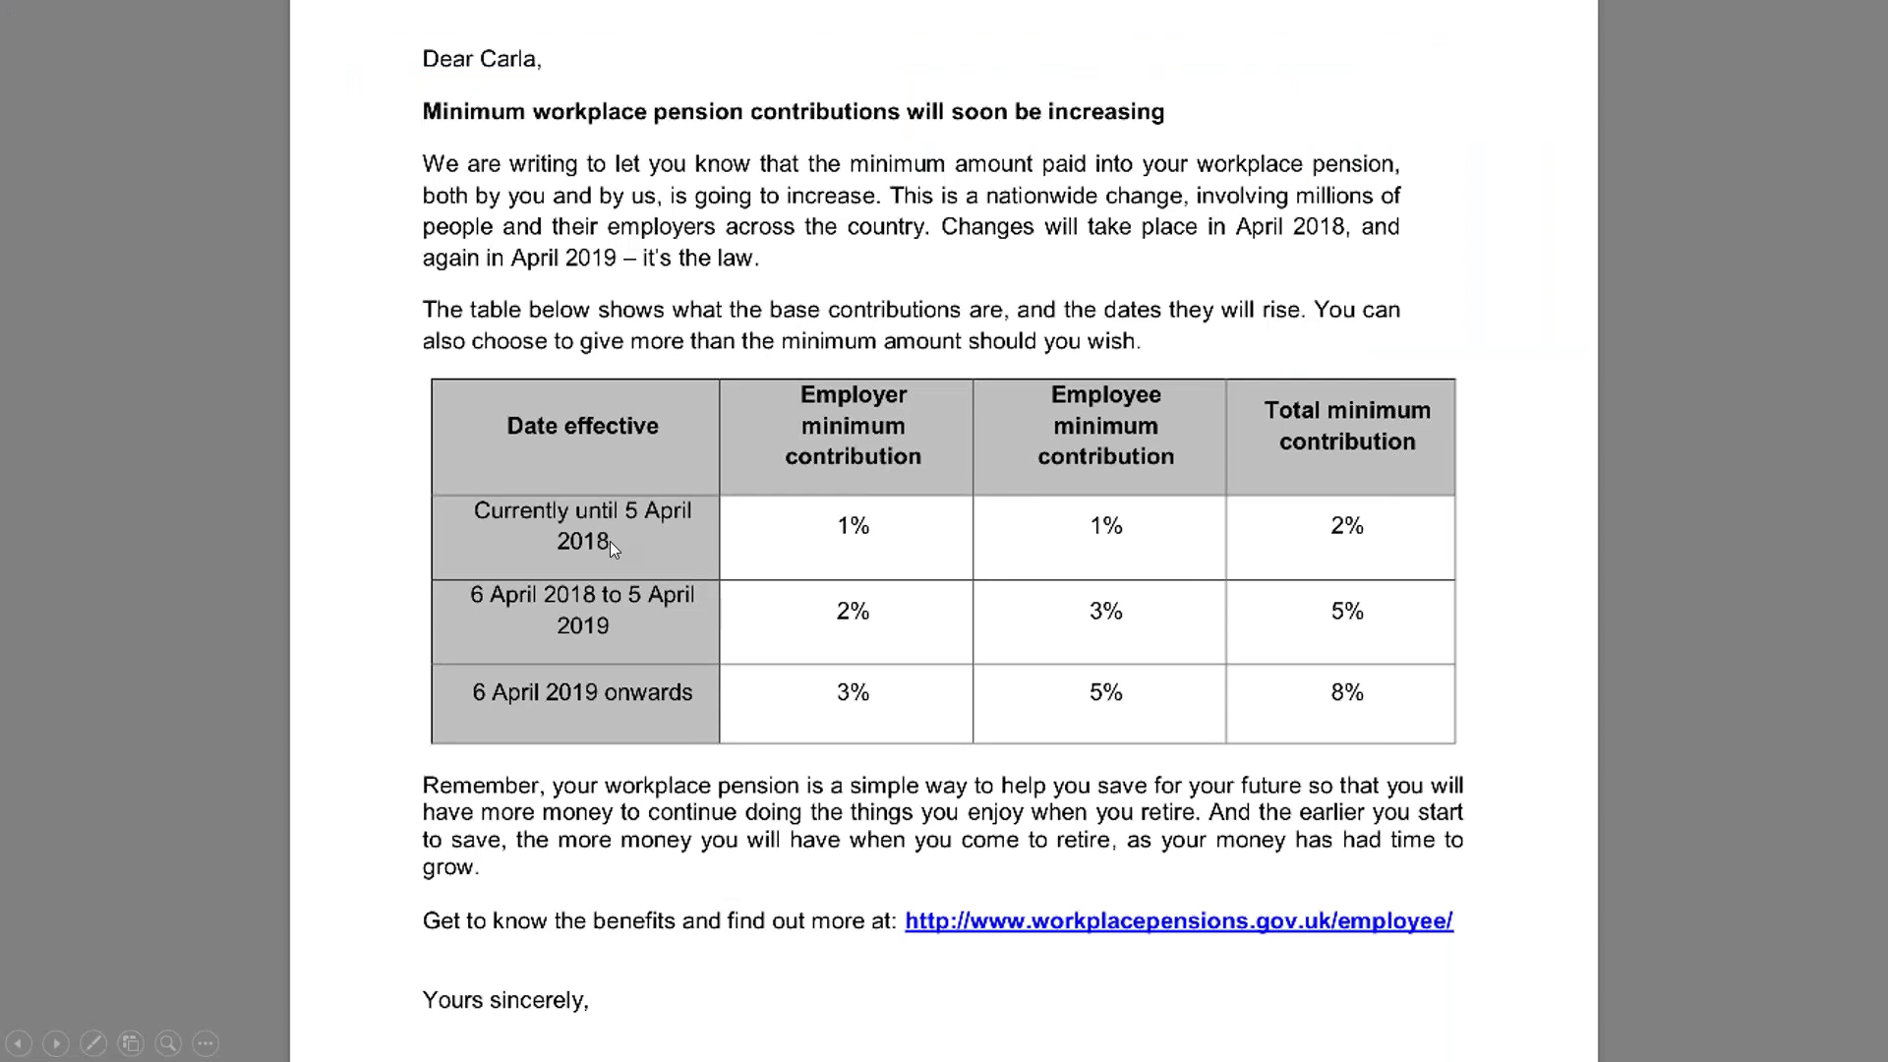